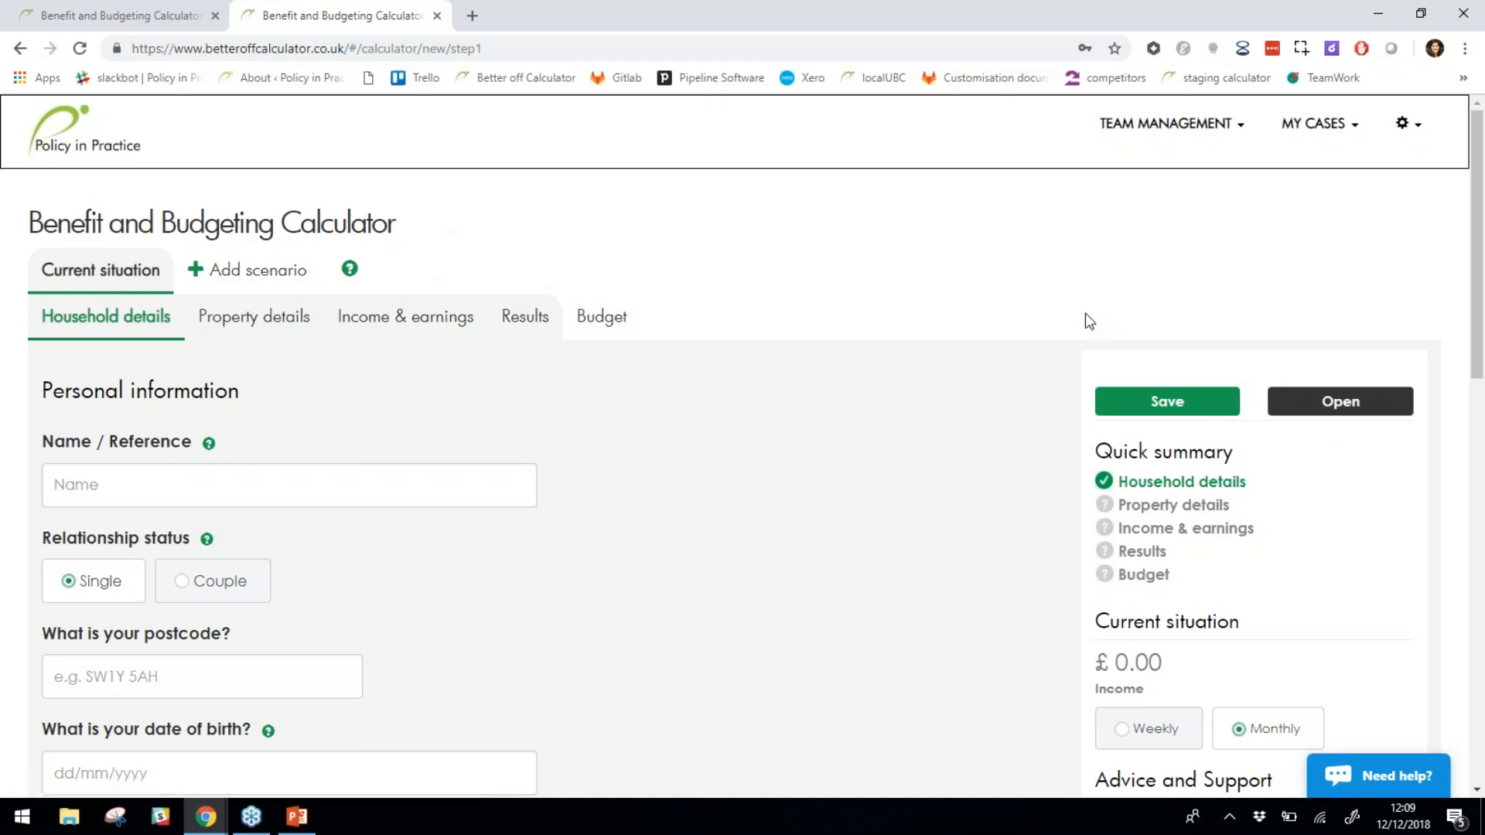
Open the saved cases list from MY CASES and scroll through the table.
{"action": "left_click", "coordinate": [1352, 138]}
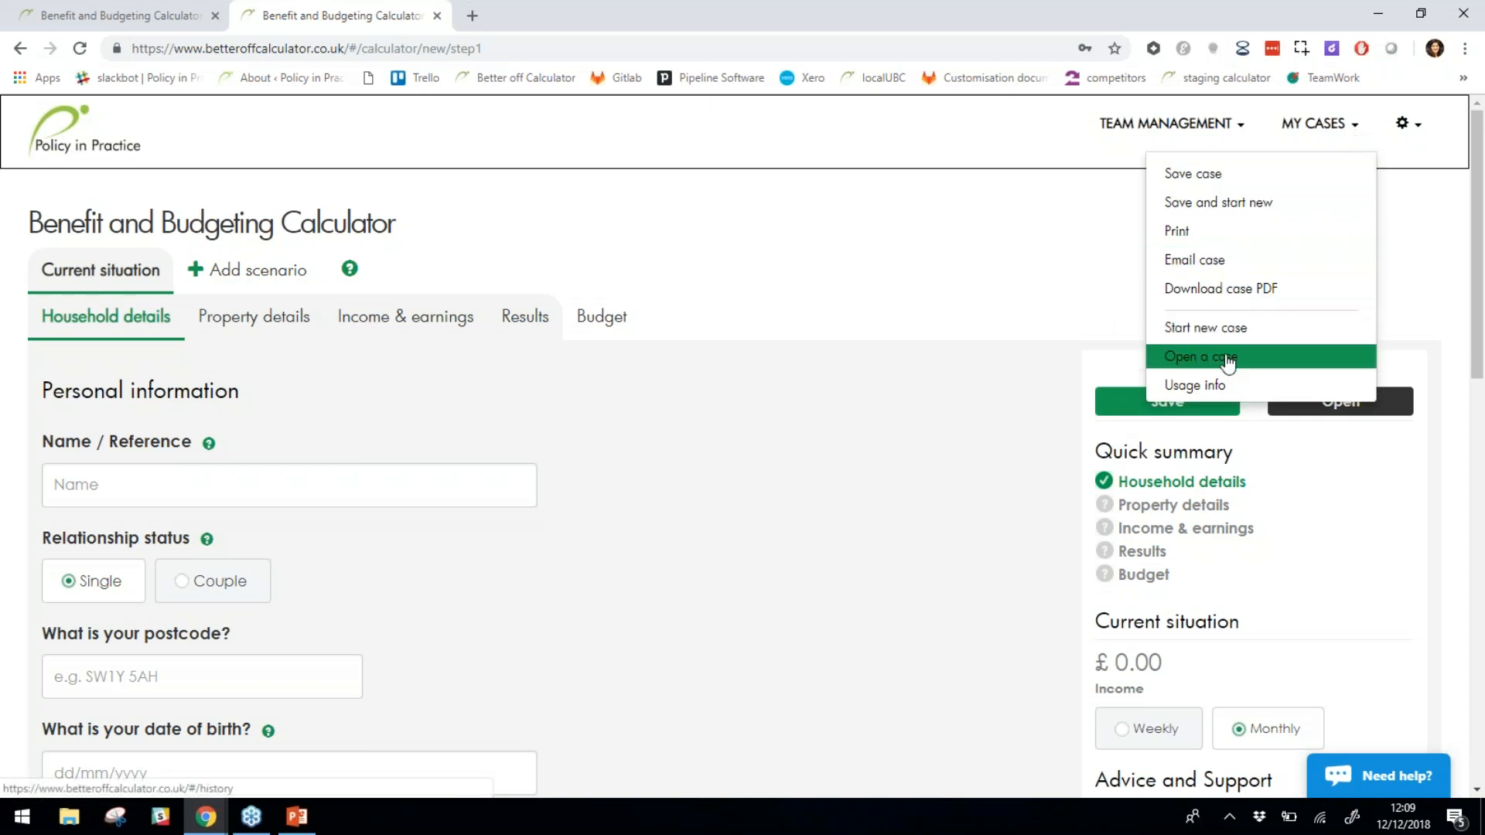
{"action": "left_click", "coordinate": [1335, 433]}
{"action": "left_click", "coordinate": [1360, 409]}
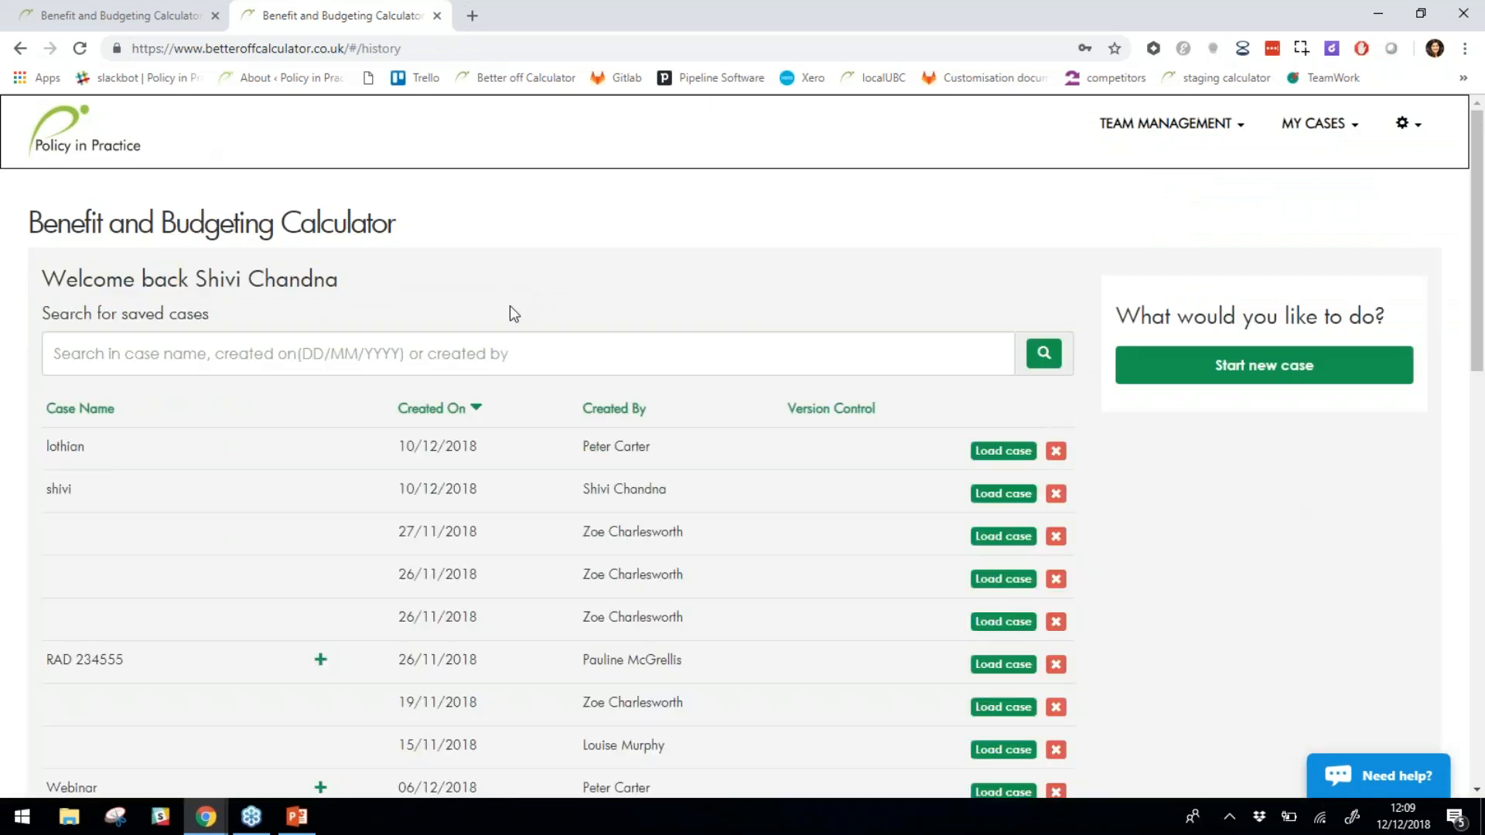
{"action": "scroll", "coordinate": [676, 441], "scroll_direction": "down", "scroll_amount": 1}
{"action": "scroll", "coordinate": [670, 338], "scroll_direction": "down", "scroll_amount": 7}
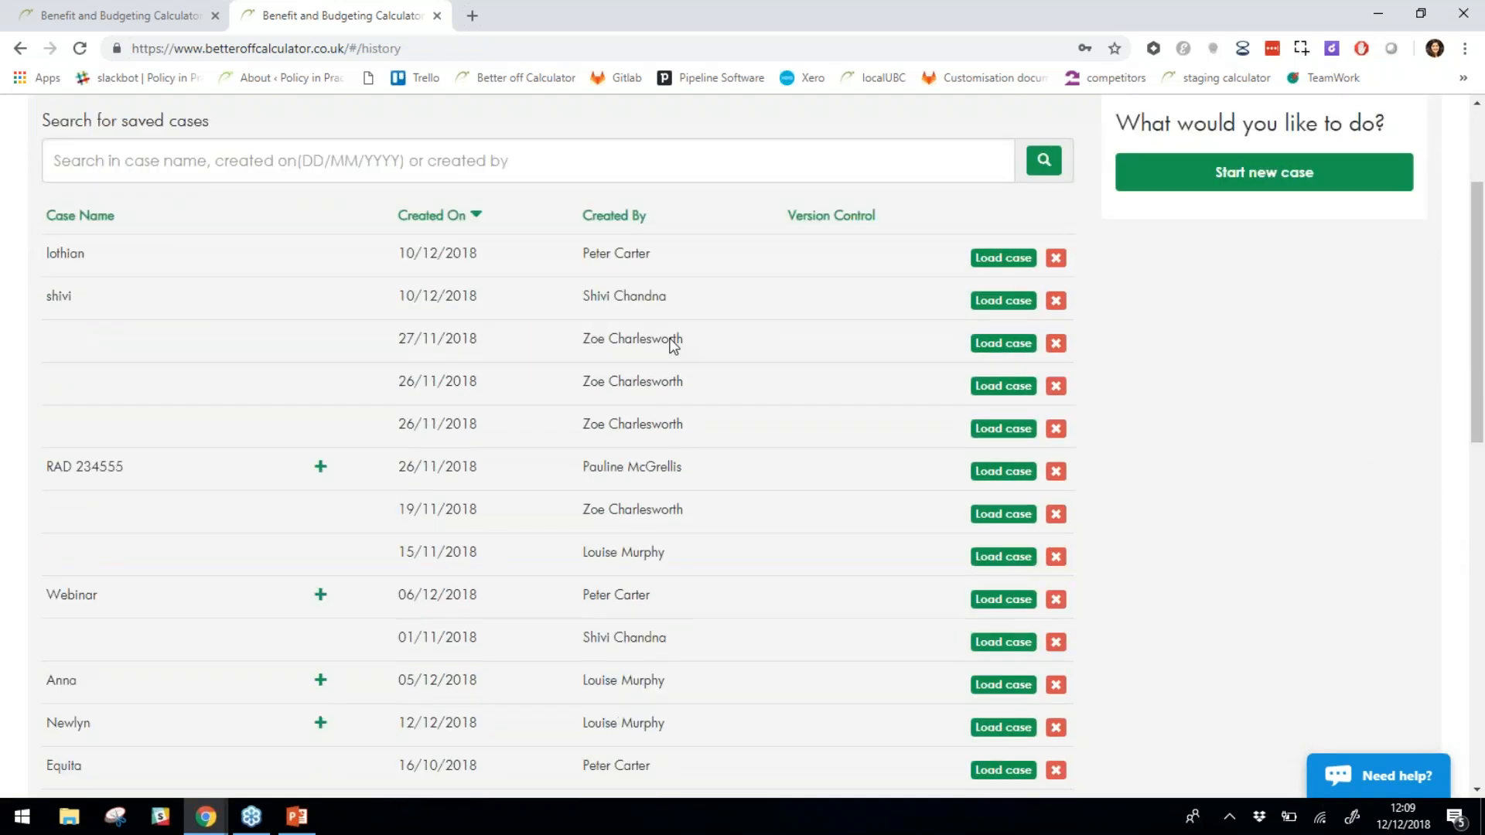
{"action": "scroll", "coordinate": [557, 445], "scroll_direction": "down", "scroll_amount": 3}
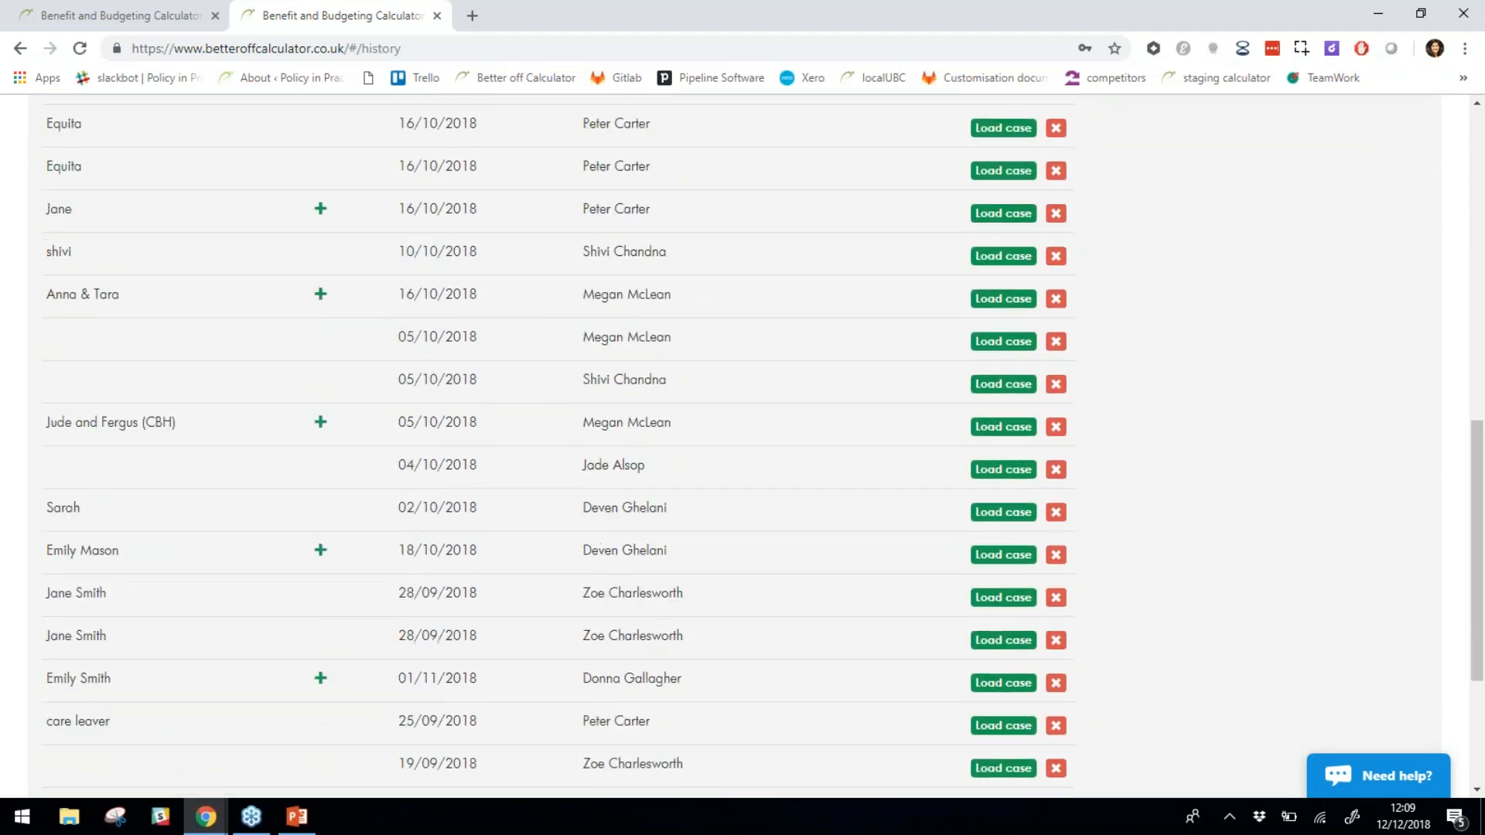
{"action": "scroll", "coordinate": [648, 341], "scroll_direction": "up", "scroll_amount": 12}
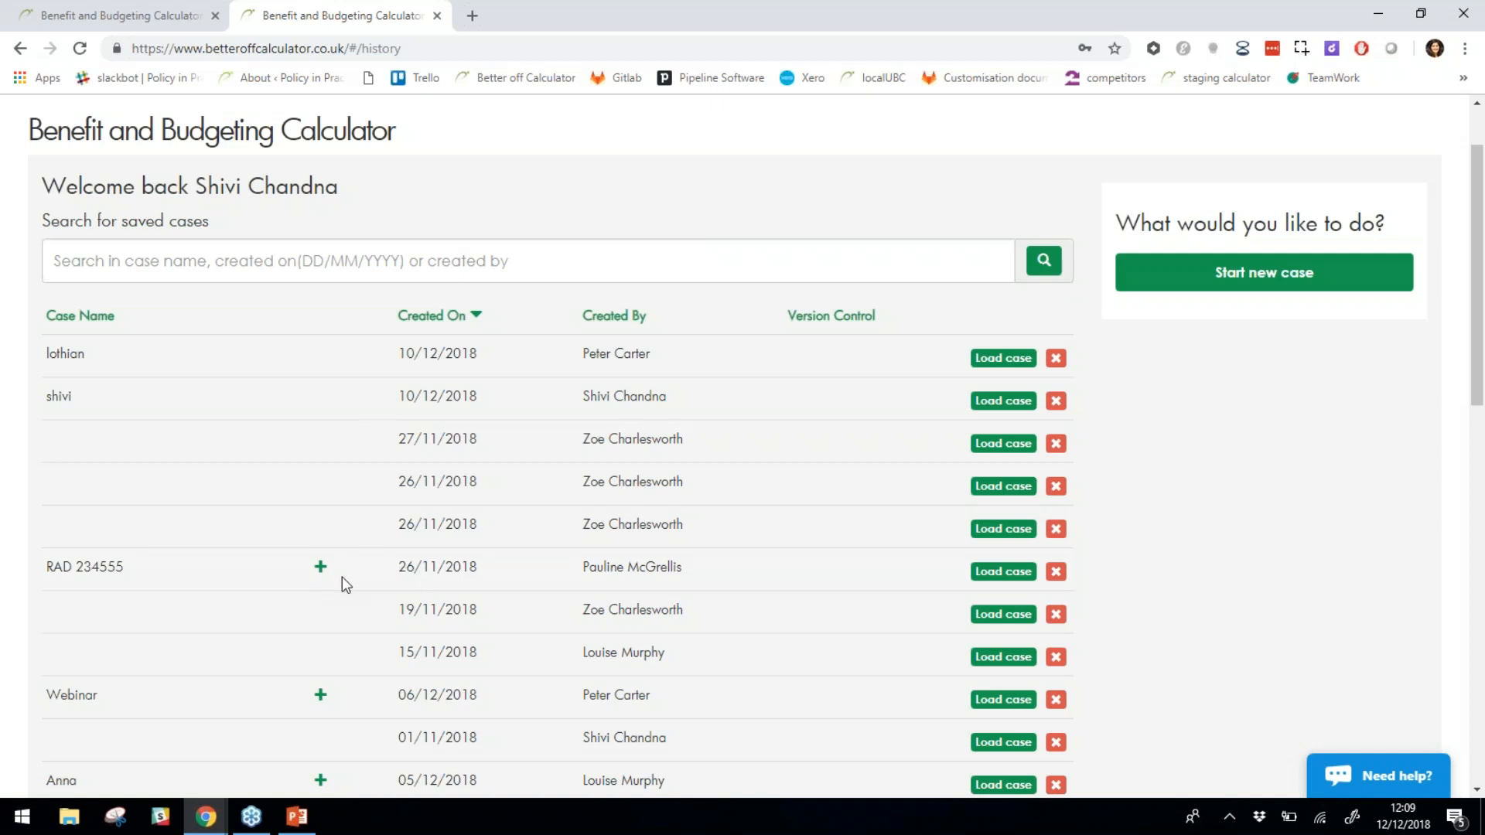
{"action": "left_click", "coordinate": [321, 570]}
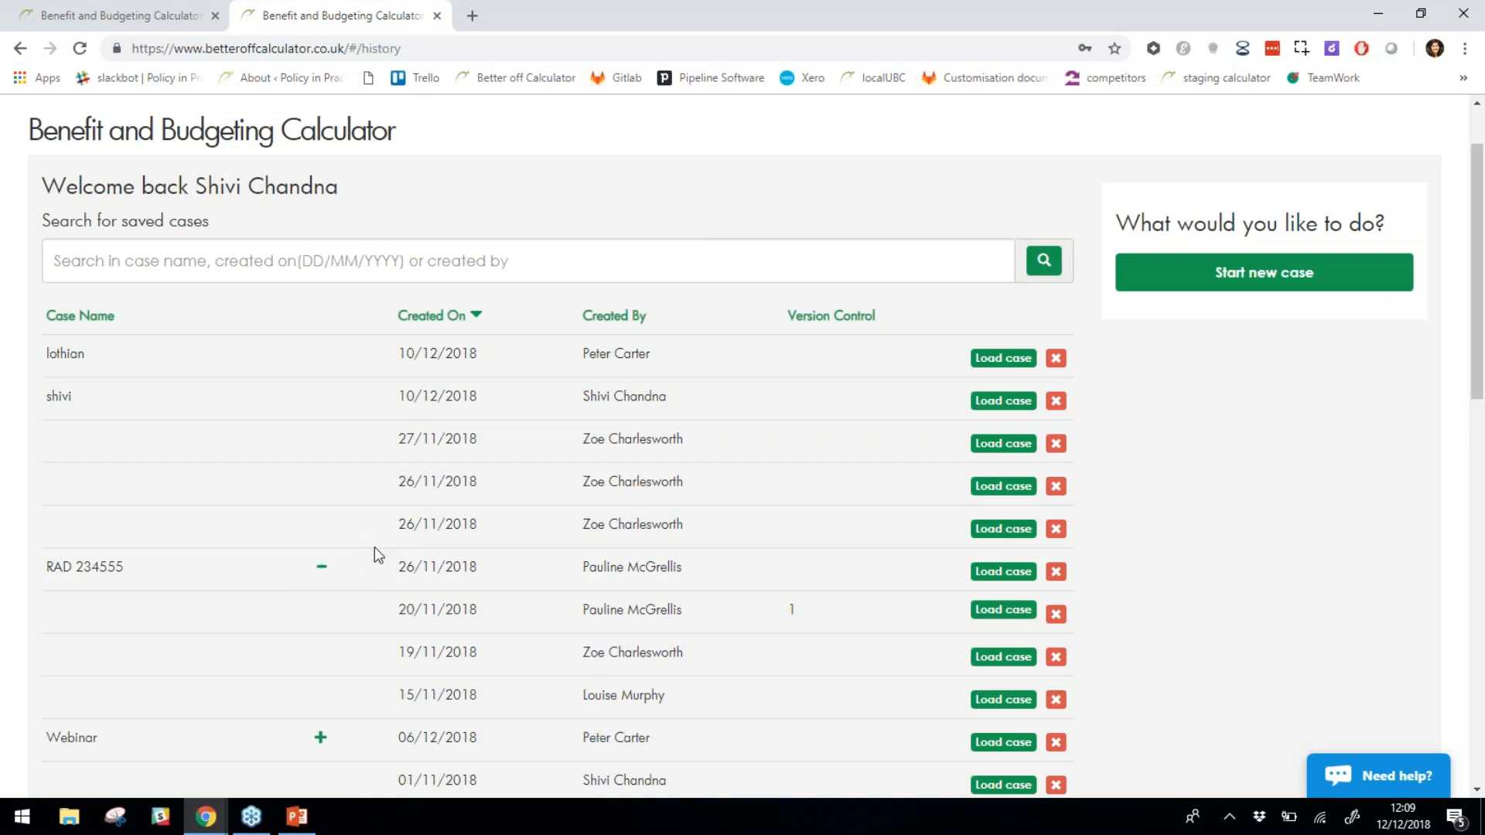
{"action": "left_click_drag", "start_coordinate": [693, 656], "coordinate": [439, 632]}
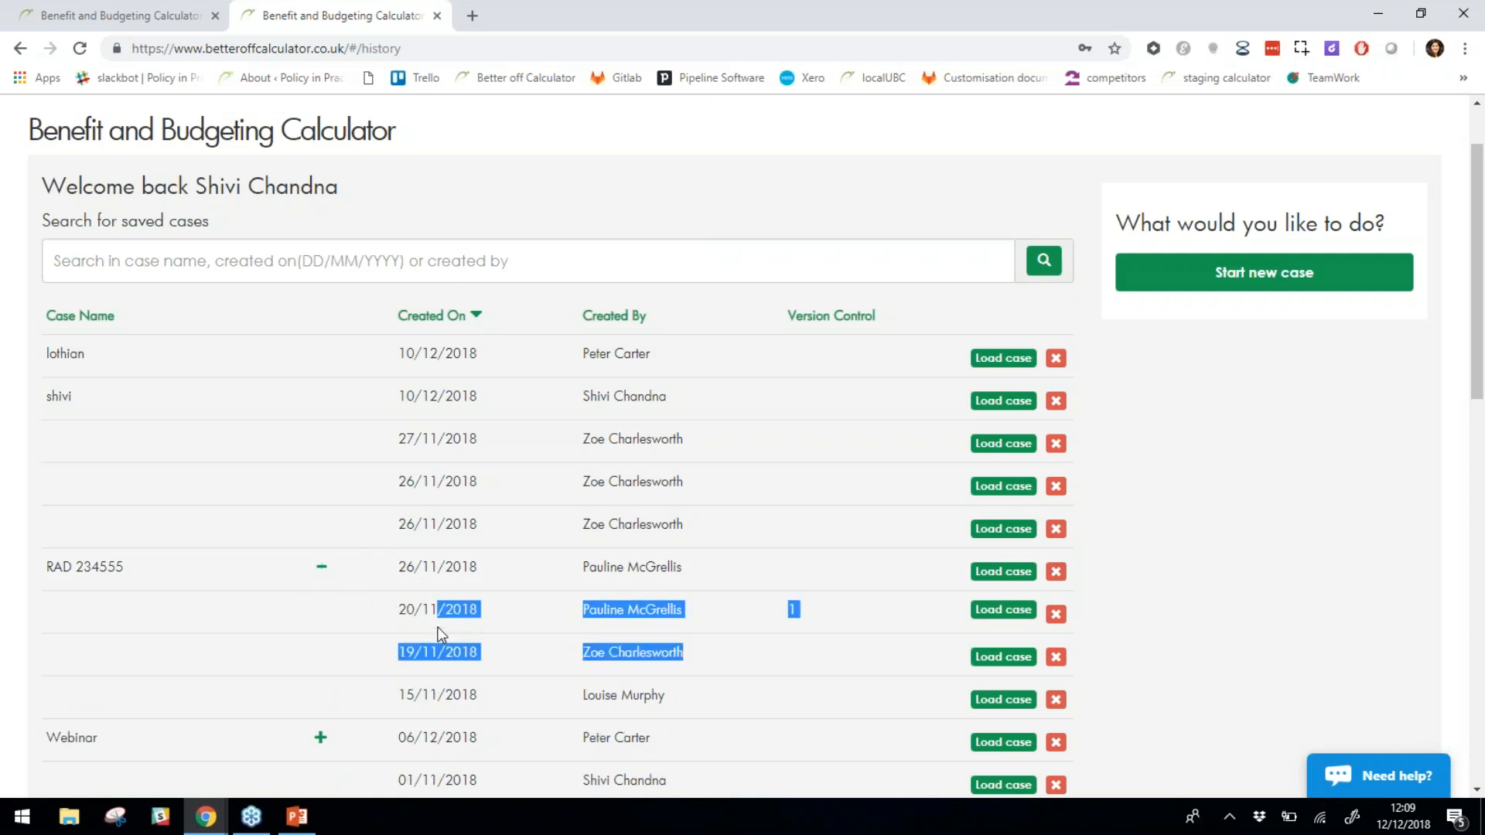
{"action": "left_click", "coordinate": [619, 644]}
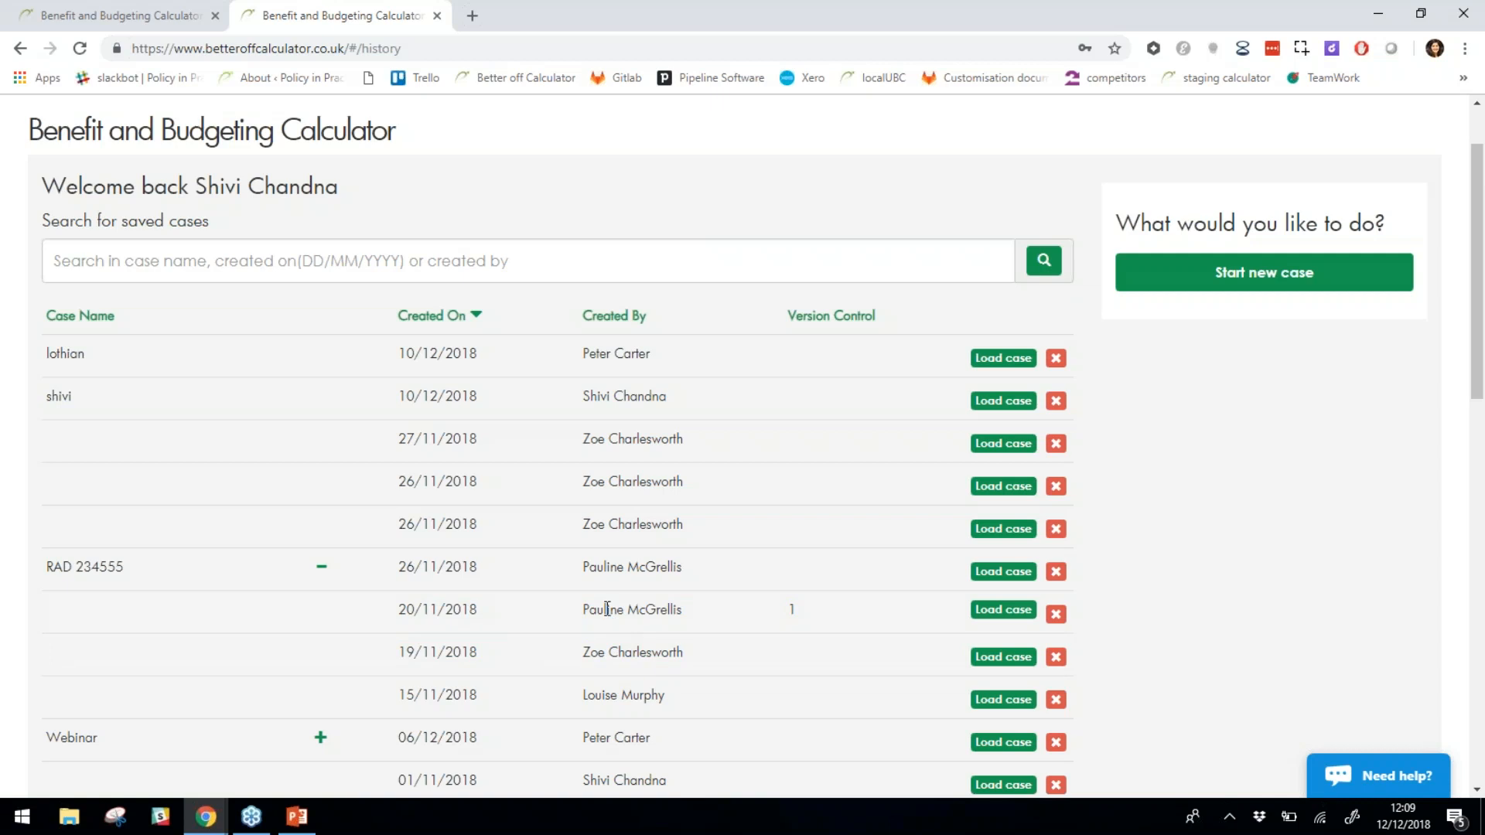
{"action": "left_click_drag", "start_coordinate": [655, 566], "coordinate": [564, 564]}
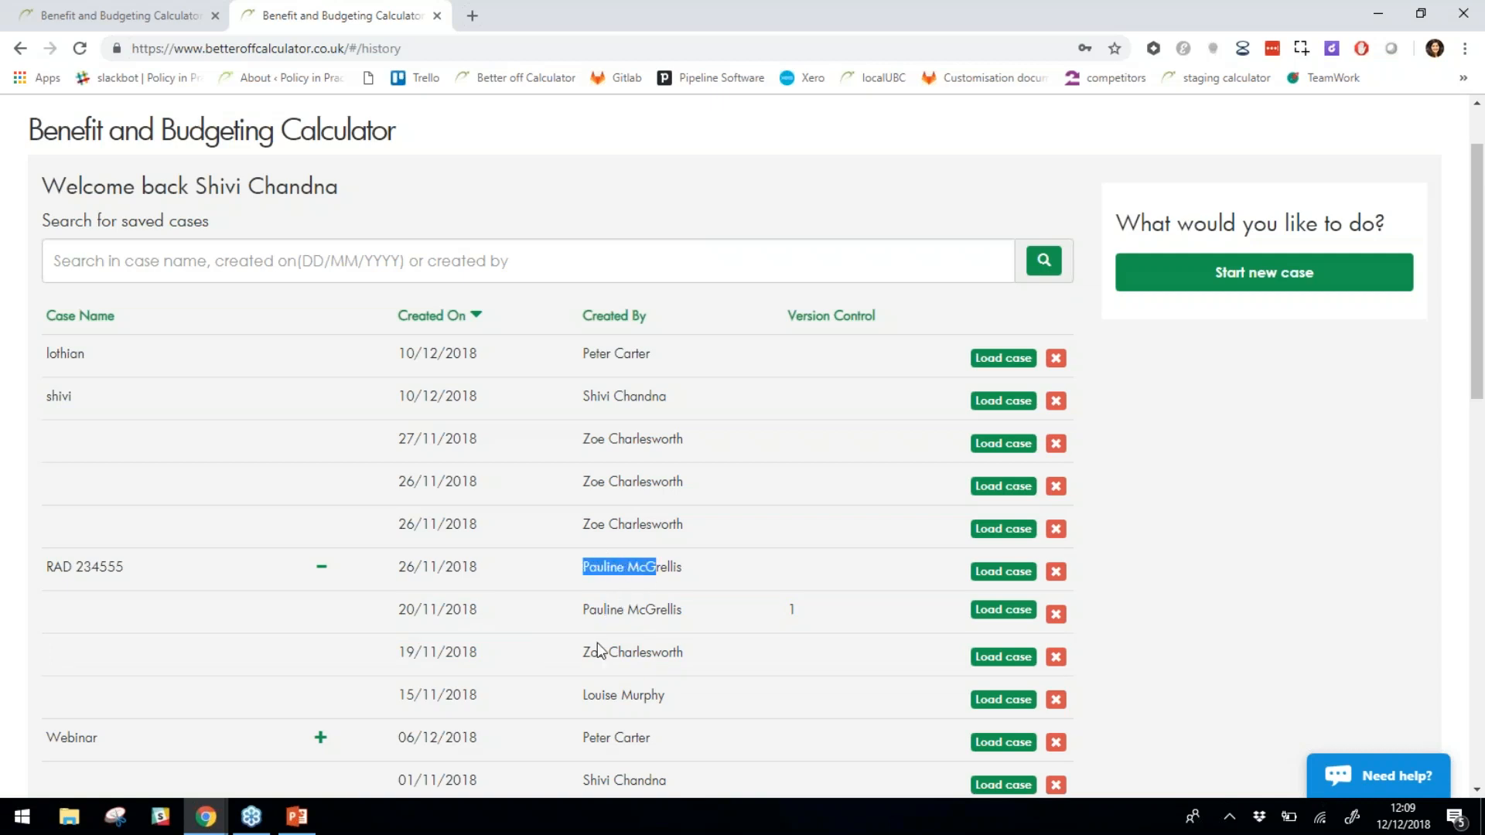
{"action": "left_click_drag", "start_coordinate": [461, 652], "coordinate": [396, 582]}
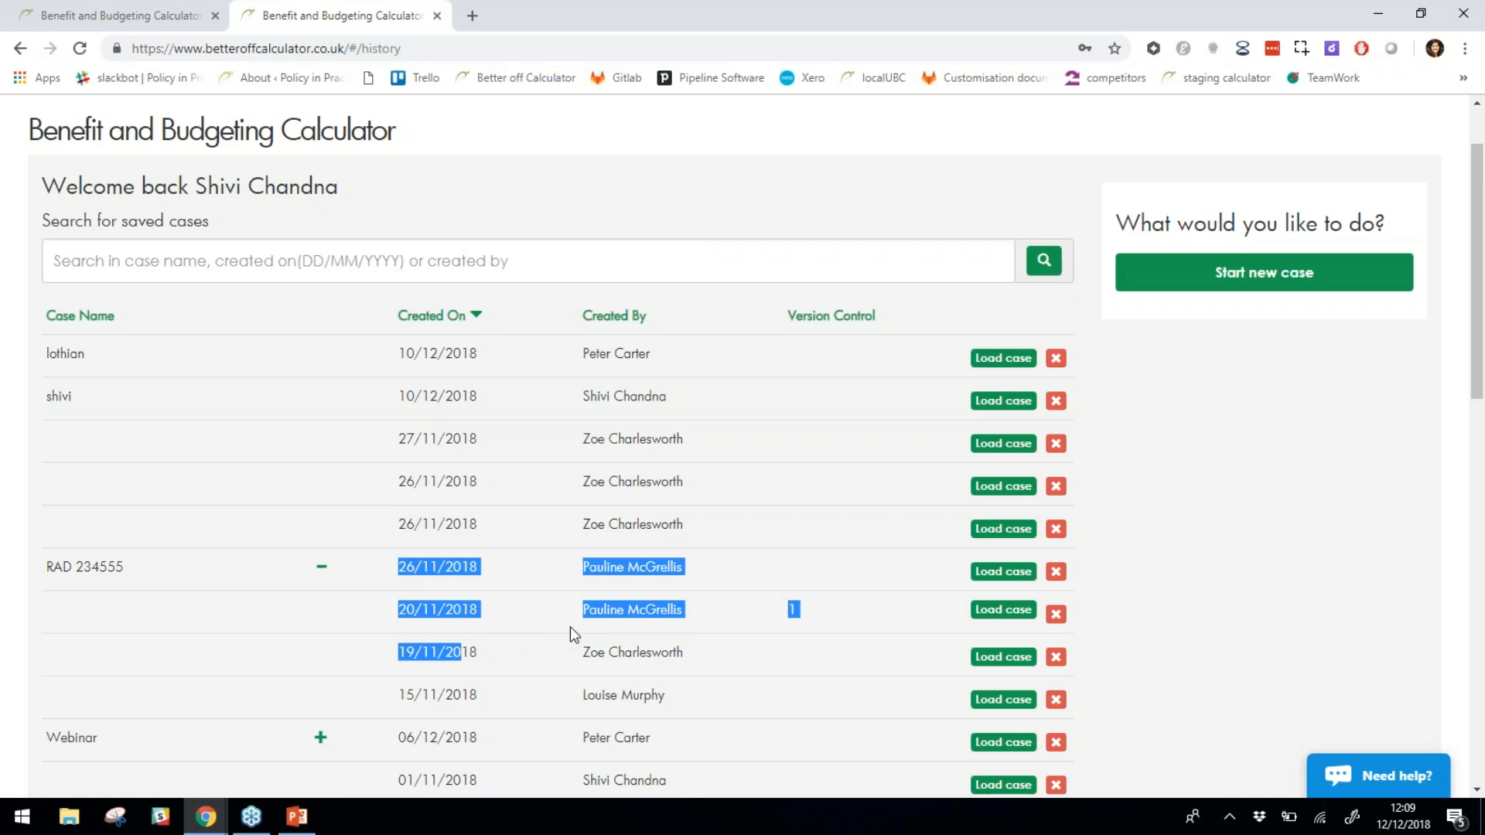
Return to the Webinar case's Household details and check the claimant's postcode.
{"action": "left_click", "coordinate": [987, 361]}
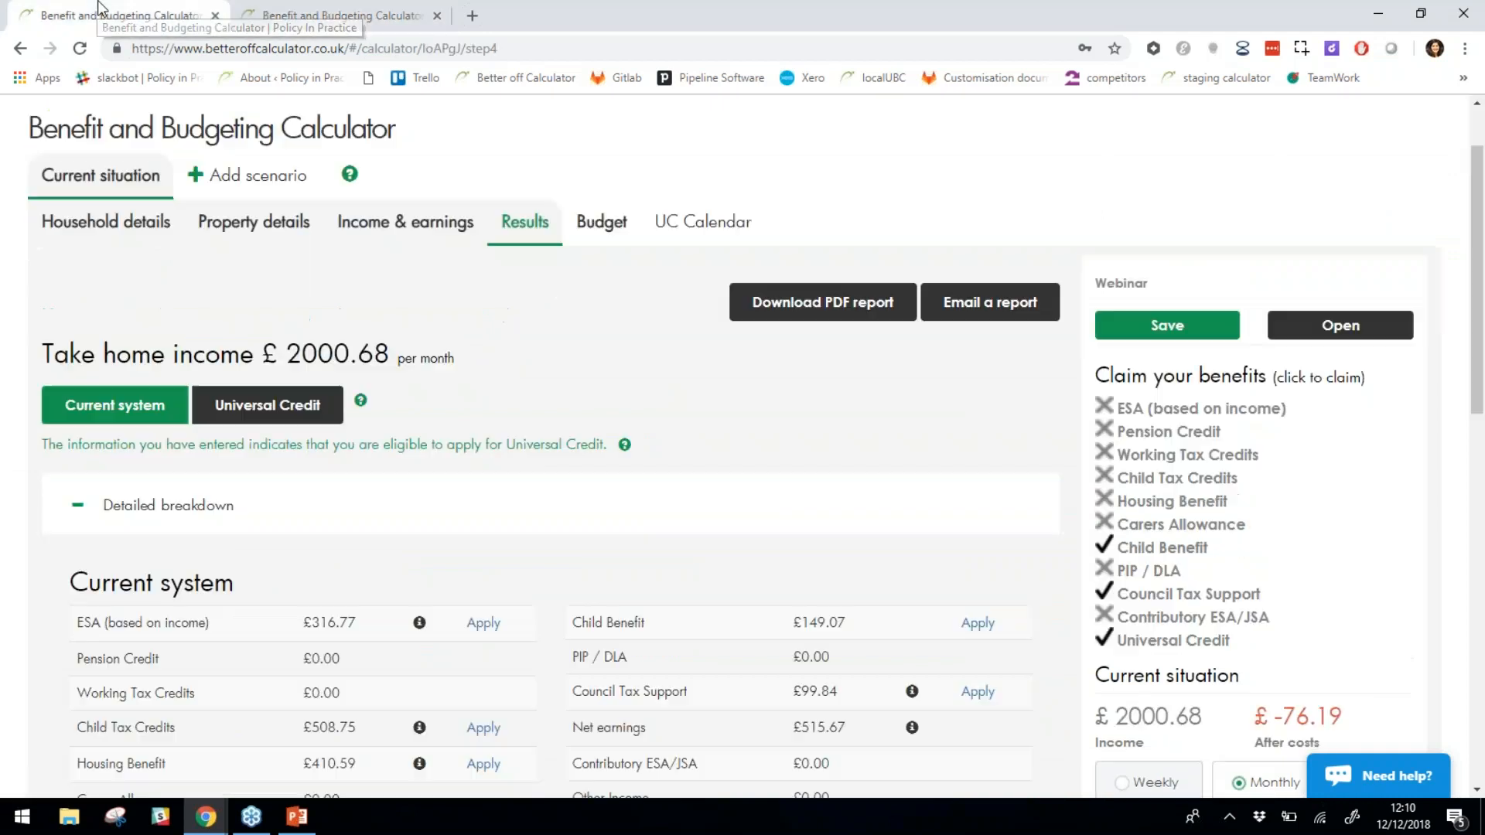
{"action": "left_click", "coordinate": [132, 222]}
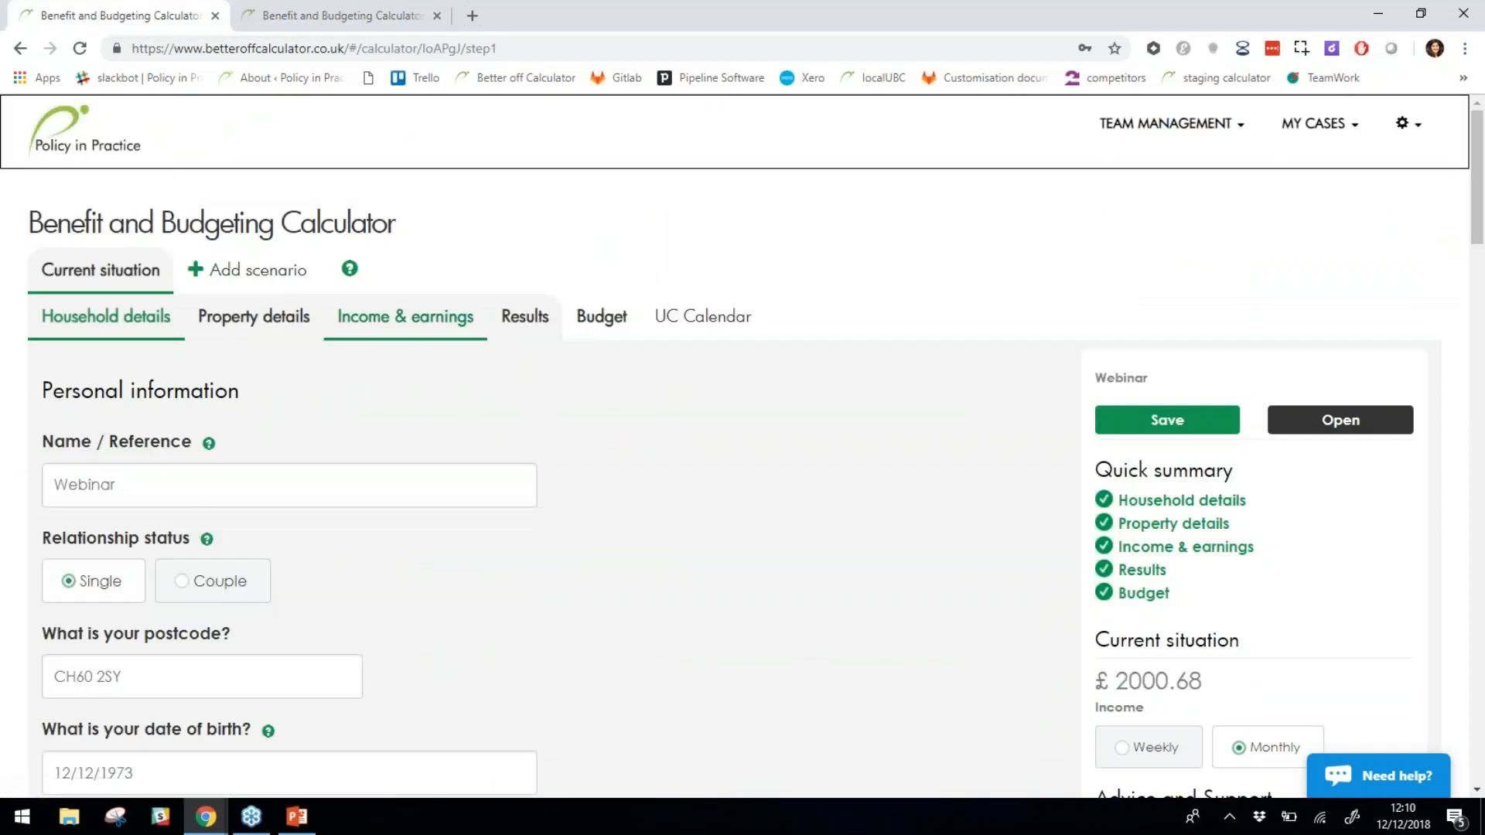
{"action": "scroll", "coordinate": [490, 526], "scroll_direction": "down", "scroll_amount": 3}
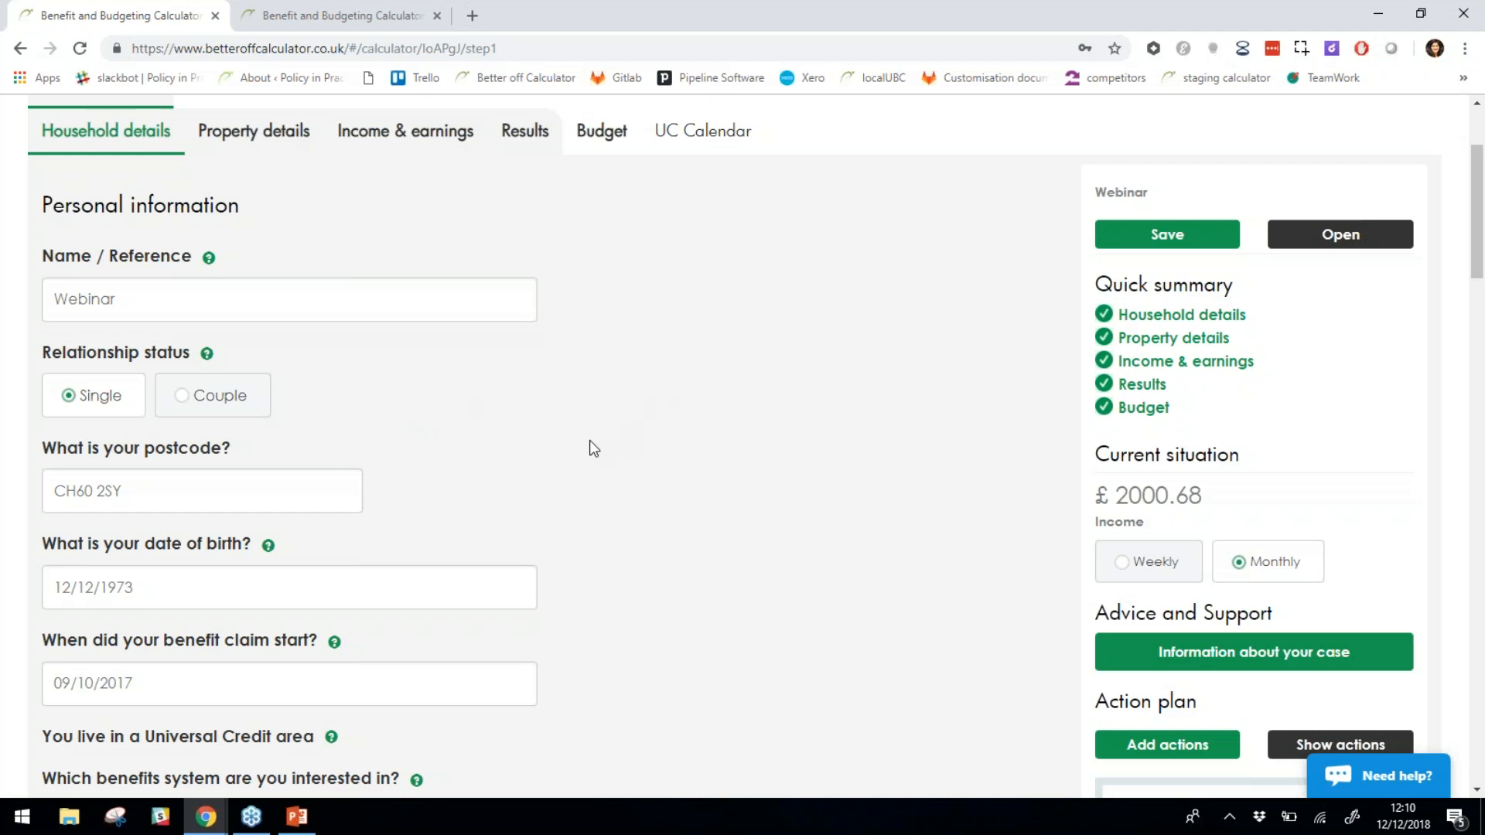
{"action": "scroll", "coordinate": [581, 439], "scroll_direction": "down", "scroll_amount": 2}
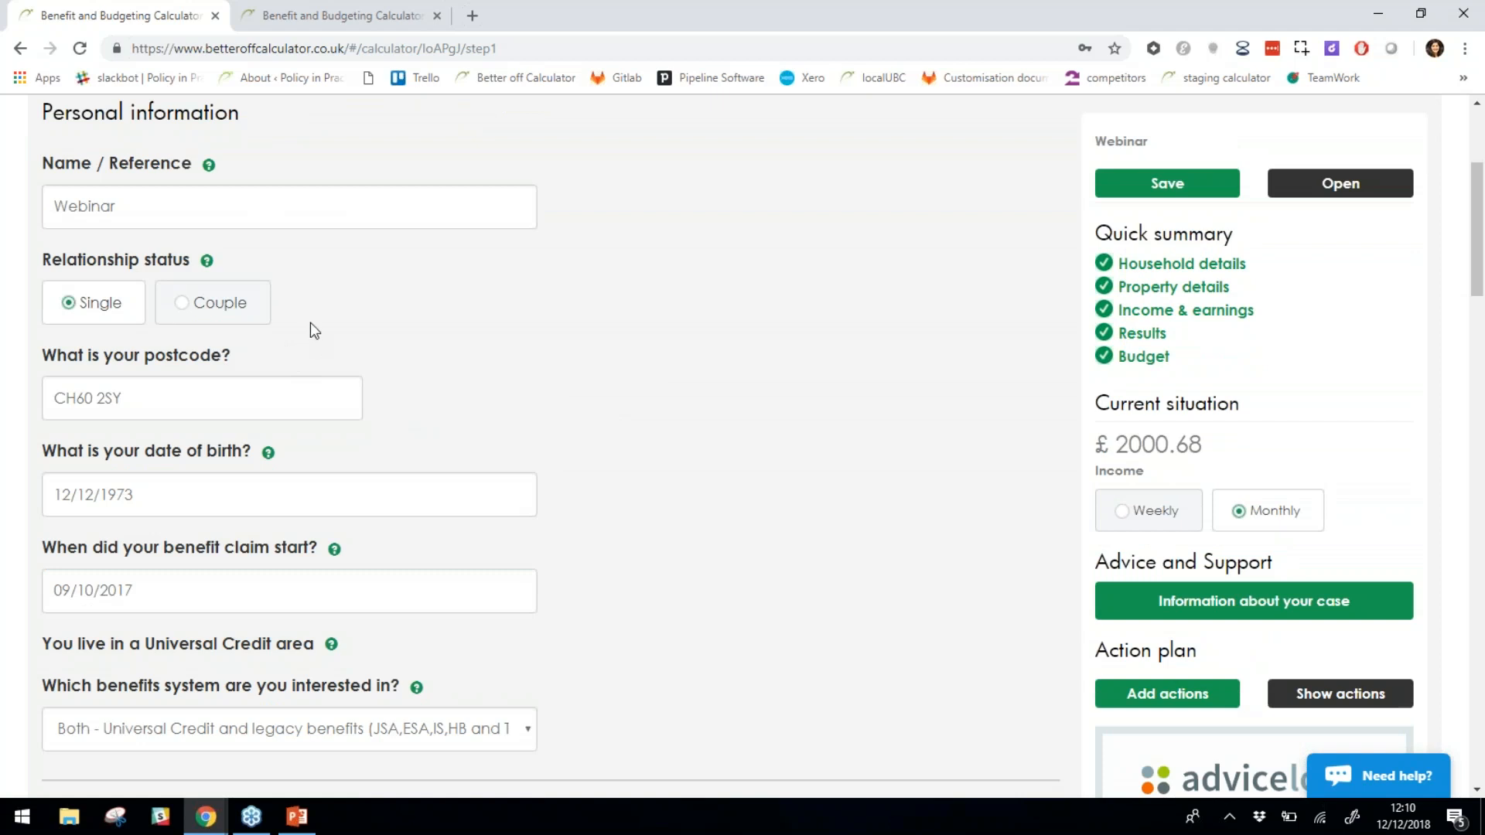
{"action": "left_click_drag", "start_coordinate": [133, 400], "coordinate": [52, 396]}
{"action": "left_click", "coordinate": [629, 397]}
Review the remaining personal details, including the Universal Credit area statement.
{"action": "scroll", "coordinate": [588, 430], "scroll_direction": "down", "scroll_amount": 1}
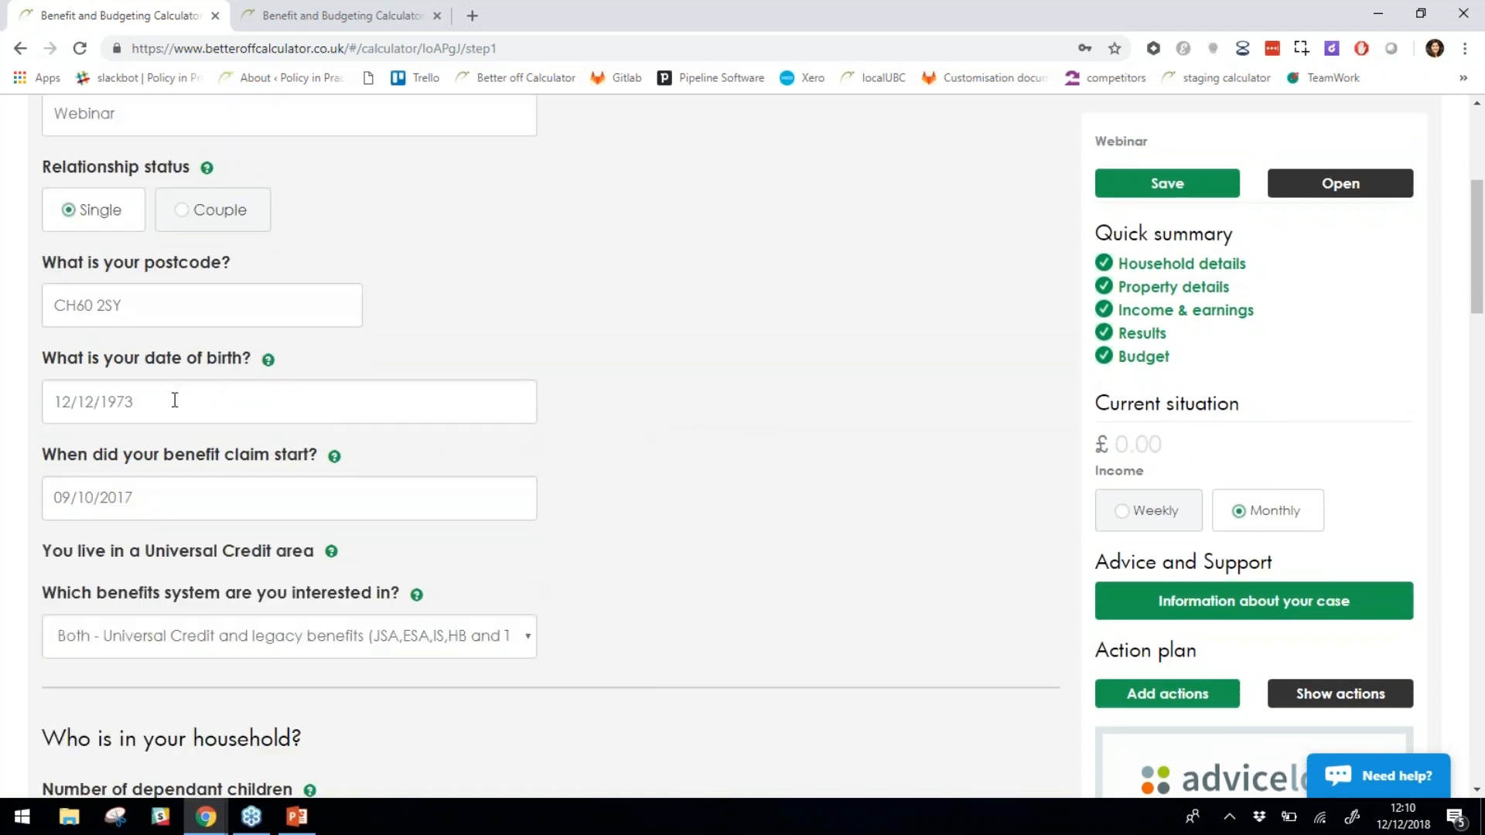
{"action": "scroll", "coordinate": [779, 471], "scroll_direction": "down", "scroll_amount": 1}
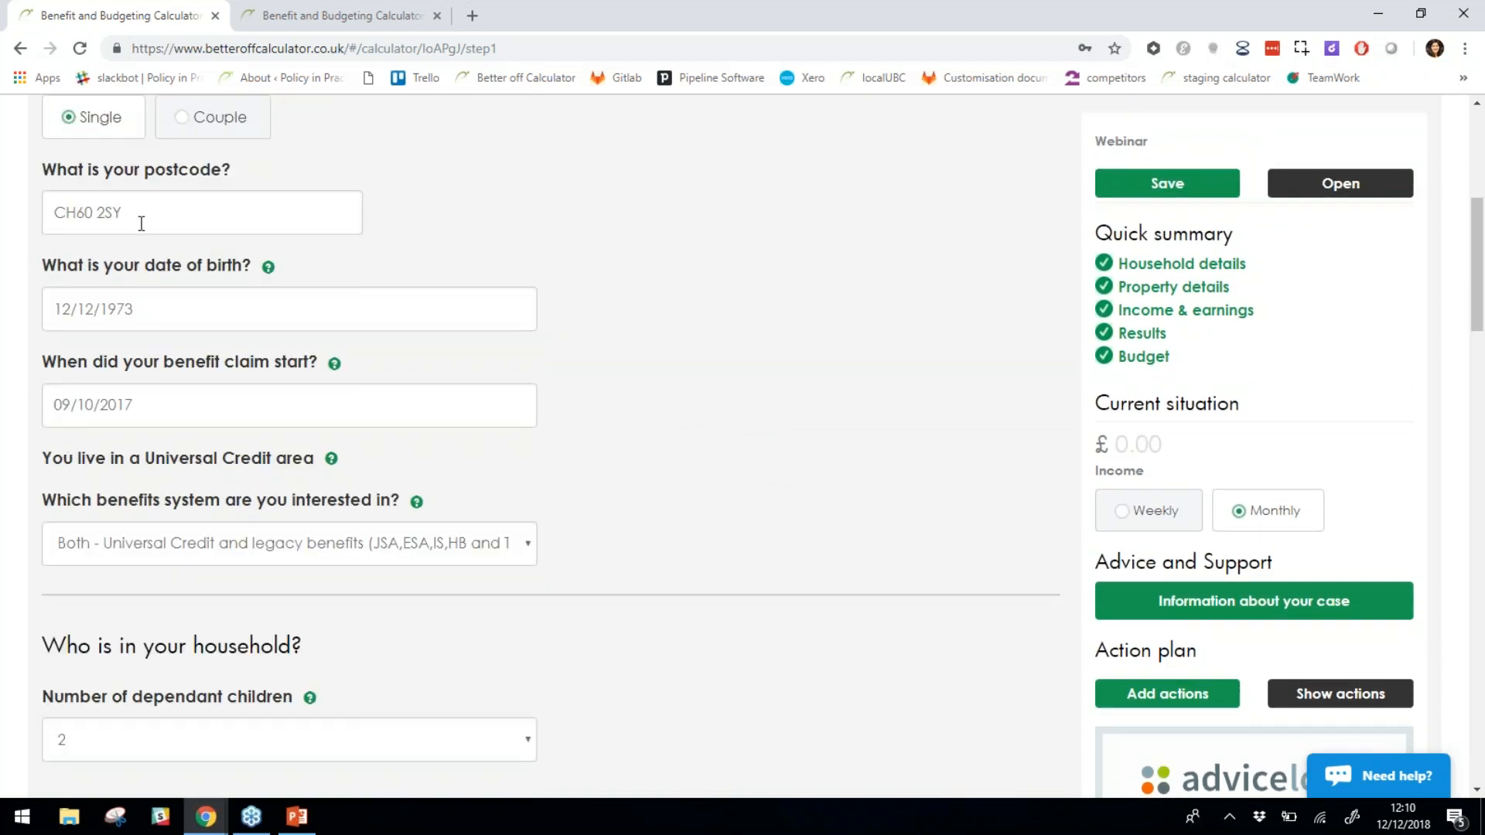
{"action": "left_click_drag", "start_coordinate": [43, 457], "coordinate": [301, 462]}
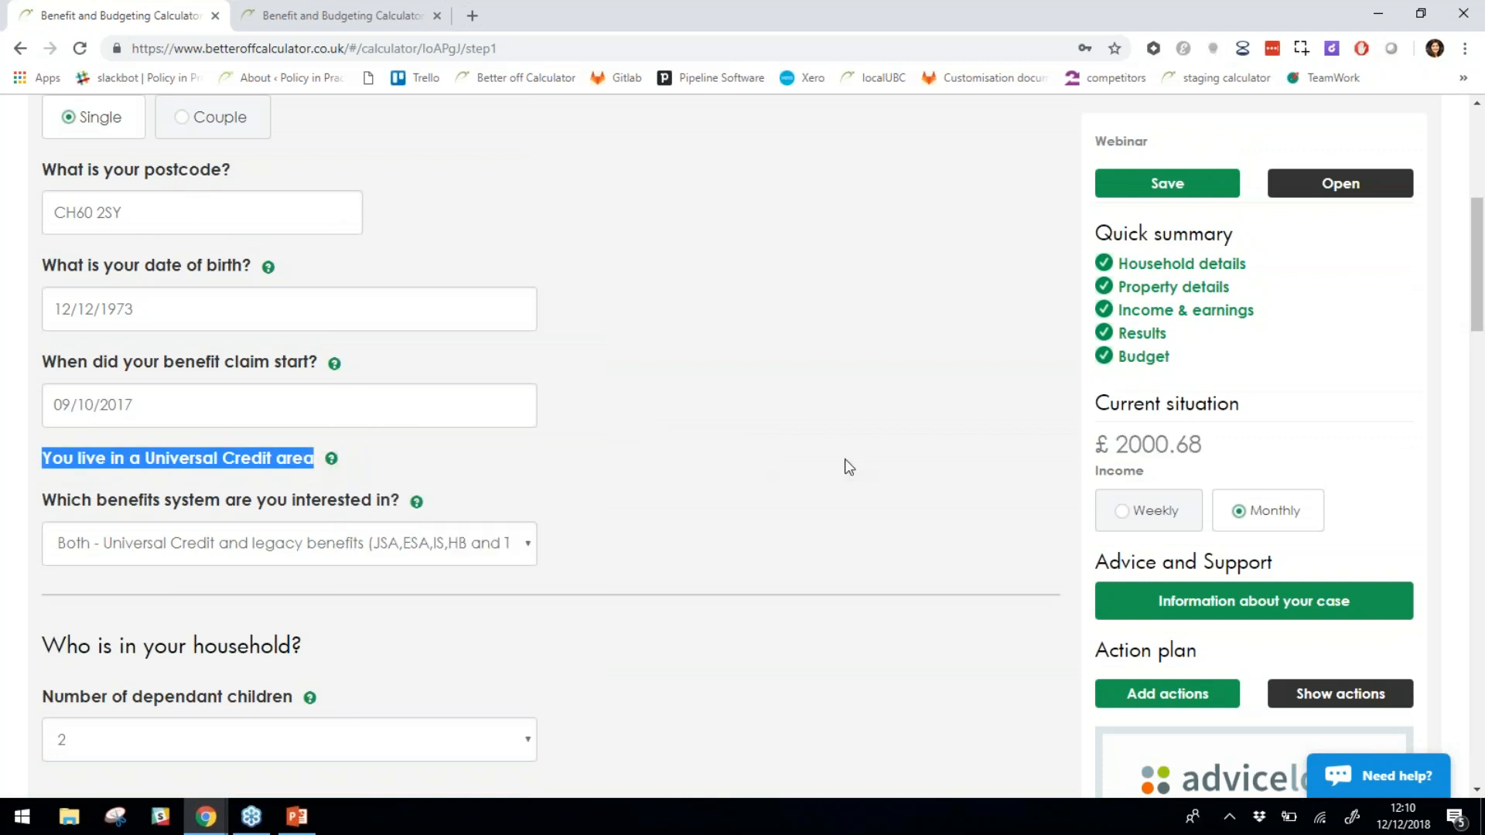
{"action": "left_click", "coordinate": [843, 458]}
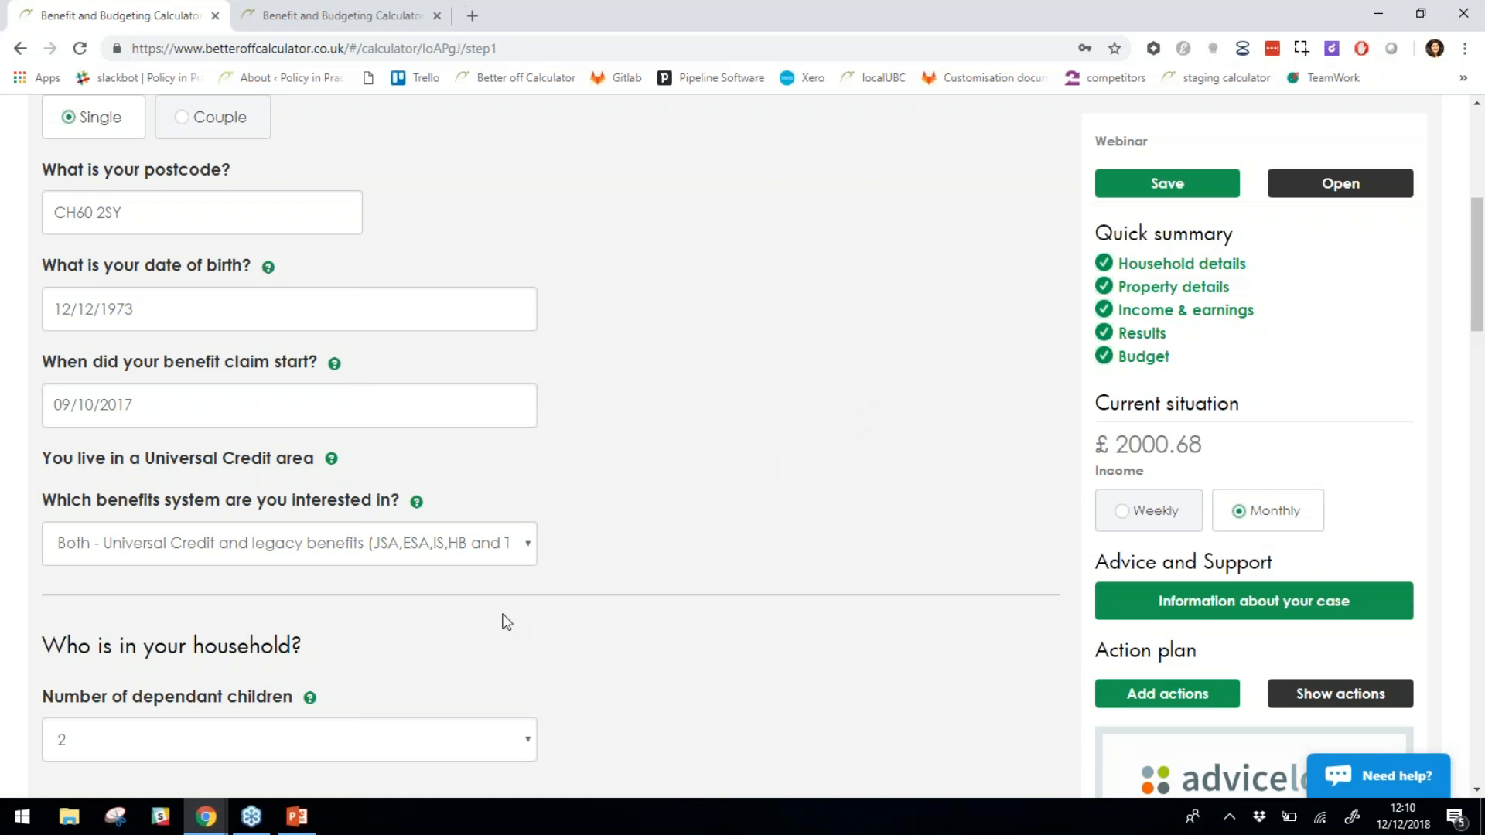
{"action": "scroll", "coordinate": [796, 558], "scroll_direction": "down", "scroll_amount": 1}
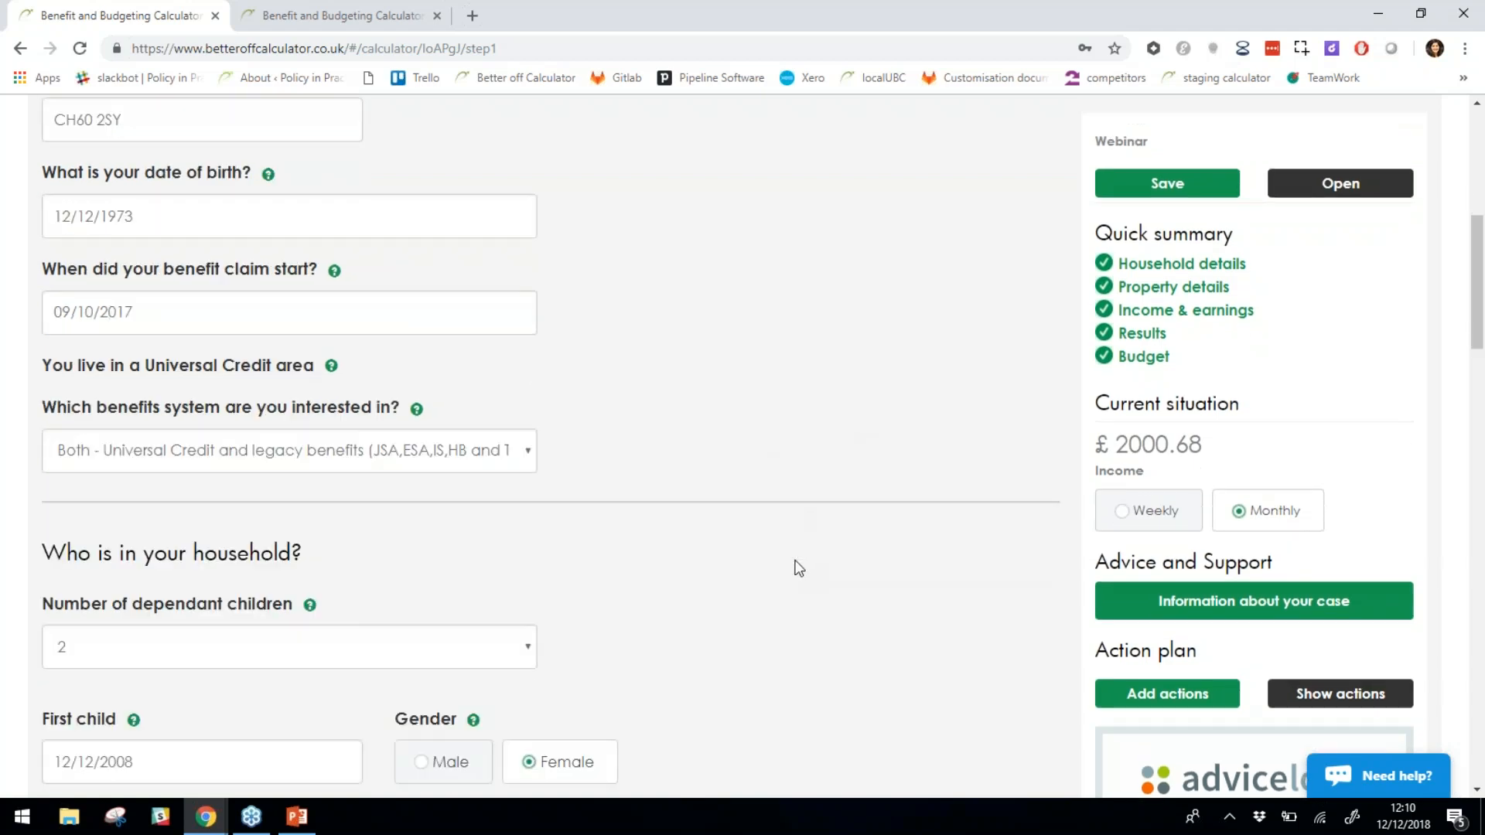
{"action": "scroll", "coordinate": [798, 568], "scroll_direction": "down", "scroll_amount": 1}
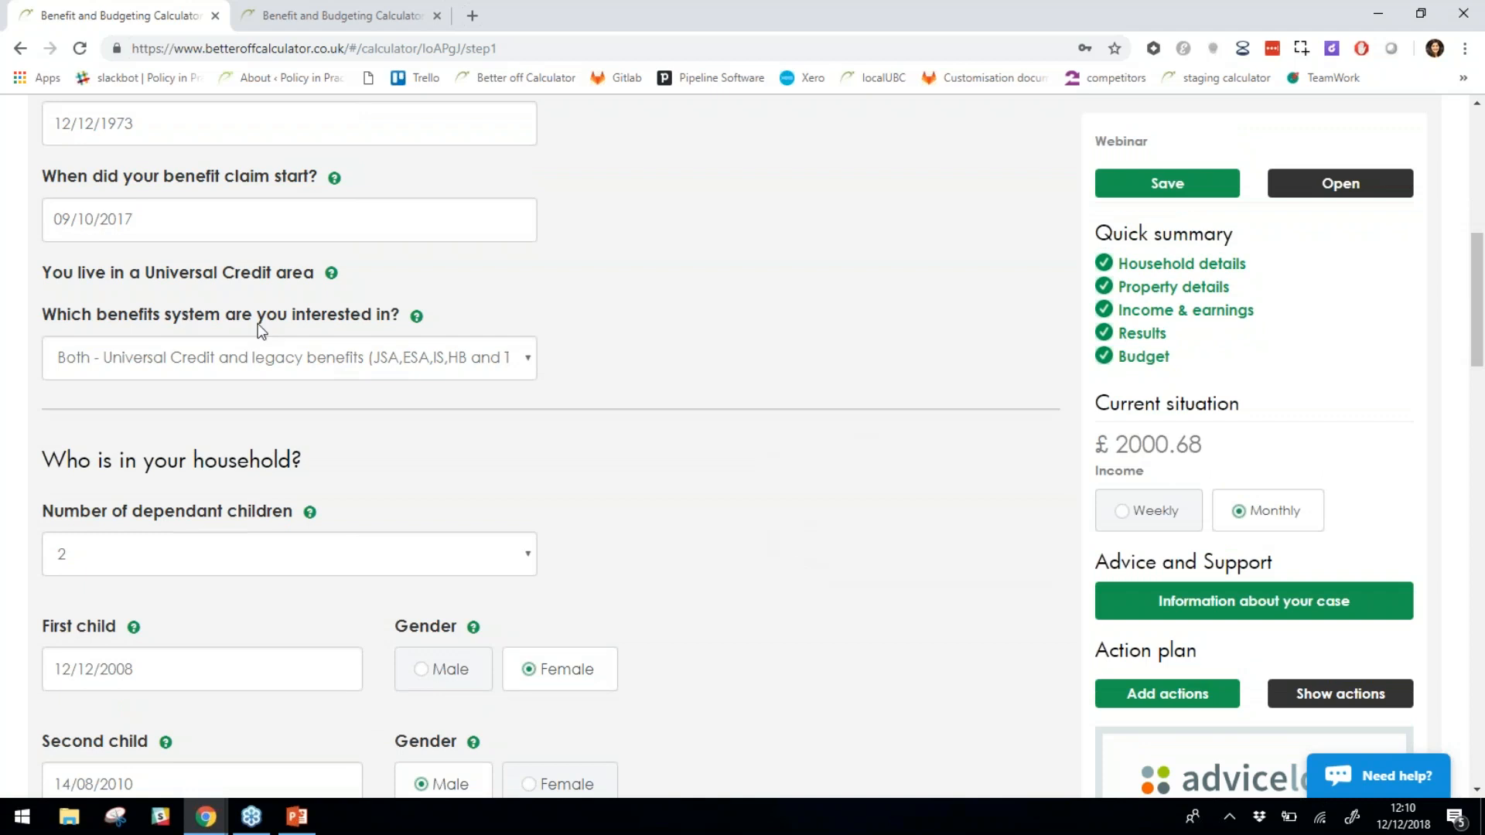
{"action": "left_click", "coordinate": [283, 373]}
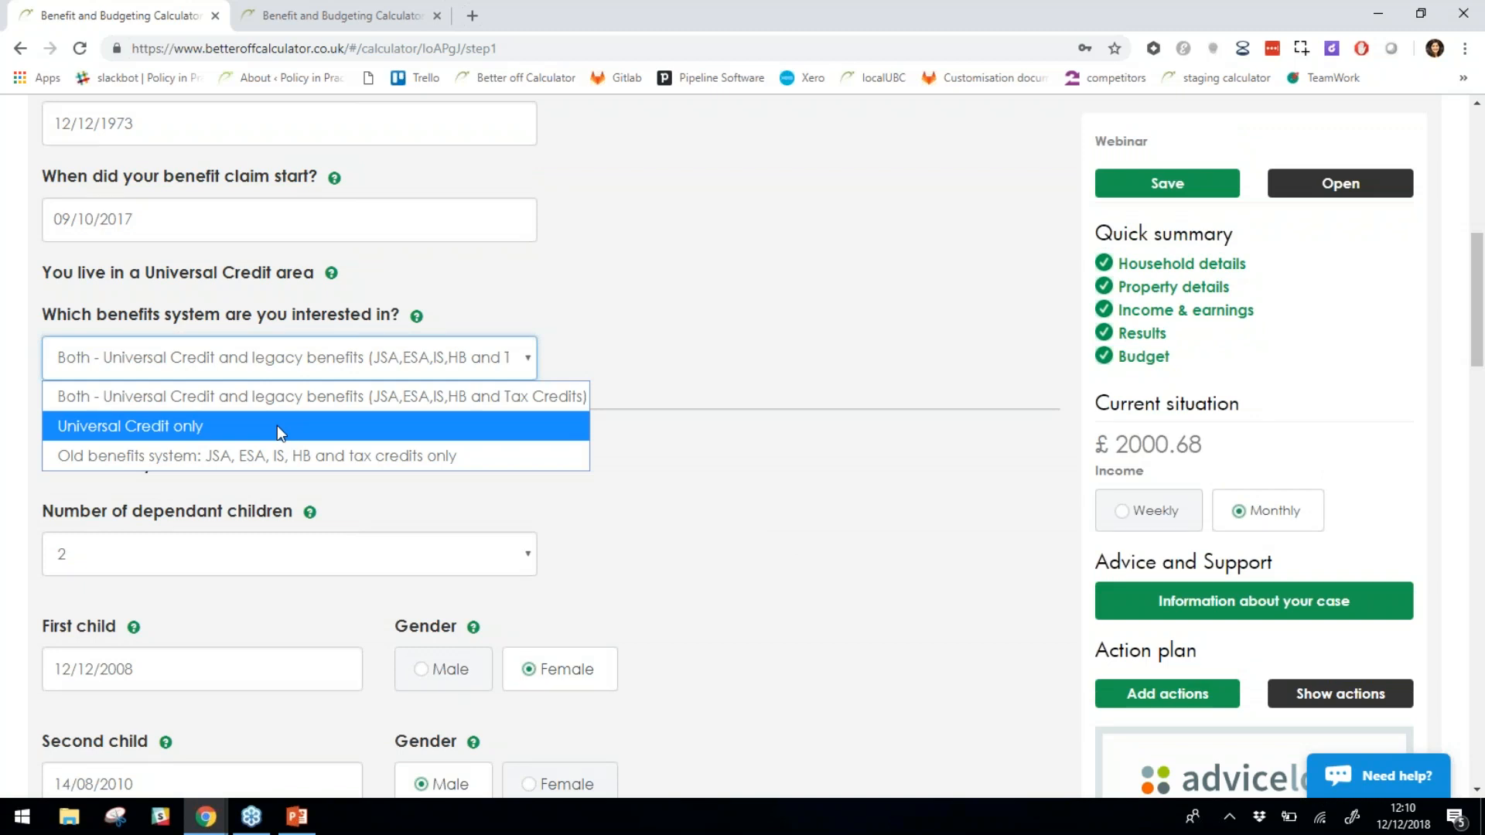
{"action": "left_click", "coordinate": [794, 481]}
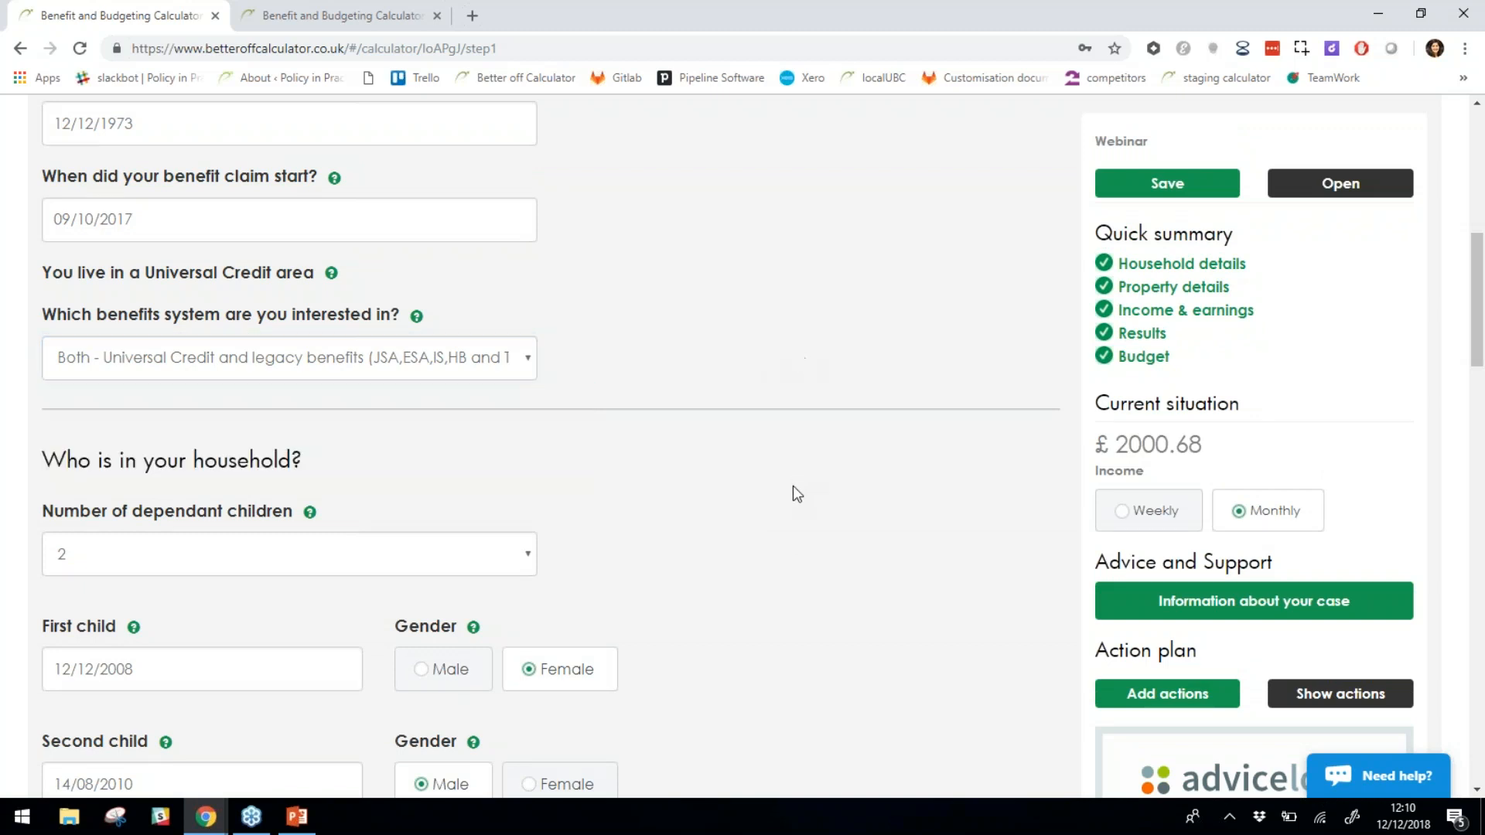
{"action": "scroll", "coordinate": [791, 486], "scroll_direction": "down", "scroll_amount": 2}
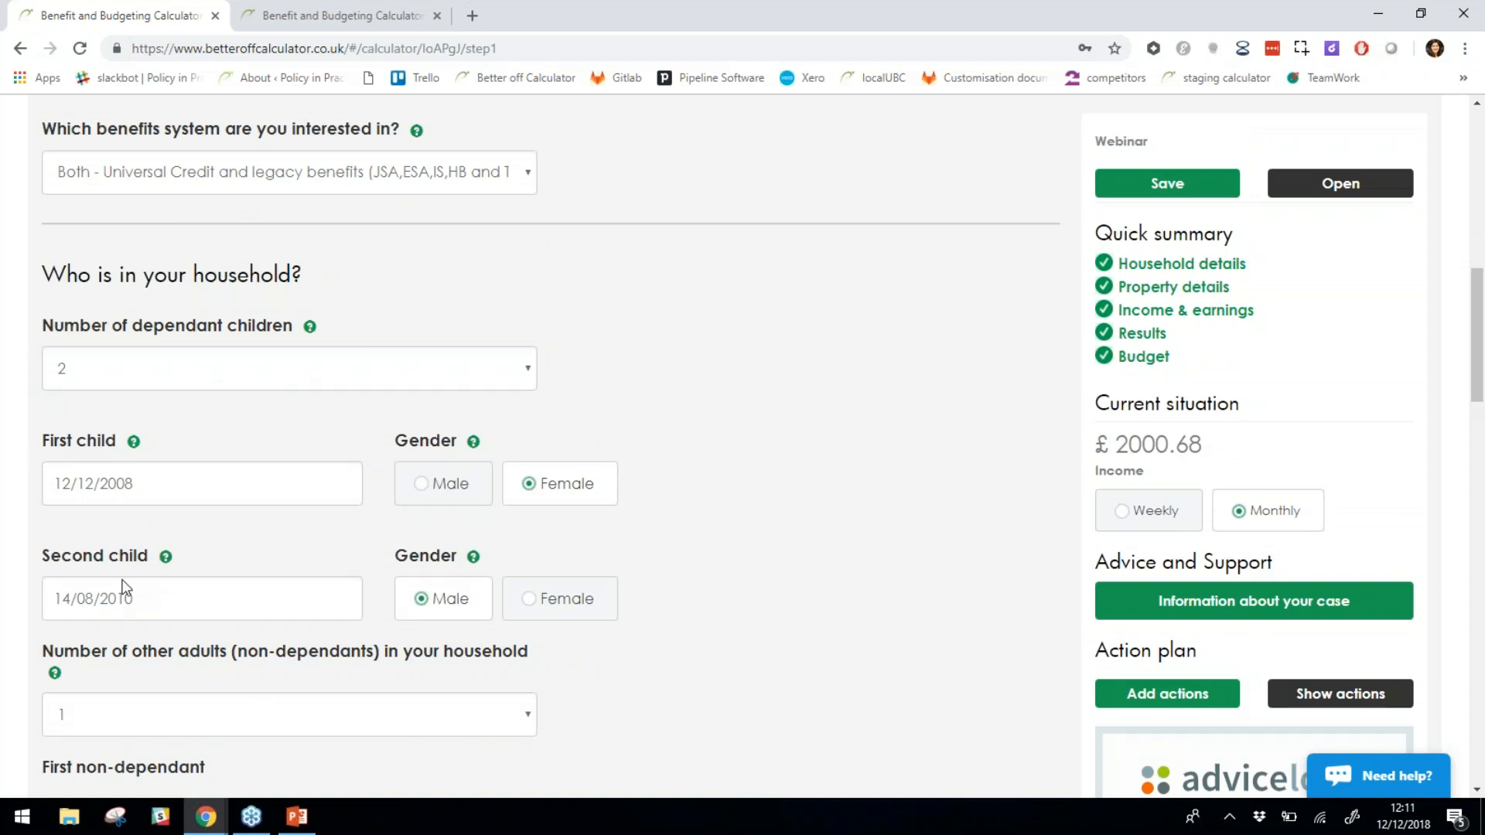
{"action": "left_click_drag", "start_coordinate": [96, 555], "coordinate": [108, 556]}
{"action": "left_click", "coordinate": [759, 503]}
{"action": "scroll", "coordinate": [611, 444], "scroll_direction": "down", "scroll_amount": 1}
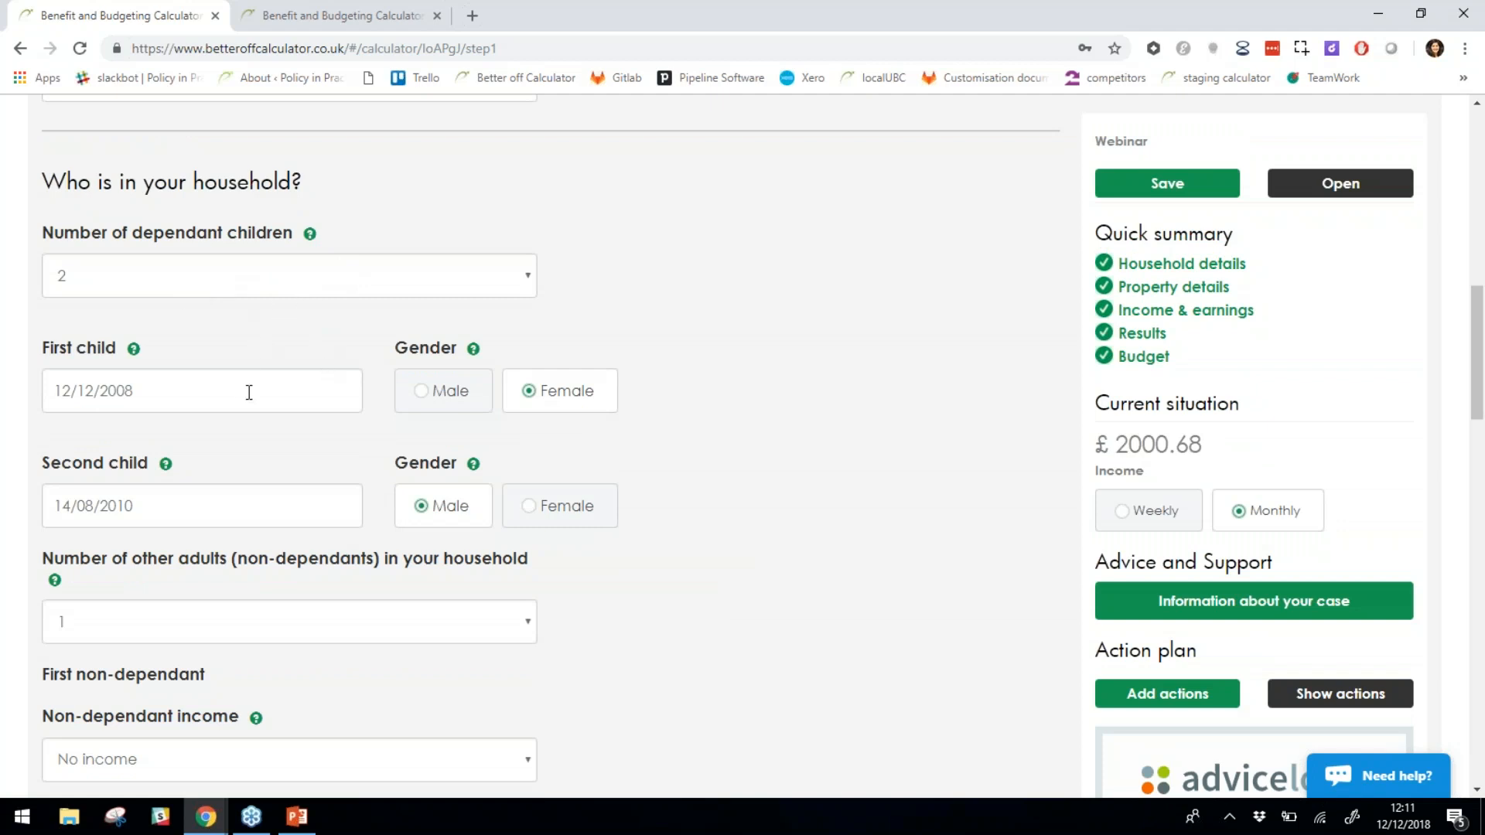
{"action": "scroll", "coordinate": [246, 391], "scroll_direction": "down", "scroll_amount": 1}
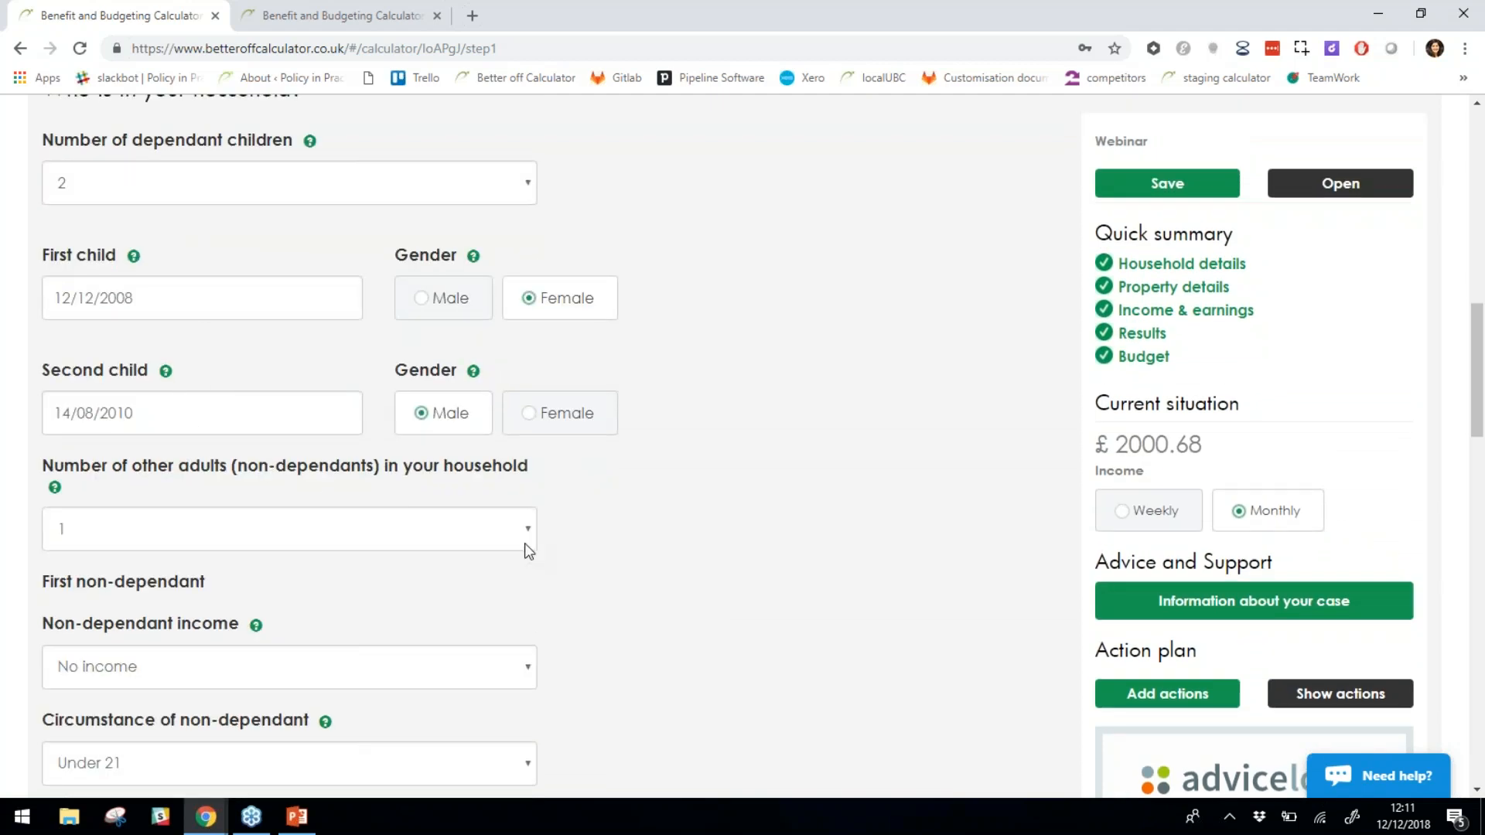
{"action": "scroll", "coordinate": [662, 544], "scroll_direction": "down", "scroll_amount": 1}
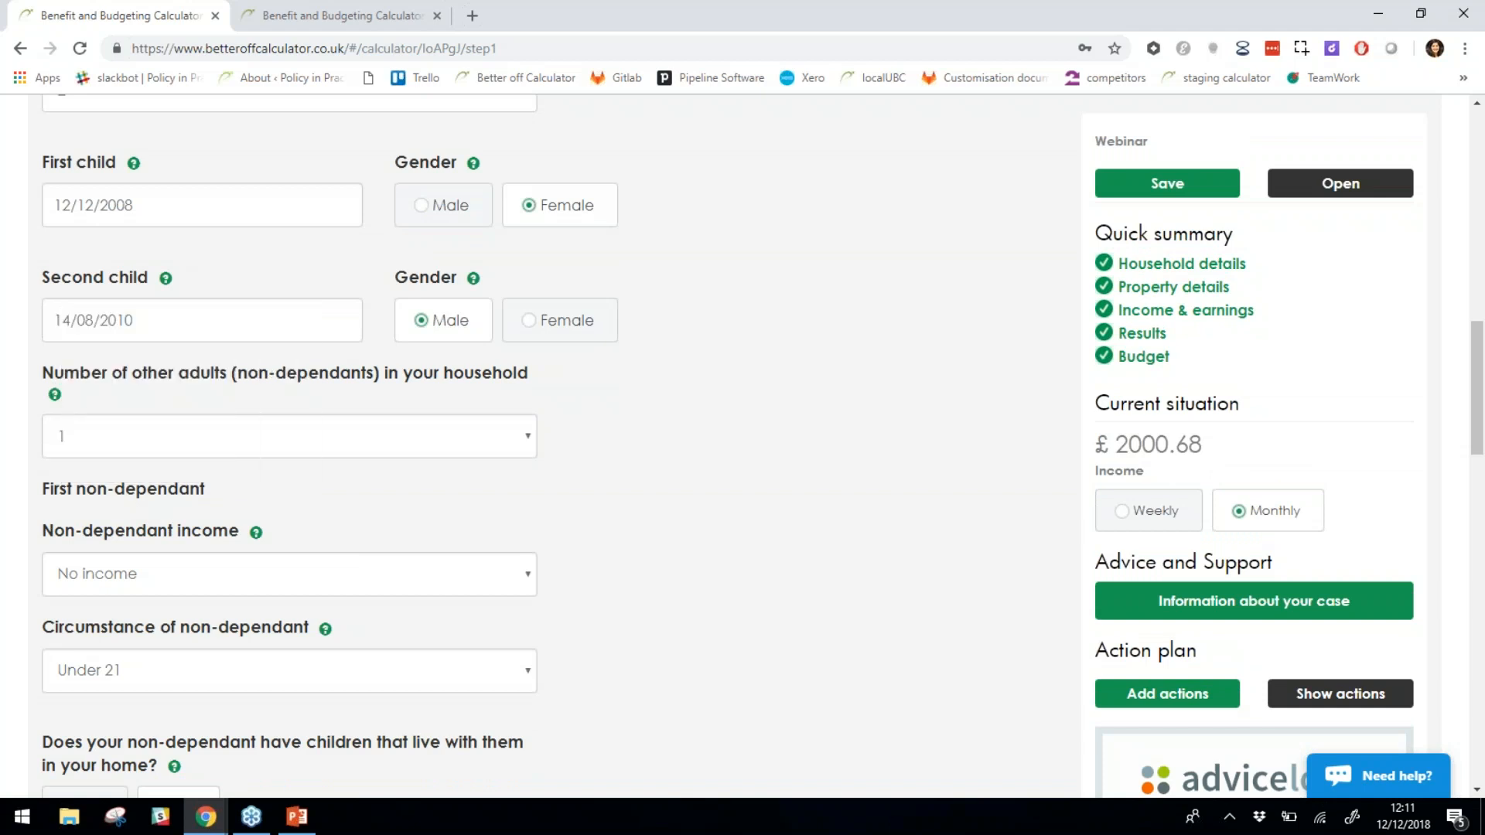
{"action": "mouse_move", "coordinate": [51, 403]}
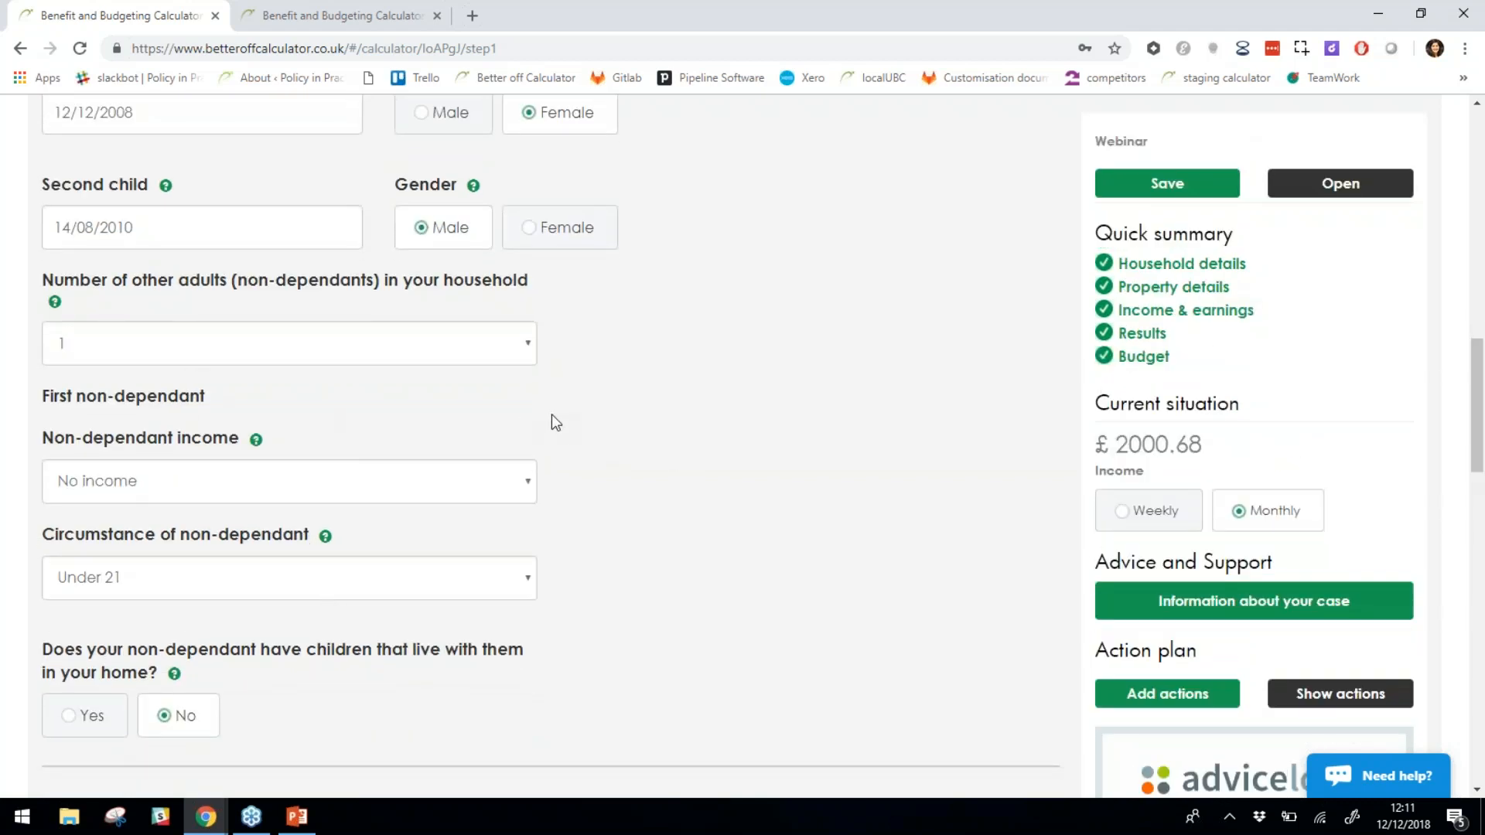
{"action": "scroll", "coordinate": [464, 372], "scroll_direction": "down", "scroll_amount": 2}
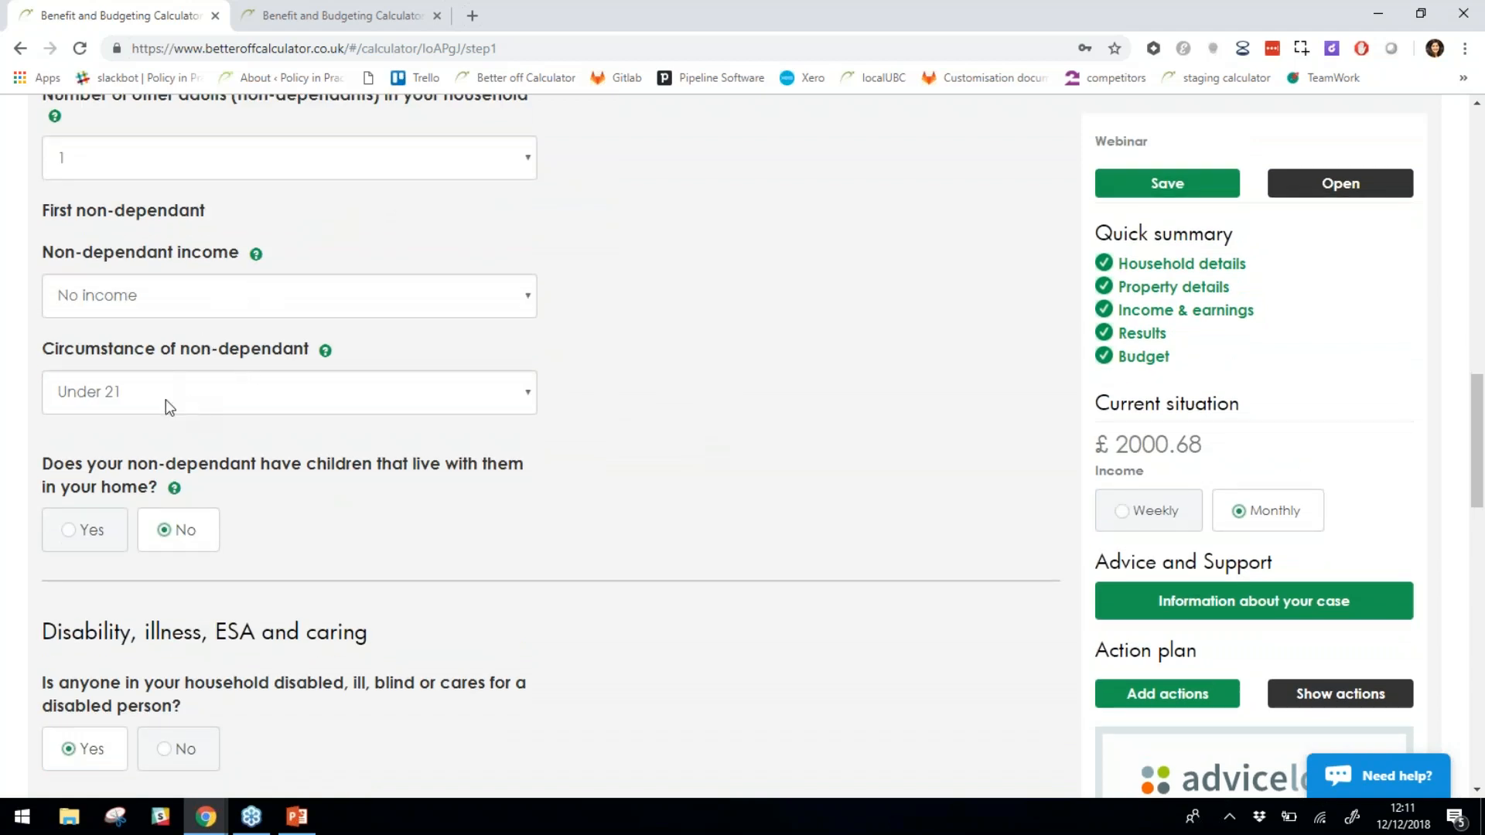
{"action": "left_click", "coordinate": [214, 294]}
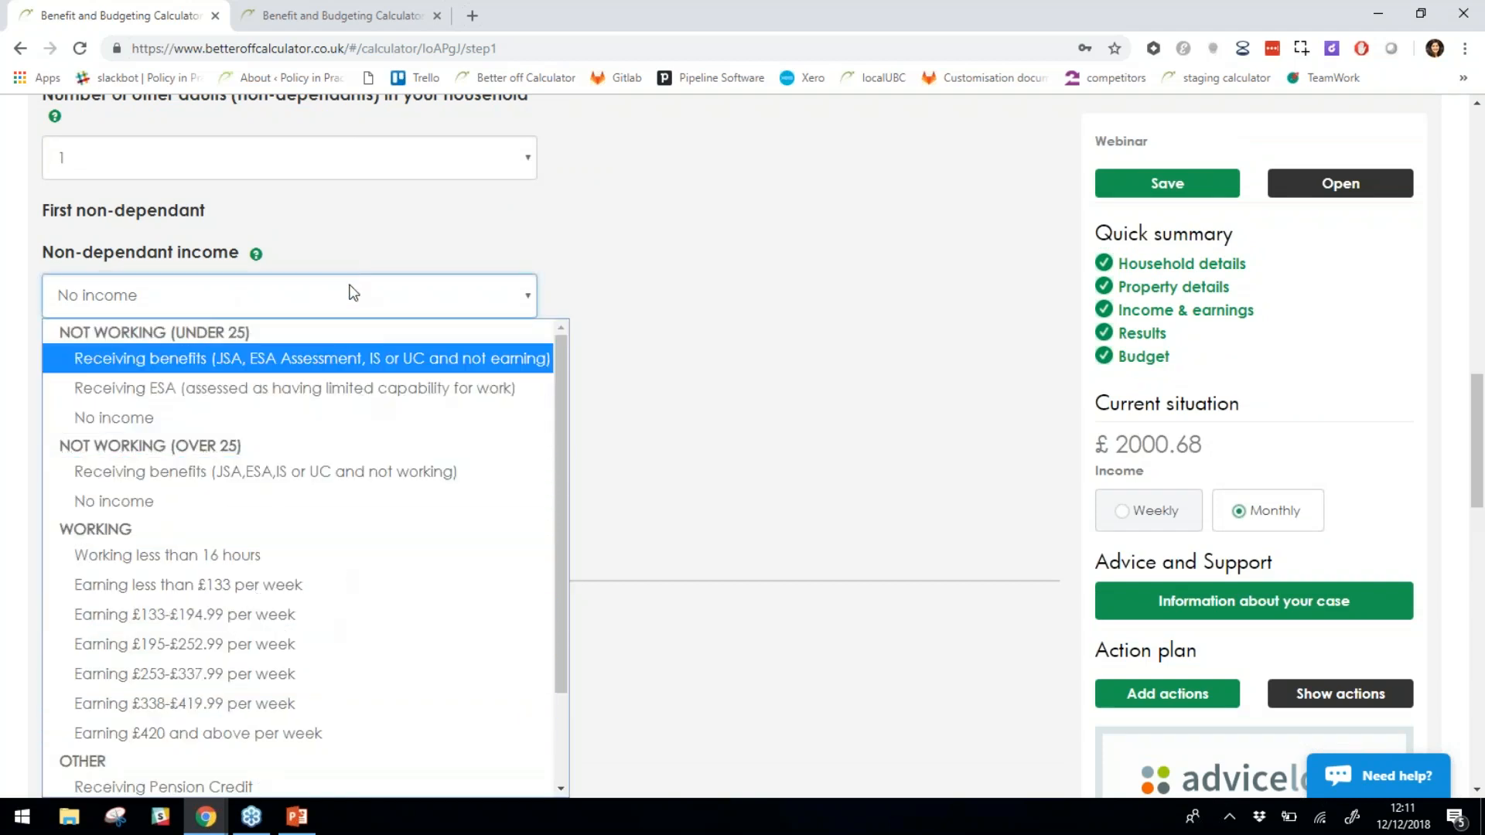
{"action": "left_click", "coordinate": [749, 425]}
{"action": "scroll", "coordinate": [750, 425], "scroll_direction": "down", "scroll_amount": 1}
{"action": "scroll", "coordinate": [750, 425], "scroll_direction": "down", "scroll_amount": 1}
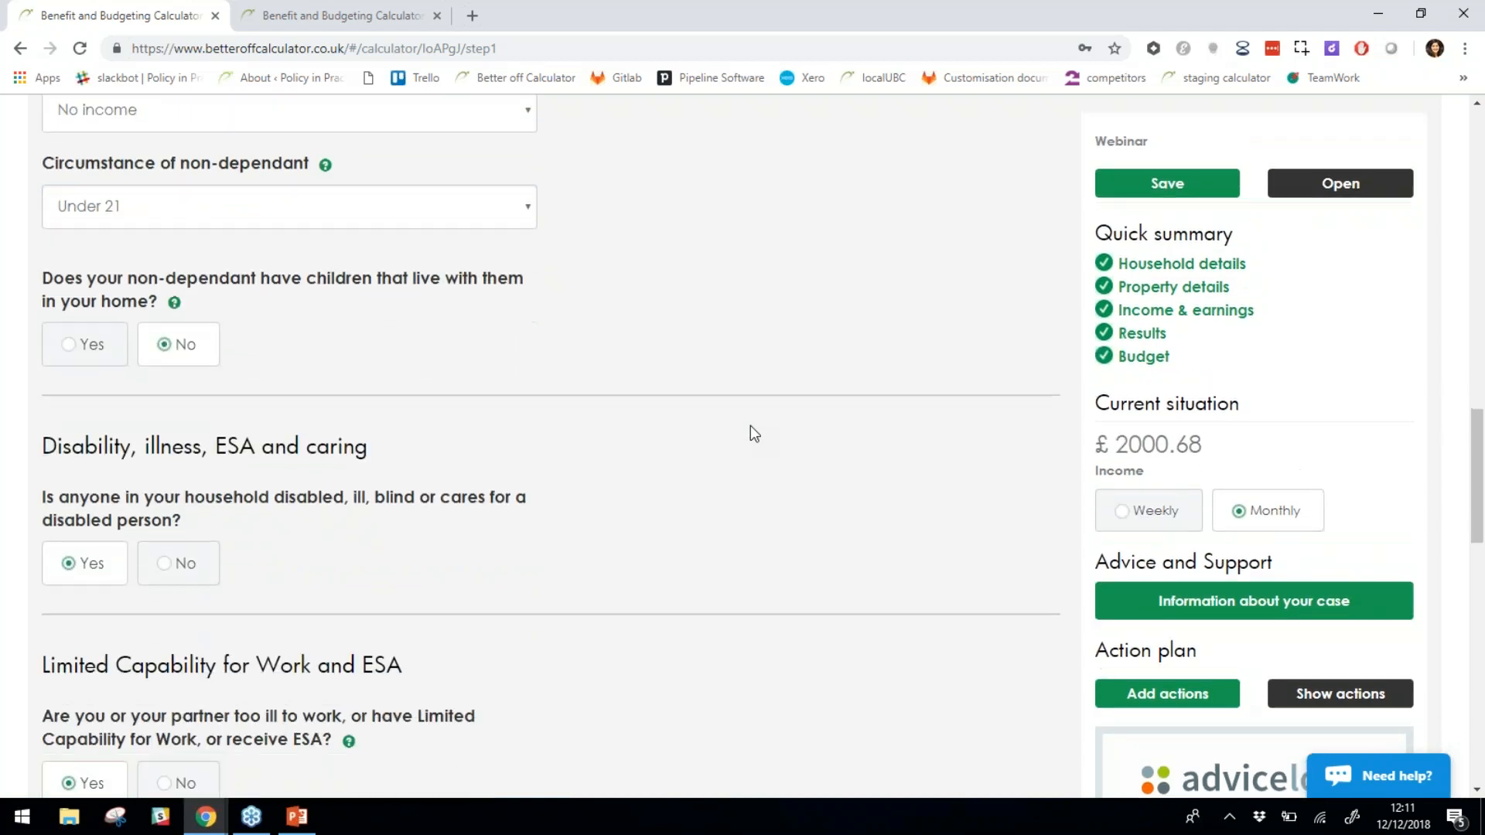
{"action": "scroll", "coordinate": [368, 590], "scroll_direction": "down", "scroll_amount": 2}
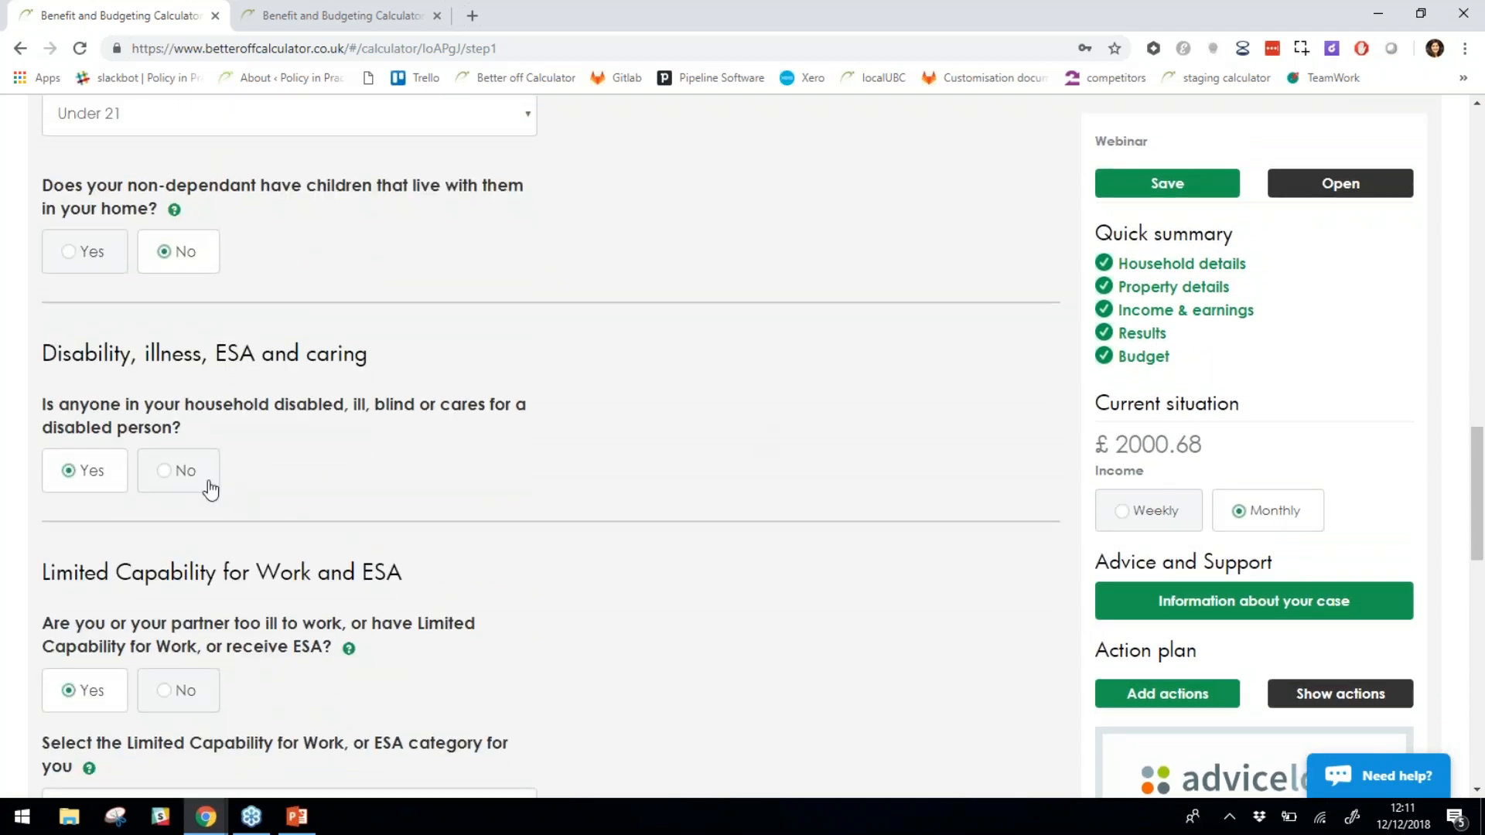
{"action": "scroll", "coordinate": [249, 472], "scroll_direction": "down", "scroll_amount": 3}
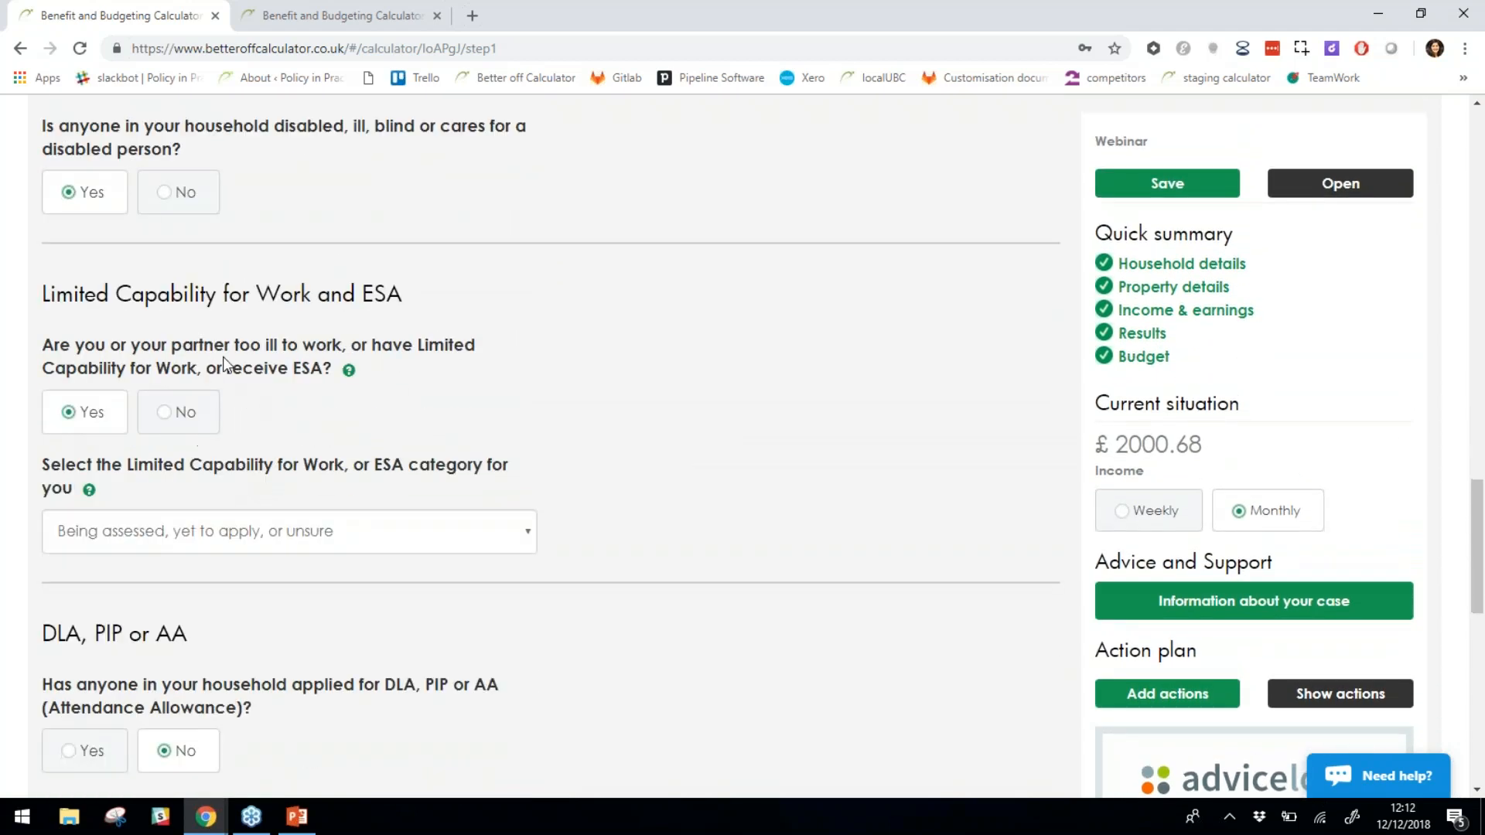
{"action": "scroll", "coordinate": [342, 246], "scroll_direction": "up", "scroll_amount": 1}
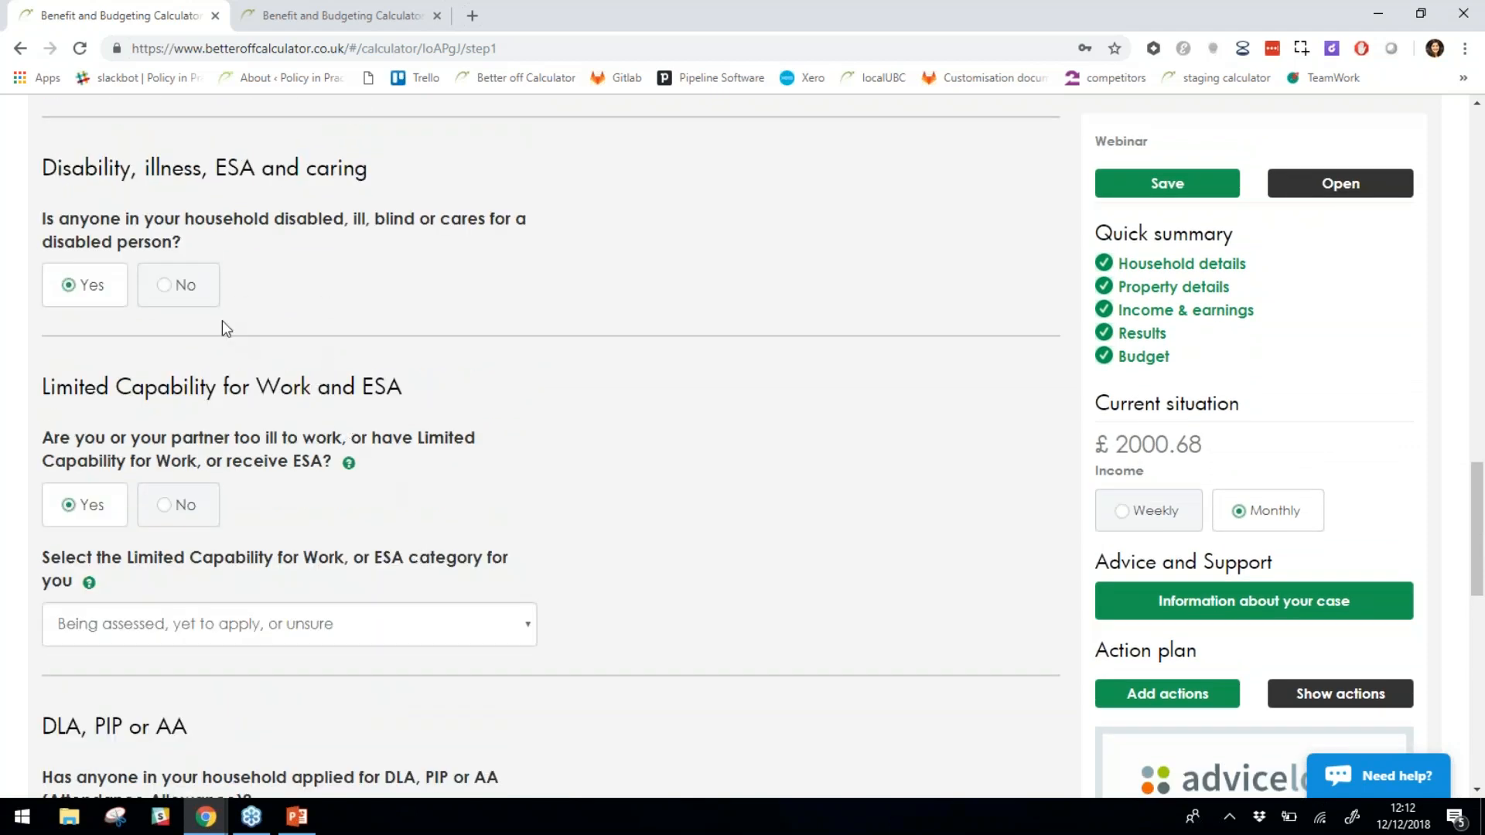
{"action": "left_click", "coordinate": [187, 288]}
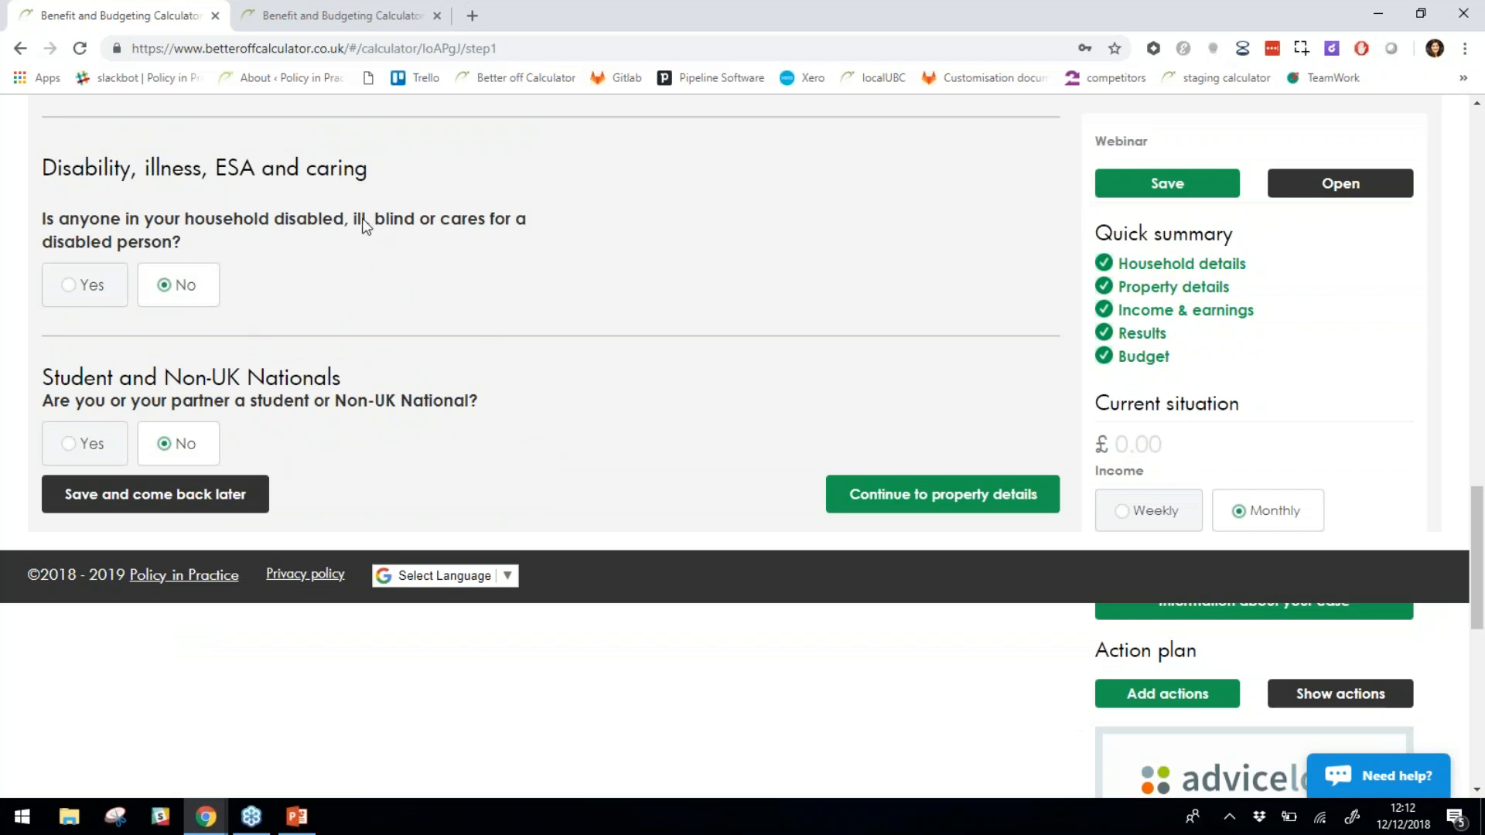
{"action": "left_click", "coordinate": [101, 292]}
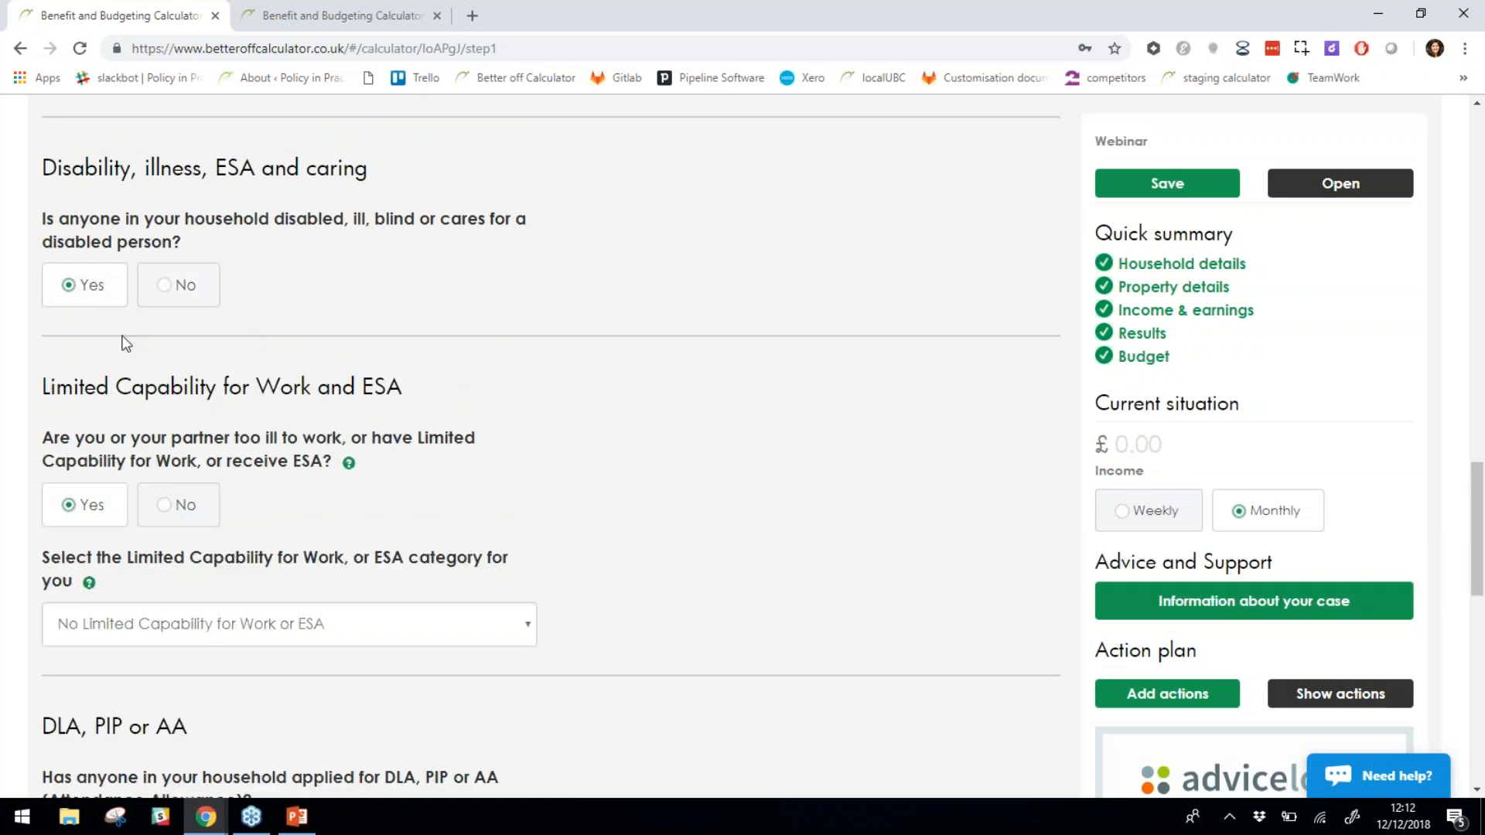
{"action": "scroll", "coordinate": [379, 485], "scroll_direction": "down", "scroll_amount": 1}
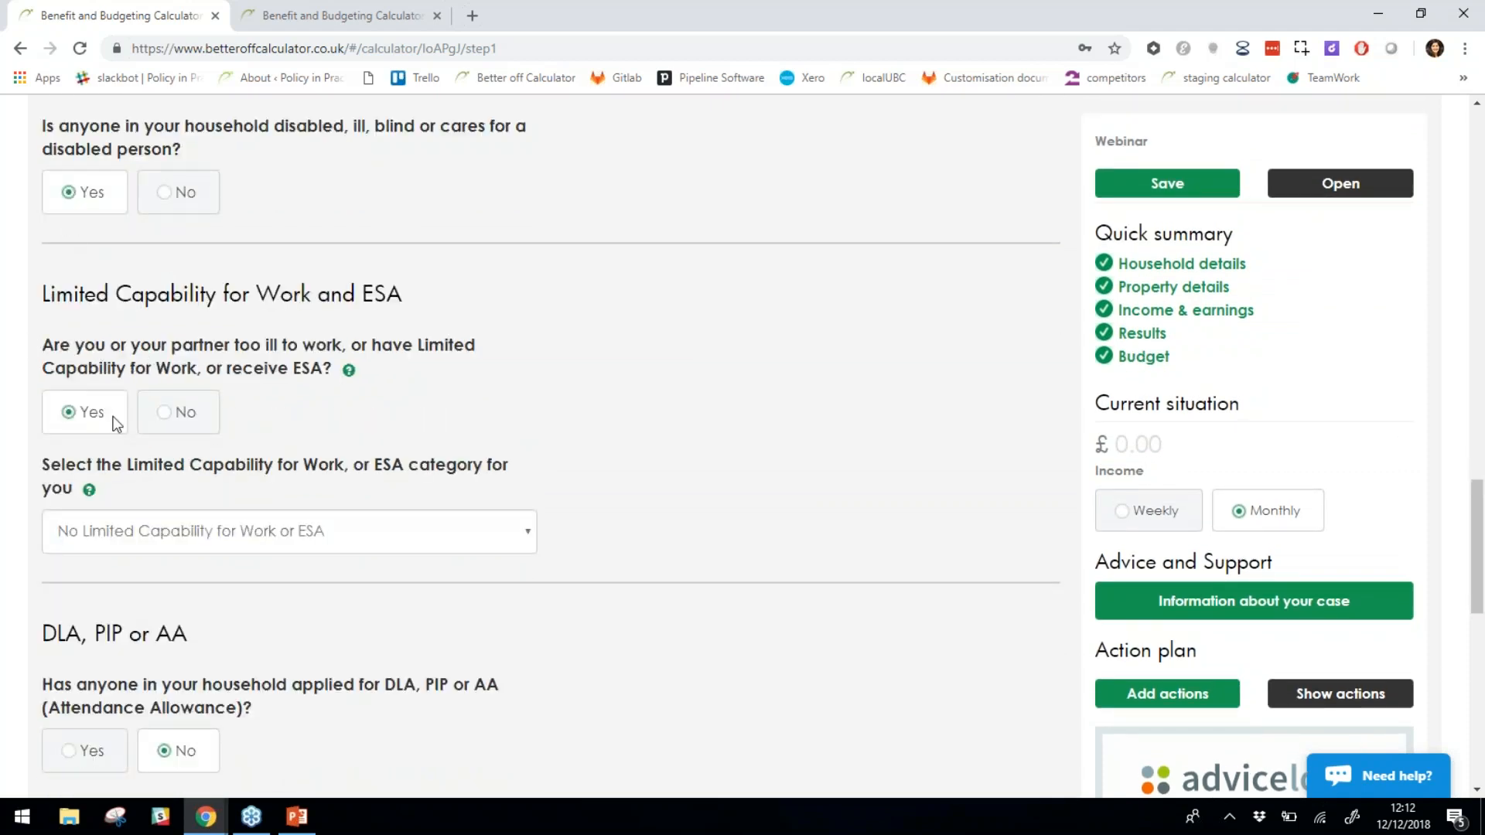
{"action": "left_click", "coordinate": [170, 540]}
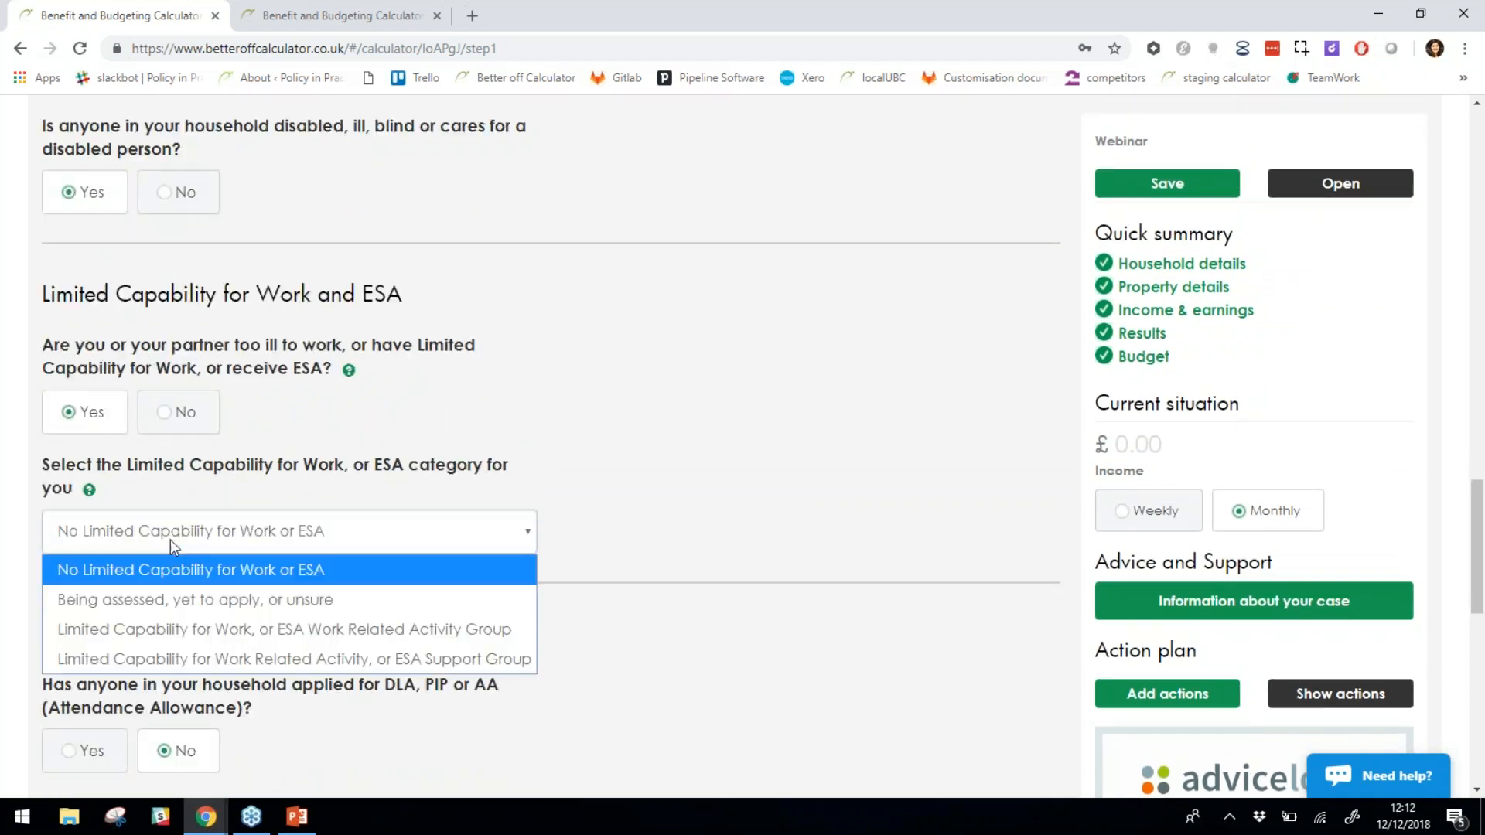
{"action": "left_click", "coordinate": [235, 600]}
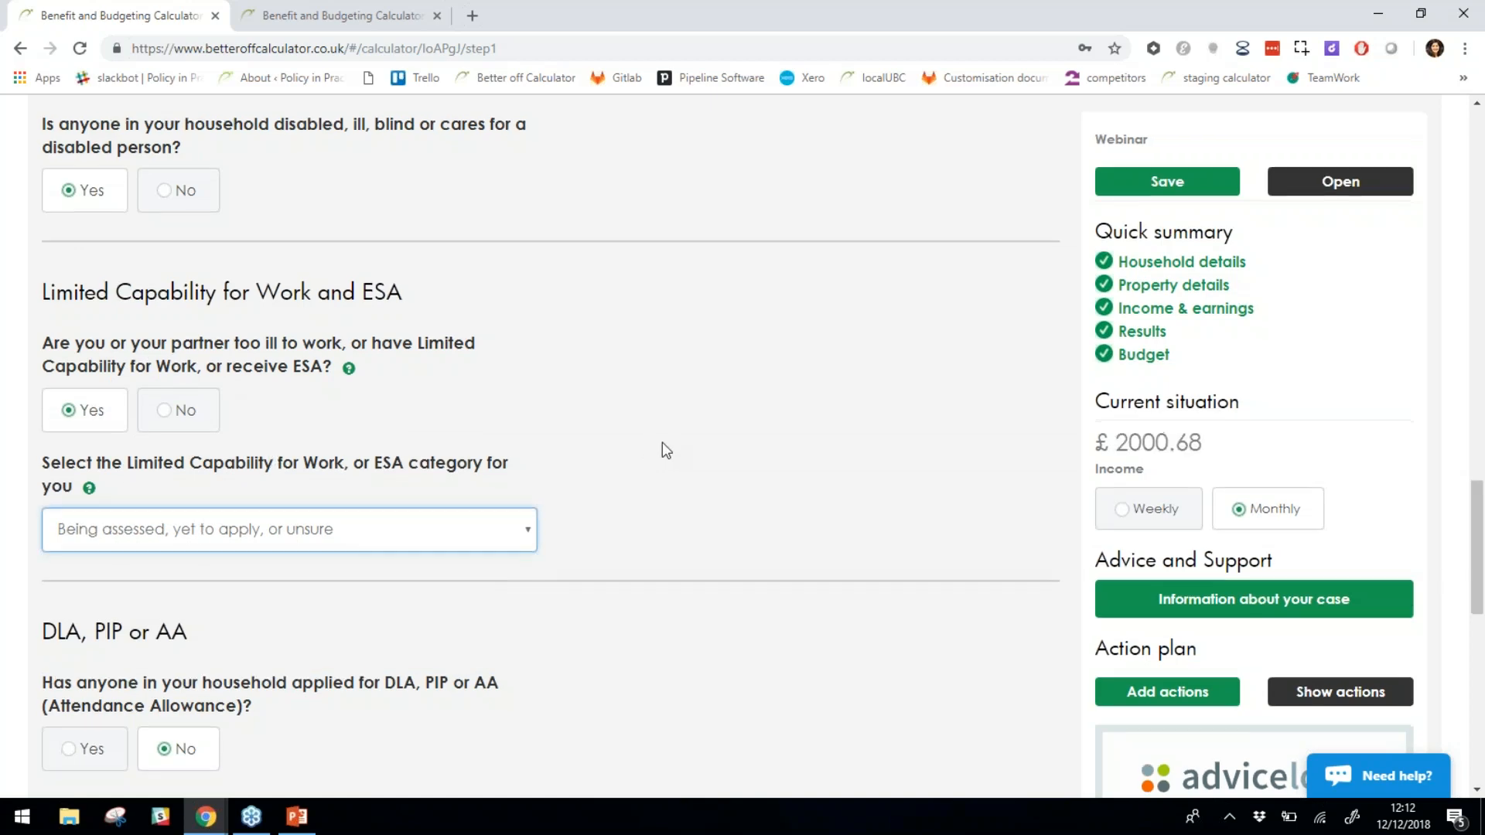
{"action": "scroll", "coordinate": [662, 443], "scroll_direction": "down", "scroll_amount": 2}
{"action": "scroll", "coordinate": [653, 440], "scroll_direction": "down", "scroll_amount": 1}
{"action": "scroll", "coordinate": [655, 447], "scroll_direction": "down", "scroll_amount": 2}
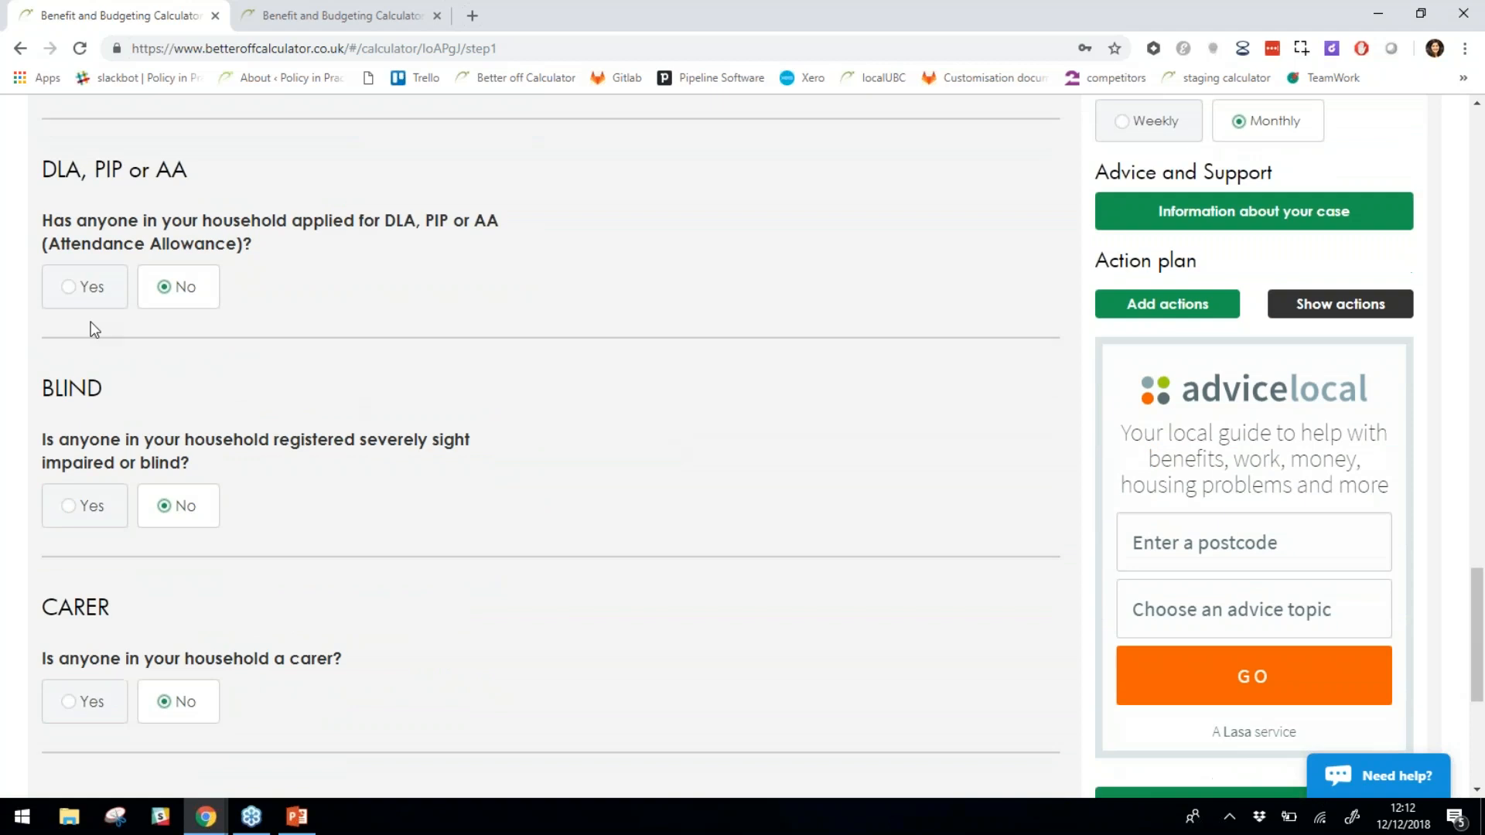
{"action": "scroll", "coordinate": [270, 463], "scroll_direction": "down", "scroll_amount": 3}
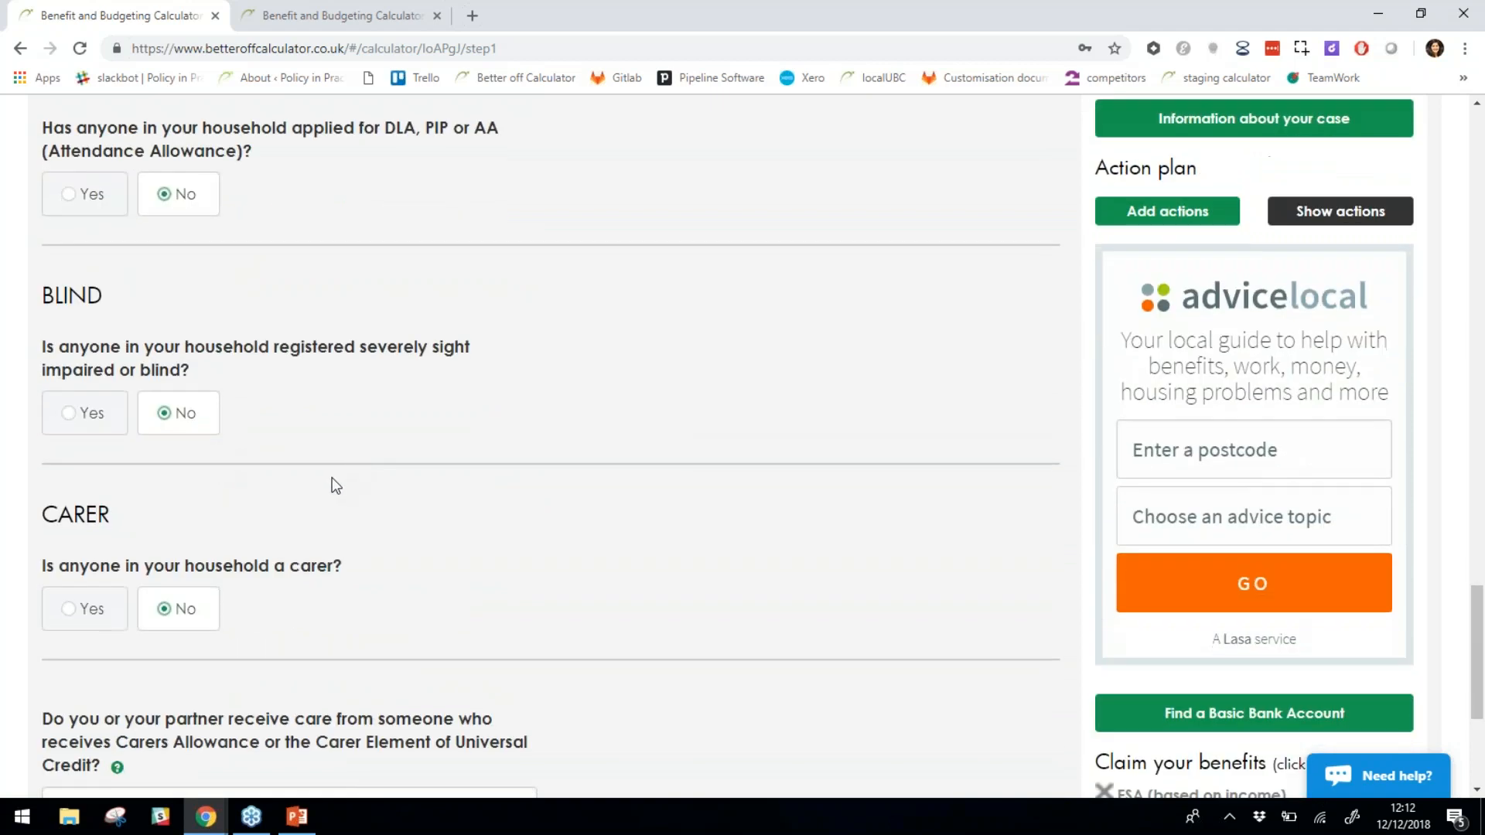
{"action": "scroll", "coordinate": [319, 448], "scroll_direction": "down", "scroll_amount": 2}
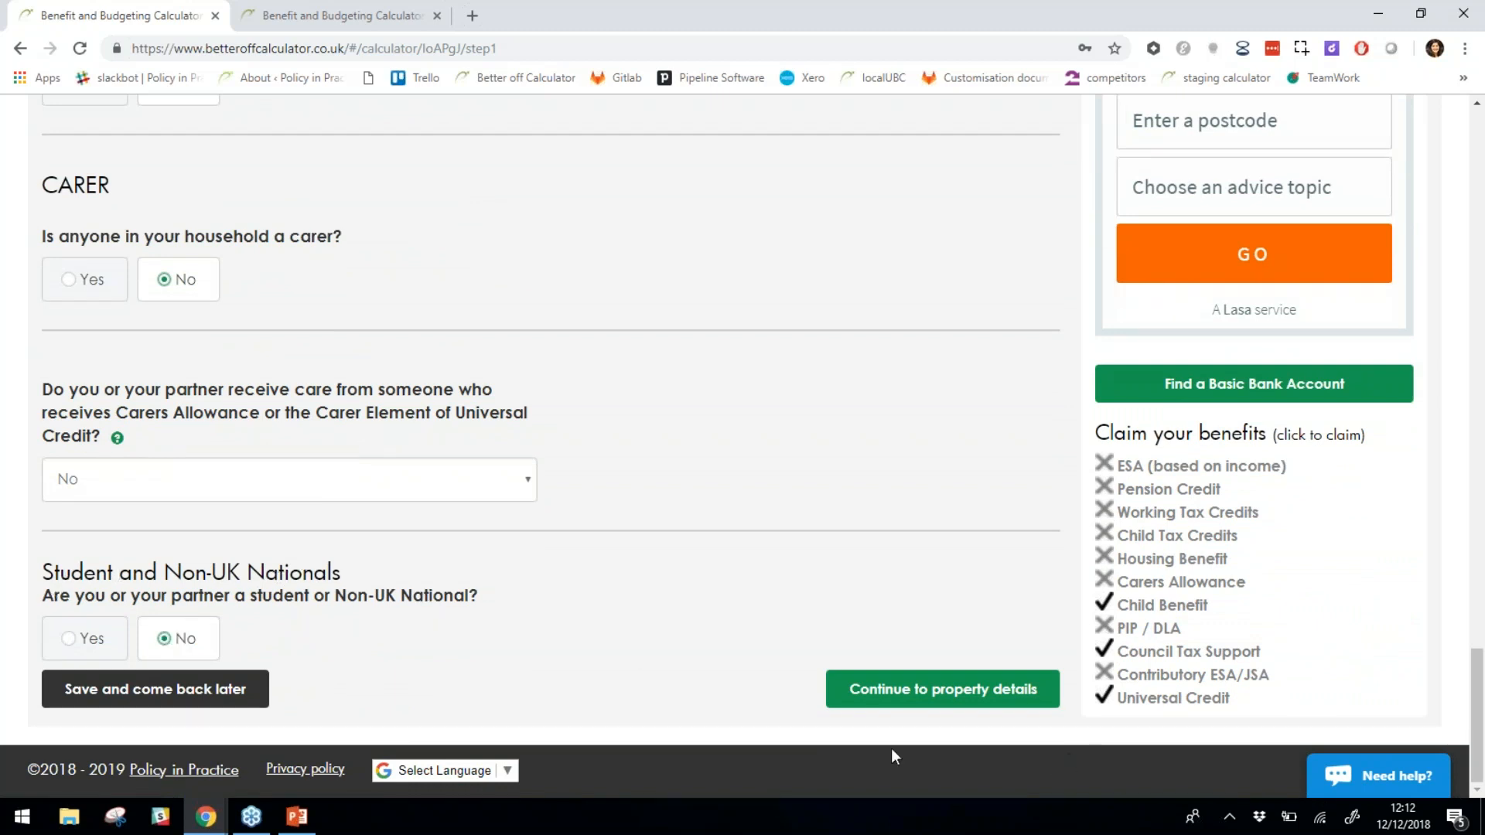
Go to Property details and keep the housing sector as 'Rented from a Council or Housing Association'.
{"action": "left_click", "coordinate": [918, 693]}
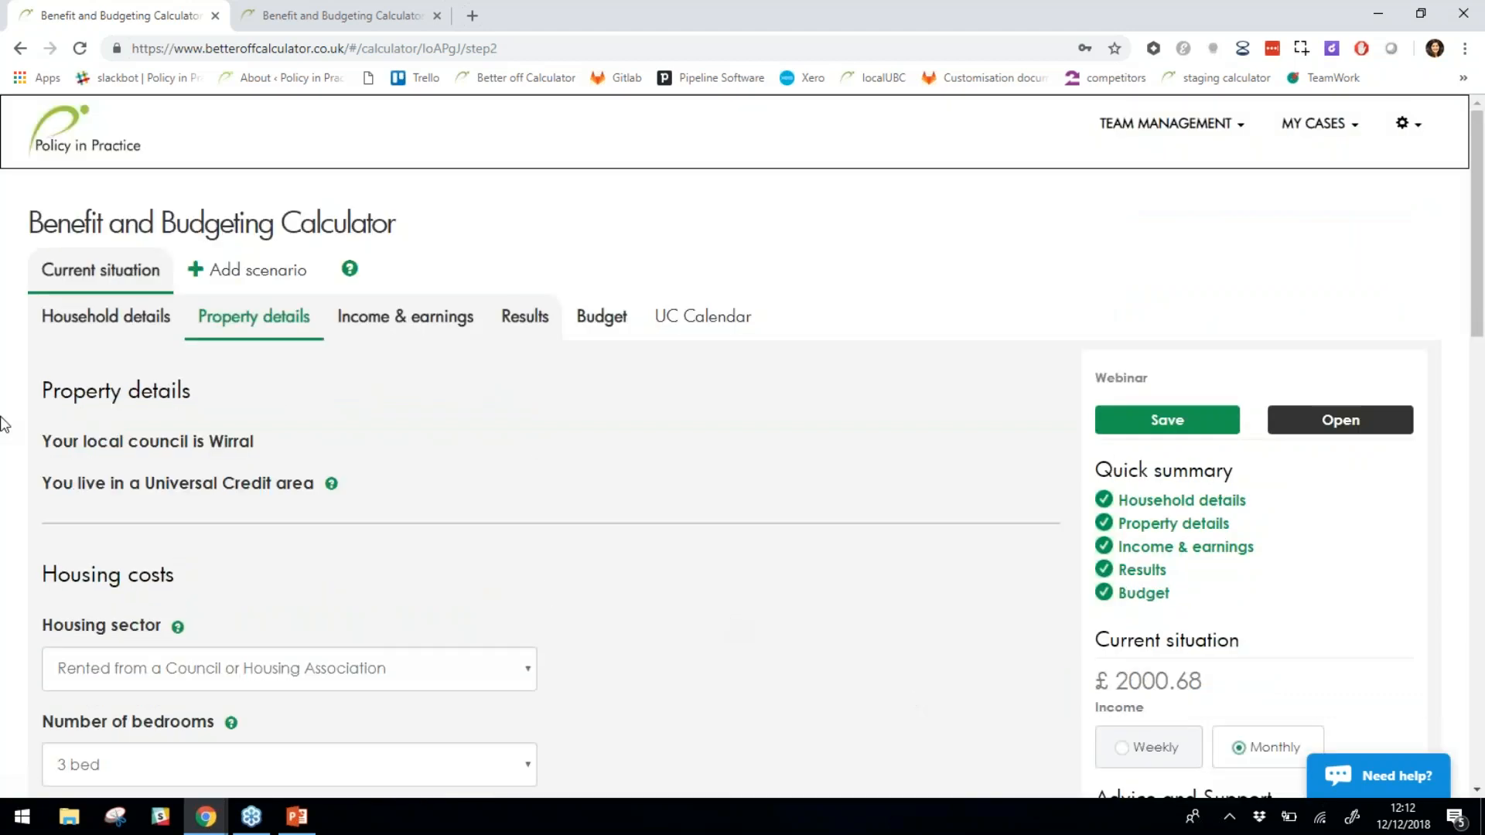
{"action": "scroll", "coordinate": [221, 467], "scroll_direction": "down", "scroll_amount": 3}
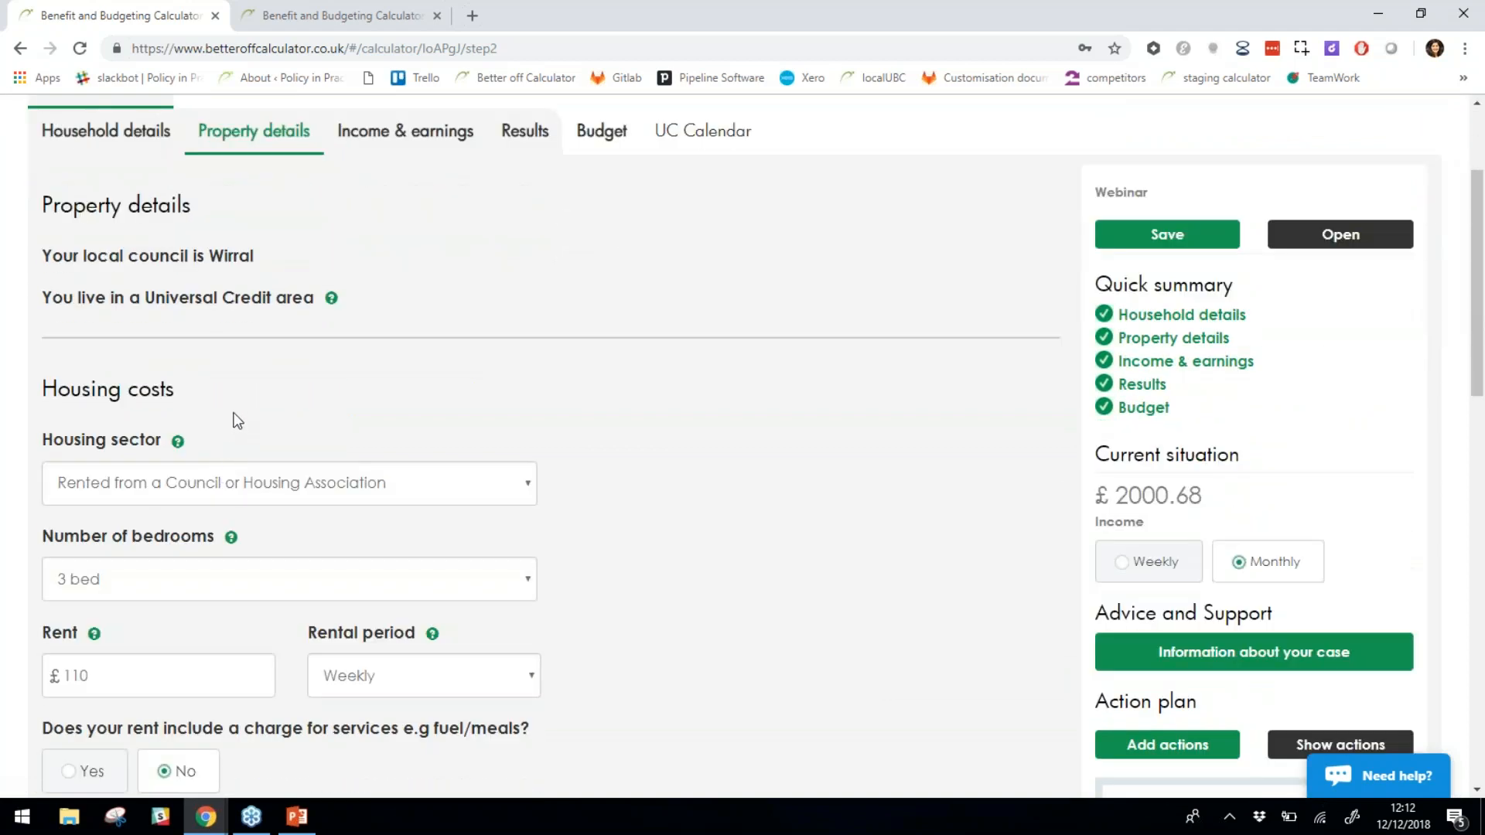
{"action": "scroll", "coordinate": [642, 479], "scroll_direction": "down", "scroll_amount": 2}
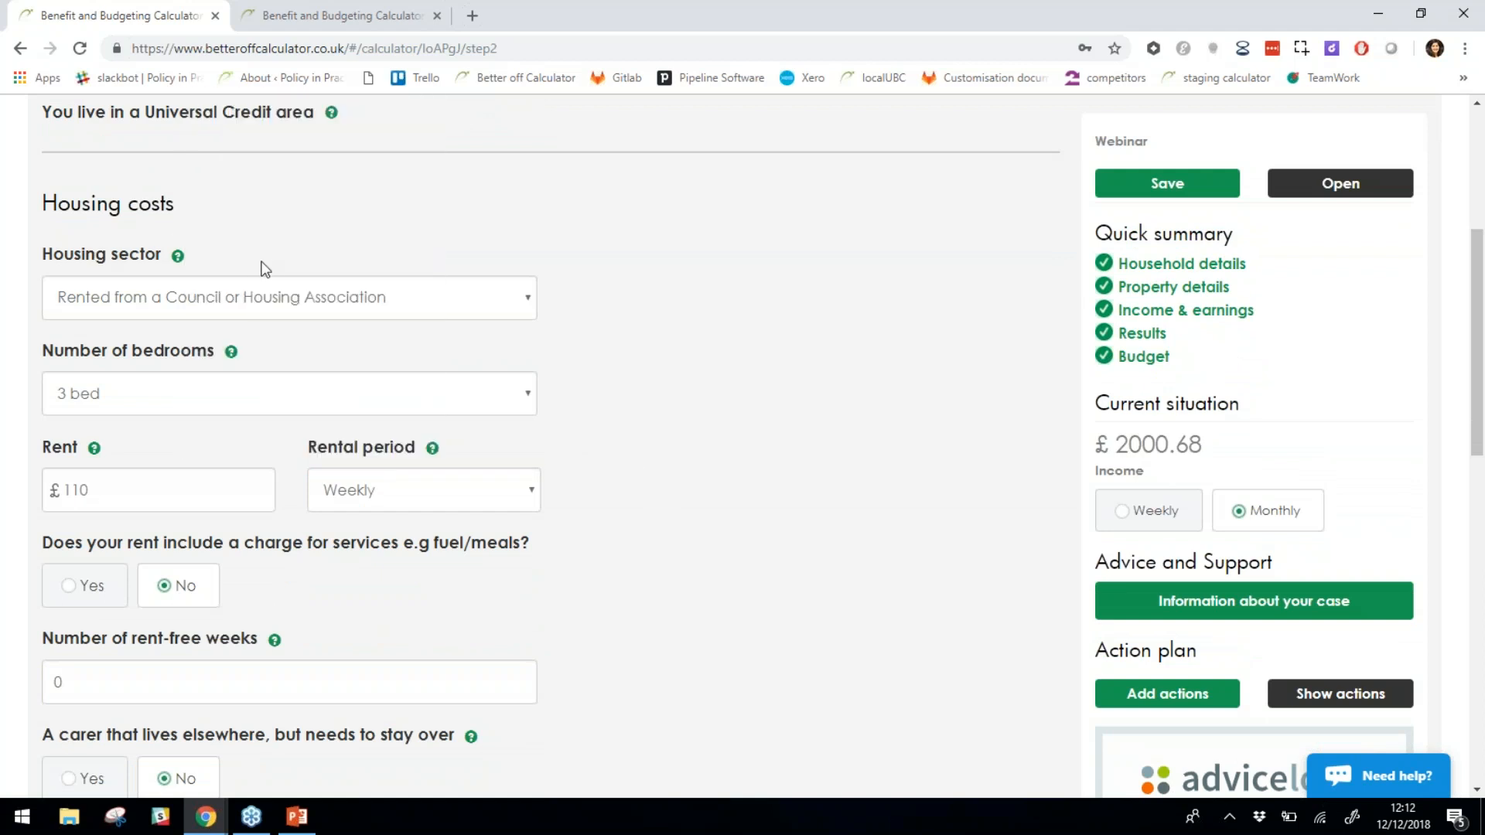
{"action": "left_click", "coordinate": [277, 303]}
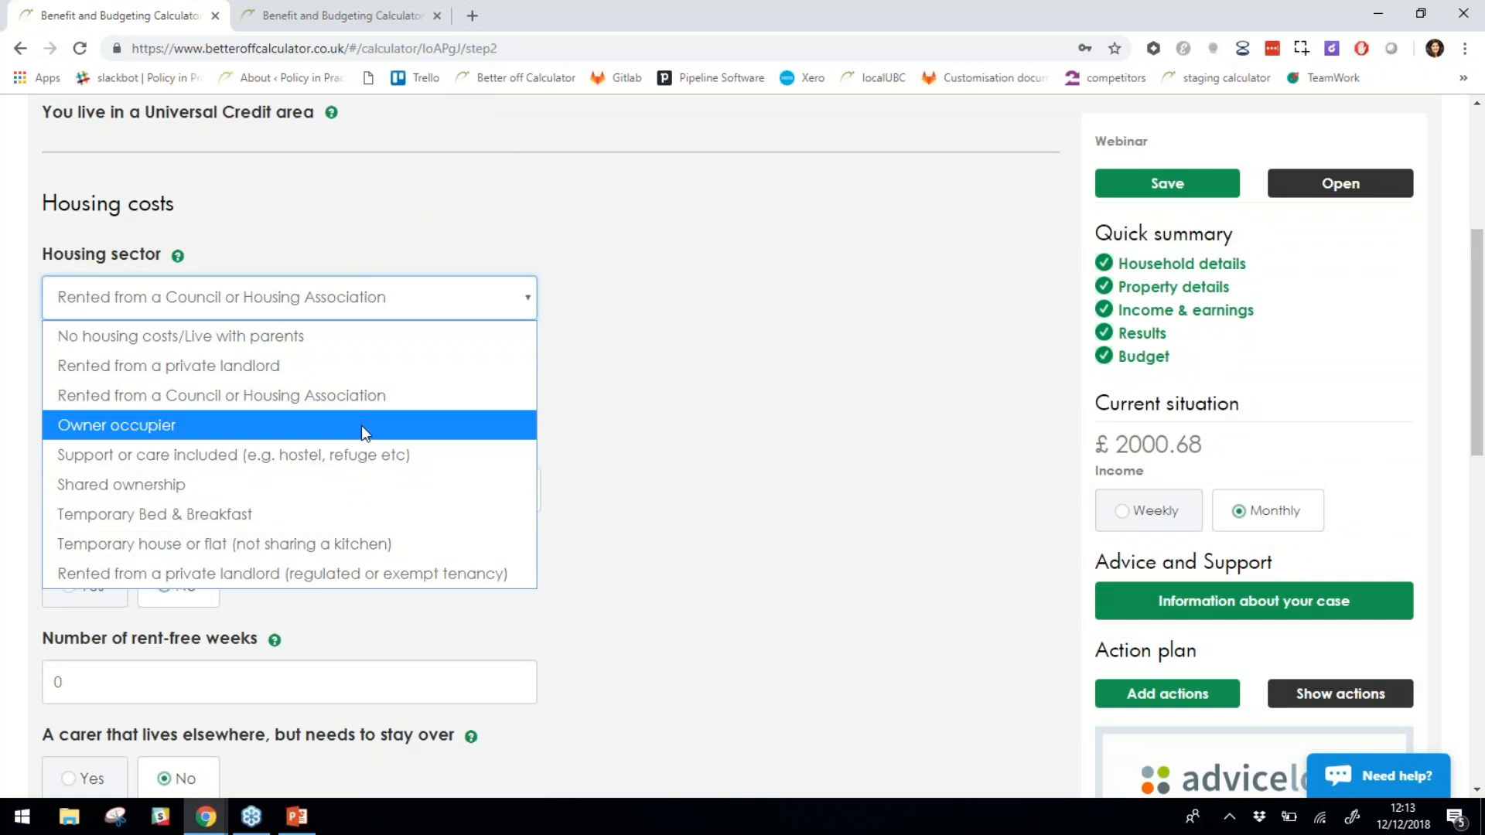
{"action": "left_click", "coordinate": [370, 392]}
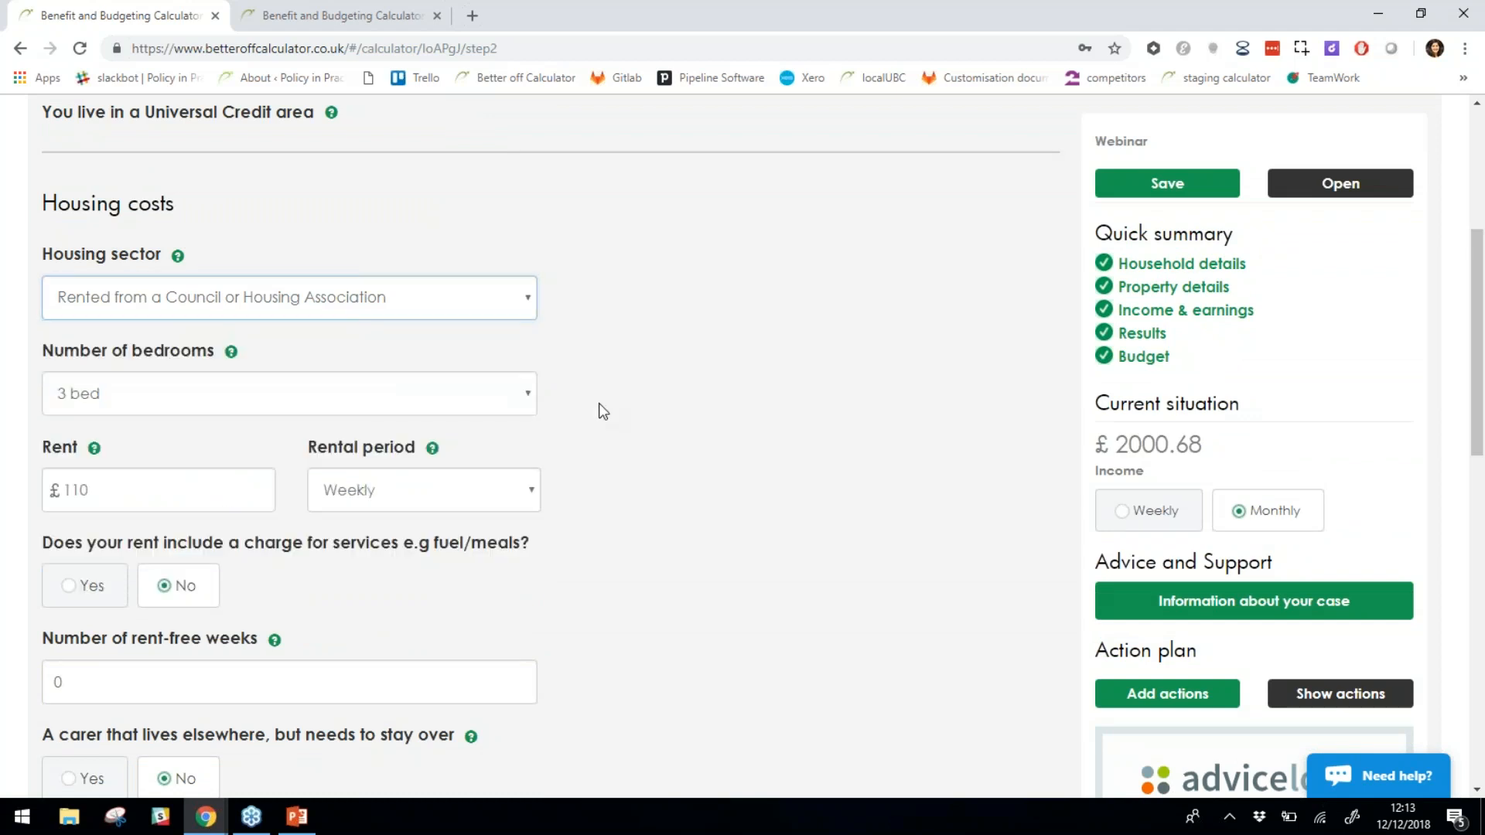
{"action": "scroll", "coordinate": [598, 402], "scroll_direction": "down", "scroll_amount": 2}
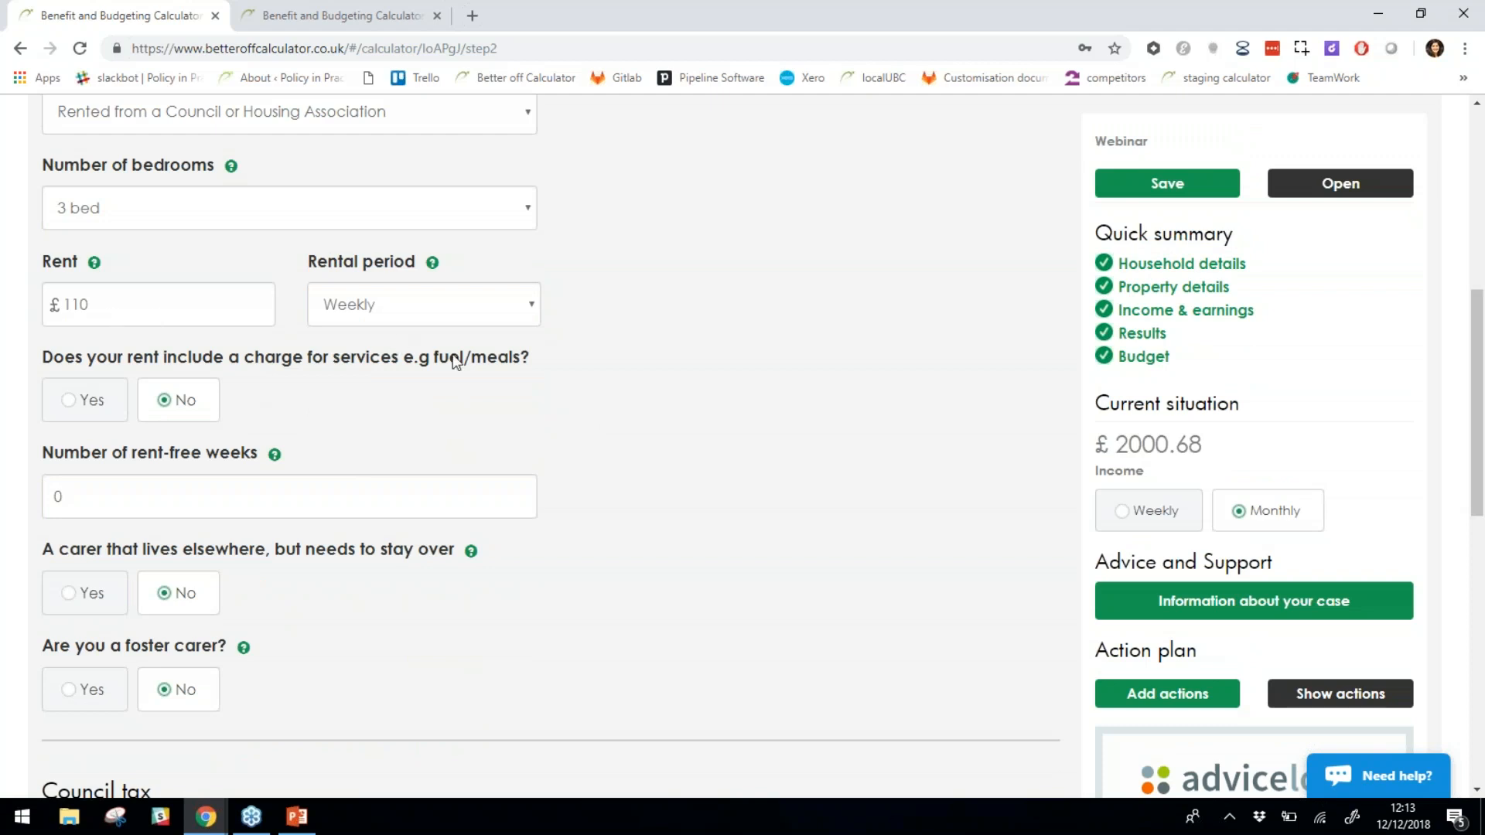
{"action": "scroll", "coordinate": [587, 438], "scroll_direction": "down", "scroll_amount": 3}
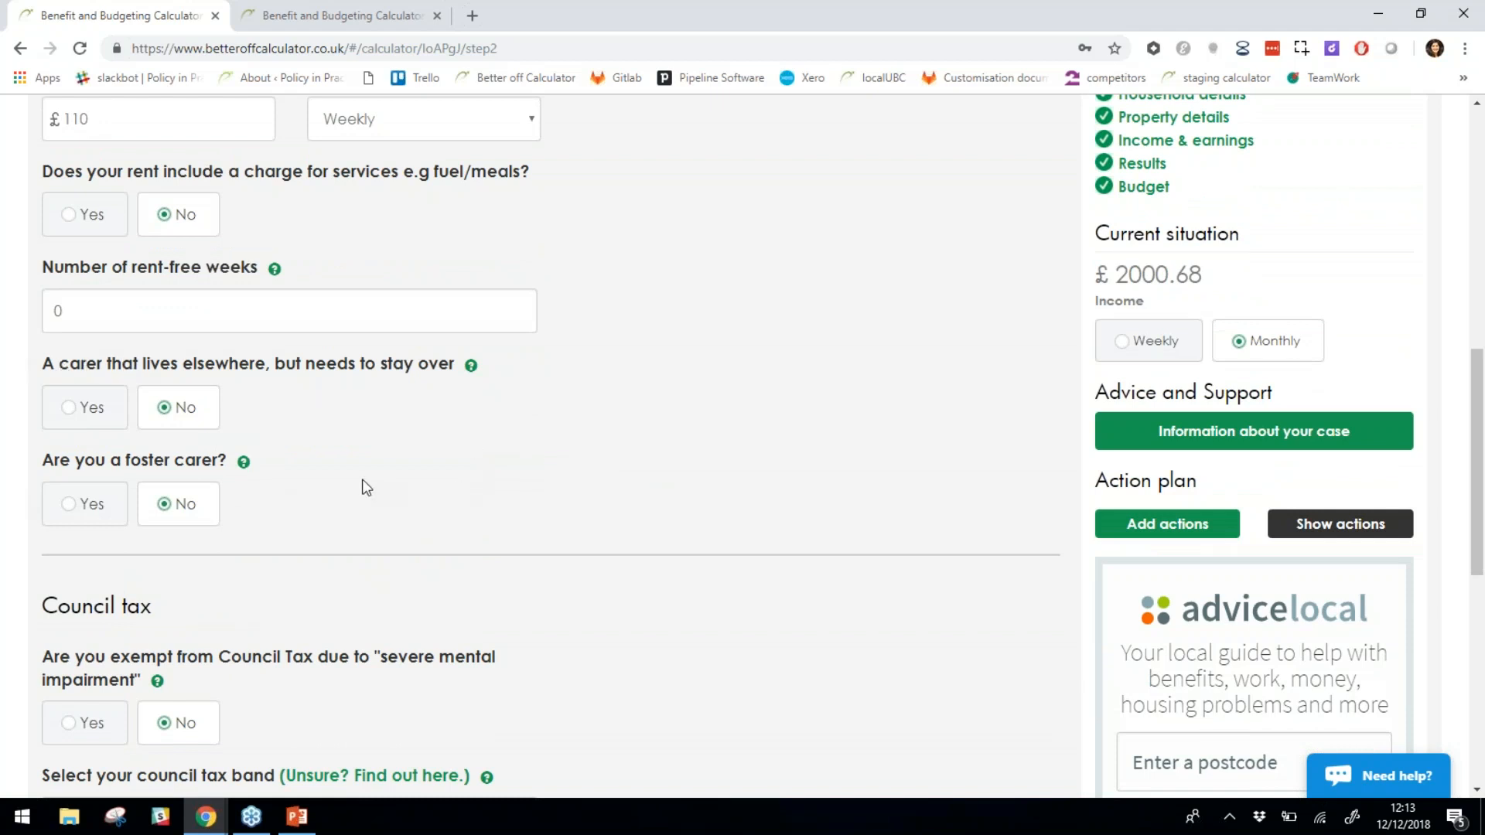
{"action": "scroll", "coordinate": [362, 479], "scroll_direction": "down", "scroll_amount": 1}
Scroll through the Council tax section of the Property details step.
{"action": "scroll", "coordinate": [236, 391], "scroll_direction": "down", "scroll_amount": 1}
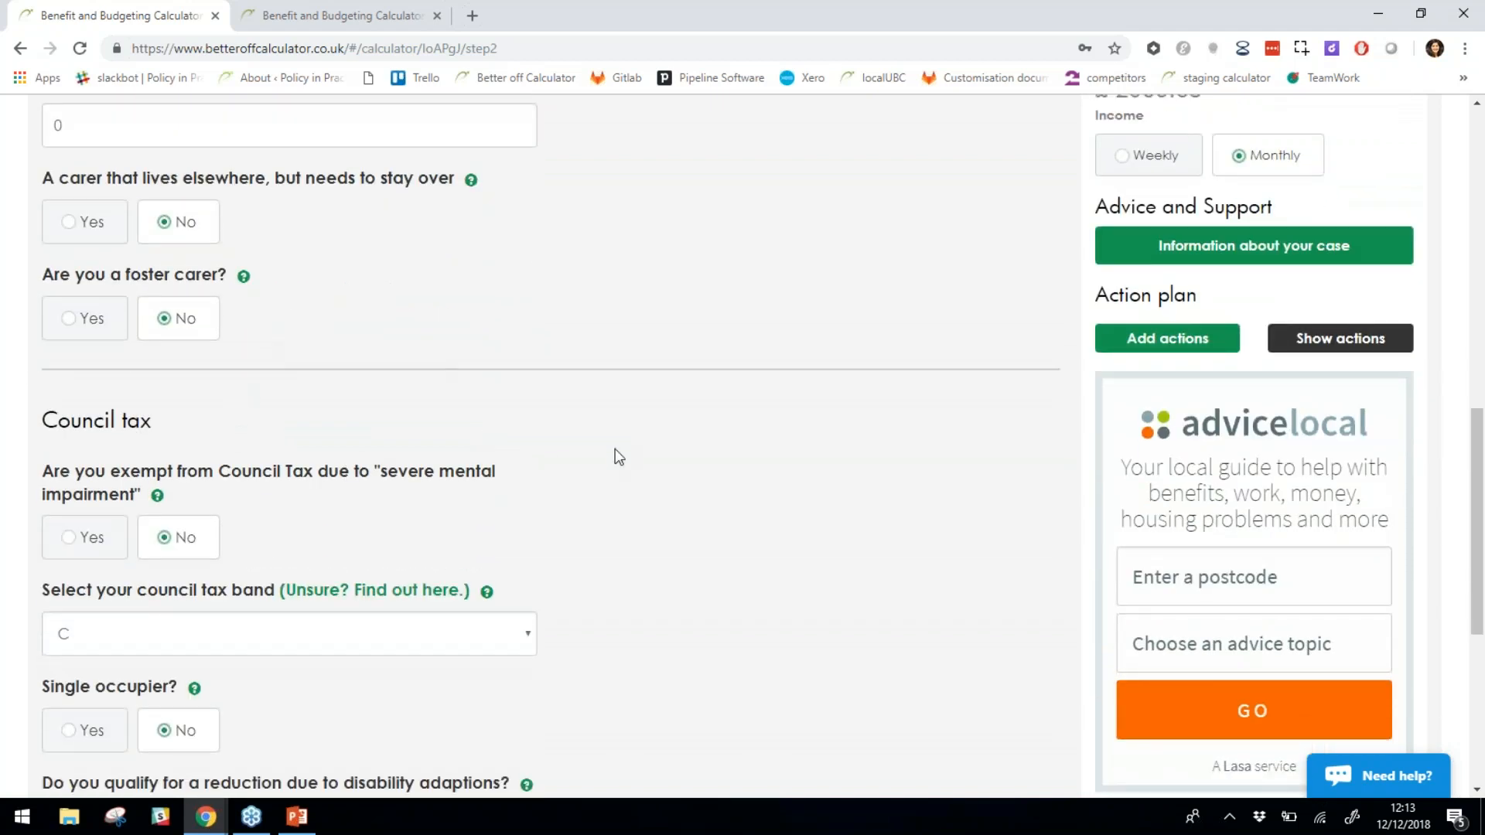
{"action": "scroll", "coordinate": [617, 456], "scroll_direction": "down", "scroll_amount": 1}
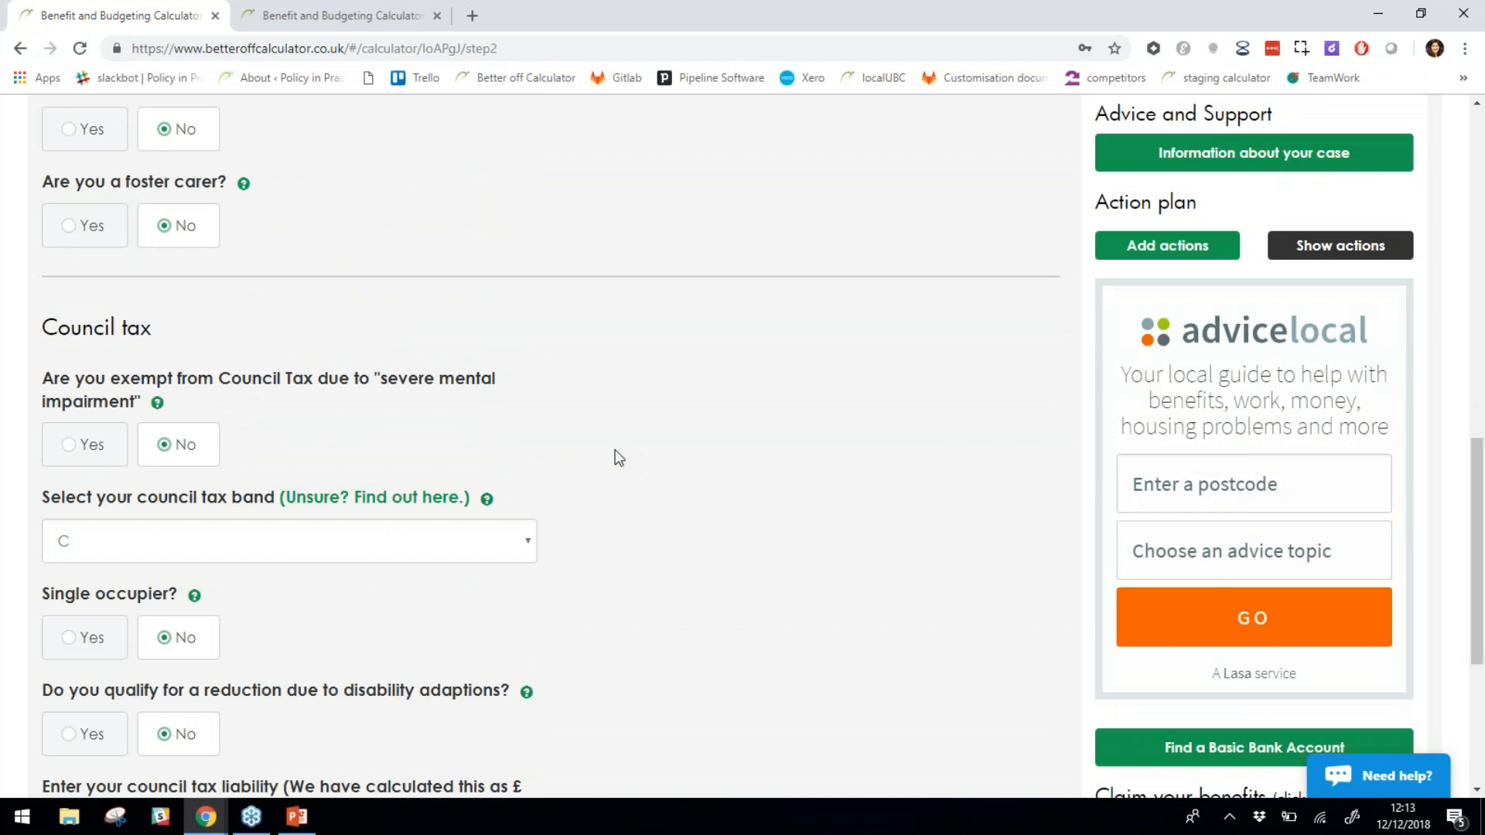
{"action": "scroll", "coordinate": [616, 456], "scroll_direction": "down", "scroll_amount": 1}
{"action": "scroll", "coordinate": [619, 458], "scroll_direction": "up", "scroll_amount": 5}
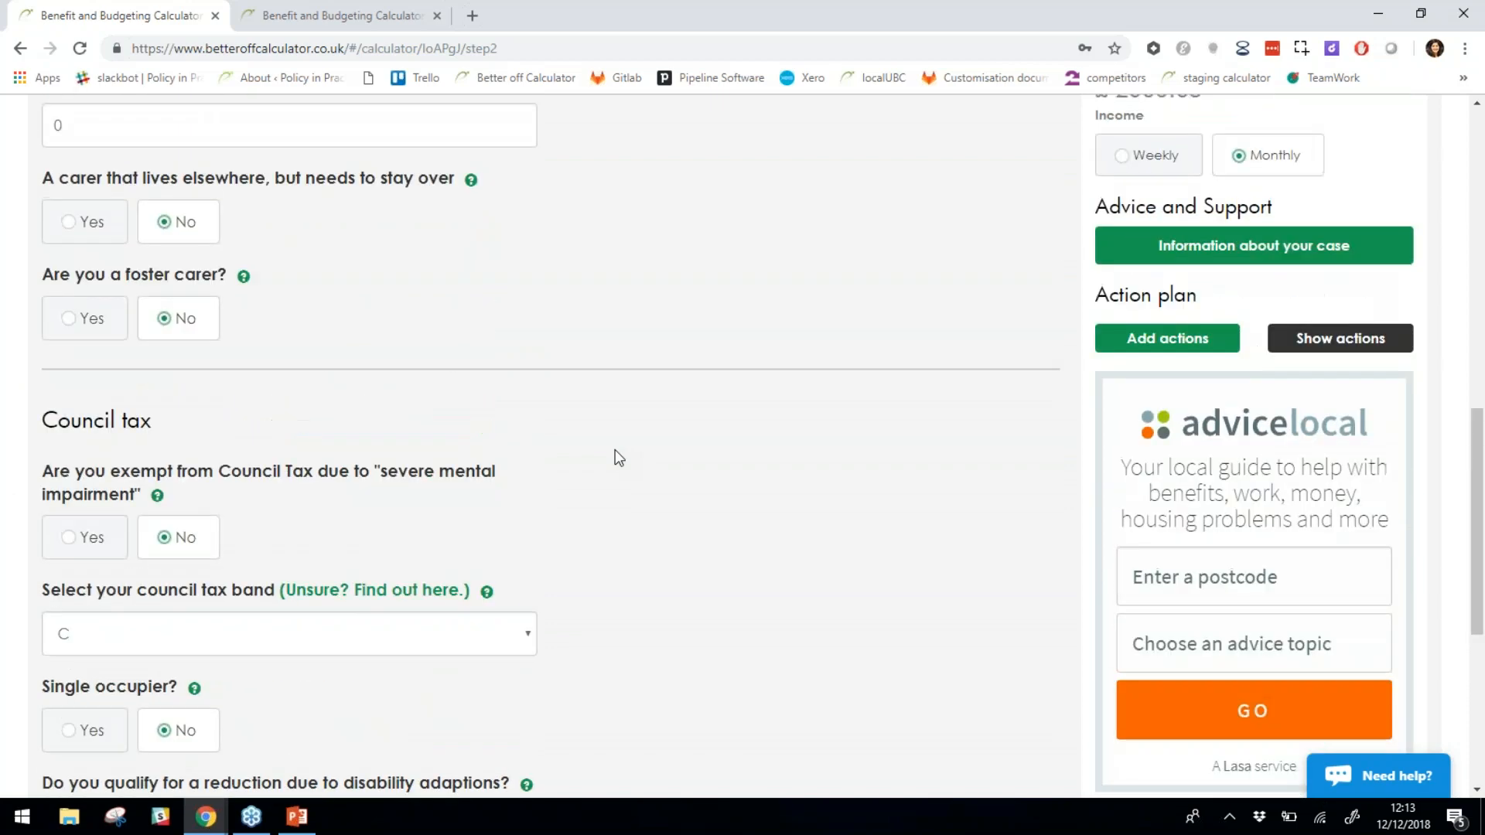
{"action": "scroll", "coordinate": [410, 300], "scroll_direction": "up", "scroll_amount": 2}
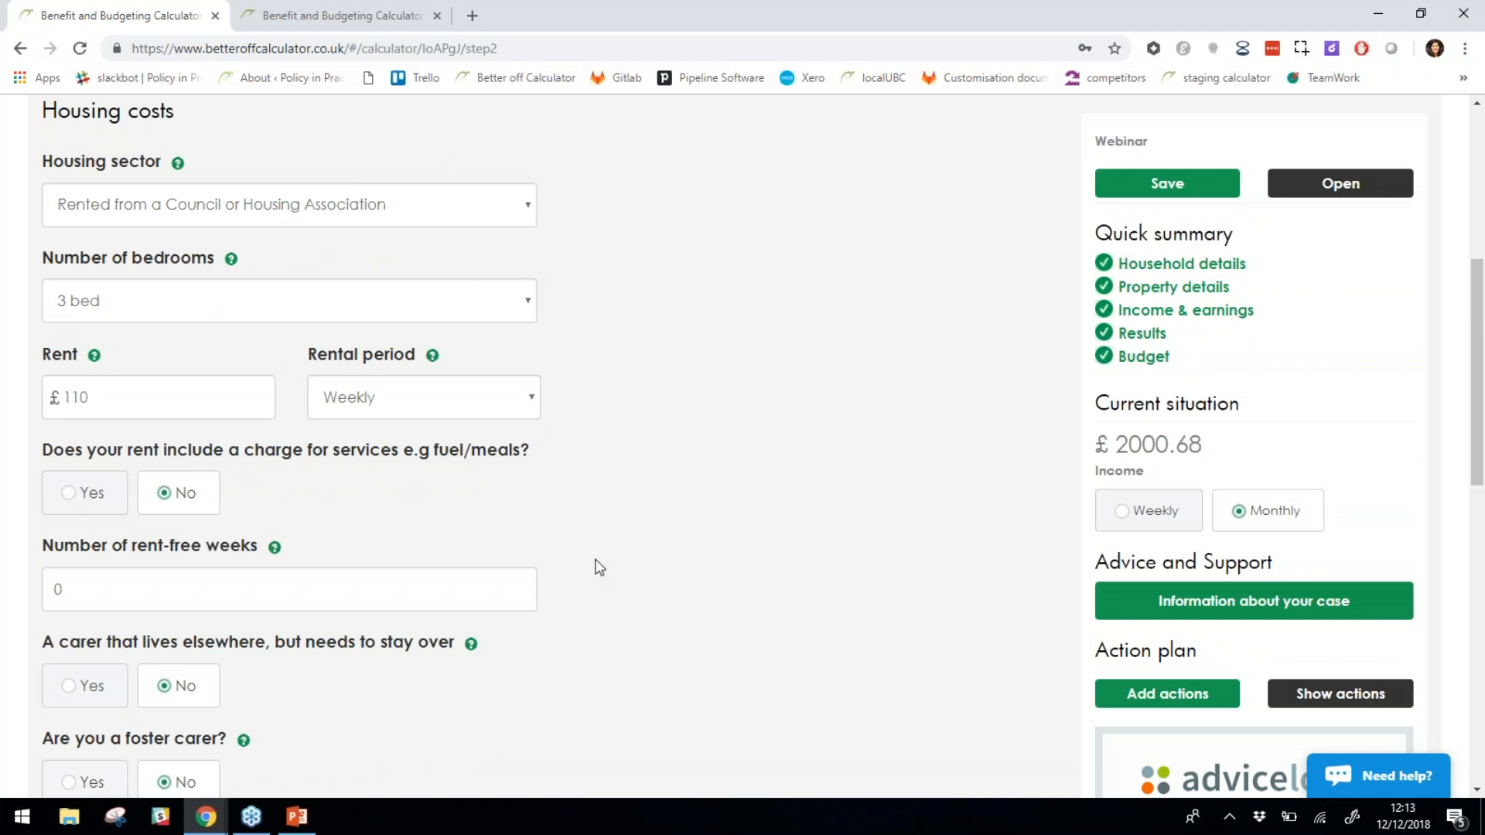
{"action": "scroll", "coordinate": [626, 544], "scroll_direction": "down", "scroll_amount": 5}
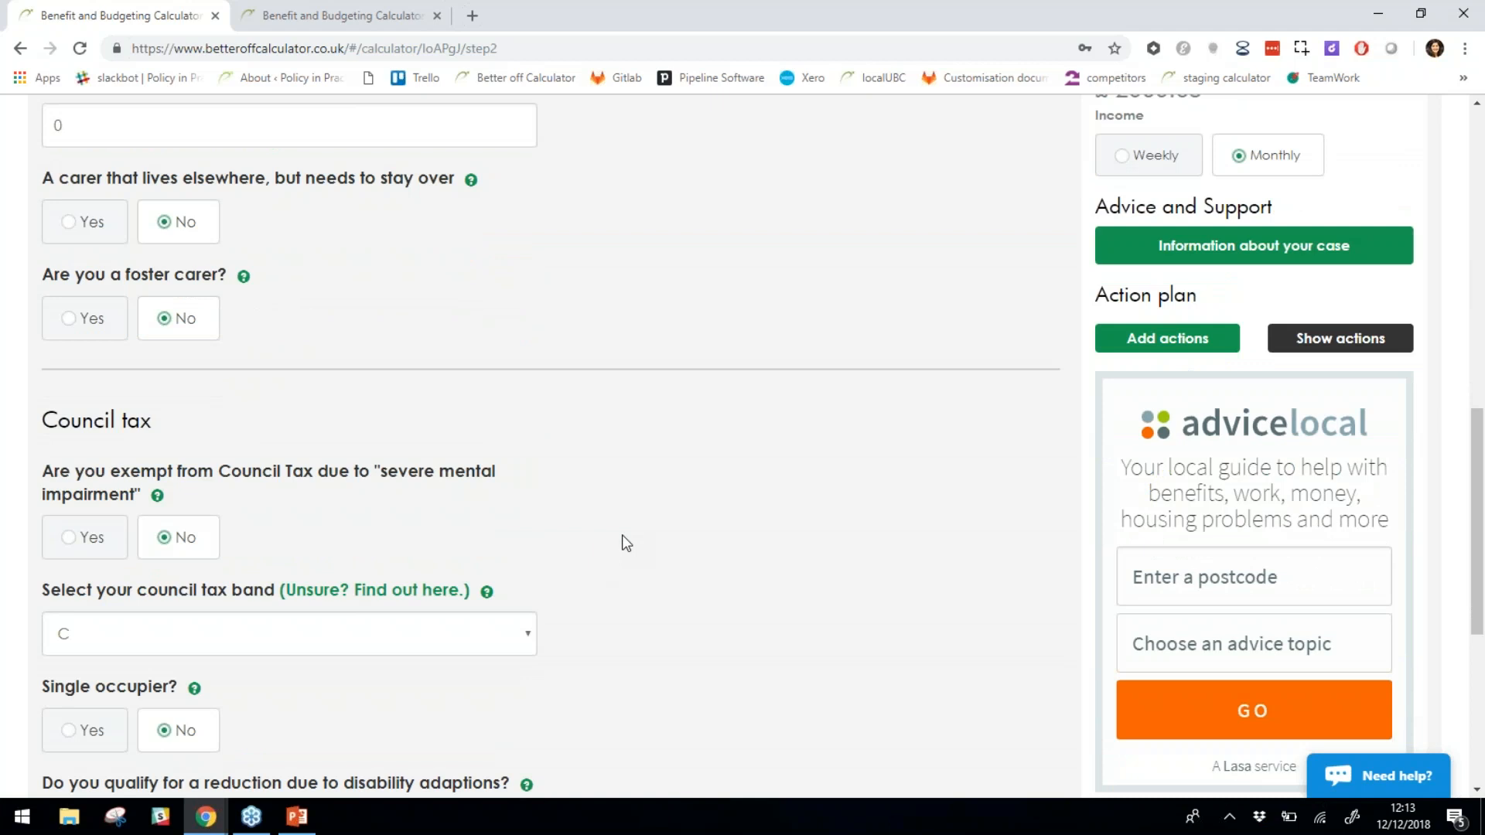
{"action": "scroll", "coordinate": [623, 539], "scroll_direction": "down", "scroll_amount": 3}
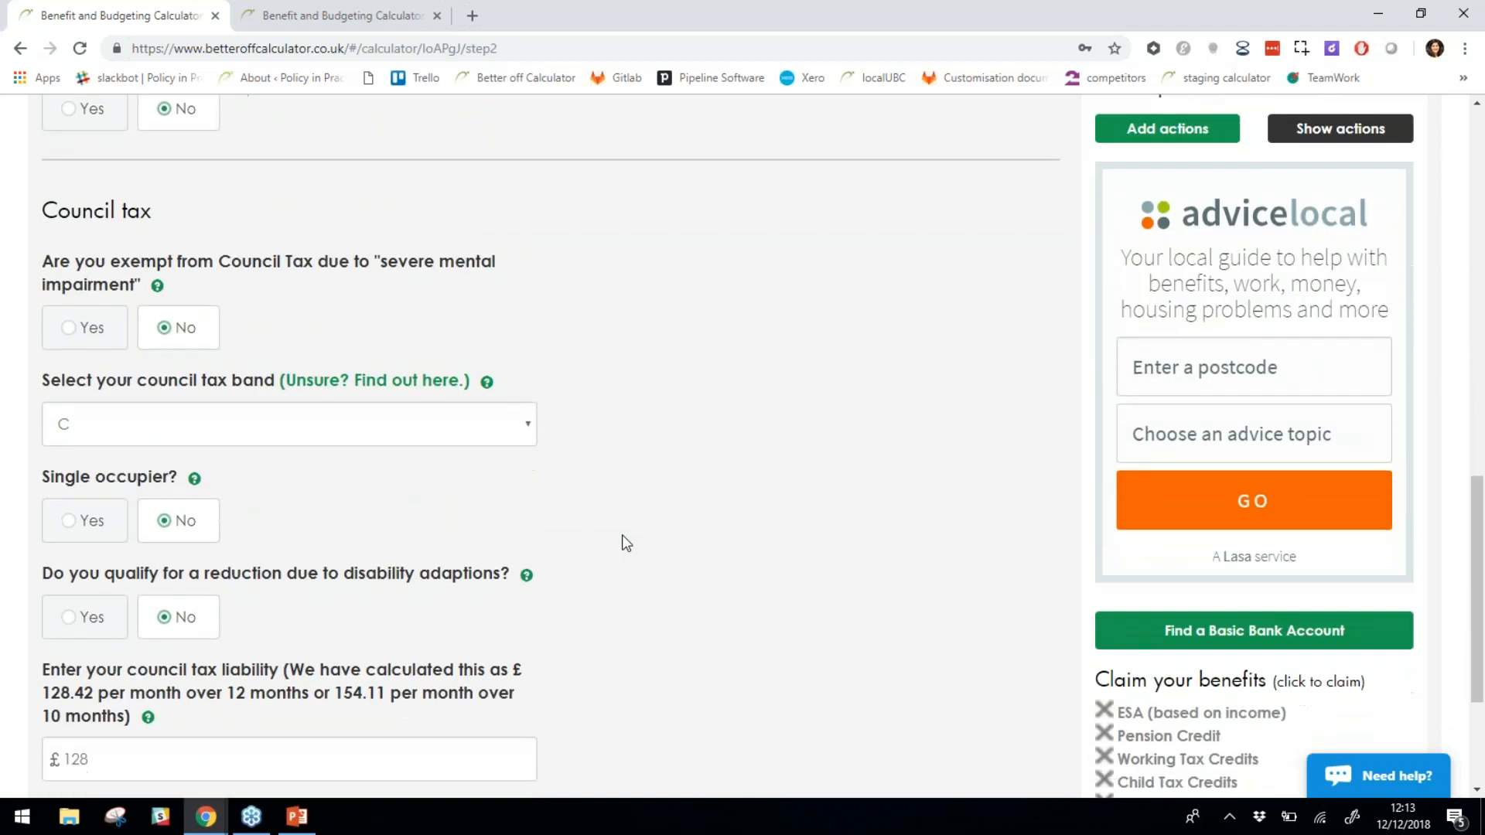
{"action": "scroll", "coordinate": [626, 544], "scroll_direction": "down", "scroll_amount": 1}
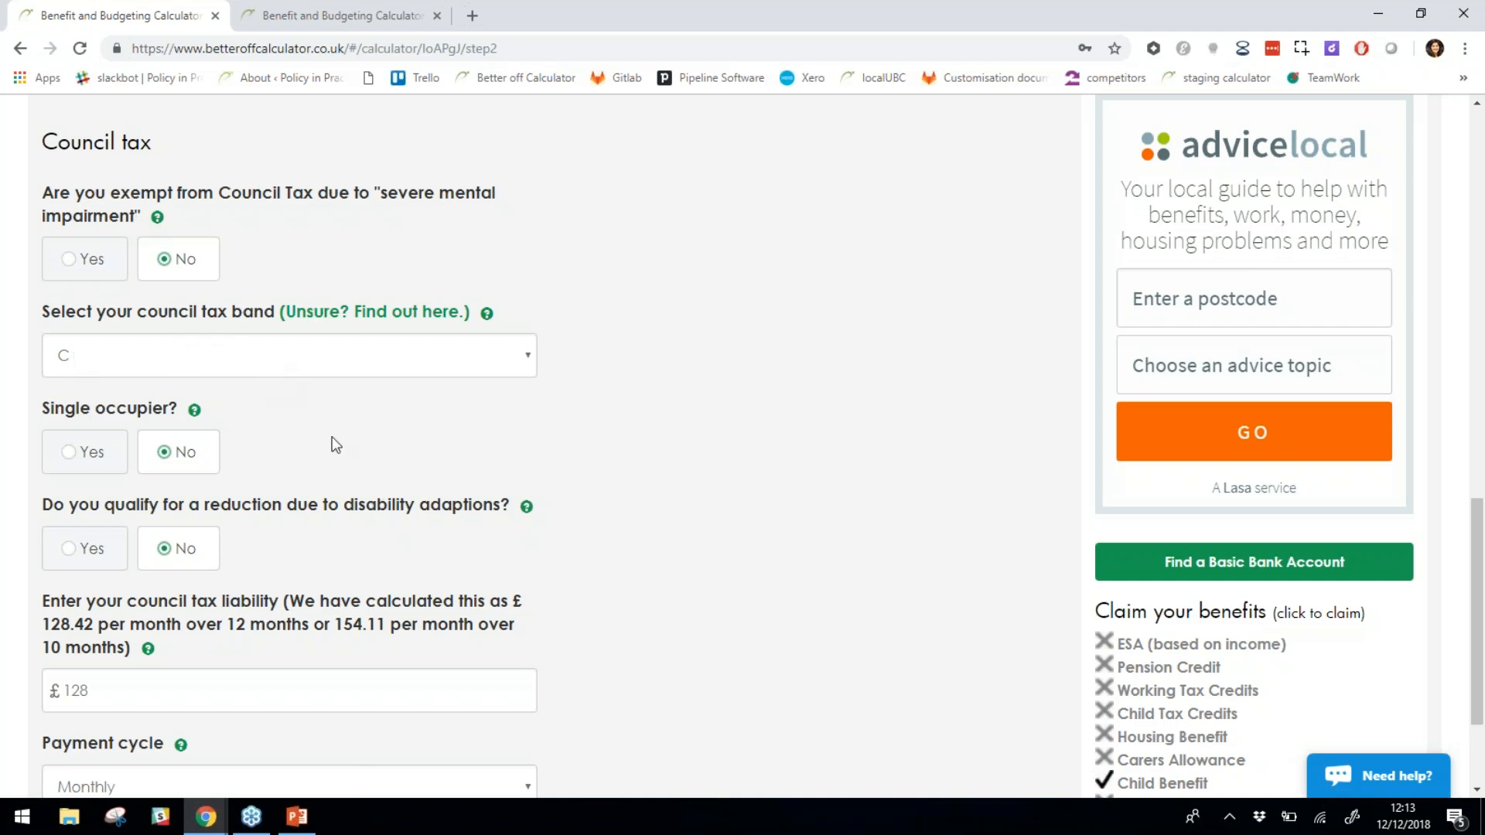
{"action": "scroll", "coordinate": [518, 446], "scroll_direction": "down", "scroll_amount": 1}
{"action": "scroll", "coordinate": [519, 446], "scroll_direction": "down", "scroll_amount": 3}
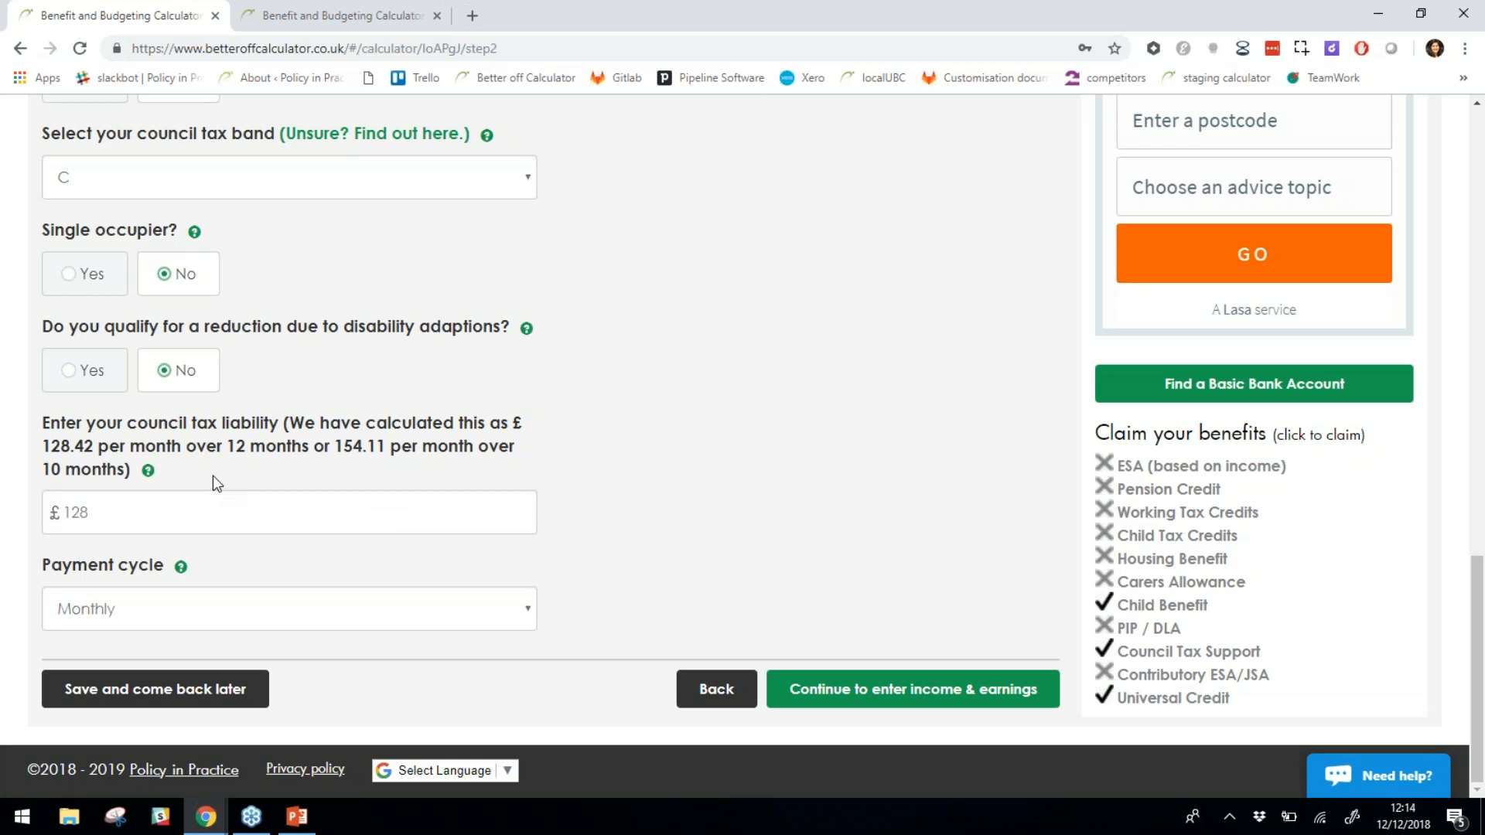
Check the 128 council tax liability and its 12 vs 10 months note, then continue to Income & earnings.
{"action": "left_click_drag", "start_coordinate": [144, 516], "coordinate": [13, 517]}
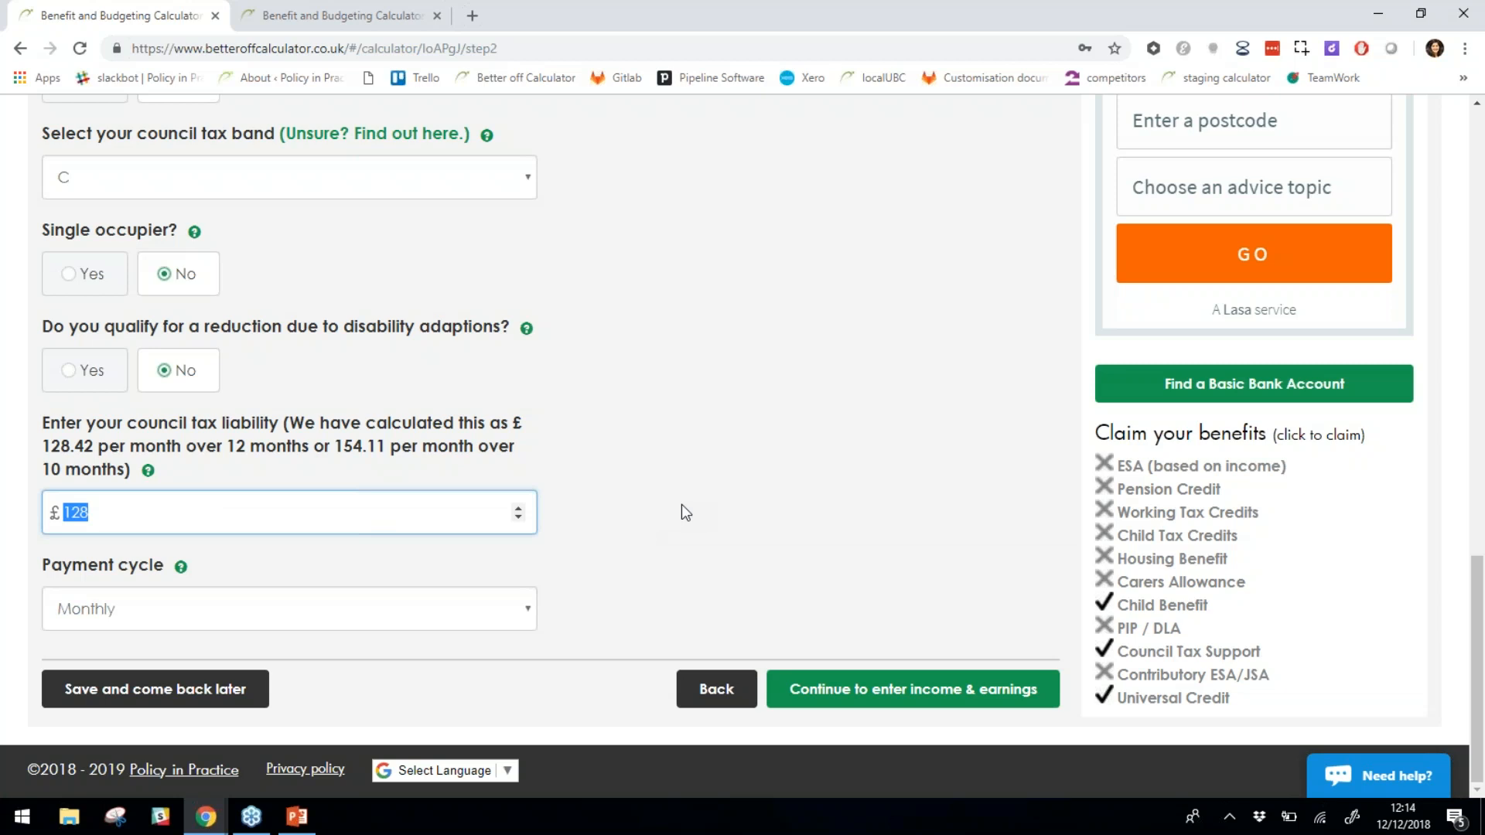
{"action": "left_click", "coordinate": [793, 603]}
{"action": "left_click_drag", "start_coordinate": [226, 455], "coordinate": [291, 450]}
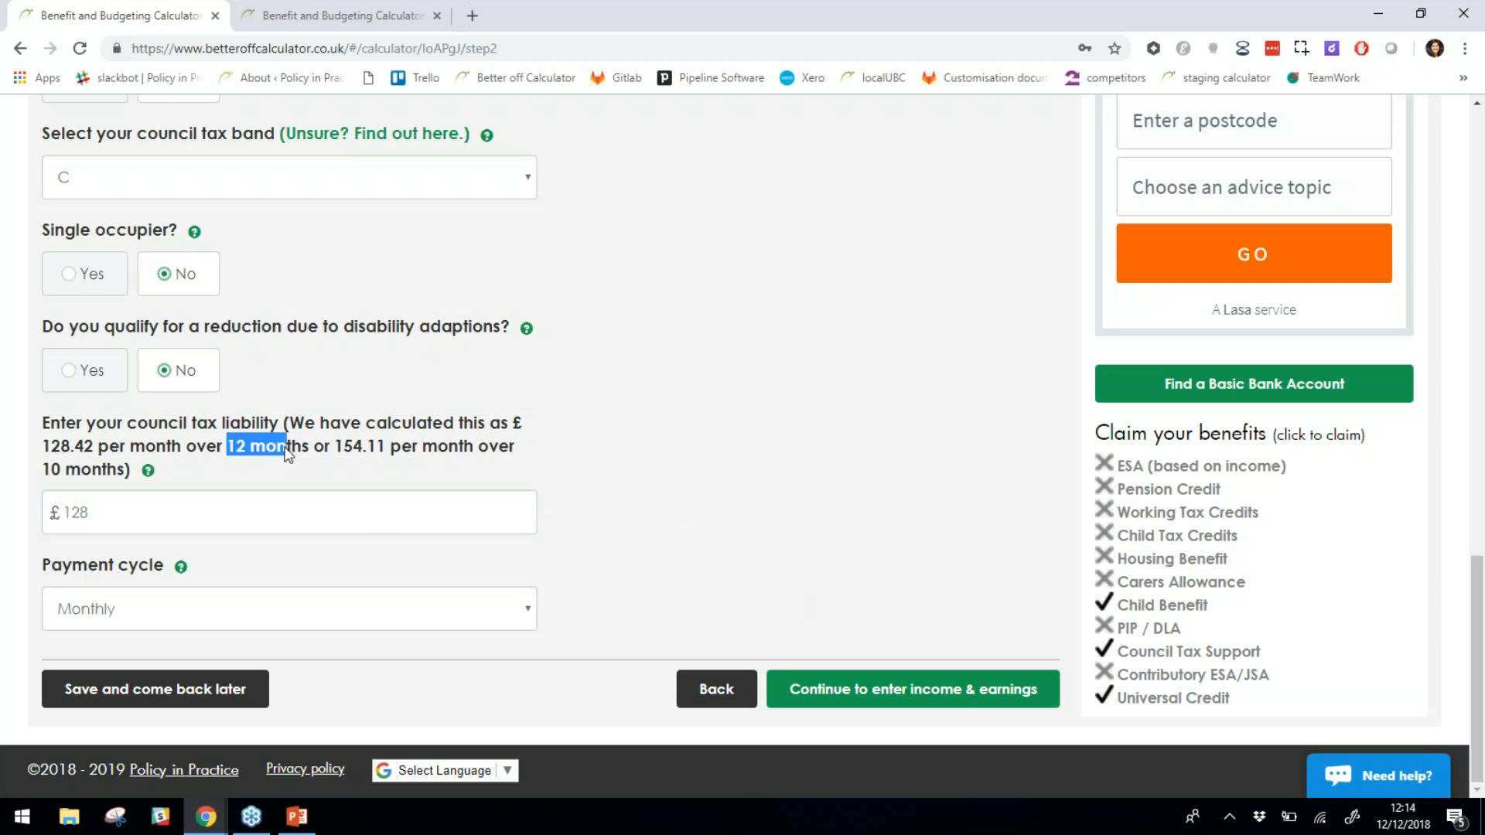
{"action": "left_click_drag", "start_coordinate": [47, 470], "coordinate": [106, 470]}
{"action": "left_click", "coordinate": [309, 469]}
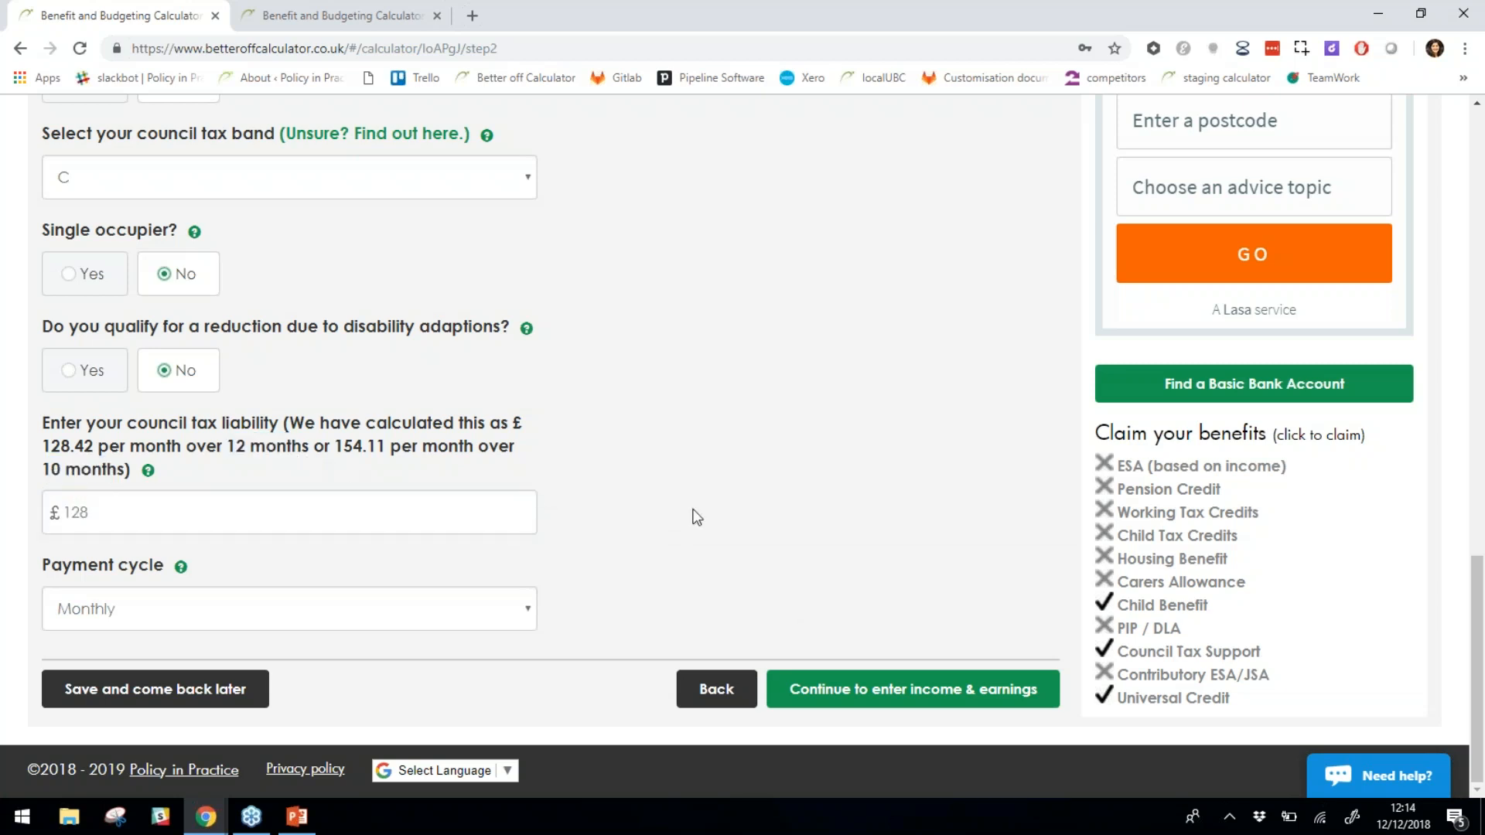
{"action": "left_click", "coordinate": [920, 689]}
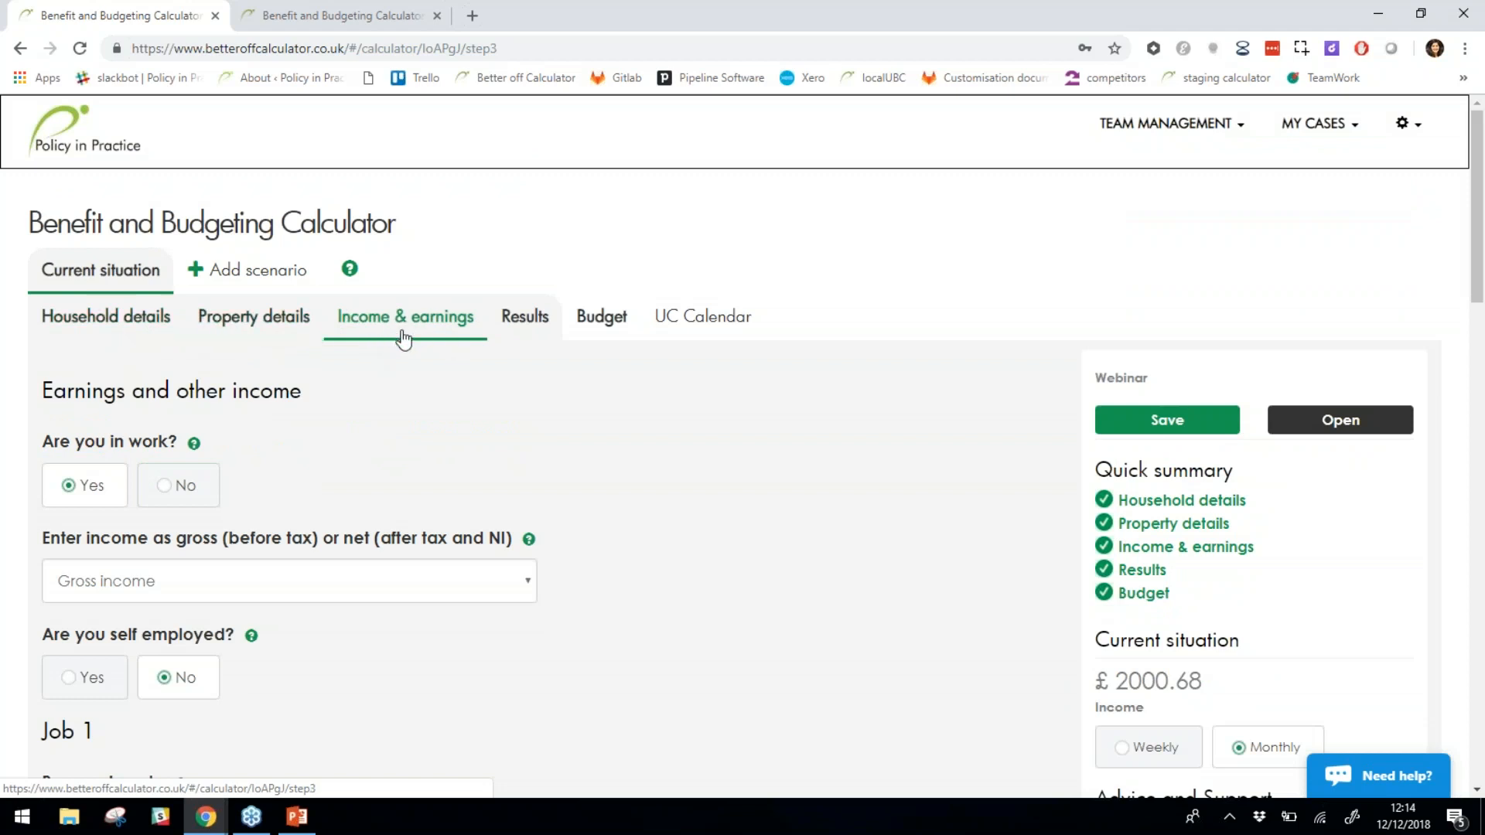
{"action": "scroll", "coordinate": [755, 422], "scroll_direction": "down", "scroll_amount": 1}
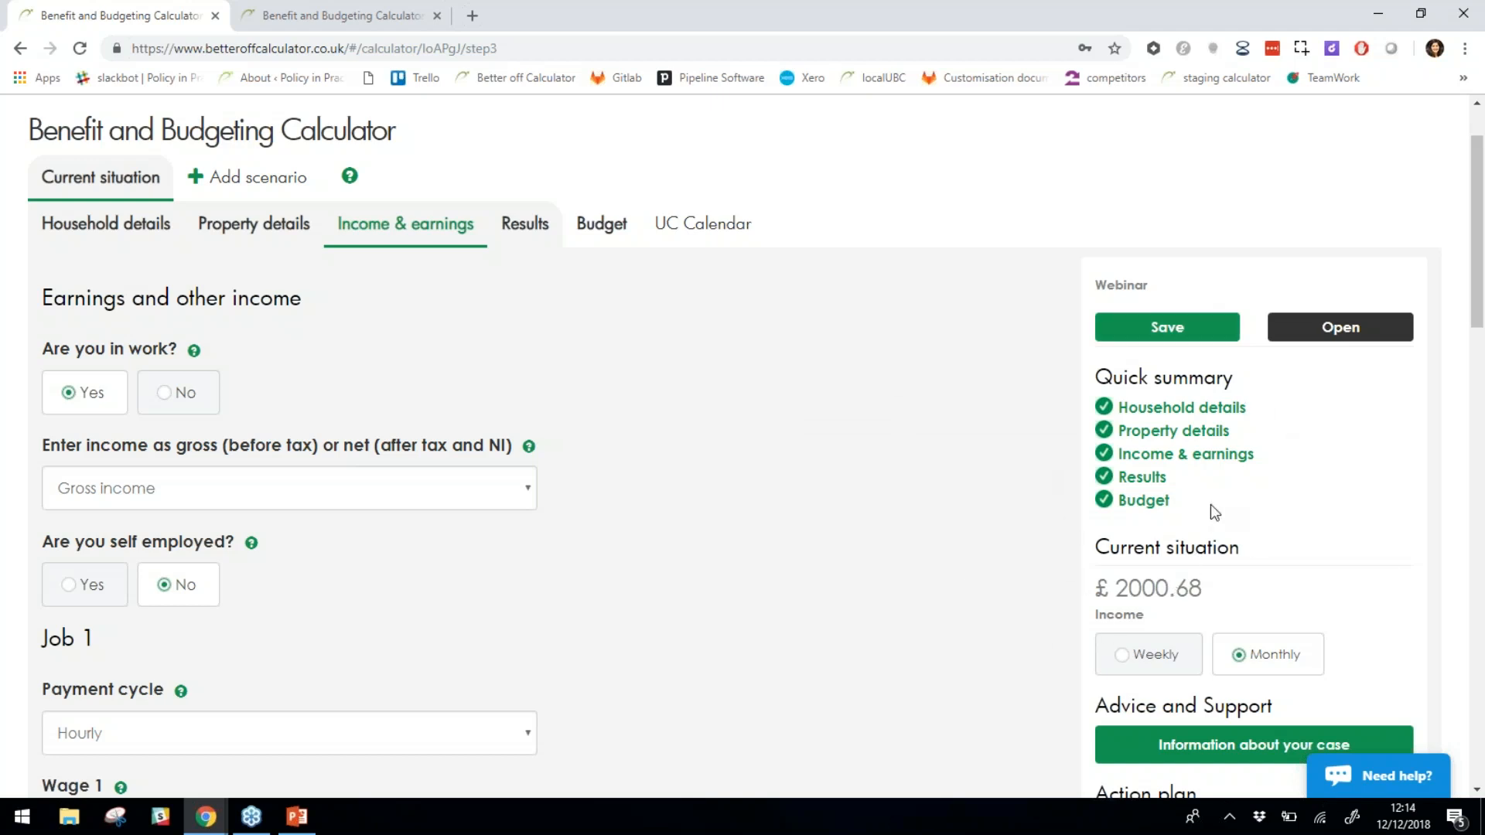
{"action": "scroll", "coordinate": [1272, 379], "scroll_direction": "down", "scroll_amount": 1}
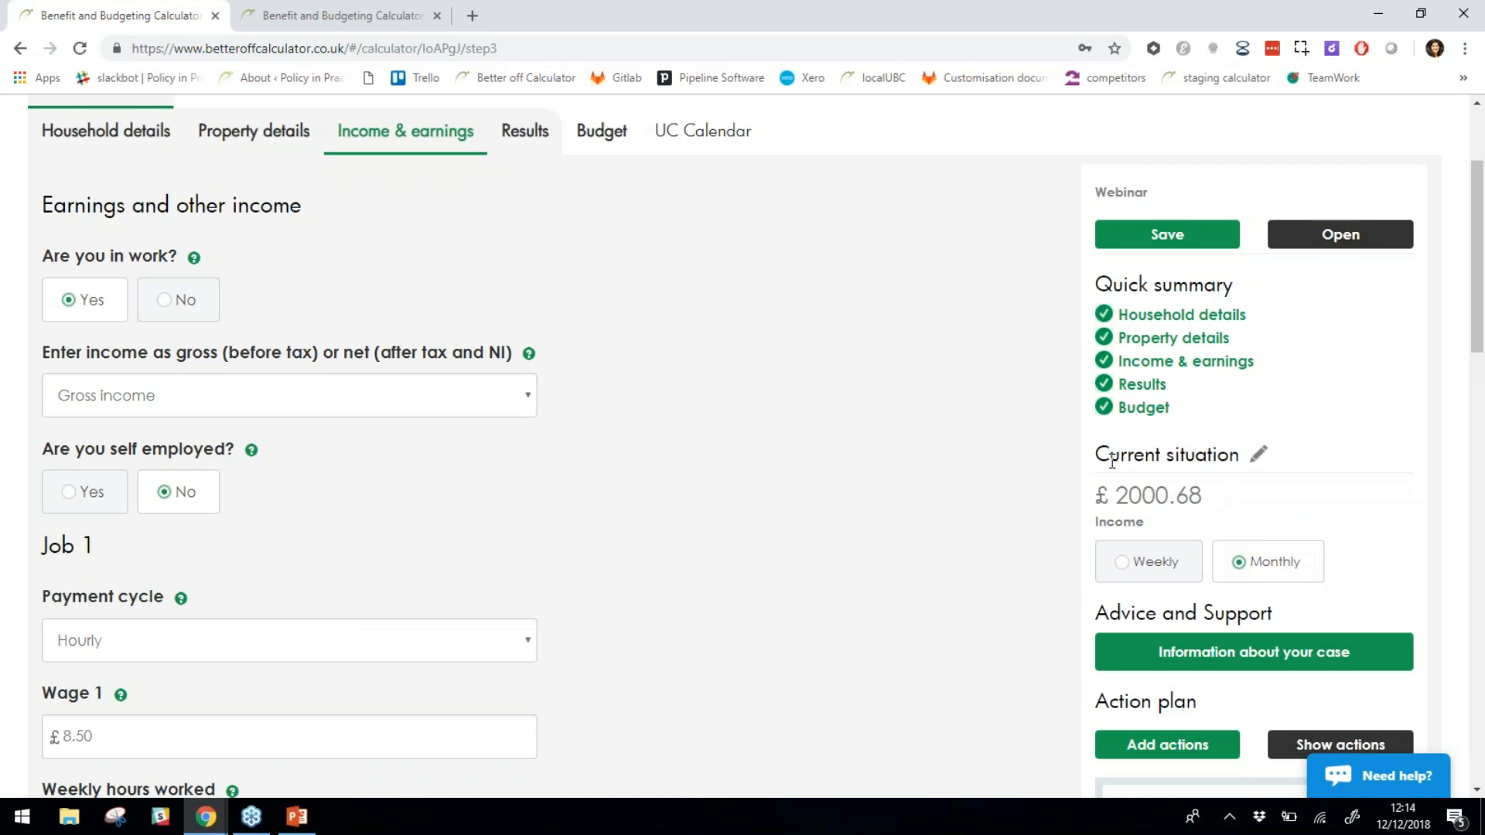
{"action": "left_click_drag", "start_coordinate": [1197, 503], "coordinate": [1207, 455]}
{"action": "left_click_drag", "start_coordinate": [1217, 505], "coordinate": [1113, 494]}
{"action": "left_click", "coordinate": [976, 518]}
{"action": "scroll", "coordinate": [1001, 501], "scroll_direction": "down", "scroll_amount": 1}
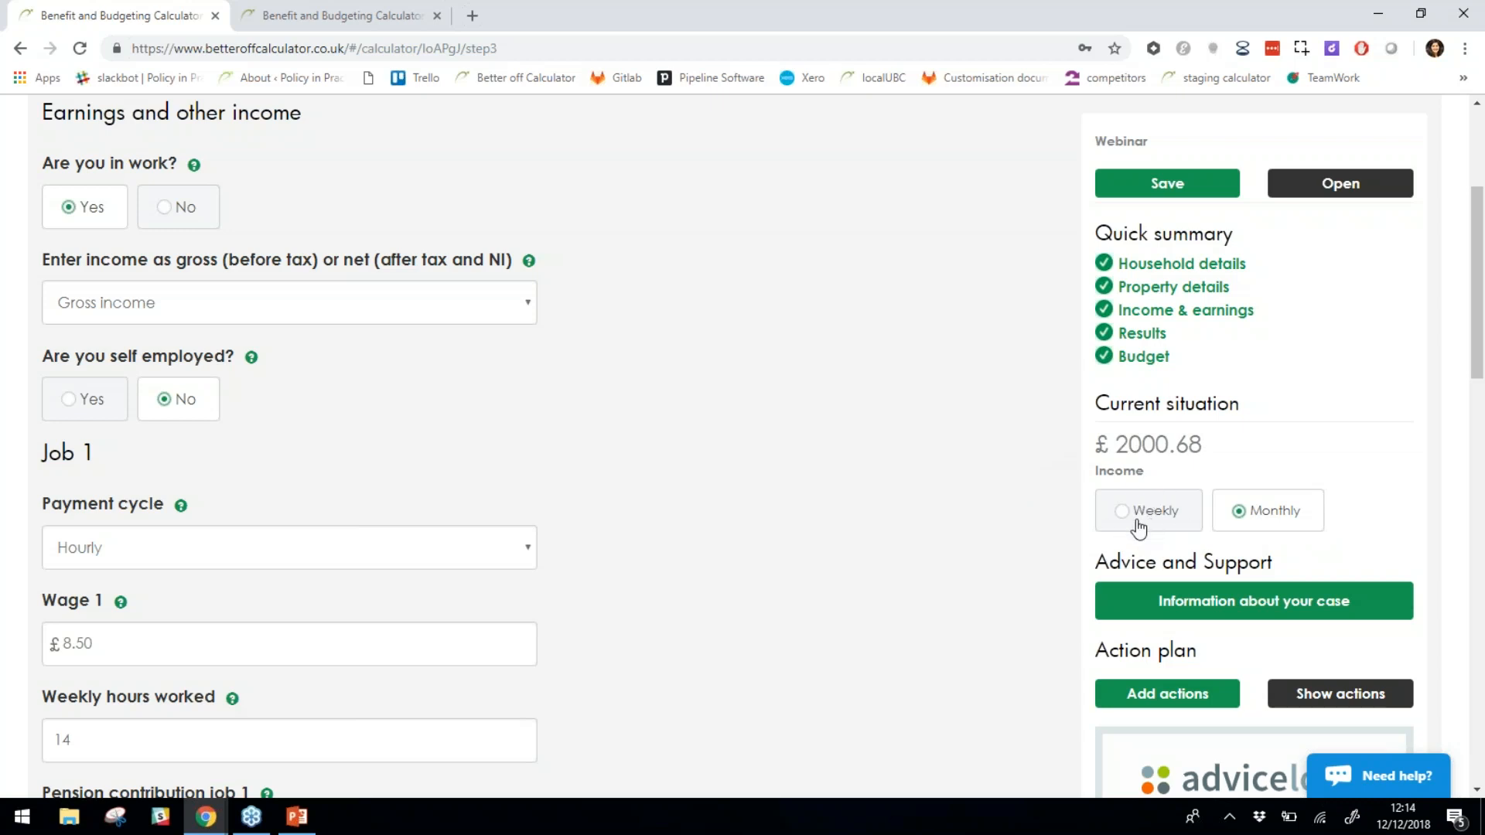
{"action": "scroll", "coordinate": [1004, 447], "scroll_direction": "down", "scroll_amount": 1}
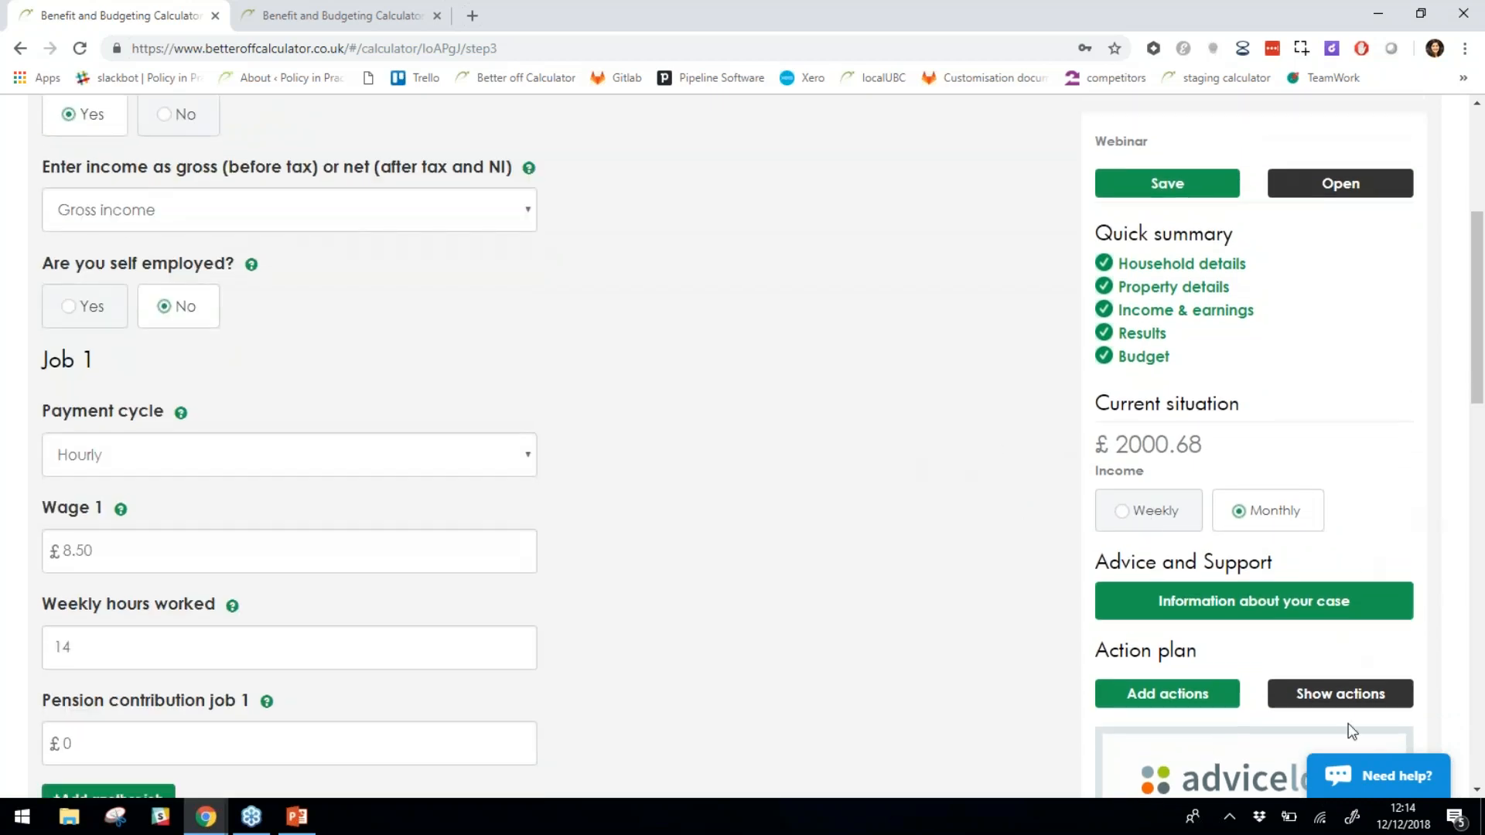
{"action": "scroll", "coordinate": [1348, 722], "scroll_direction": "down", "scroll_amount": 5}
{"action": "scroll", "coordinate": [584, 458], "scroll_direction": "up", "scroll_amount": 4}
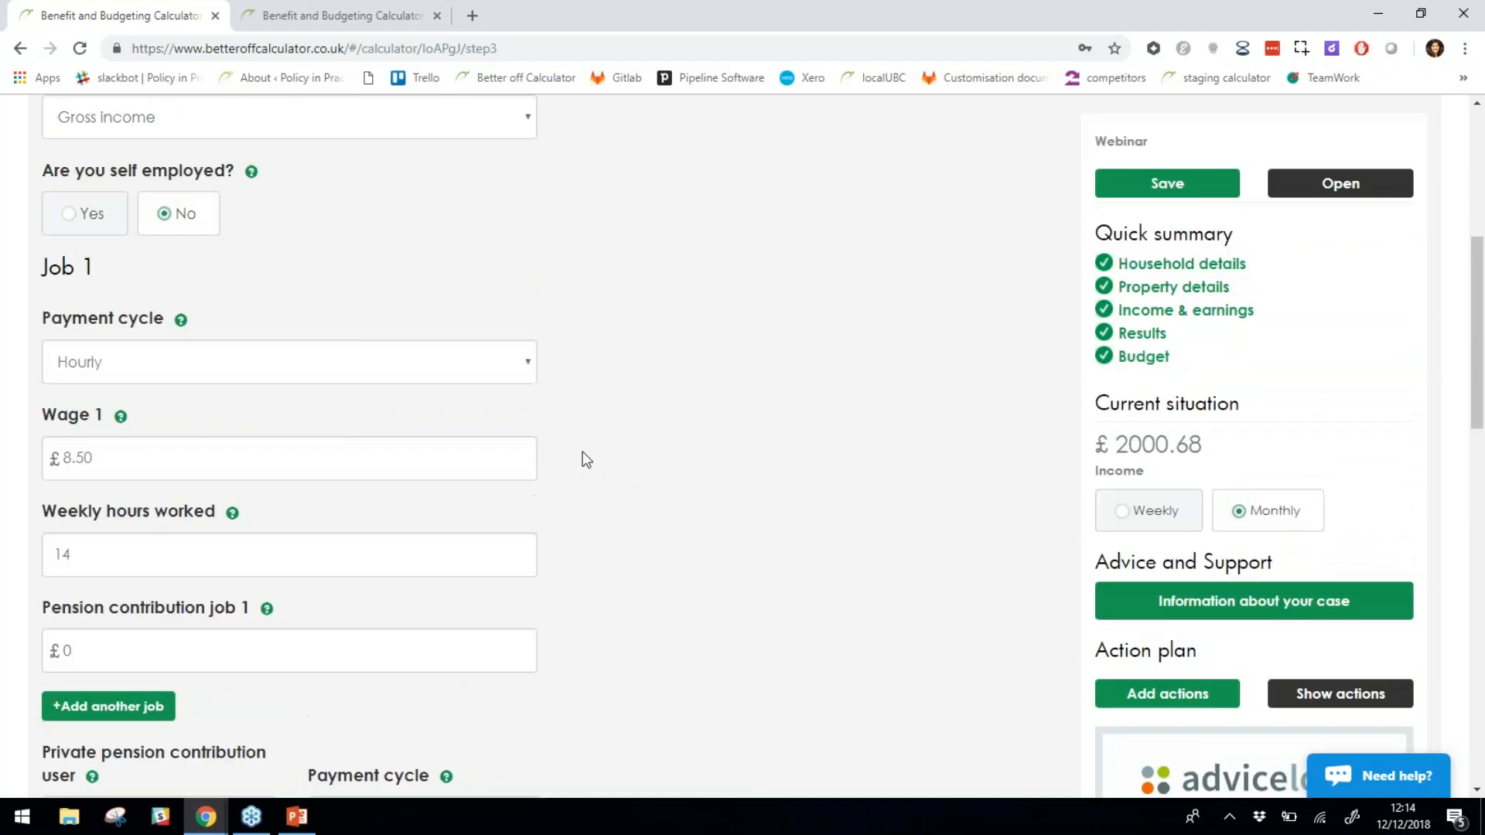
{"action": "scroll", "coordinate": [617, 411], "scroll_direction": "up", "scroll_amount": 2}
{"action": "scroll", "coordinate": [523, 370], "scroll_direction": "up", "scroll_amount": 1}
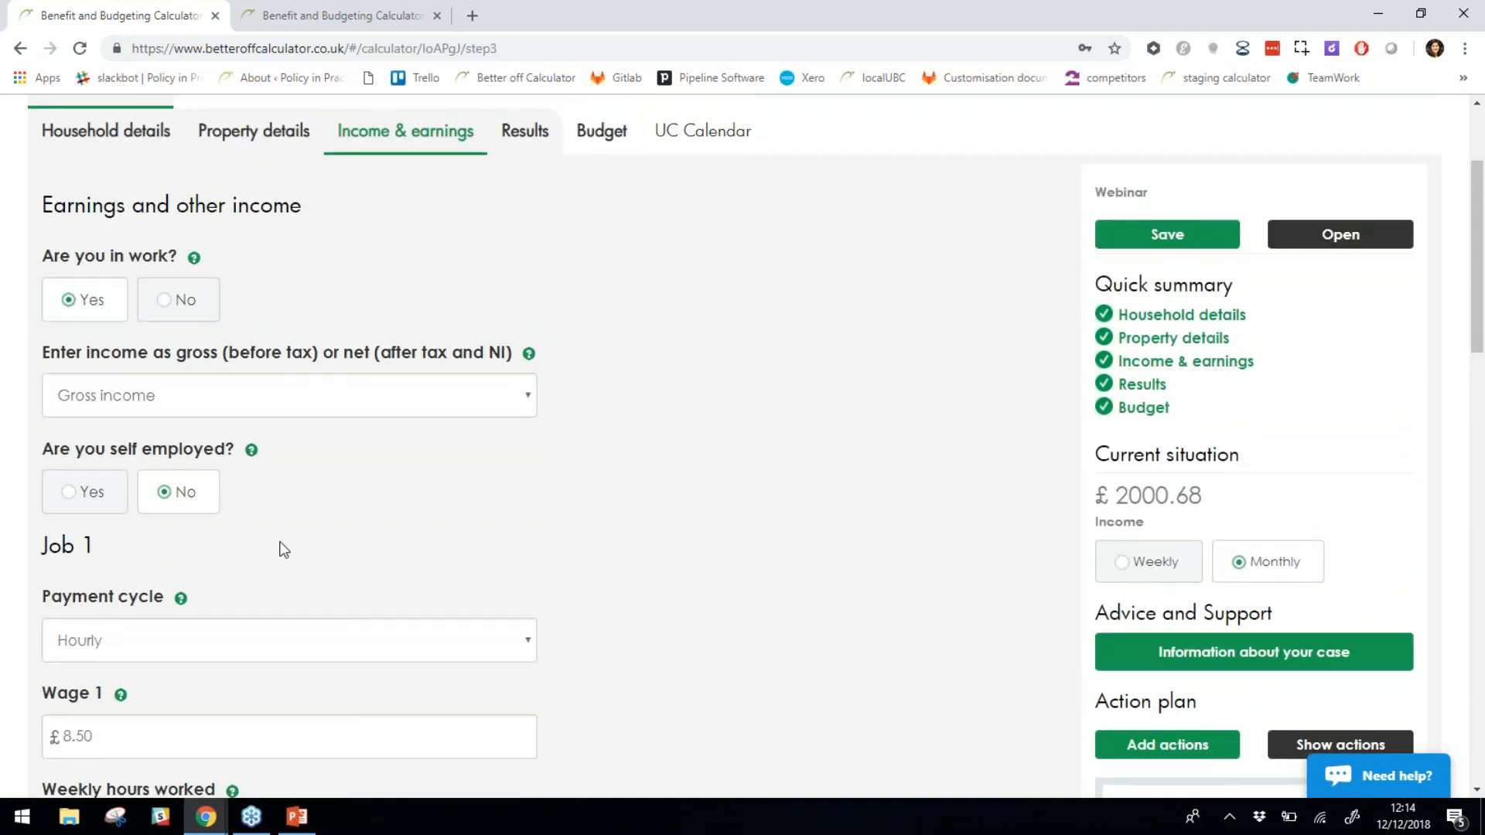
{"action": "scroll", "coordinate": [584, 541], "scroll_direction": "down", "scroll_amount": 1}
{"action": "scroll", "coordinate": [586, 543], "scroll_direction": "down", "scroll_amount": 4}
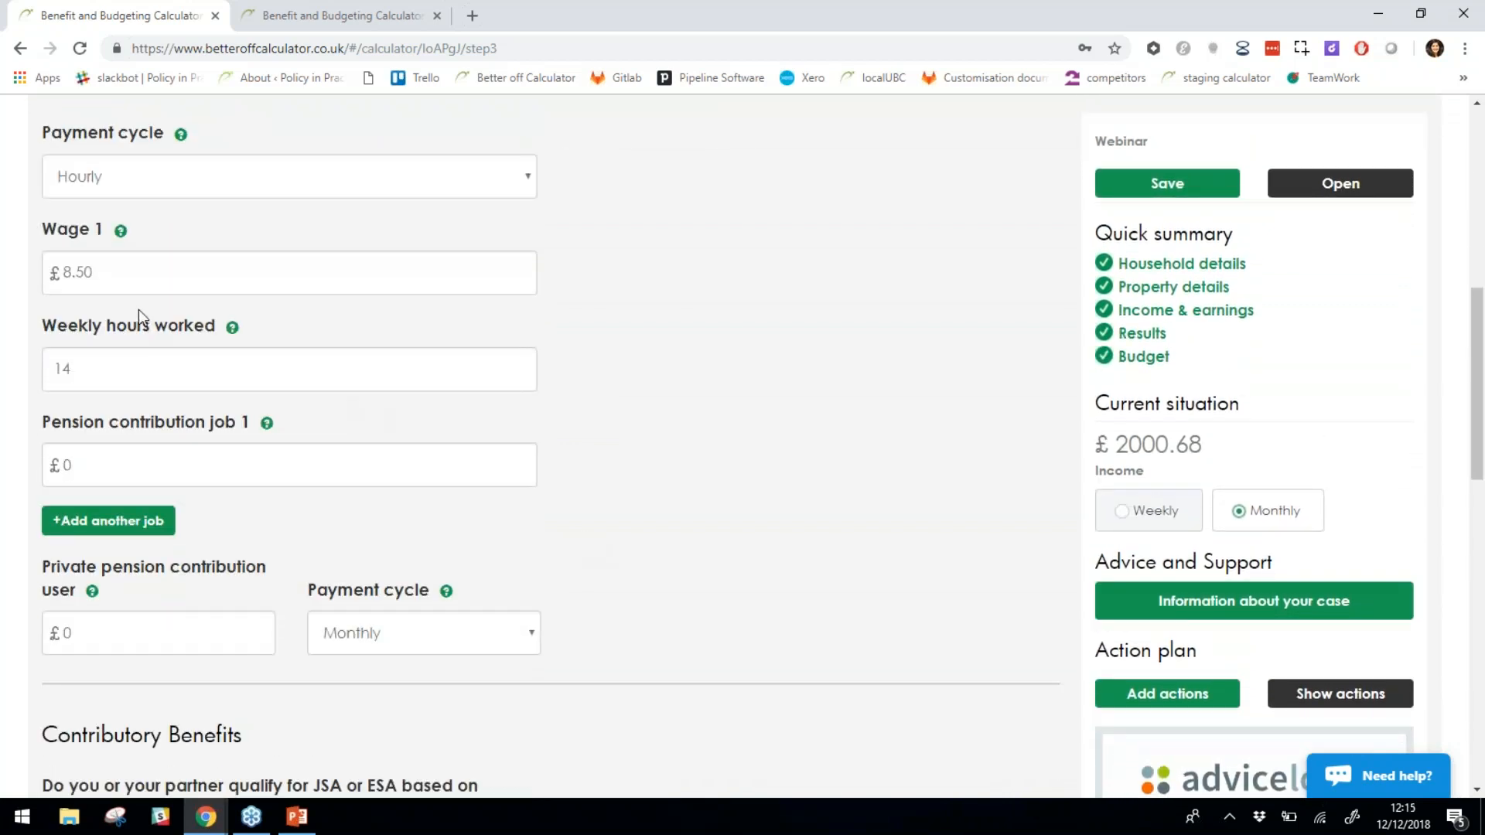
{"action": "left_click", "coordinate": [136, 369]}
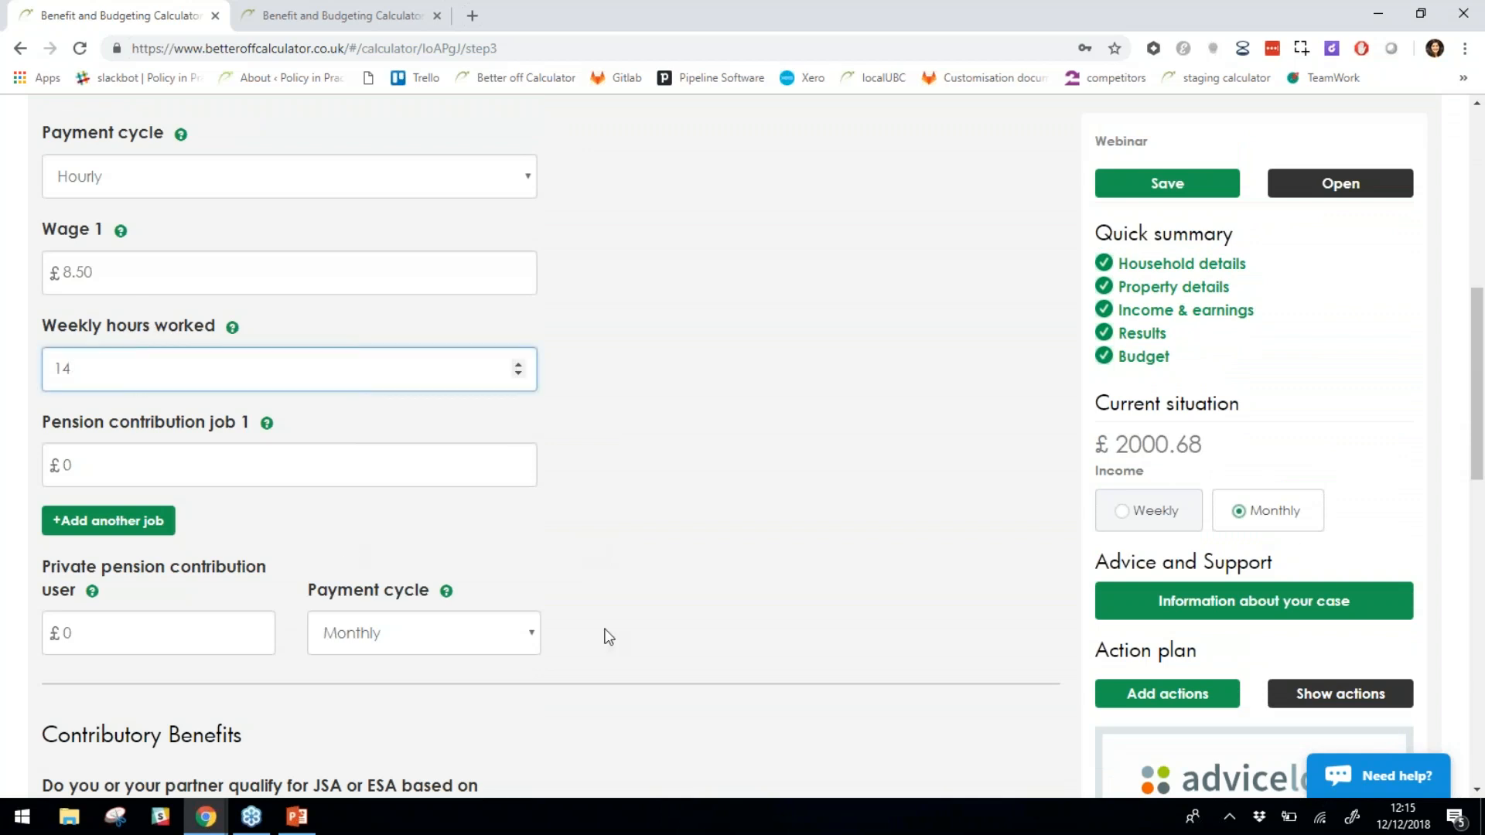
{"action": "left_click", "coordinate": [667, 470]}
{"action": "scroll", "coordinate": [654, 425], "scroll_direction": "down", "scroll_amount": 1}
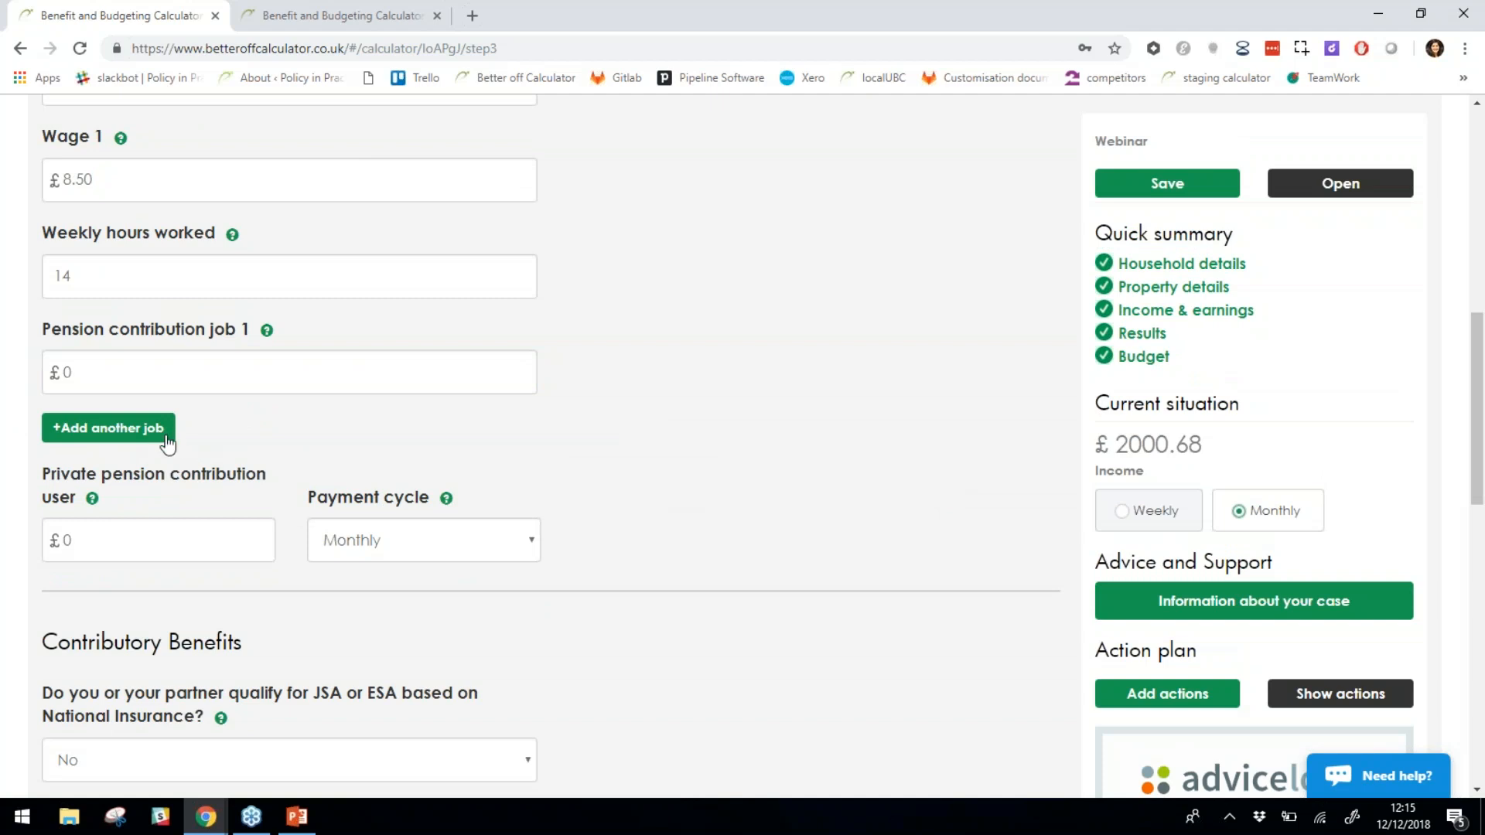
{"action": "scroll", "coordinate": [561, 464], "scroll_direction": "down", "scroll_amount": 1}
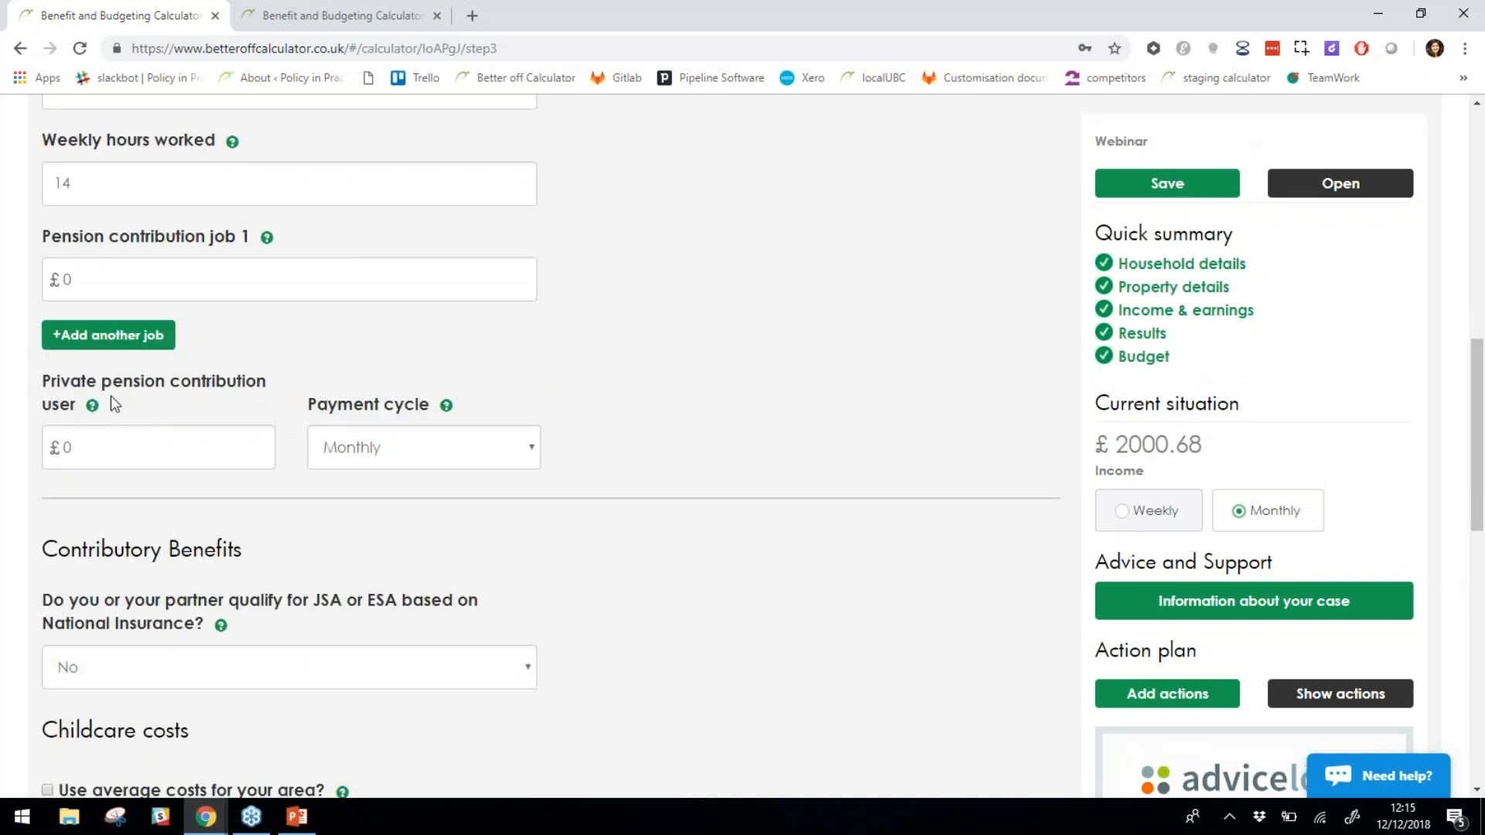
{"action": "scroll", "coordinate": [754, 549], "scroll_direction": "down", "scroll_amount": 4}
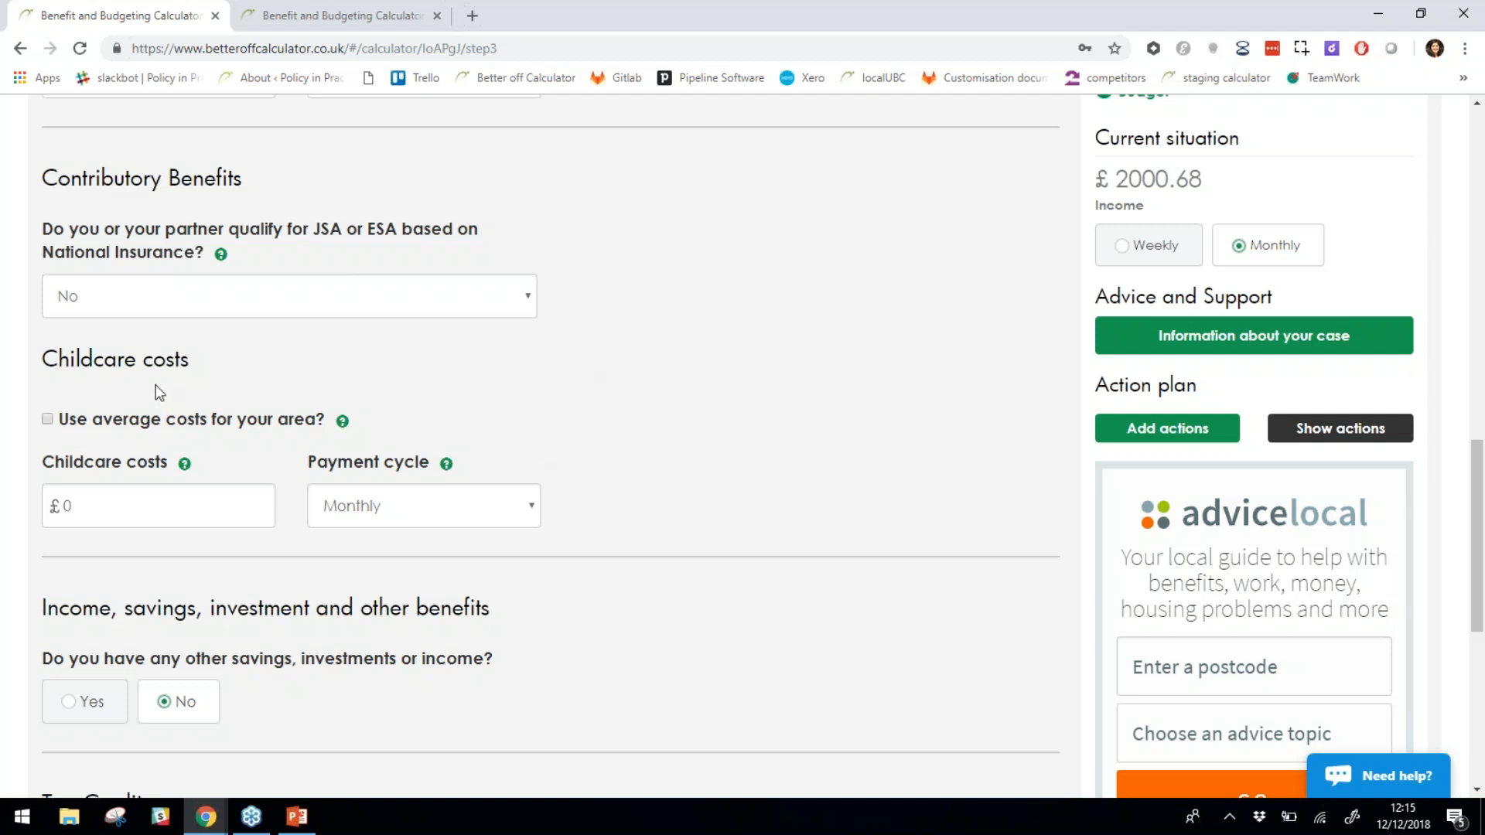
{"action": "left_click_drag", "start_coordinate": [189, 360], "coordinate": [49, 359]}
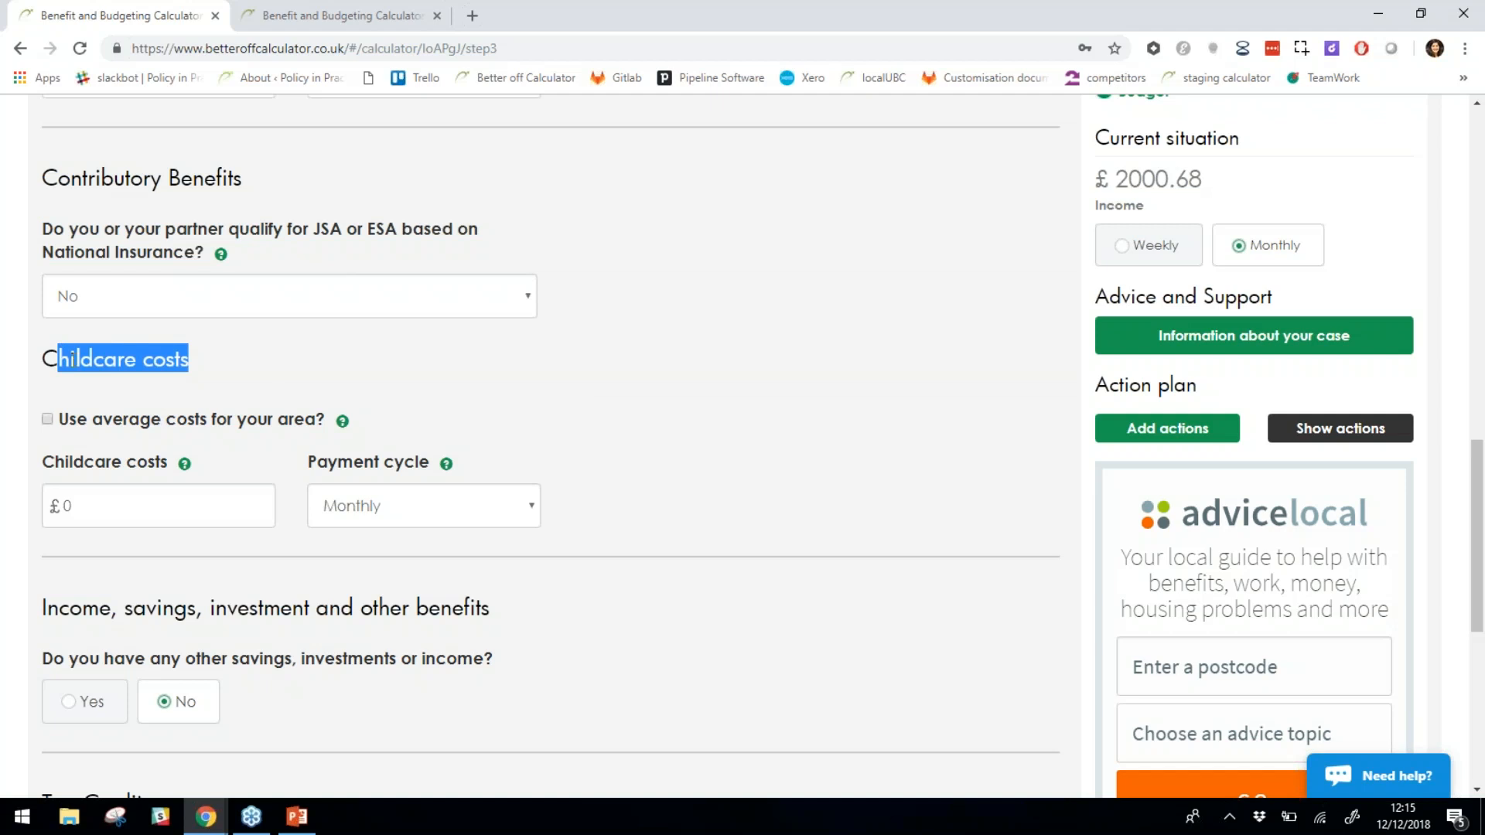
{"action": "left_click", "coordinate": [308, 391]}
{"action": "scroll", "coordinate": [485, 398], "scroll_direction": "down", "scroll_amount": 1}
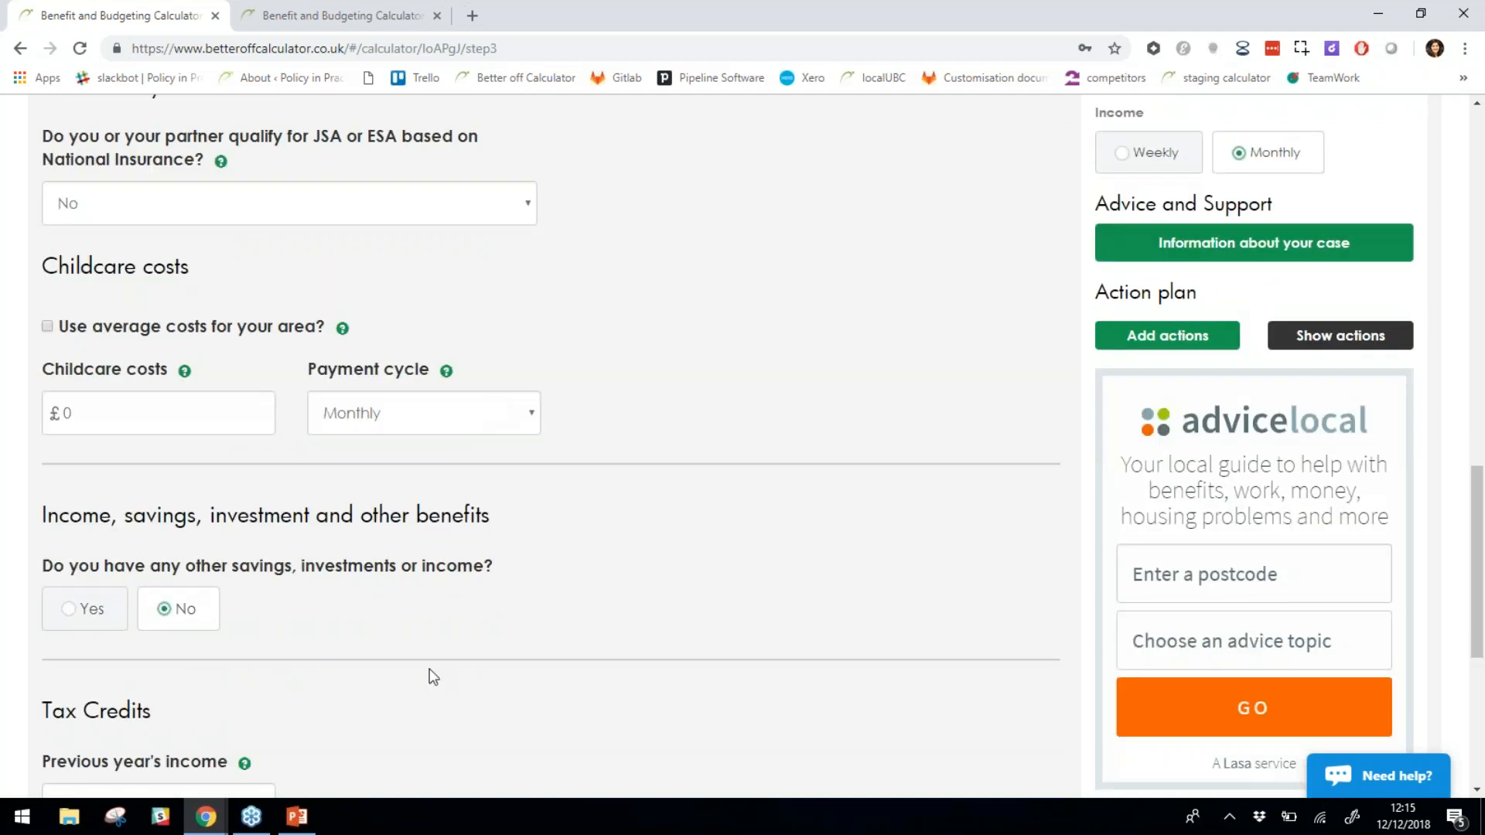
{"action": "left_click", "coordinate": [100, 404]}
{"action": "left_click_drag", "start_coordinate": [118, 413], "coordinate": [5, 413]}
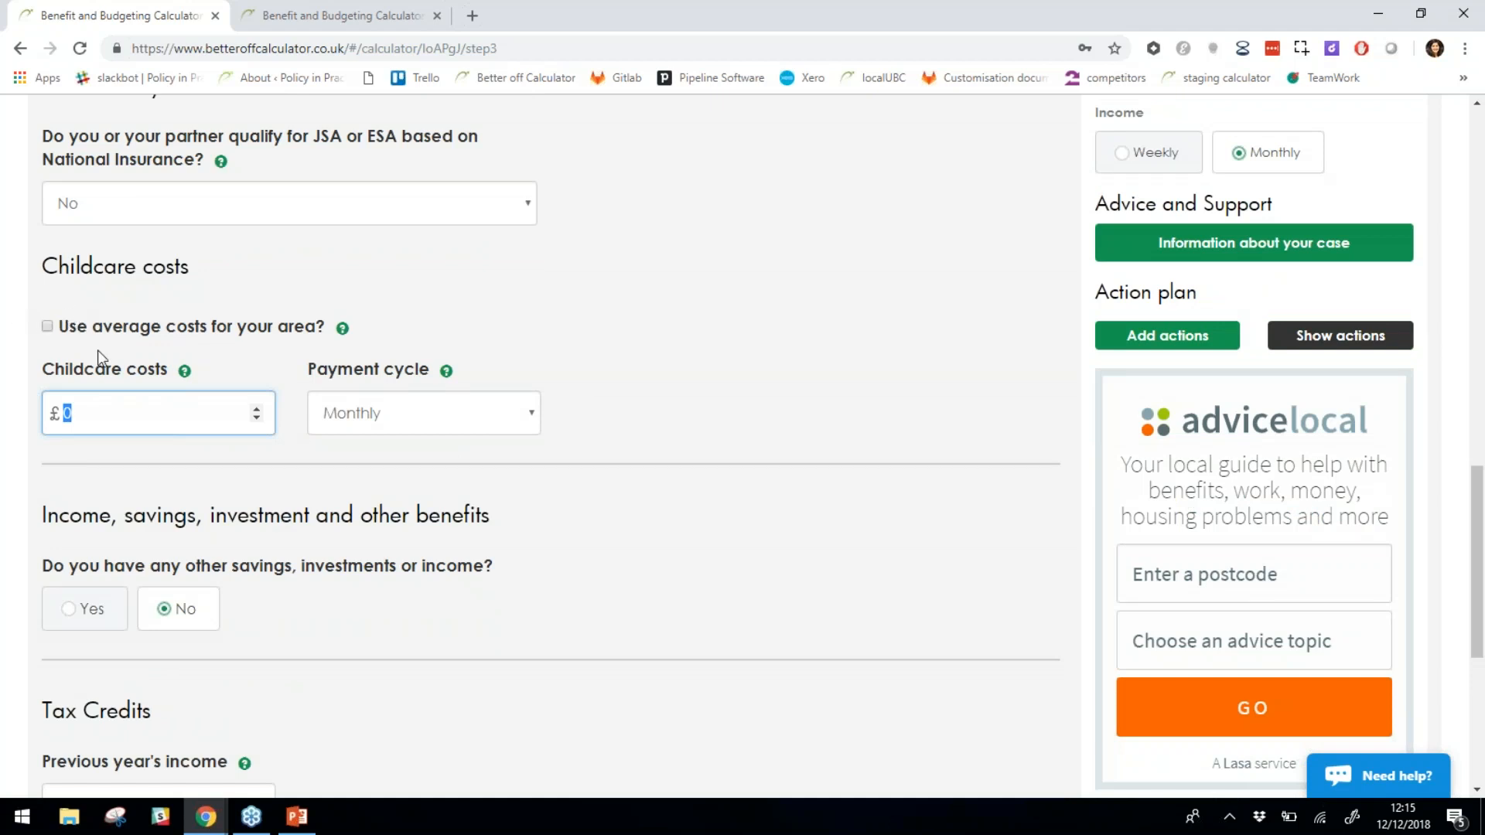
{"action": "left_click_drag", "start_coordinate": [68, 327], "coordinate": [315, 341]}
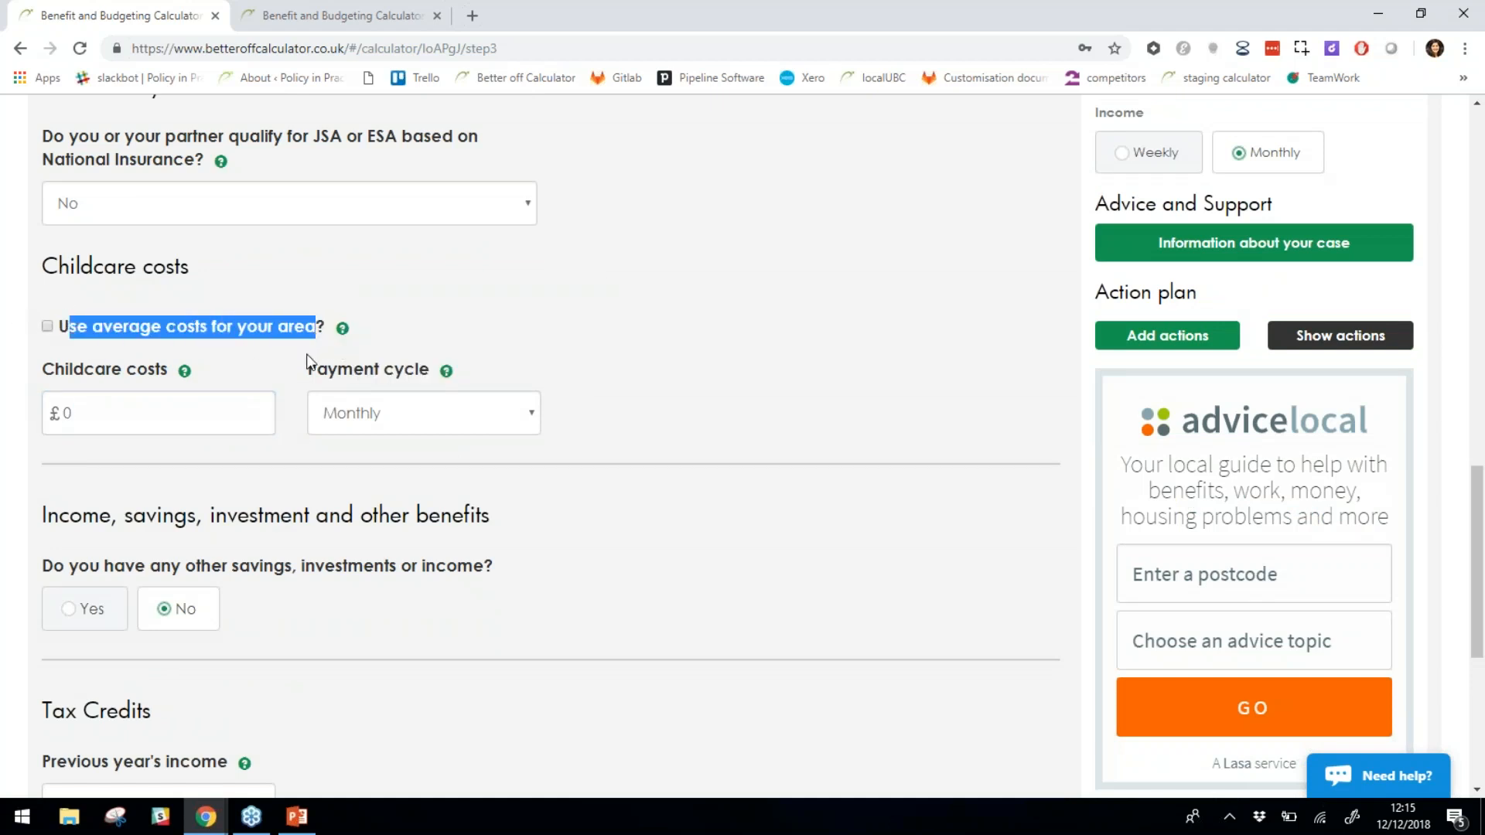
{"action": "left_click", "coordinate": [788, 477]}
{"action": "scroll", "coordinate": [794, 478], "scroll_direction": "down", "scroll_amount": 1}
{"action": "scroll", "coordinate": [794, 478], "scroll_direction": "down", "scroll_amount": 3}
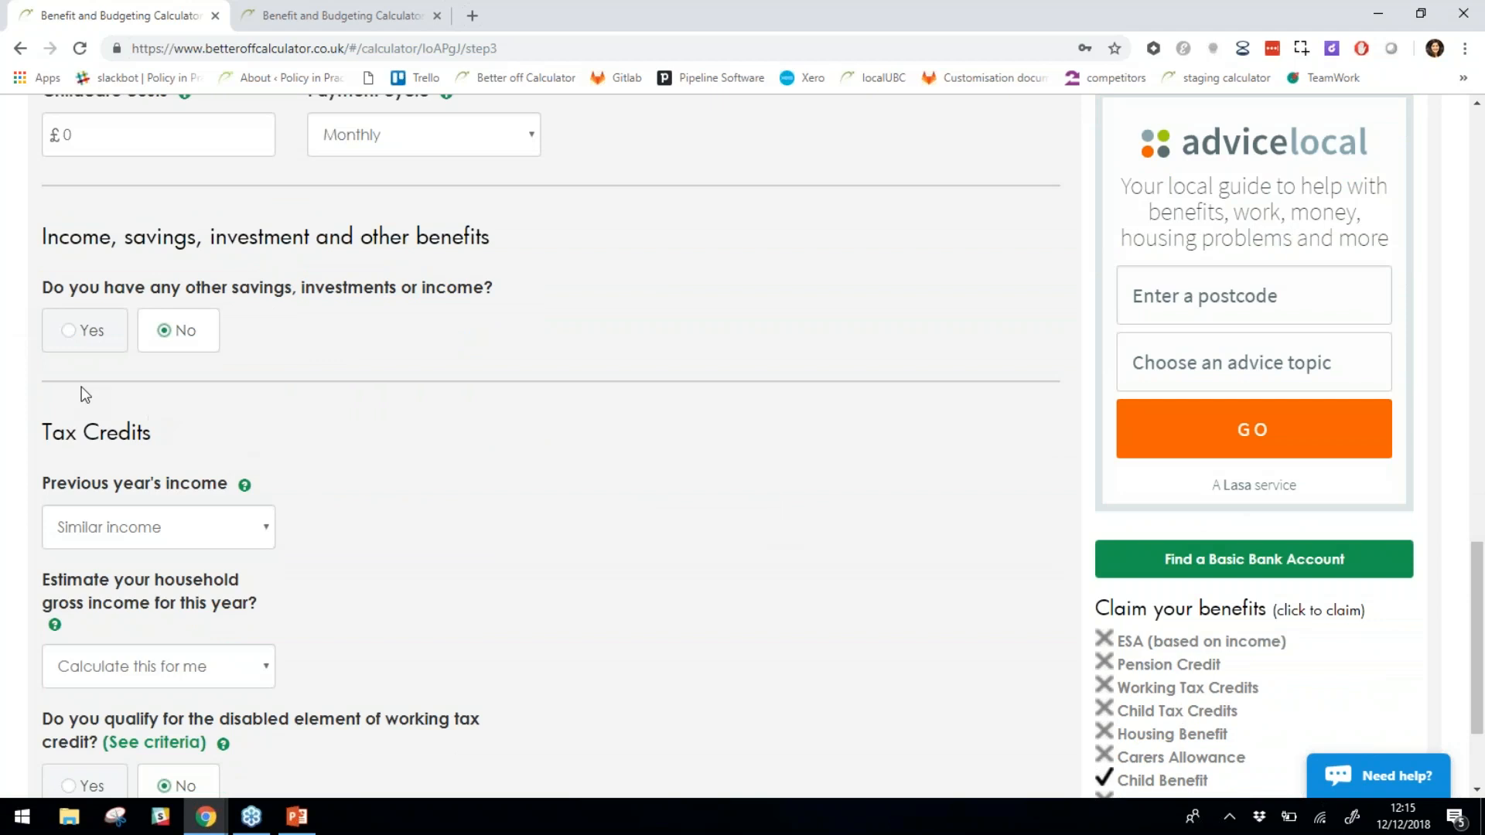
{"action": "left_click_drag", "start_coordinate": [486, 289], "coordinate": [54, 96]}
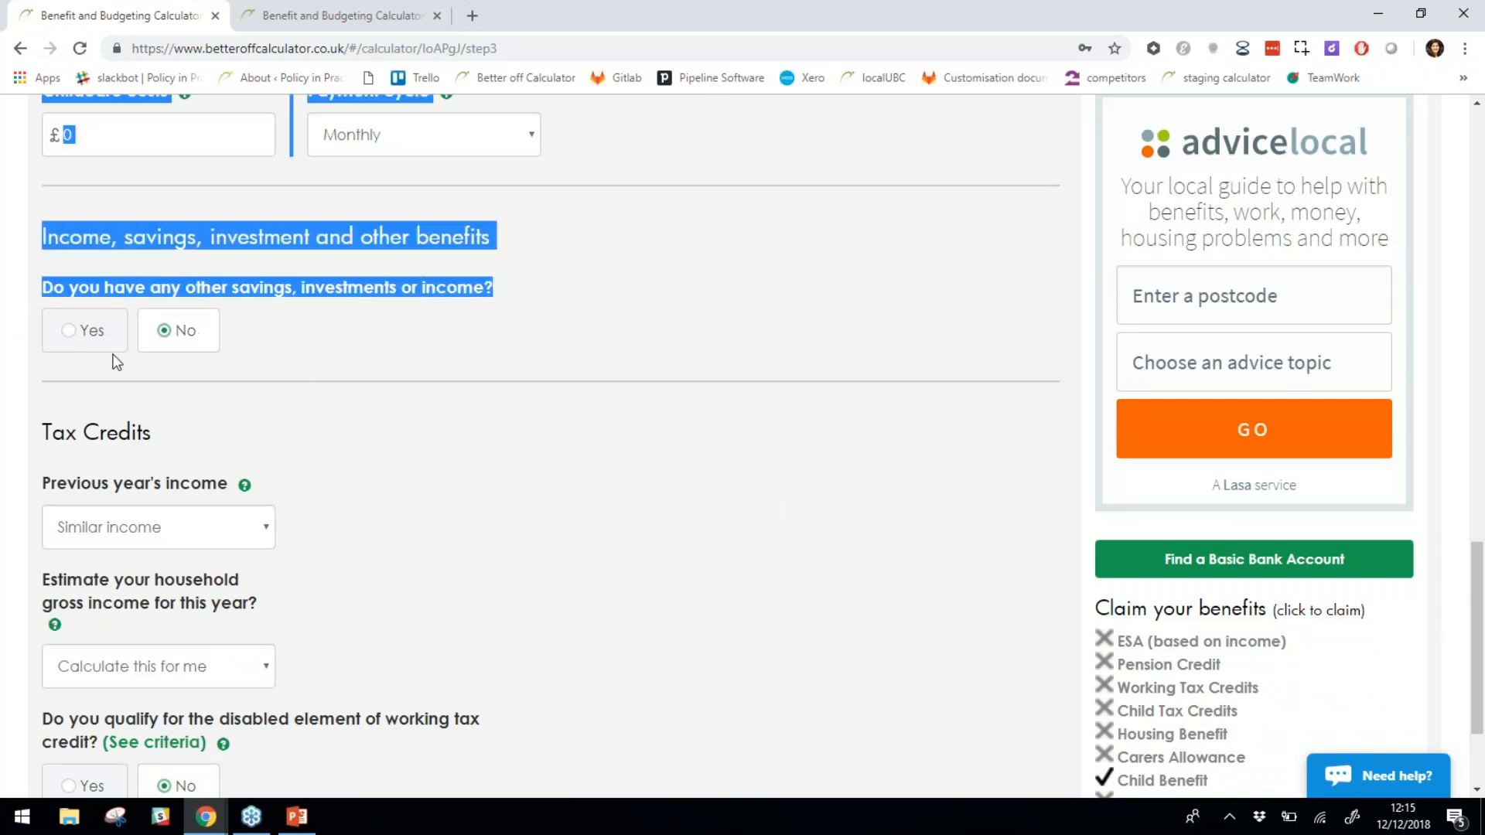
{"action": "left_click", "coordinate": [94, 334]}
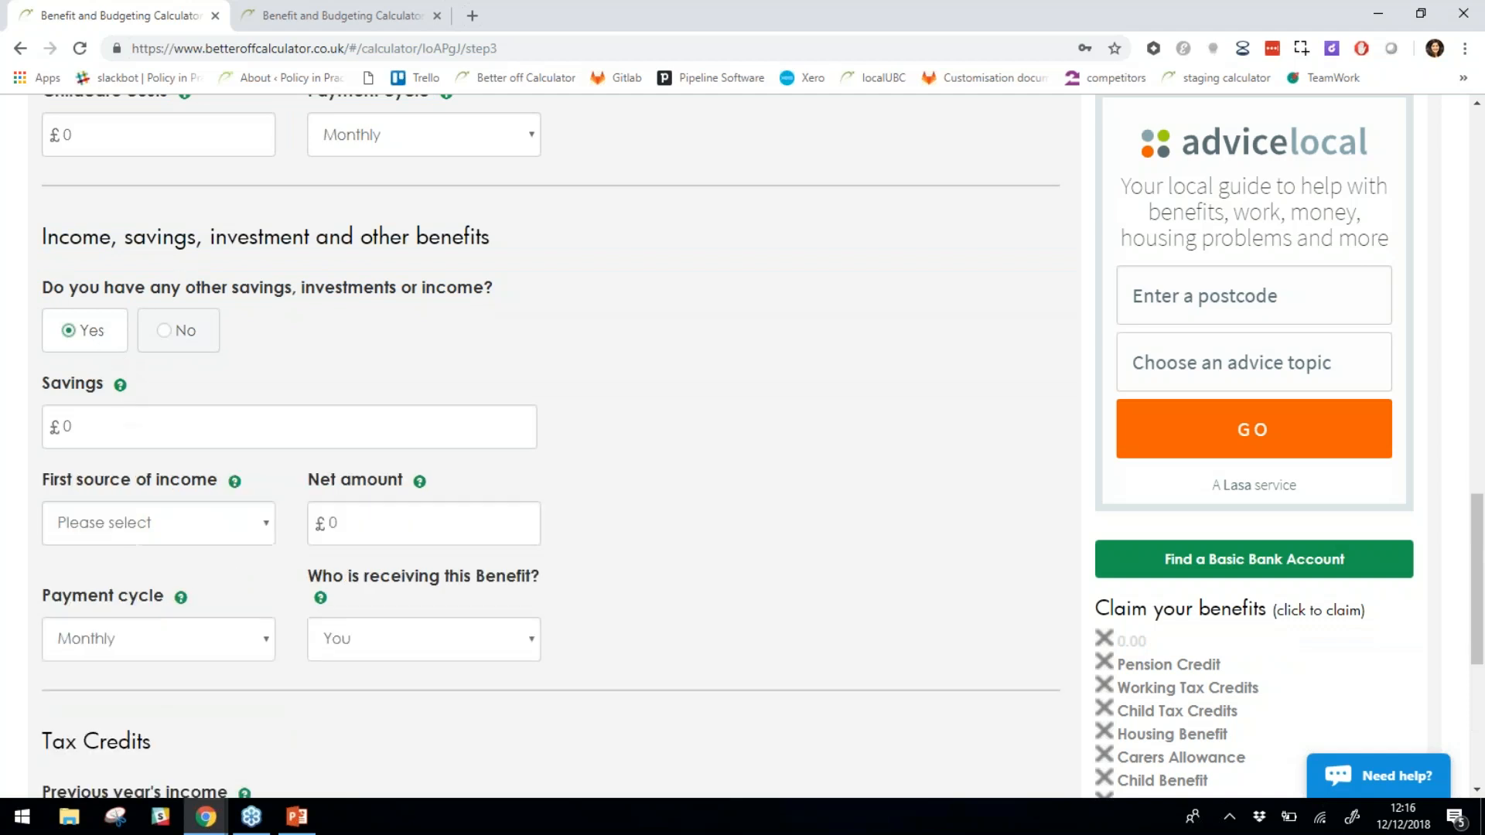
{"action": "left_click", "coordinate": [119, 522]}
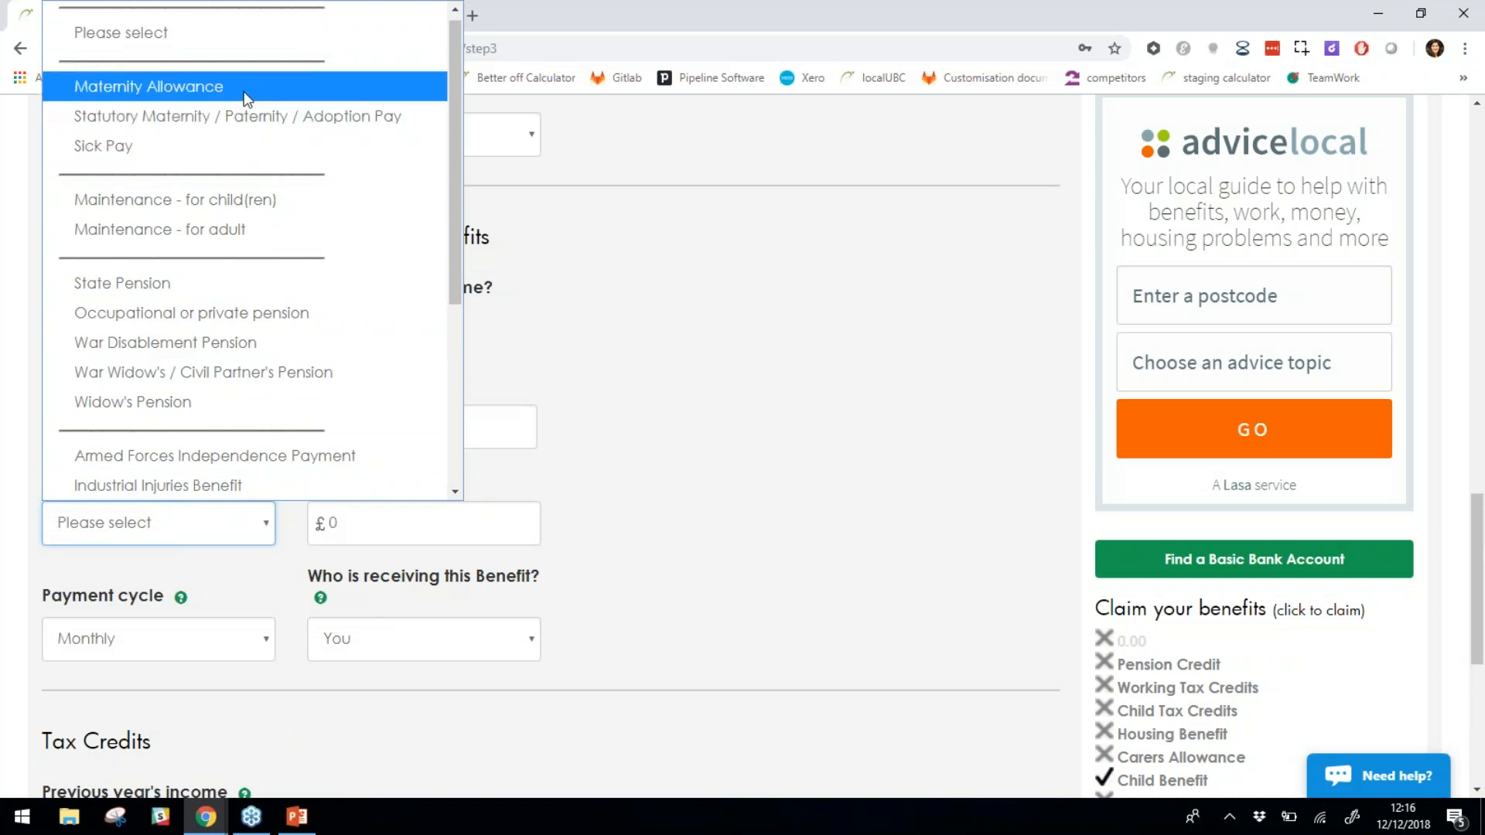
{"action": "scroll", "coordinate": [266, 375], "scroll_direction": "down", "scroll_amount": 3}
{"action": "scroll", "coordinate": [265, 374], "scroll_direction": "down", "scroll_amount": 3}
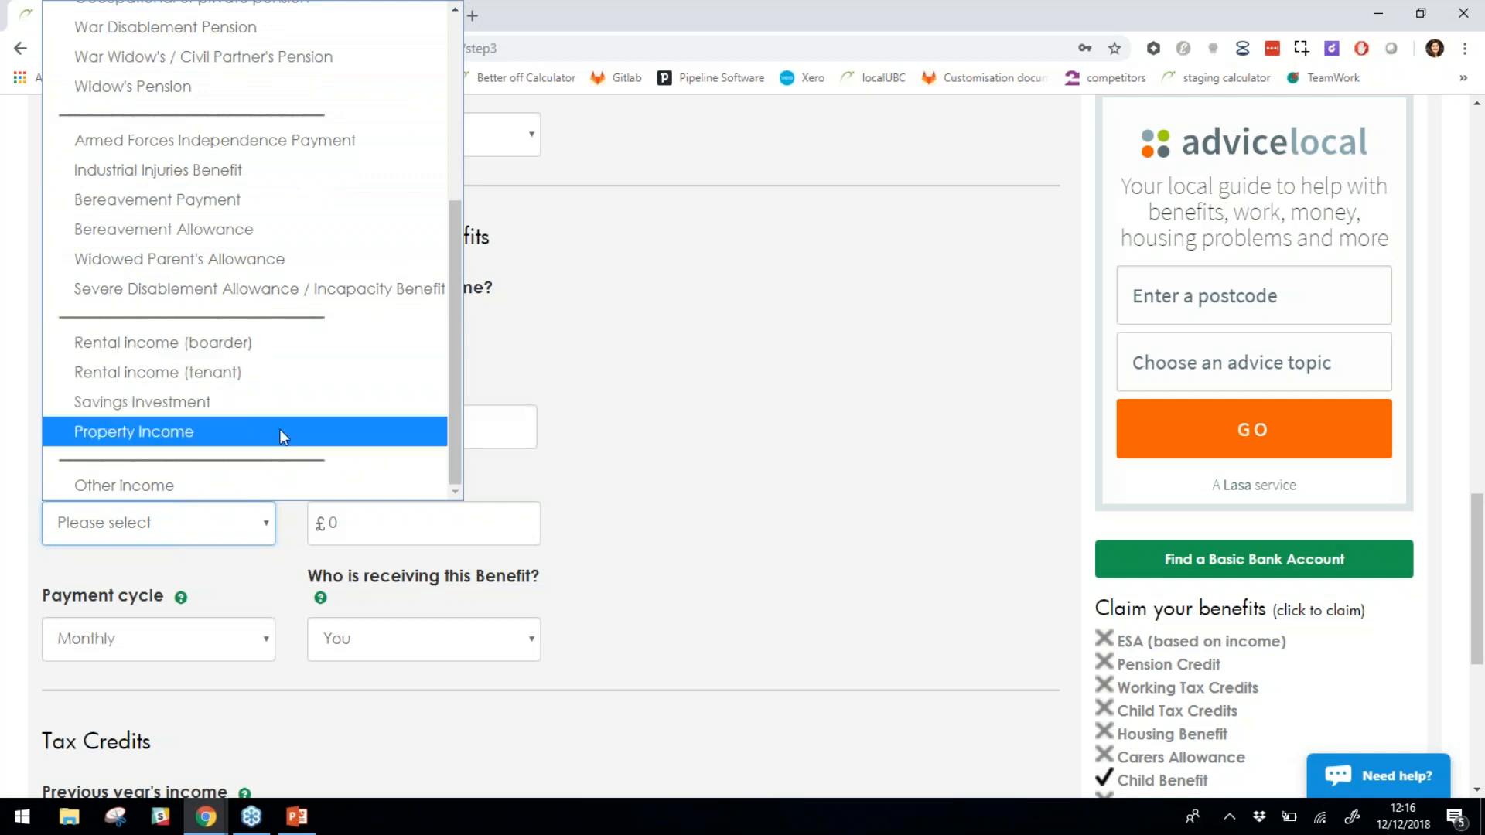
{"action": "left_click", "coordinate": [671, 423]}
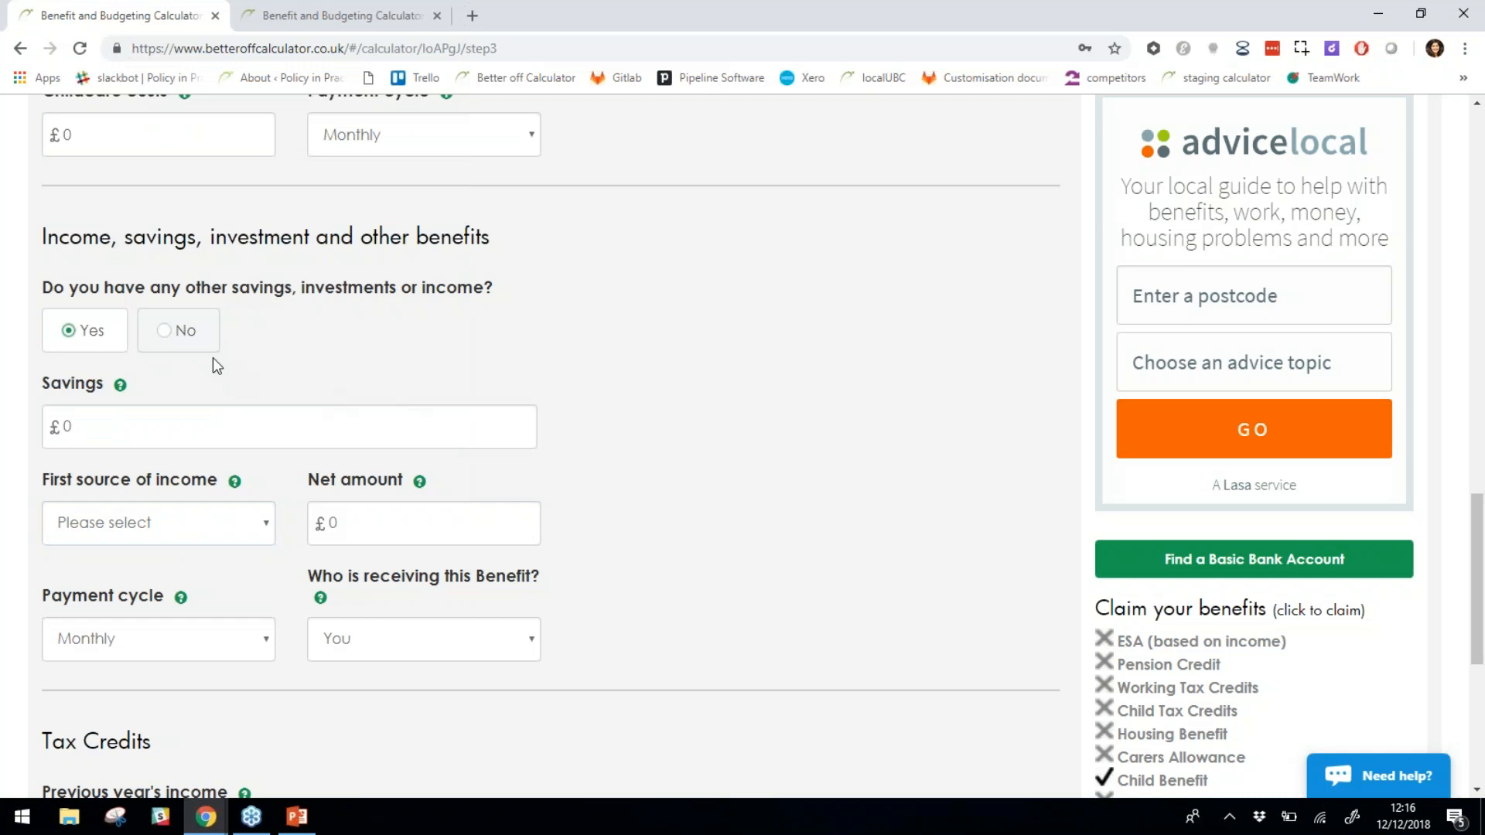
{"action": "left_click", "coordinate": [193, 341]}
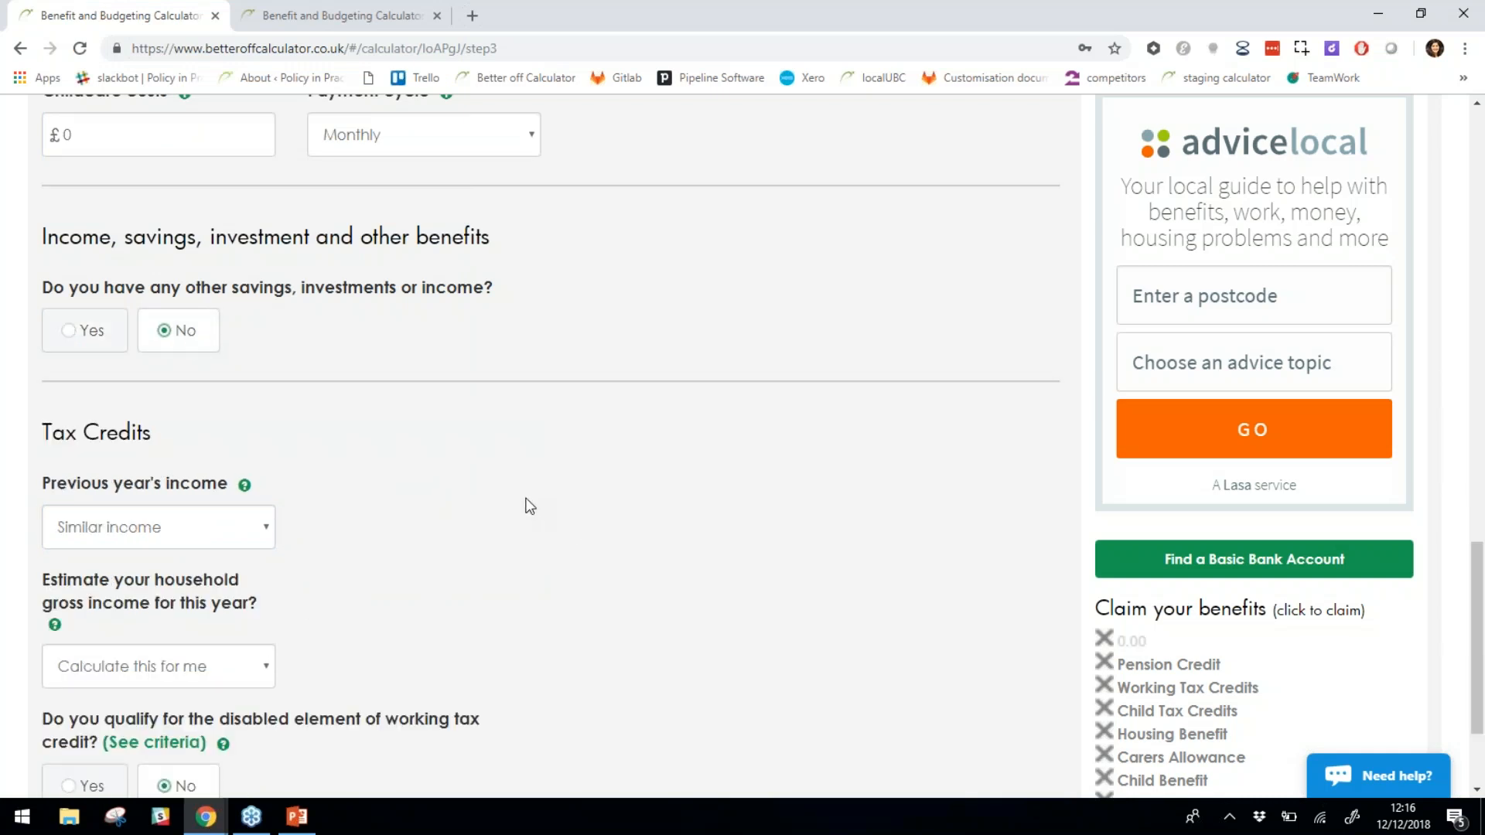
{"action": "scroll", "coordinate": [529, 506], "scroll_direction": "down", "scroll_amount": 1}
{"action": "left_click_drag", "start_coordinate": [161, 345], "coordinate": [40, 139]}
{"action": "left_click", "coordinate": [177, 353]}
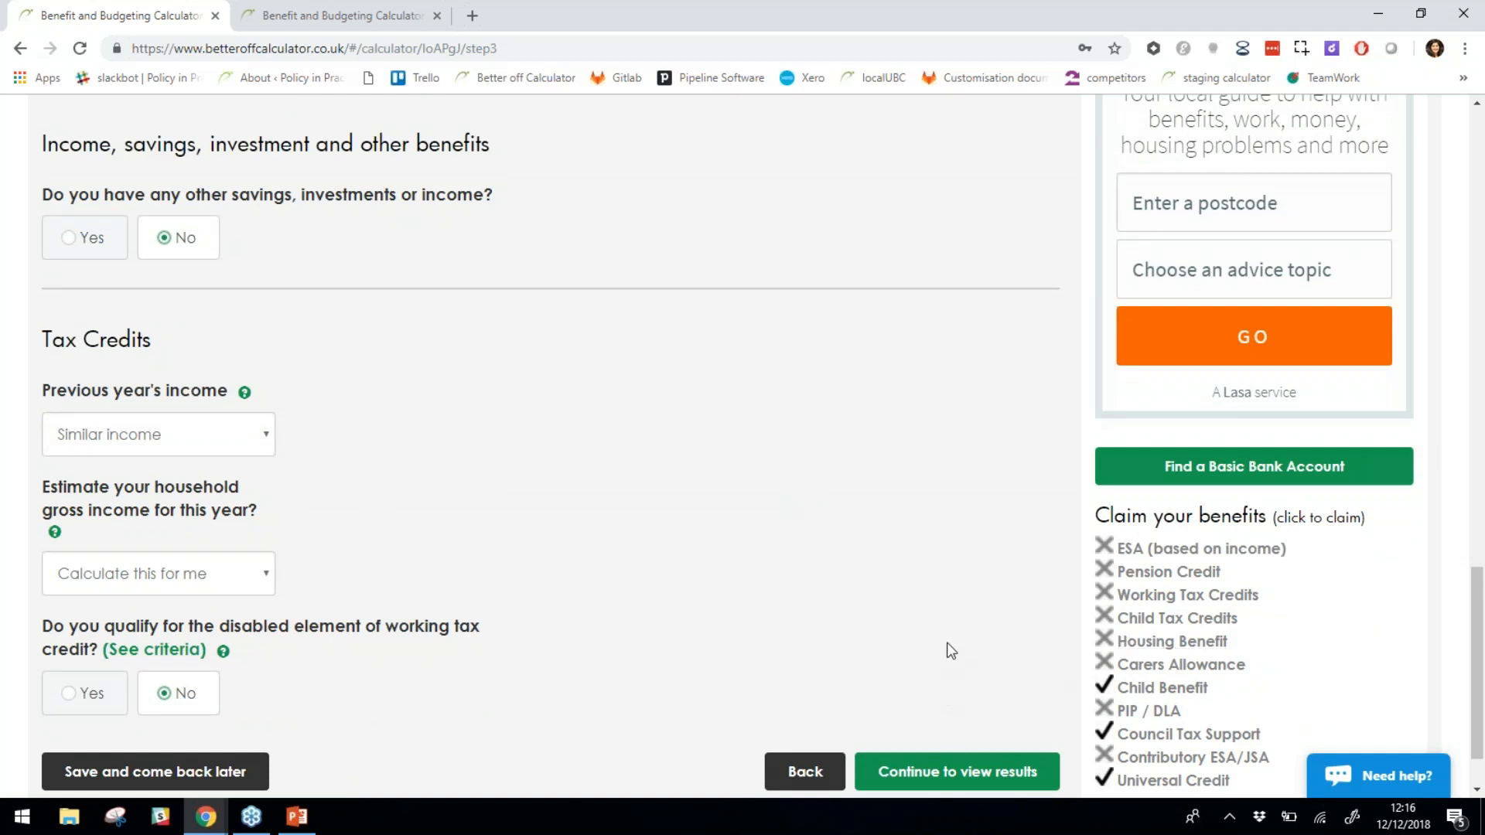
Open the results and review the £2000.68 take-home income and the Current system breakdown.
{"action": "left_click", "coordinate": [994, 783]}
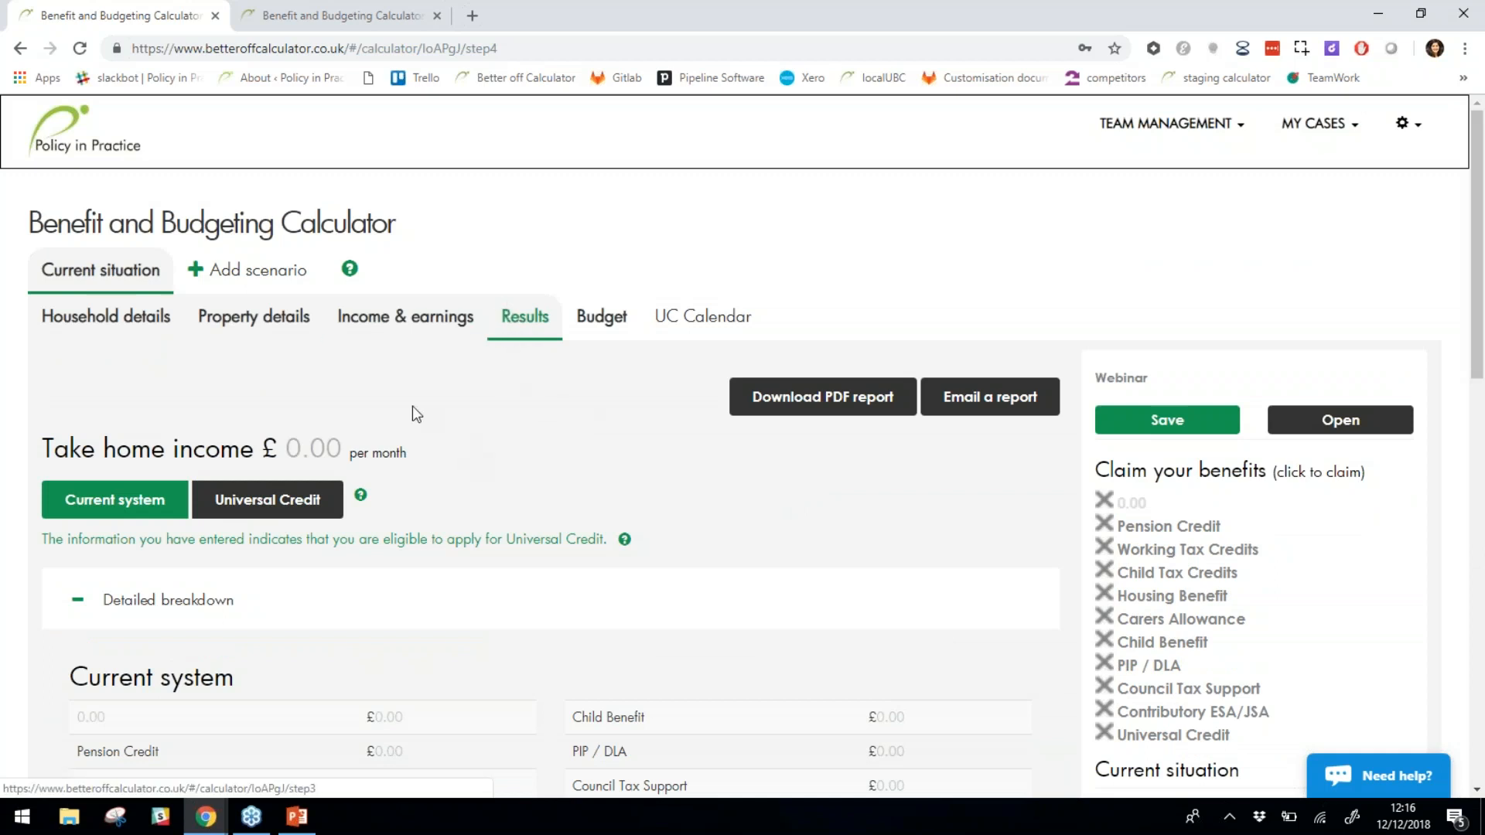
{"action": "scroll", "coordinate": [412, 406], "scroll_direction": "down", "scroll_amount": 2}
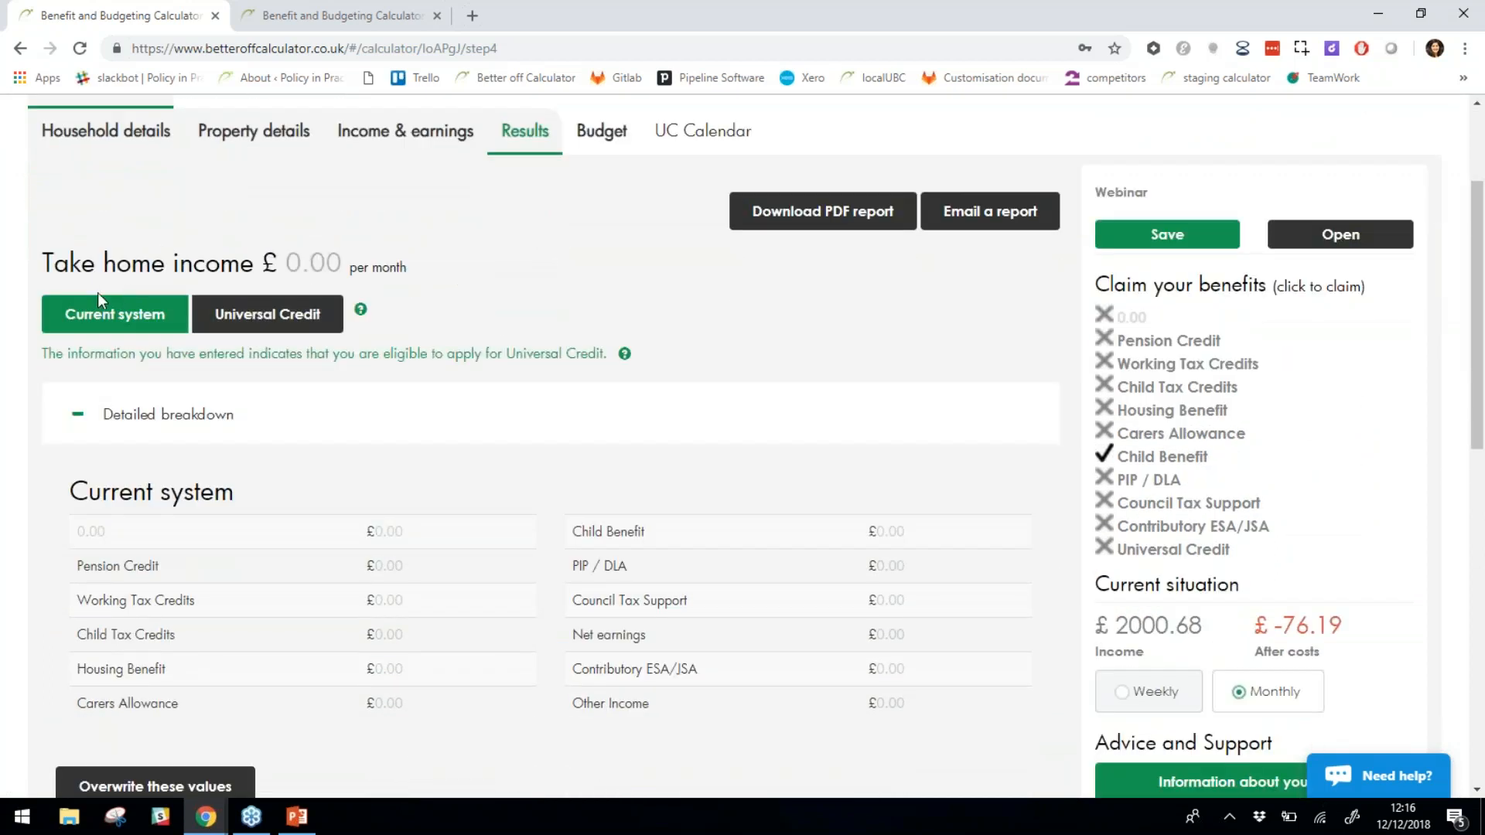
{"action": "left_click_drag", "start_coordinate": [34, 263], "coordinate": [518, 276]}
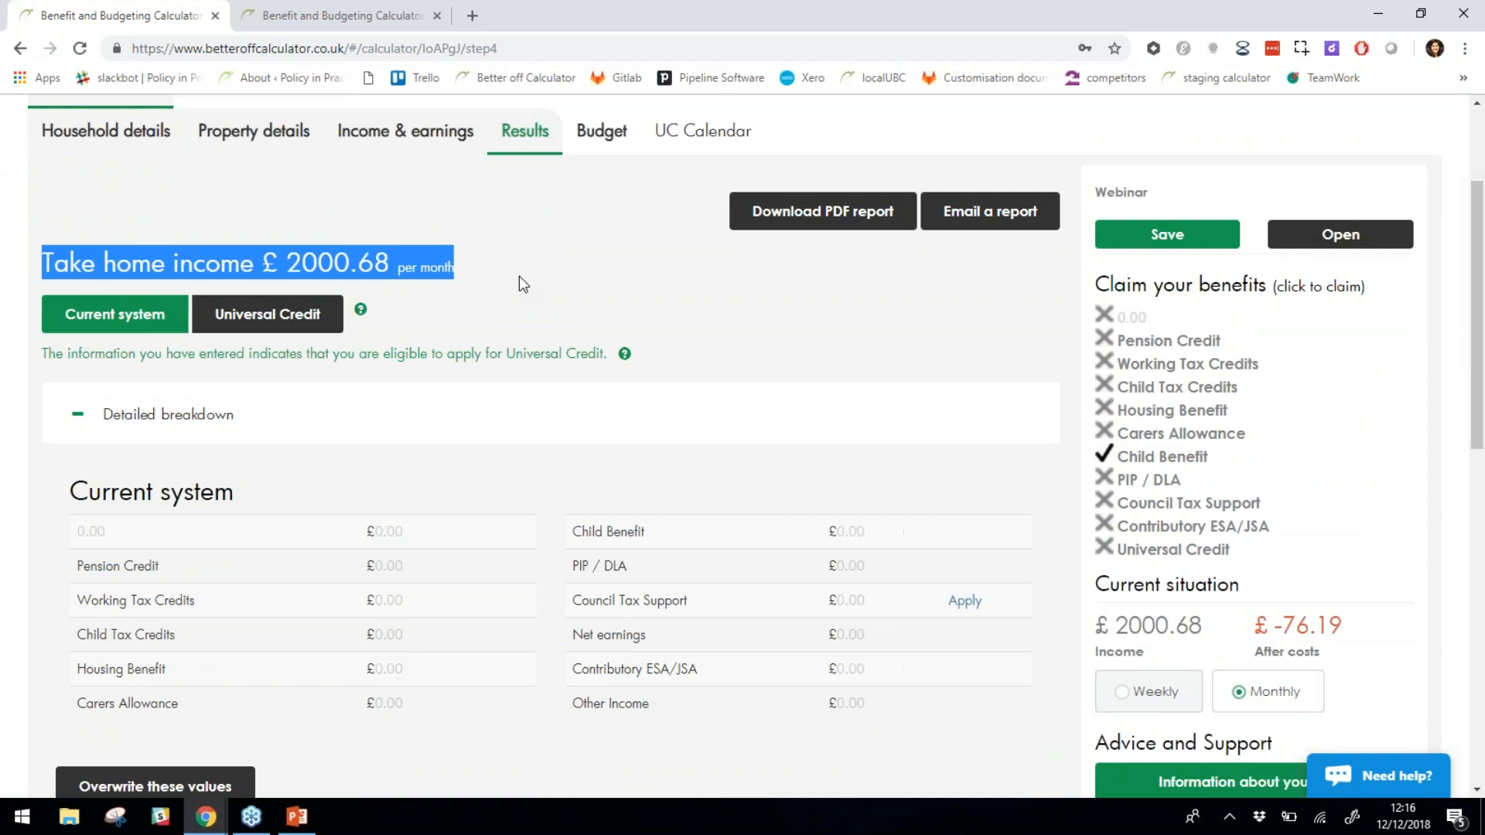
{"action": "left_click", "coordinate": [518, 276]}
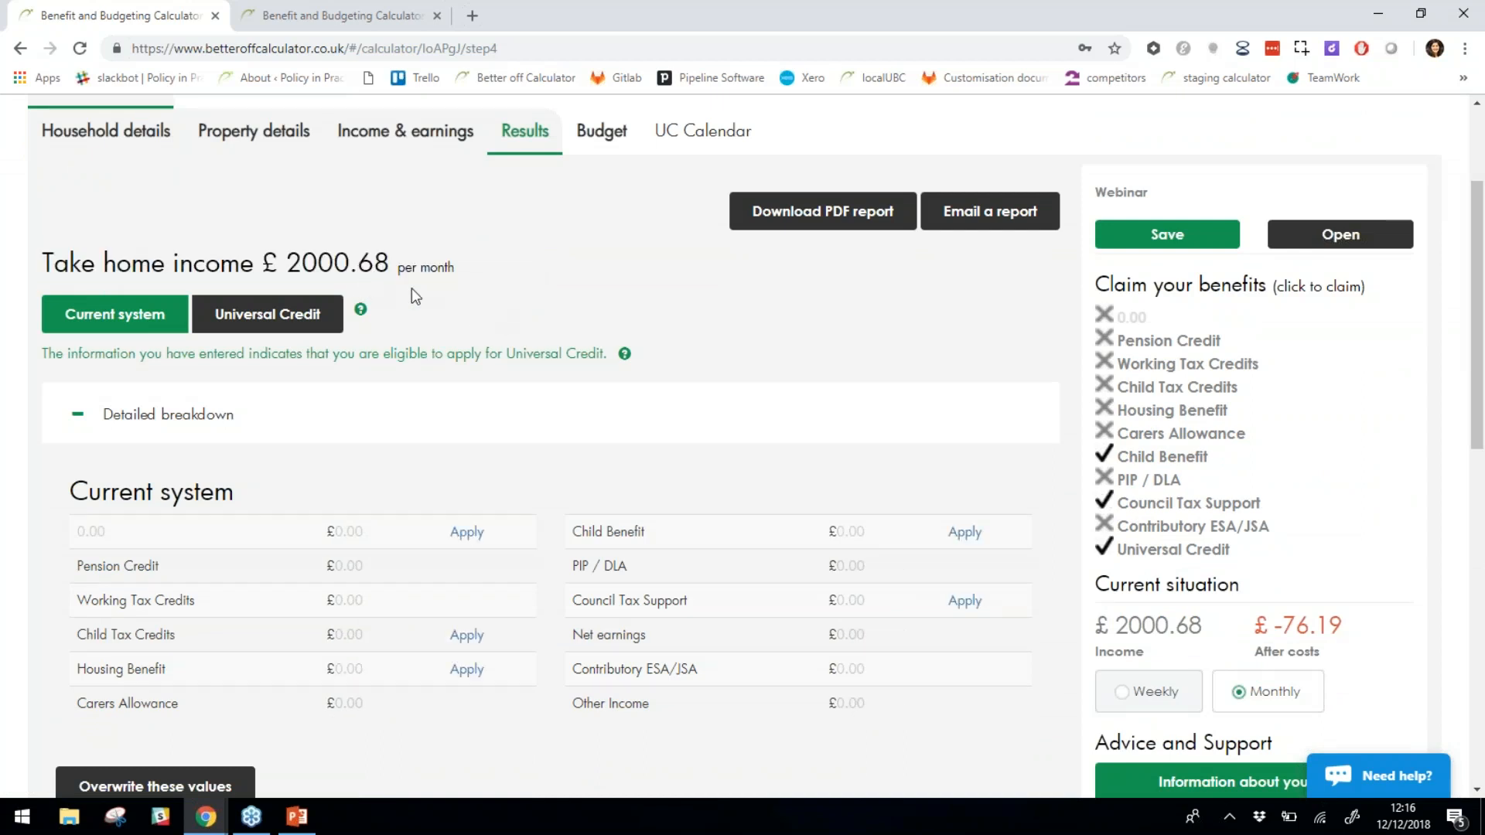
{"action": "scroll", "coordinate": [412, 289], "scroll_direction": "down", "scroll_amount": 1}
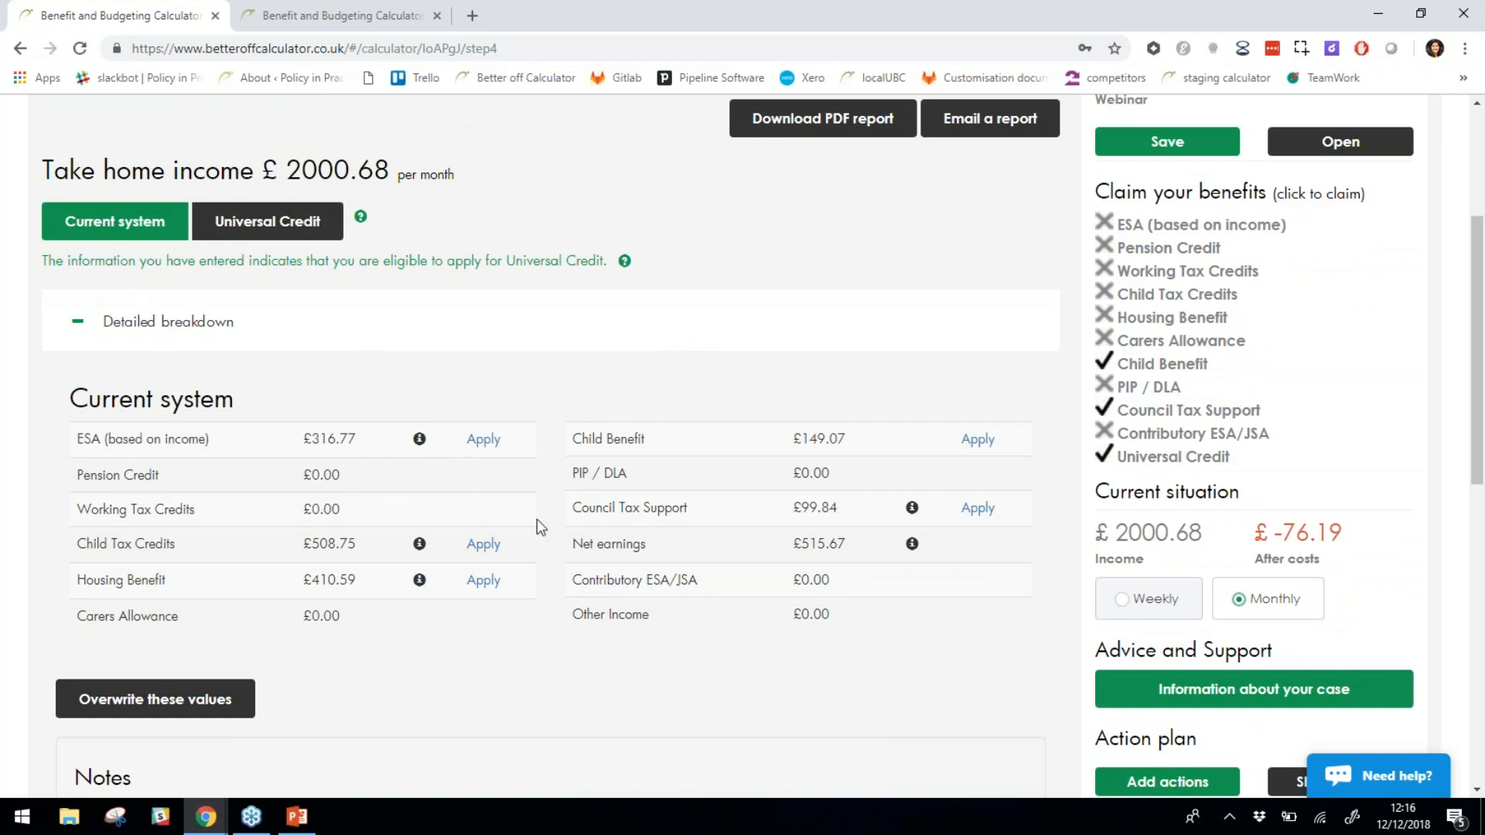
{"action": "scroll", "coordinate": [258, 279], "scroll_direction": "down", "scroll_amount": 1}
{"action": "scroll", "coordinate": [333, 350], "scroll_direction": "up", "scroll_amount": 1}
{"action": "left_click_drag", "start_coordinate": [70, 399], "coordinate": [213, 399]}
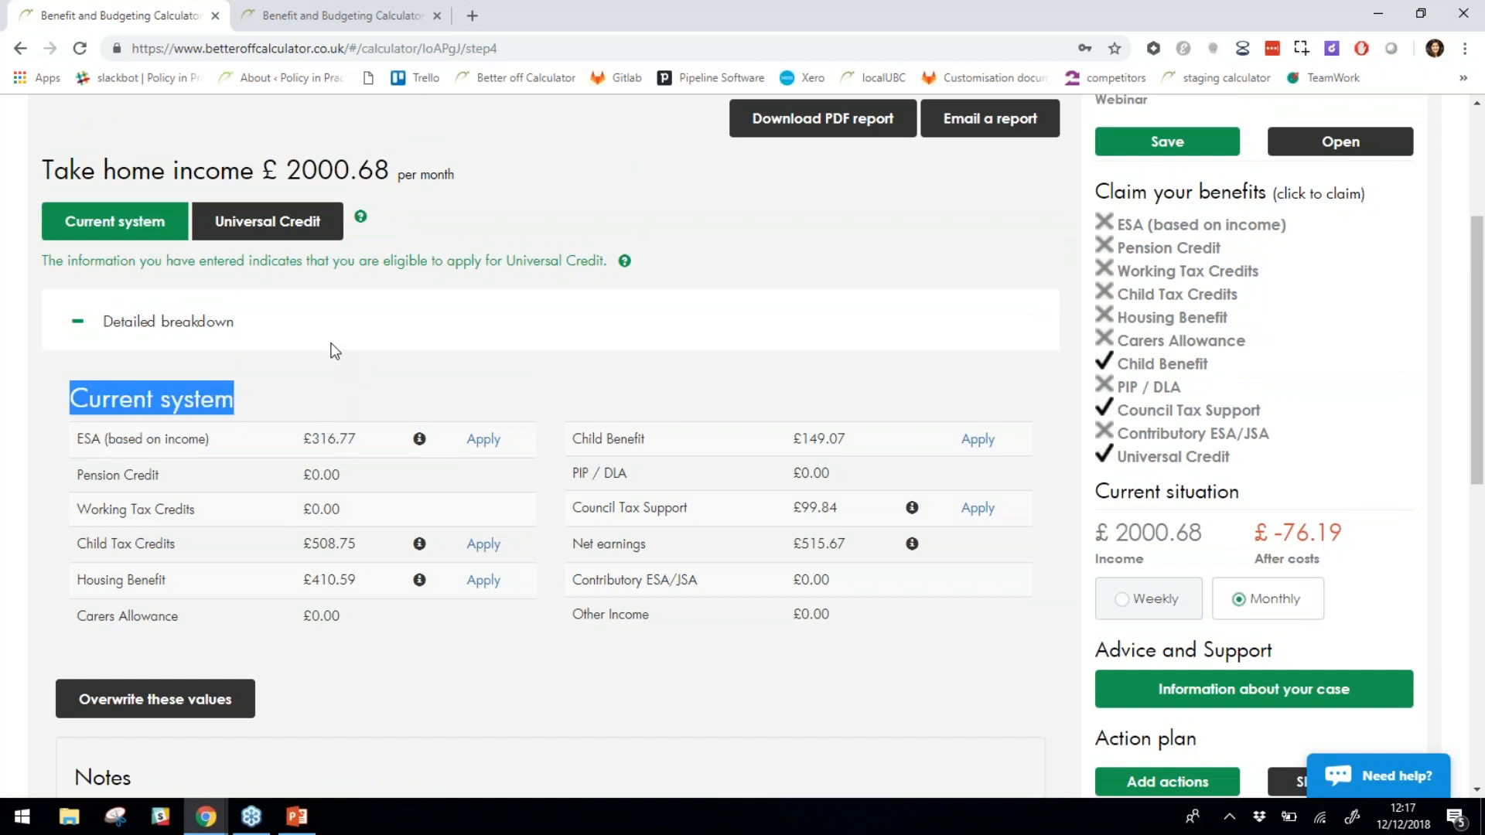
{"action": "left_click", "coordinate": [268, 224]}
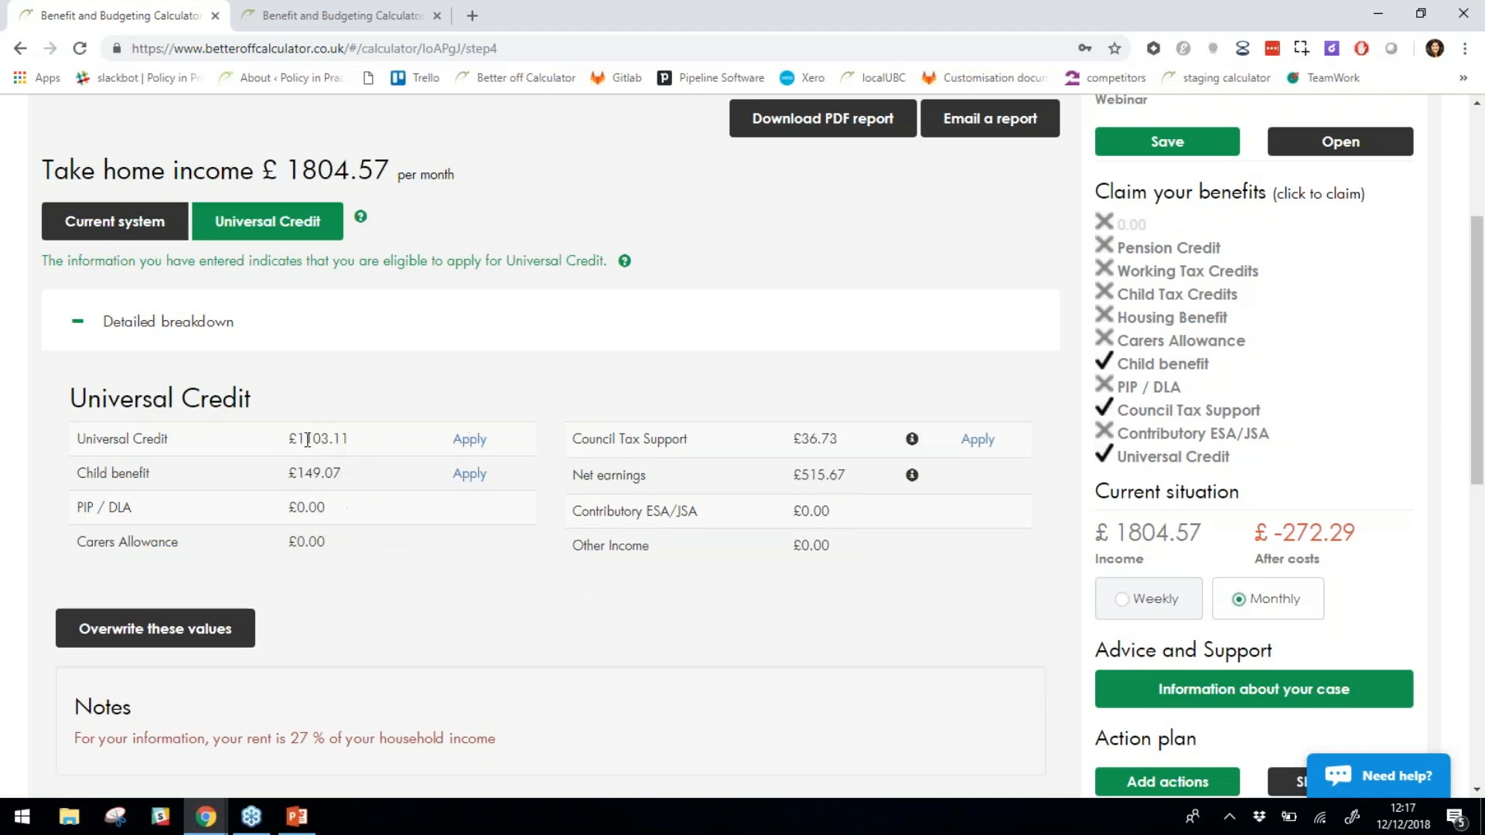
{"action": "left_click_drag", "start_coordinate": [282, 438], "coordinate": [335, 442]}
{"action": "left_click", "coordinate": [338, 485]}
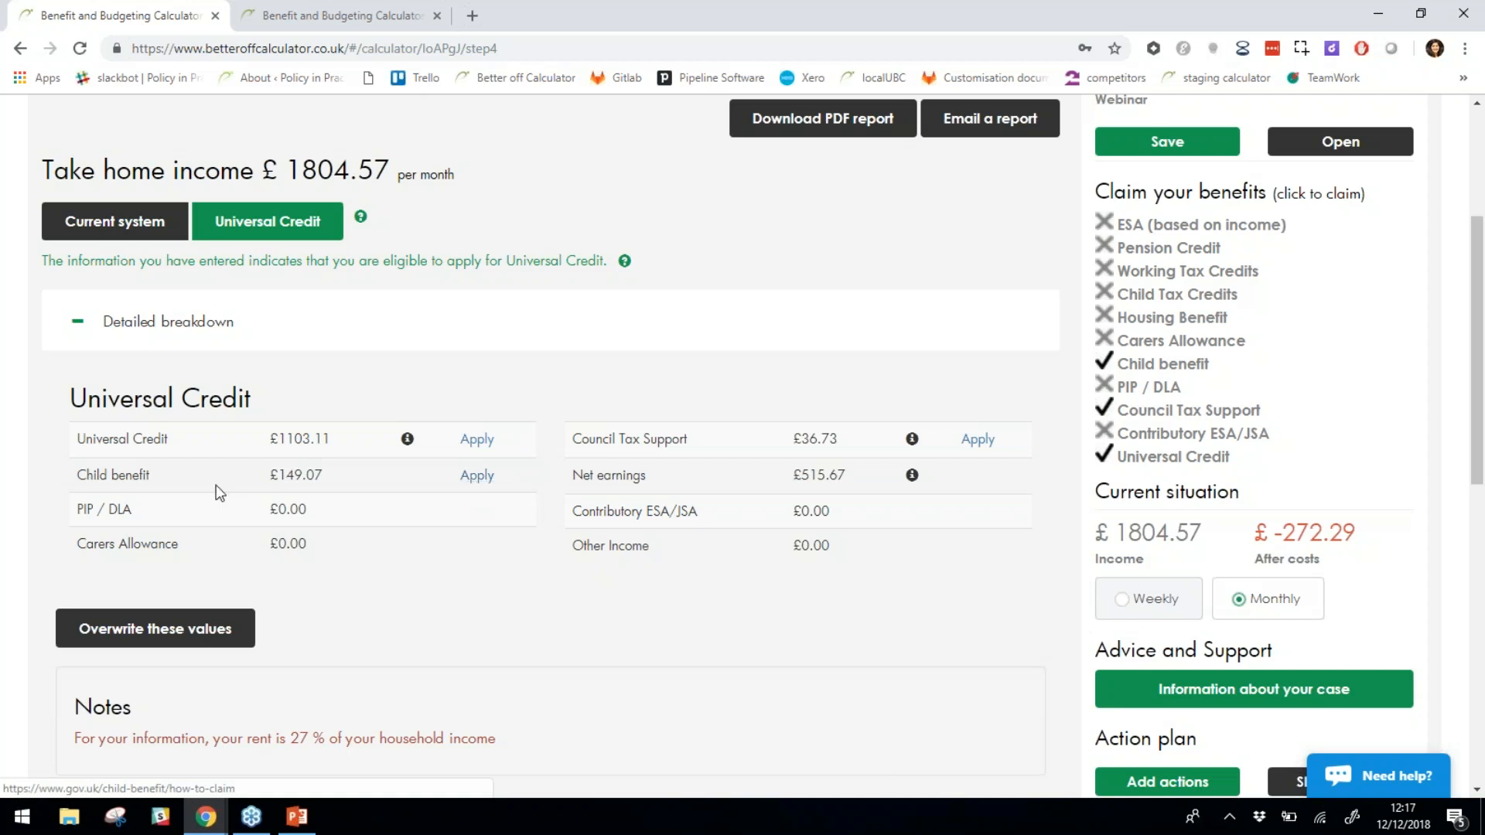
Open GOV.UK's Claim Child Benefit guidance in a new tab, then go back to the calculator.
{"action": "left_click", "coordinate": [476, 475]}
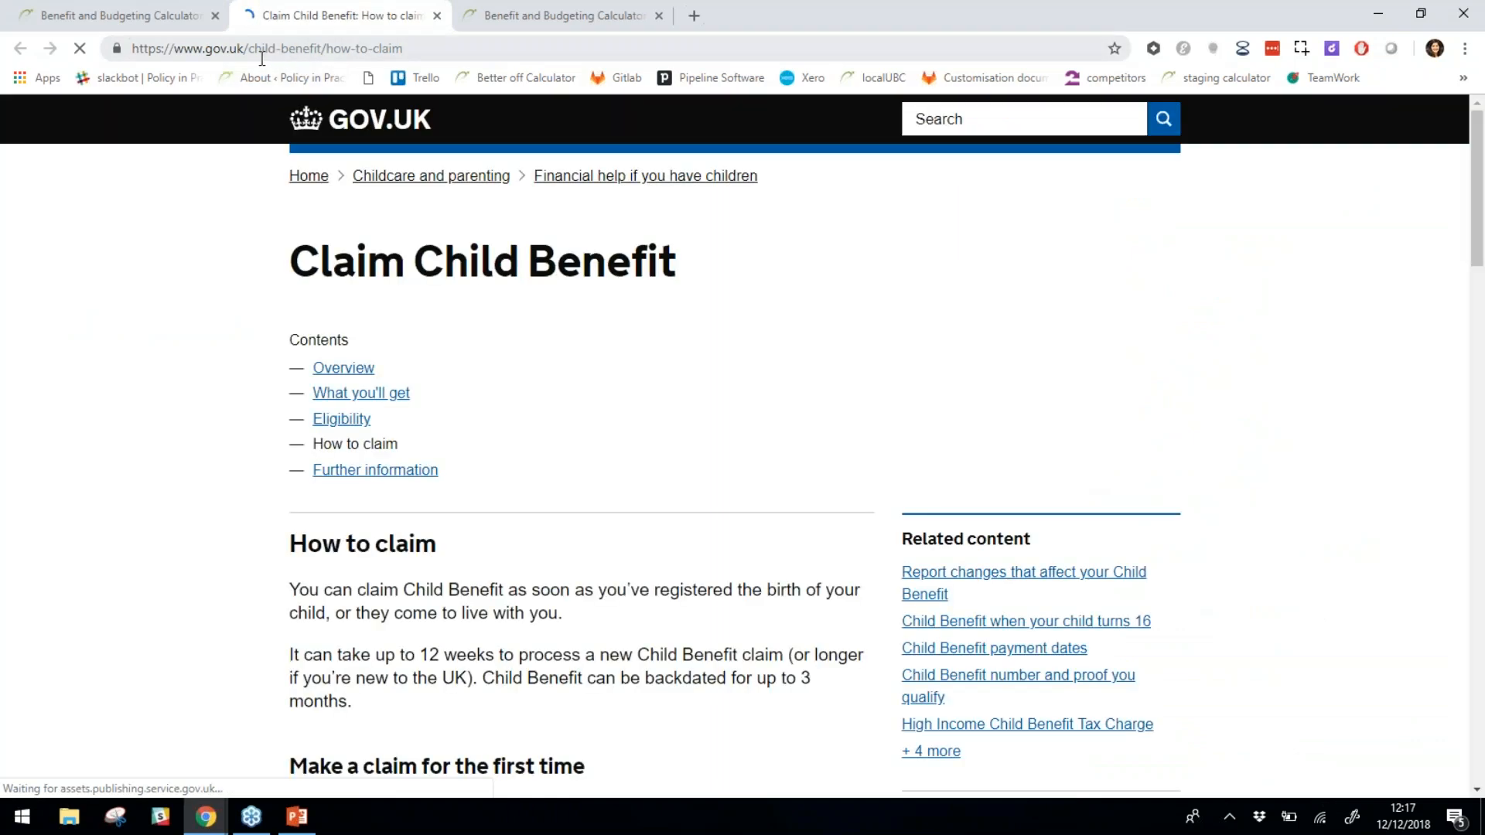
{"action": "left_click", "coordinate": [142, 13]}
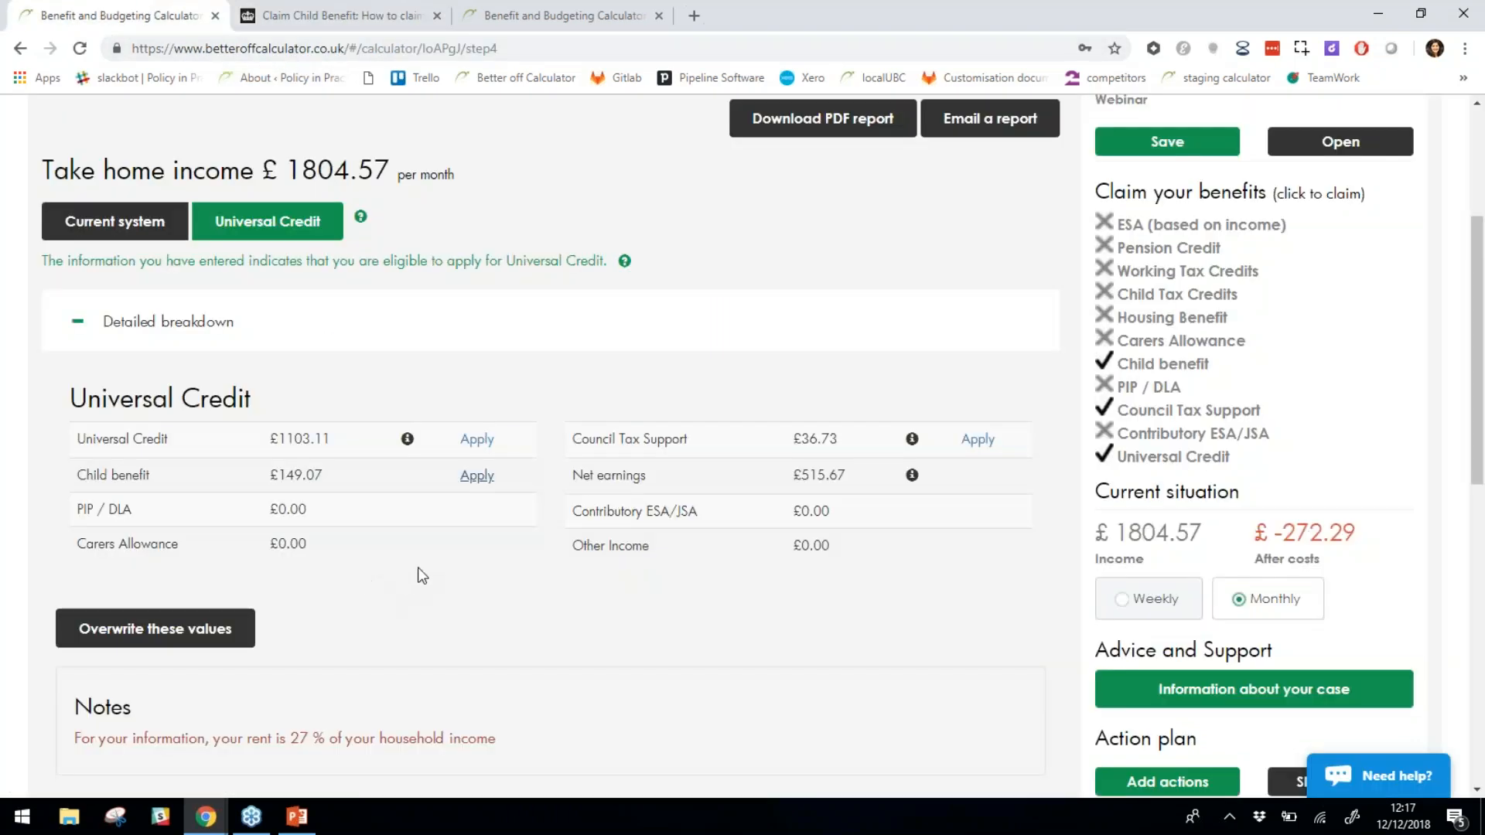
Show the Council Tax Support expert calculation breakdown and scroll down to the £36.73 award.
{"action": "left_click", "coordinate": [913, 440]}
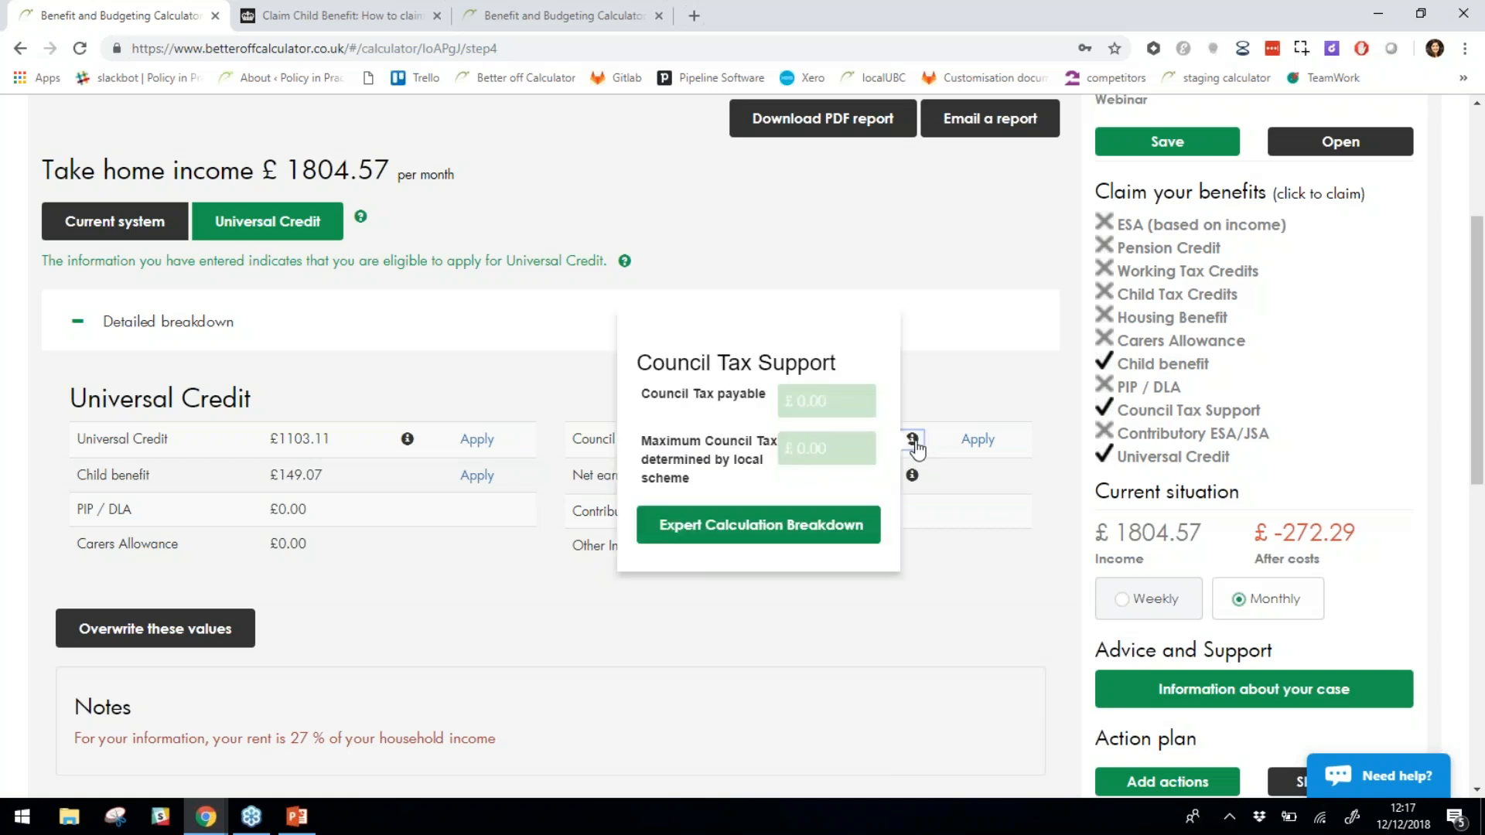
{"action": "left_click", "coordinate": [832, 551]}
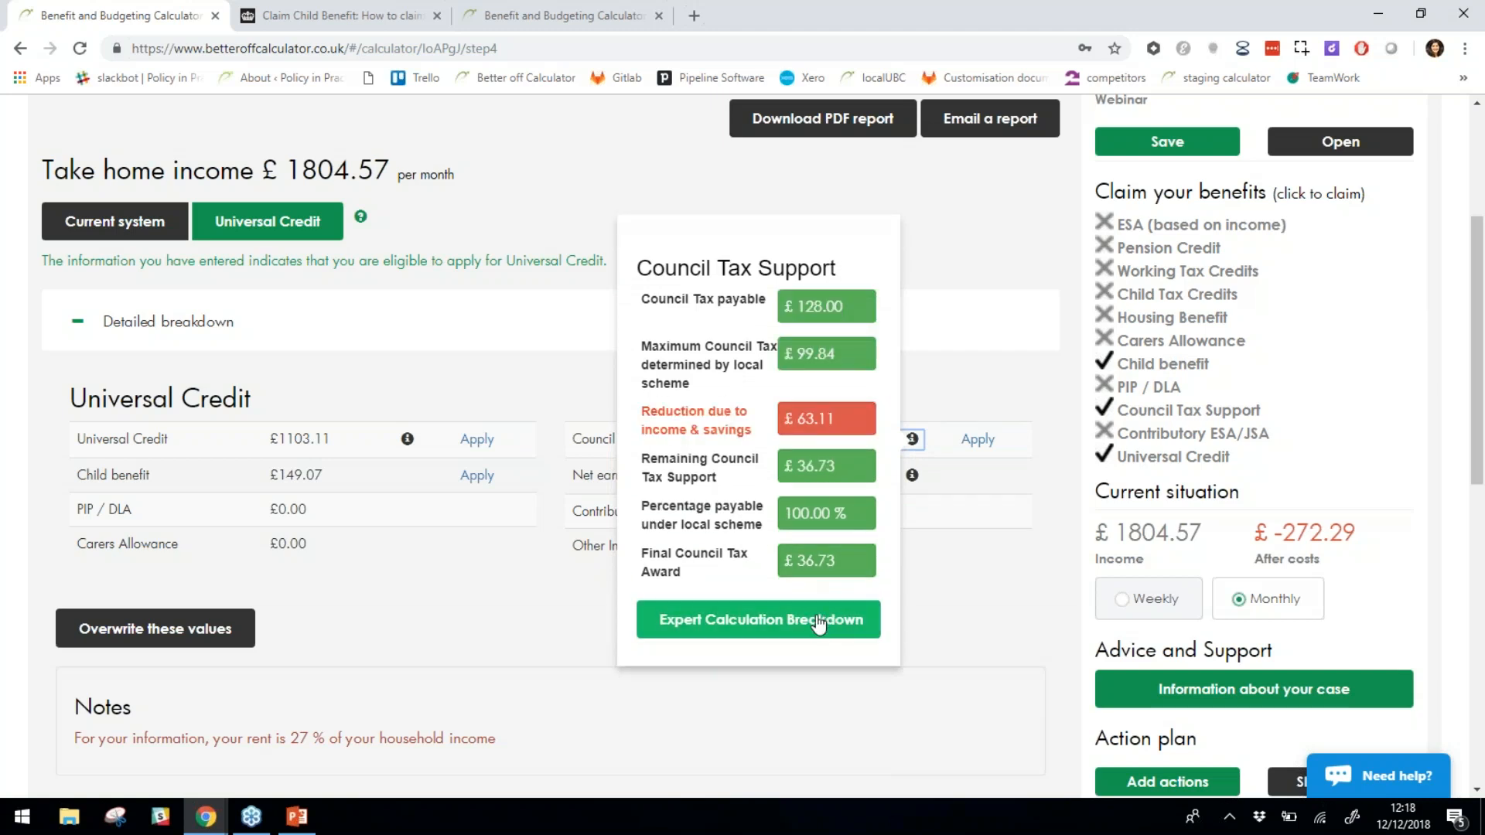
{"action": "left_click", "coordinate": [727, 623]}
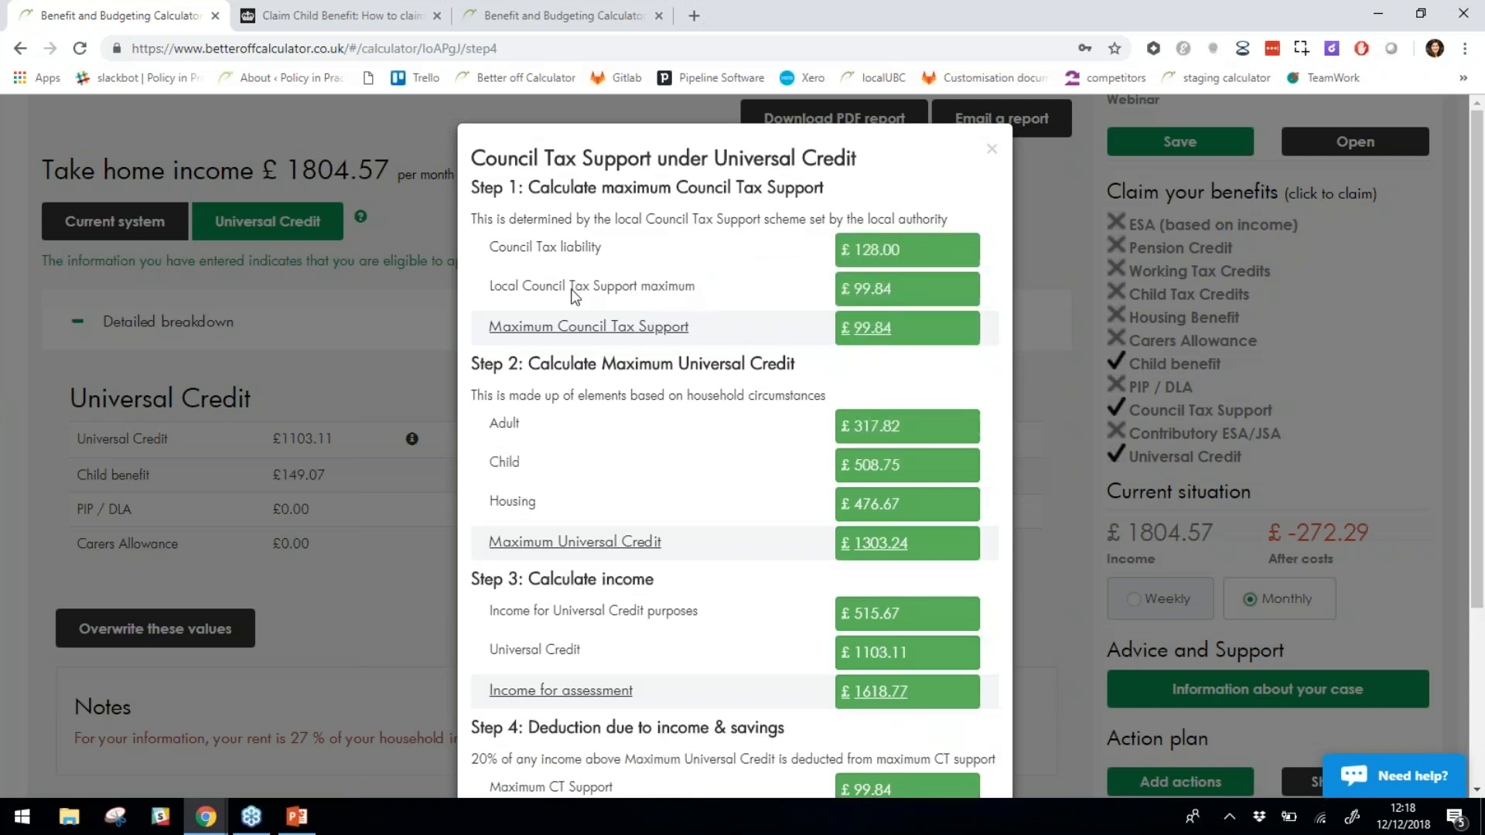
{"action": "scroll", "coordinate": [729, 338], "scroll_direction": "down", "scroll_amount": 1}
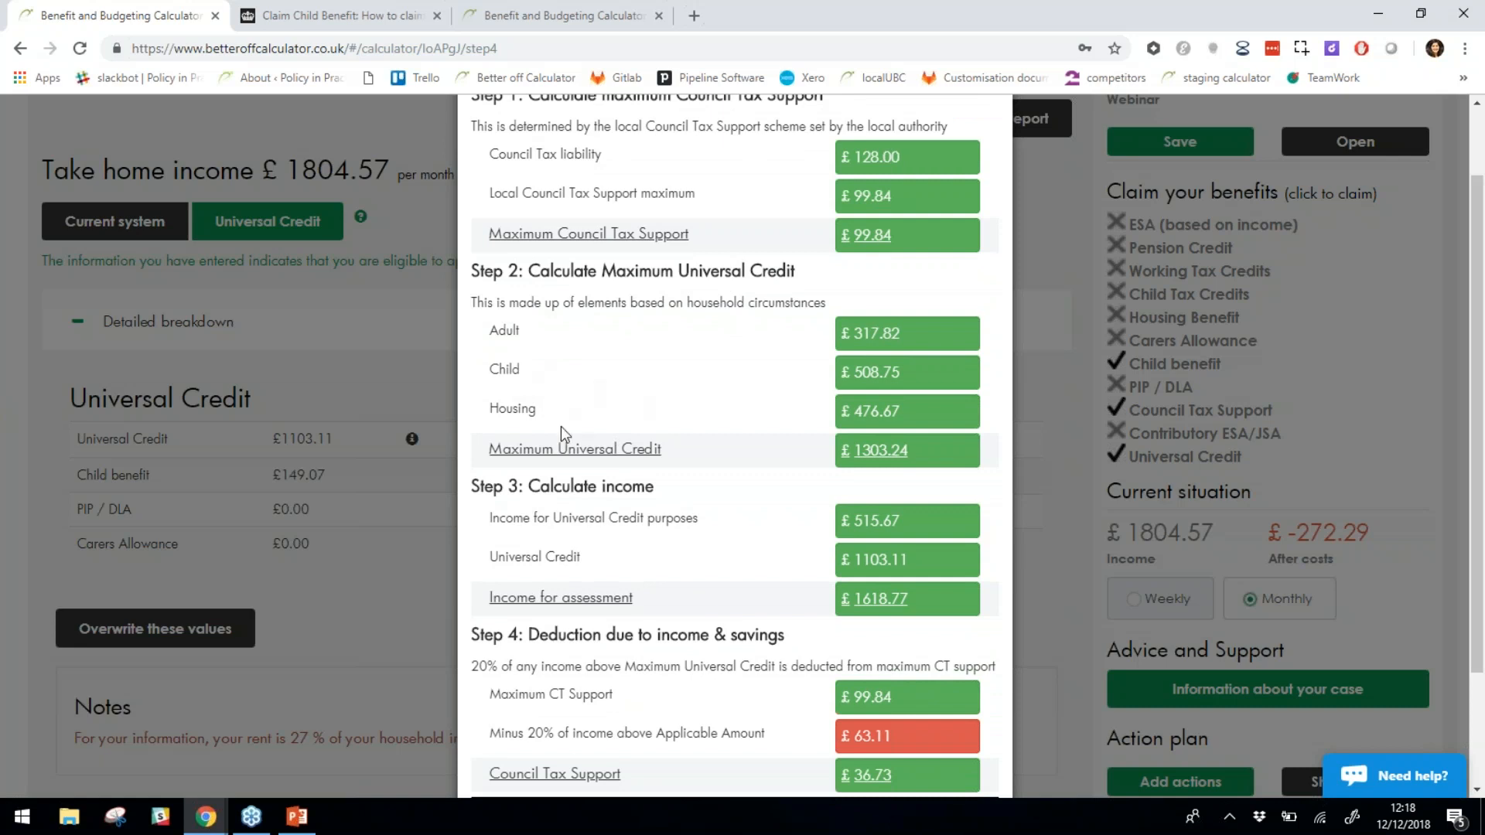
{"action": "scroll", "coordinate": [635, 484], "scroll_direction": "down", "scroll_amount": 2}
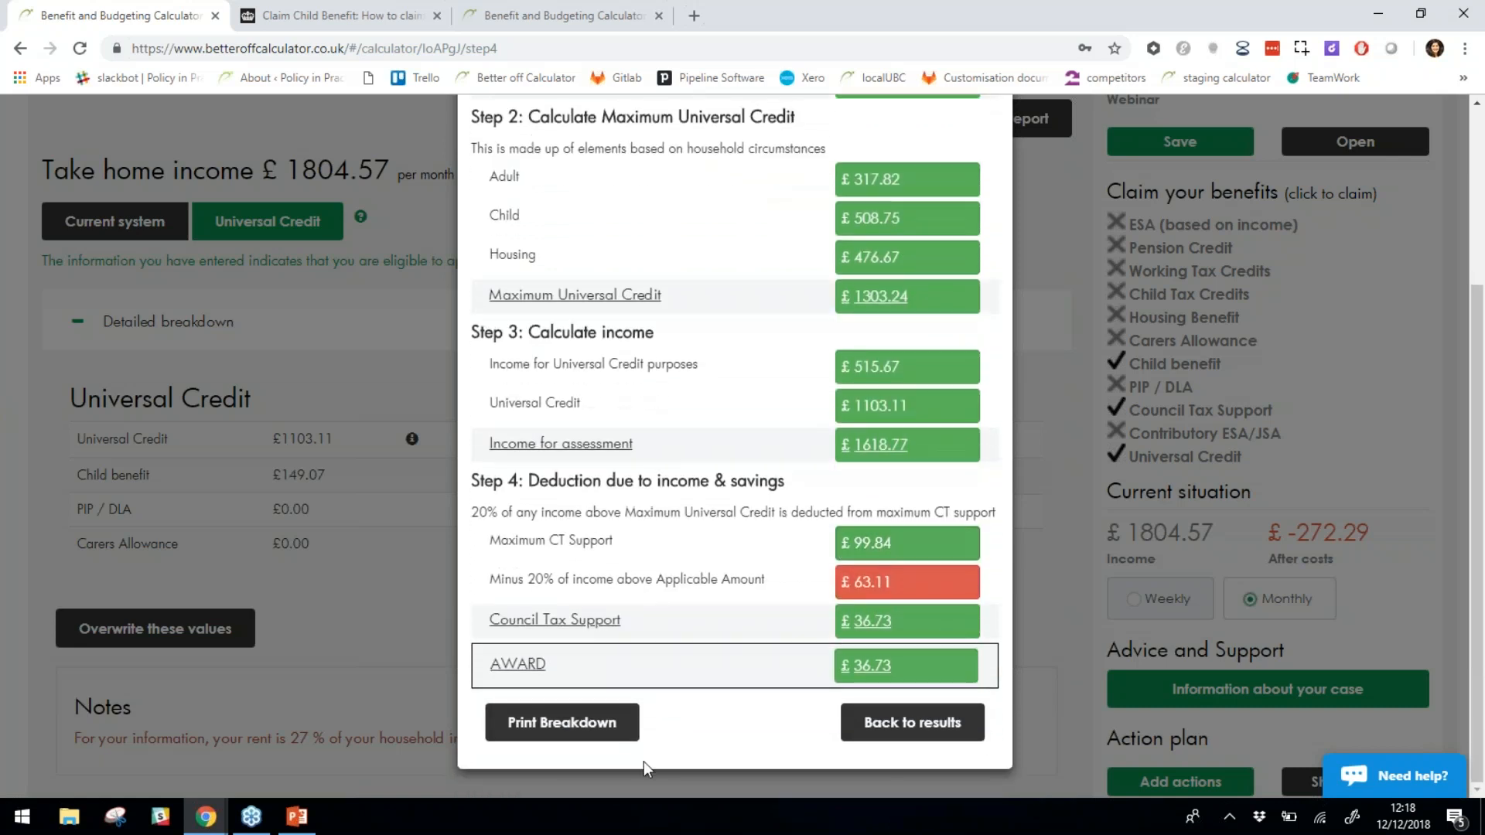
{"action": "scroll", "coordinate": [704, 324], "scroll_direction": "up", "scroll_amount": 3}
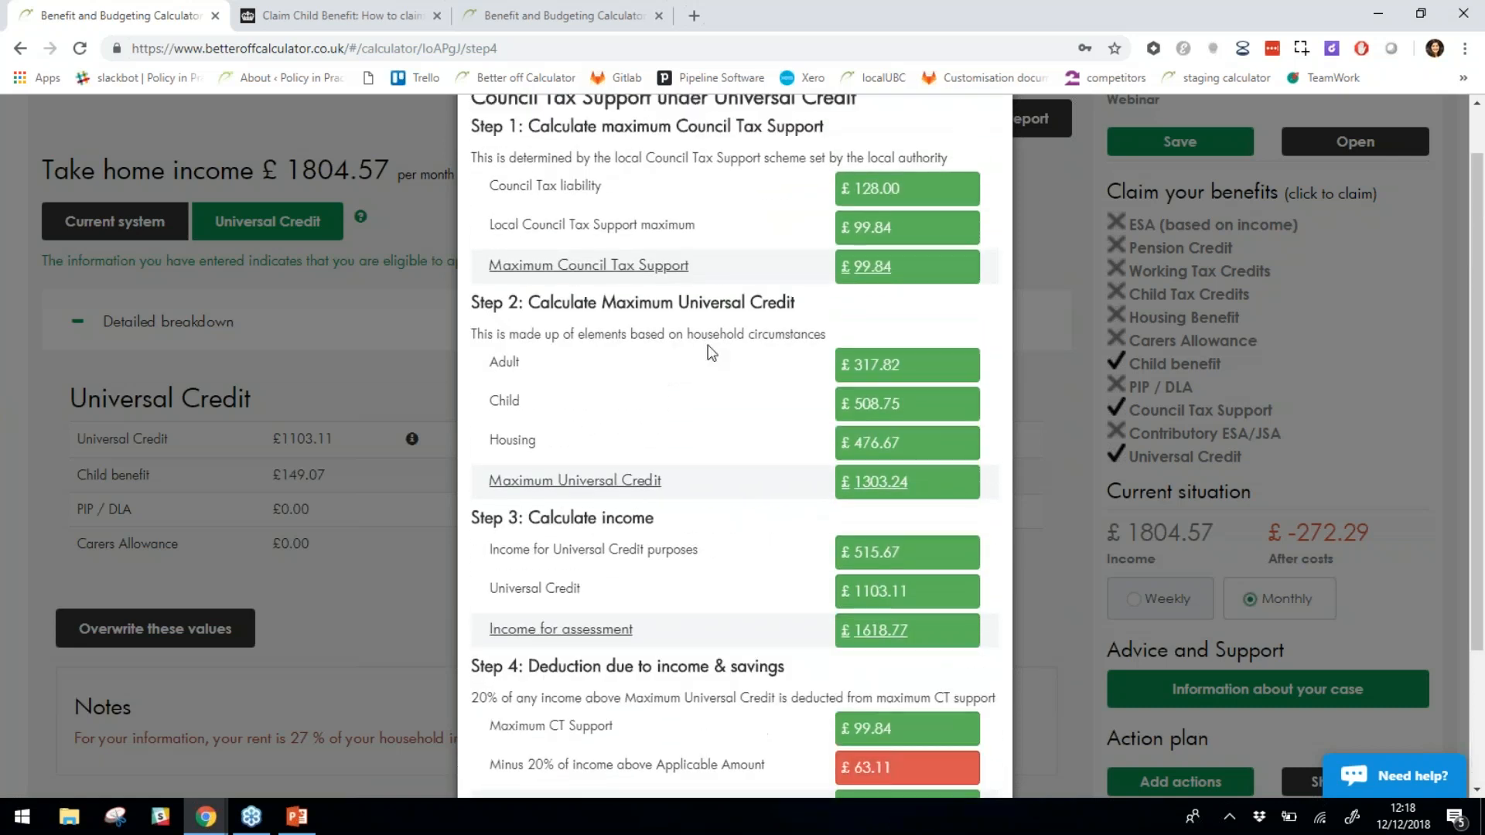
{"action": "scroll", "coordinate": [713, 431], "scroll_direction": "down", "scroll_amount": 3}
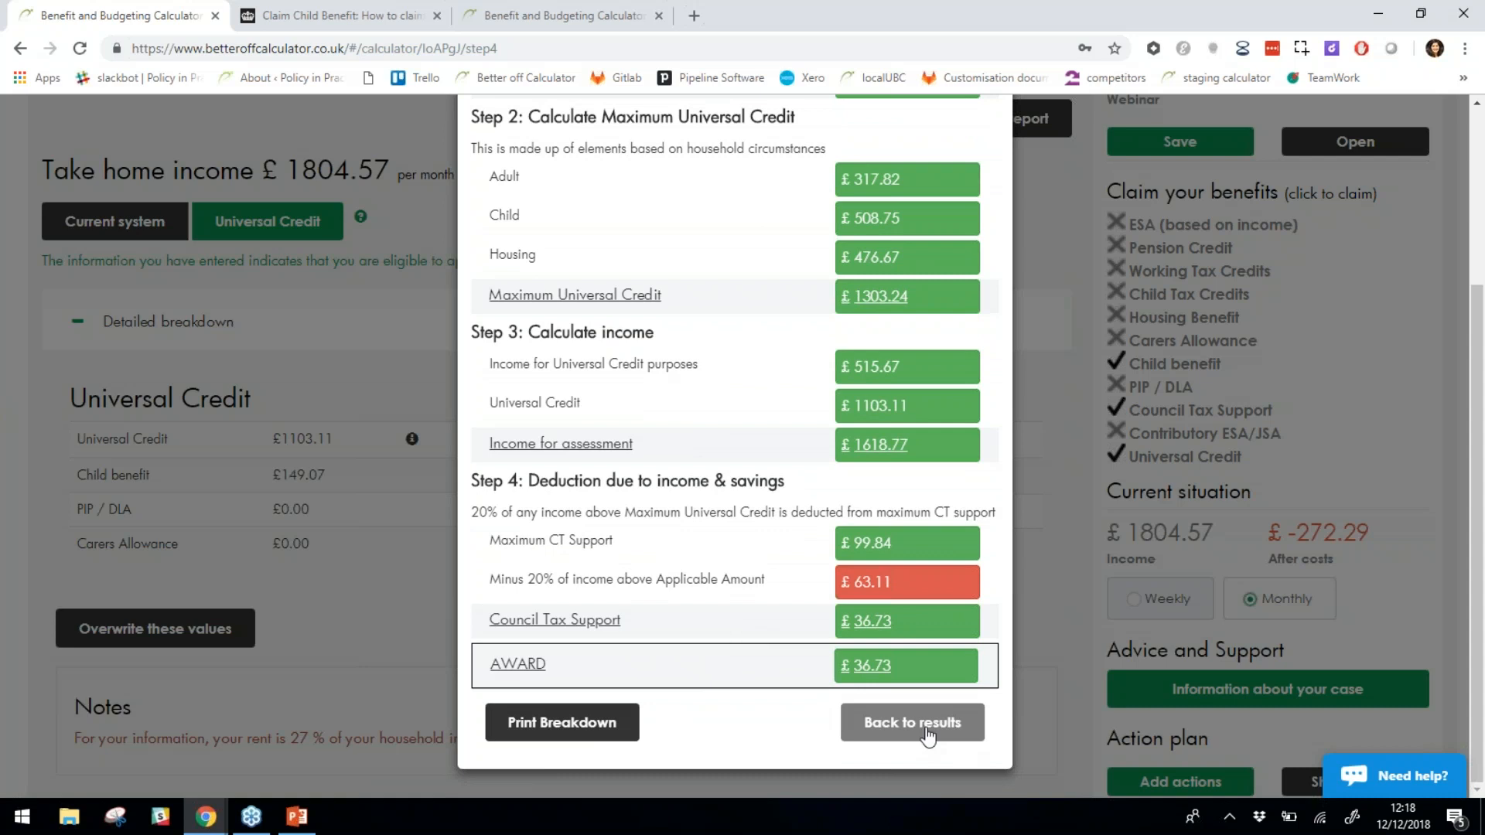
Close the breakdown, note the £515.67 net earnings, and scroll down to Change your earnings.
{"action": "left_click", "coordinate": [927, 731]}
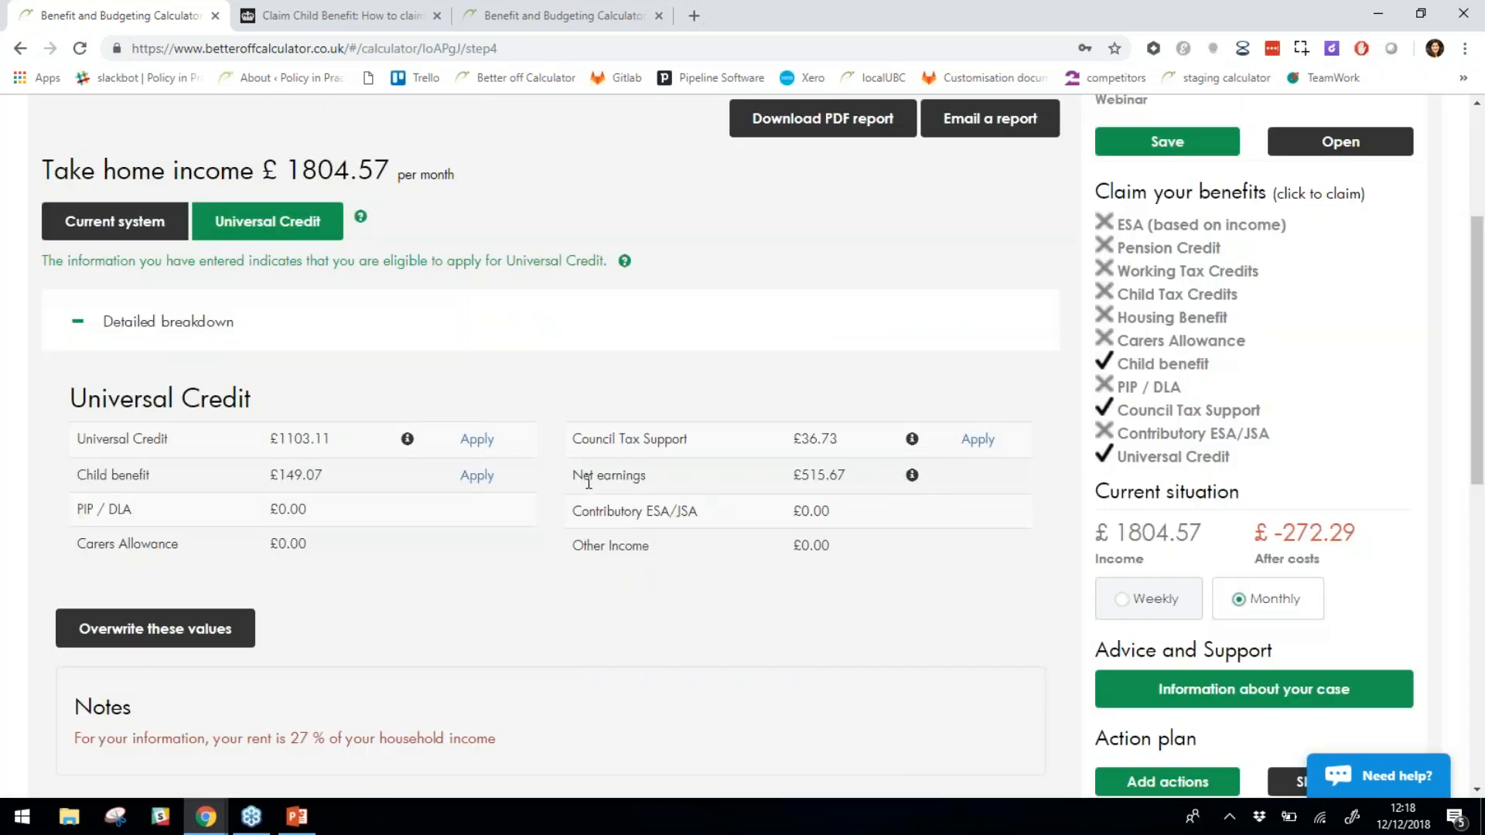
{"action": "left_click_drag", "start_coordinate": [581, 476], "coordinate": [834, 518]}
{"action": "left_click", "coordinate": [798, 547]}
{"action": "scroll", "coordinate": [691, 578], "scroll_direction": "down", "scroll_amount": 1}
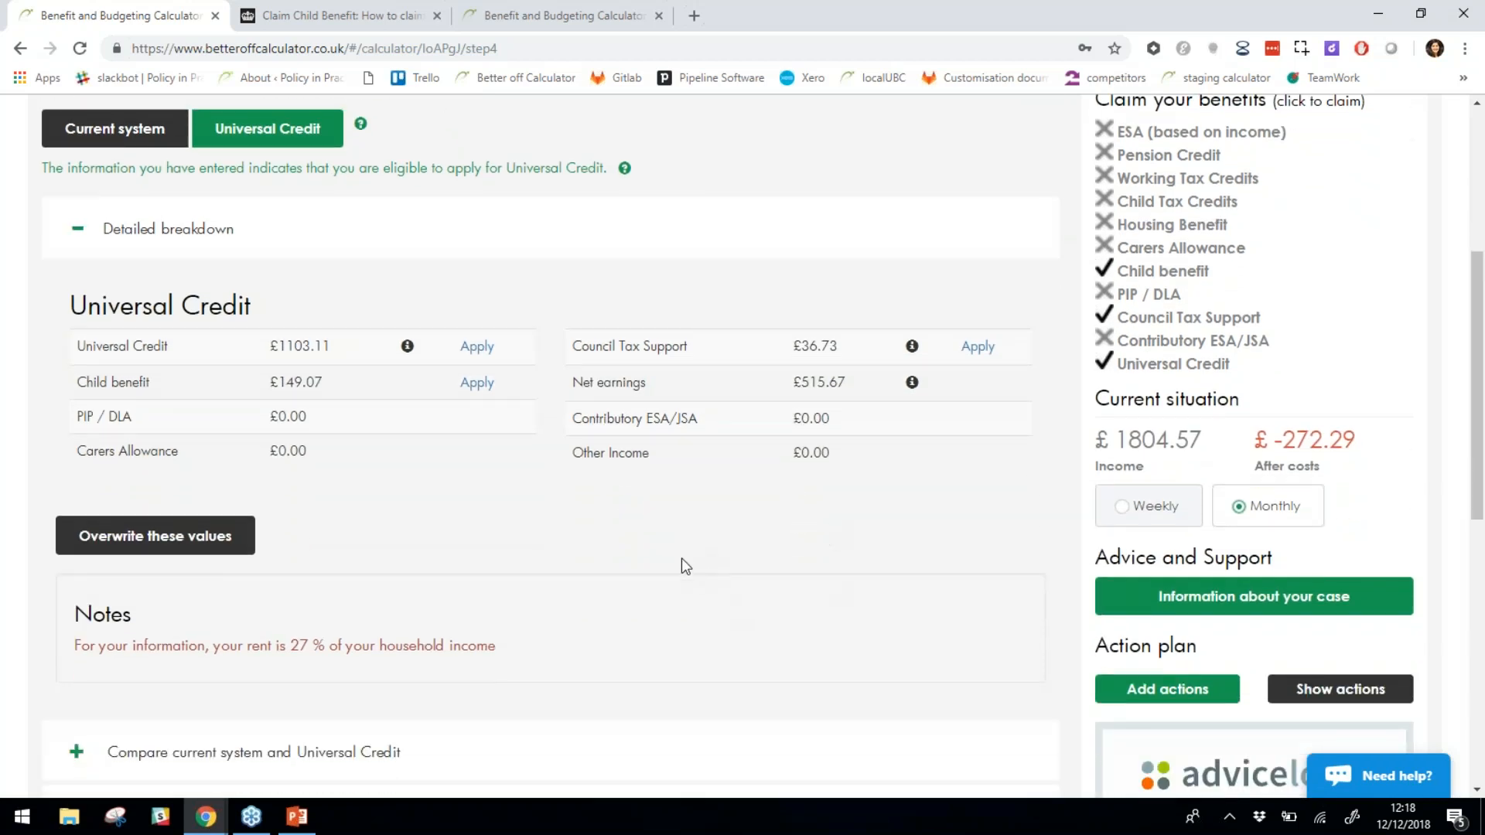
{"action": "scroll", "coordinate": [435, 516], "scroll_direction": "down", "scroll_amount": 1}
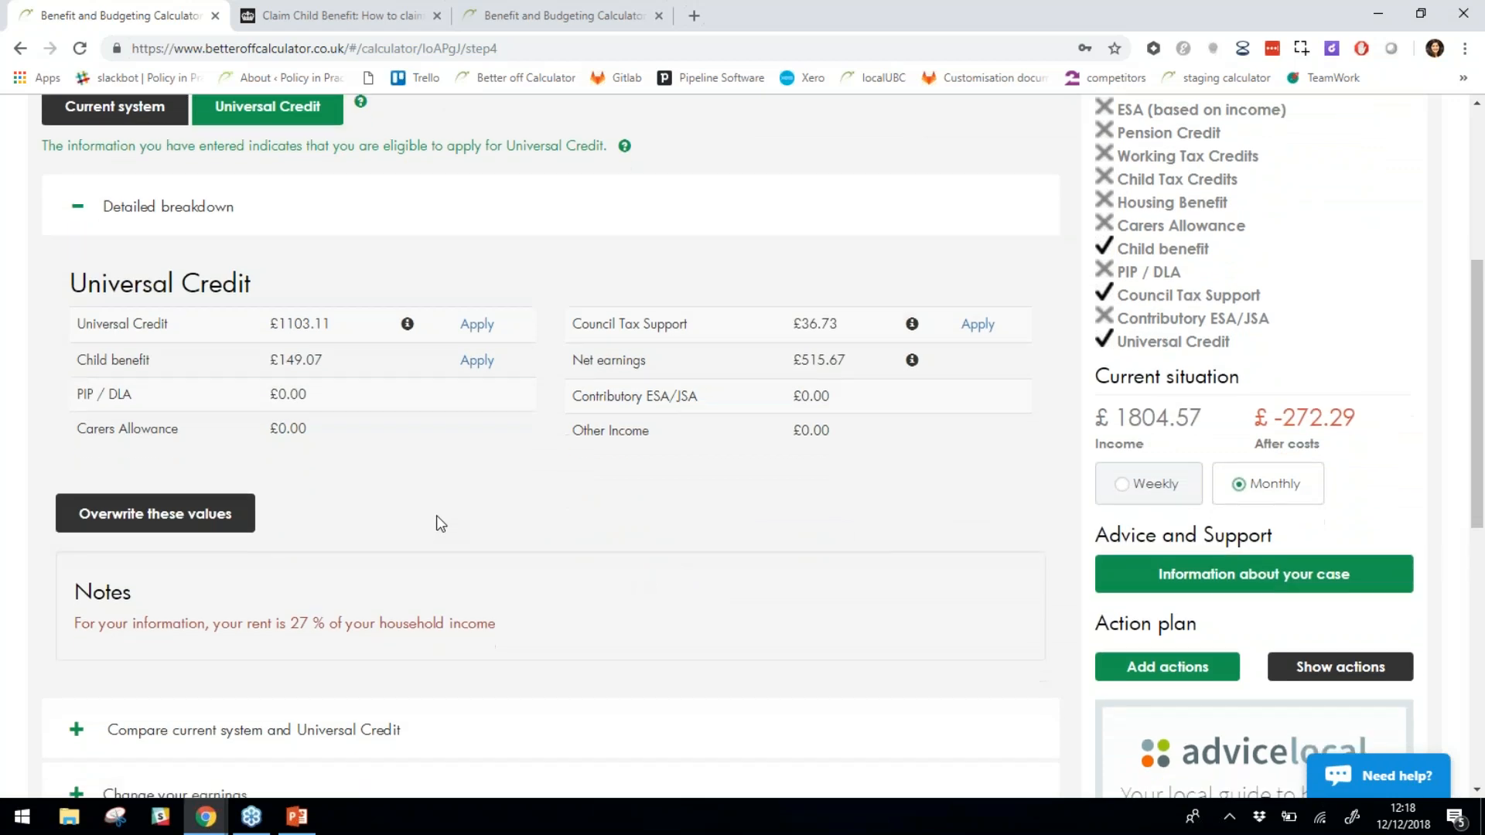
{"action": "scroll", "coordinate": [436, 515], "scroll_direction": "down", "scroll_amount": 2}
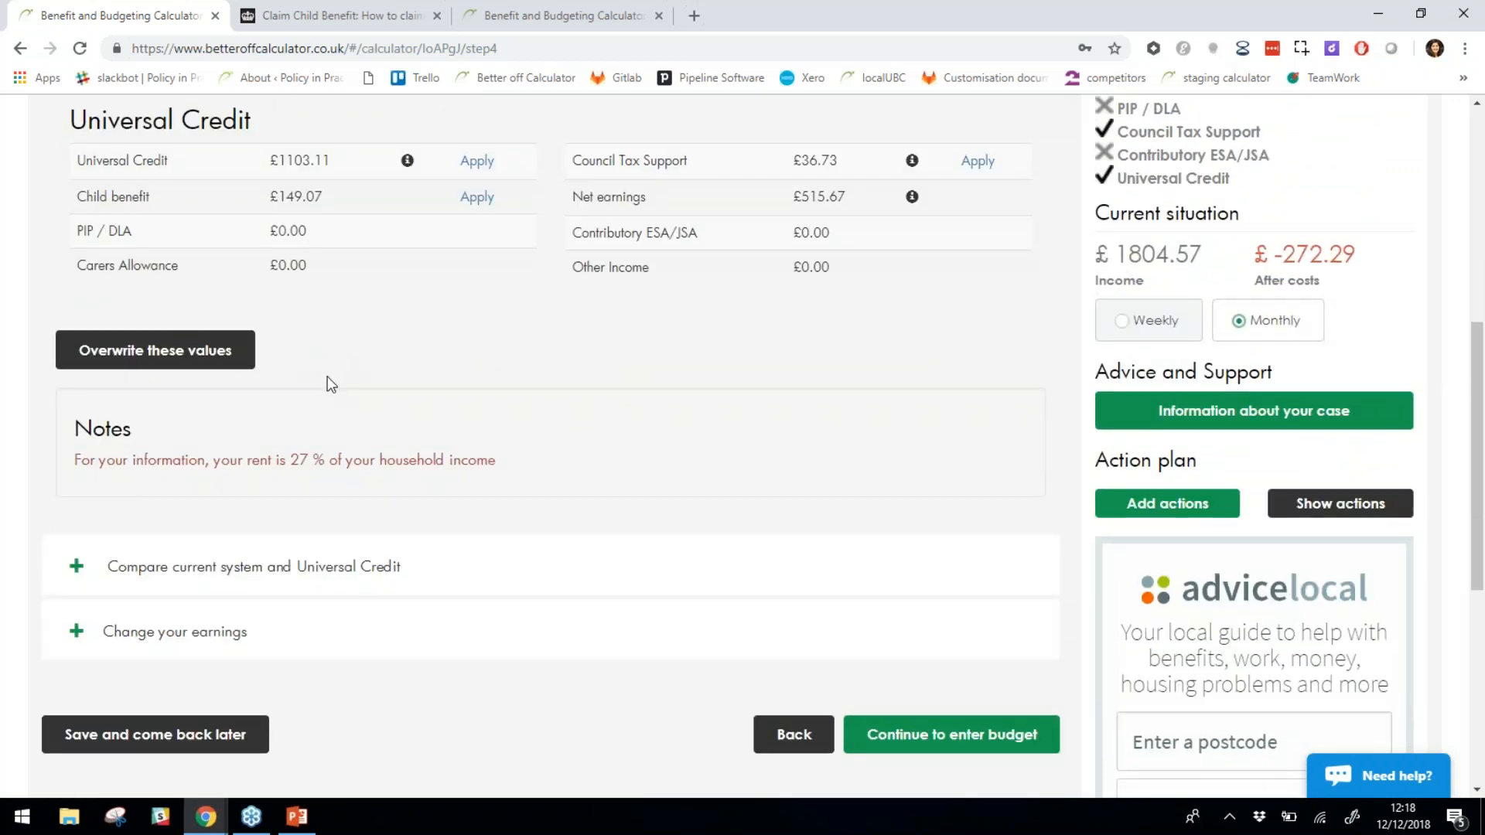
{"action": "scroll", "coordinate": [330, 384], "scroll_direction": "up", "scroll_amount": 1}
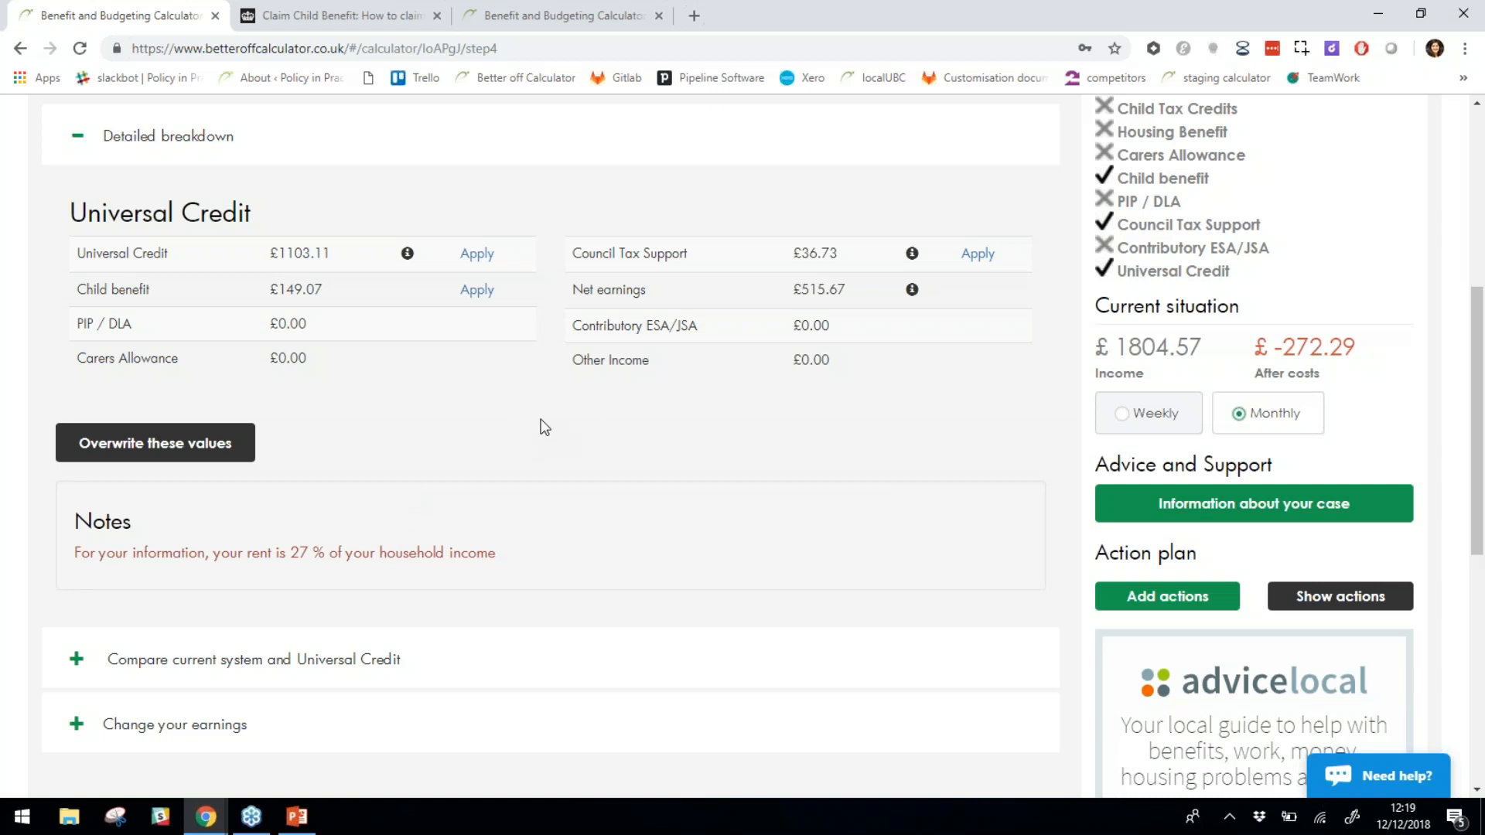
{"action": "scroll", "coordinate": [538, 451], "scroll_direction": "down", "scroll_amount": 2}
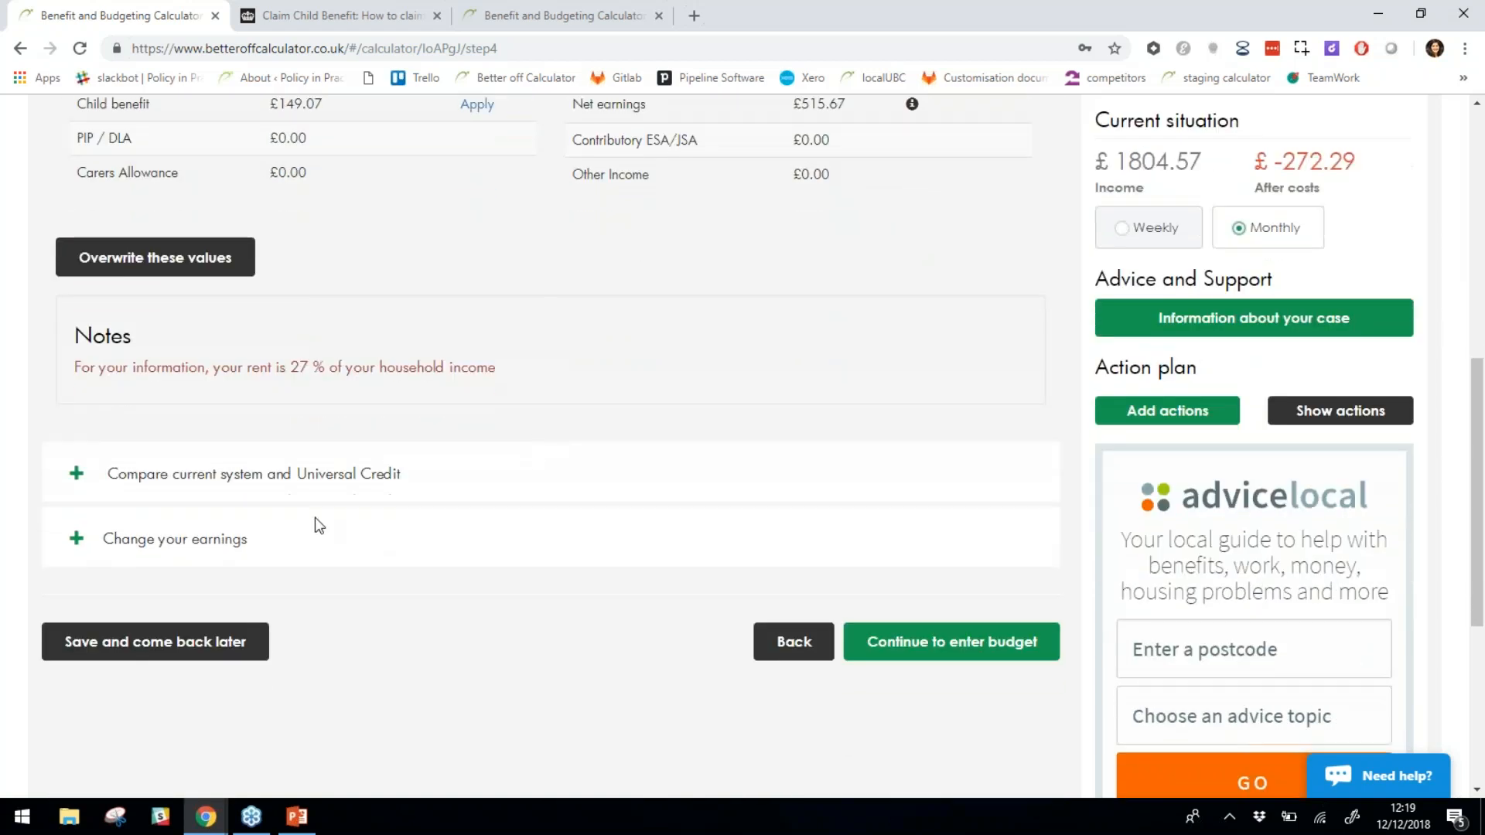
Expand Change your earnings and check the £8.5 hourly wage value.
{"action": "left_click", "coordinate": [196, 540]}
{"action": "scroll", "coordinate": [288, 489], "scroll_direction": "up", "scroll_amount": 5}
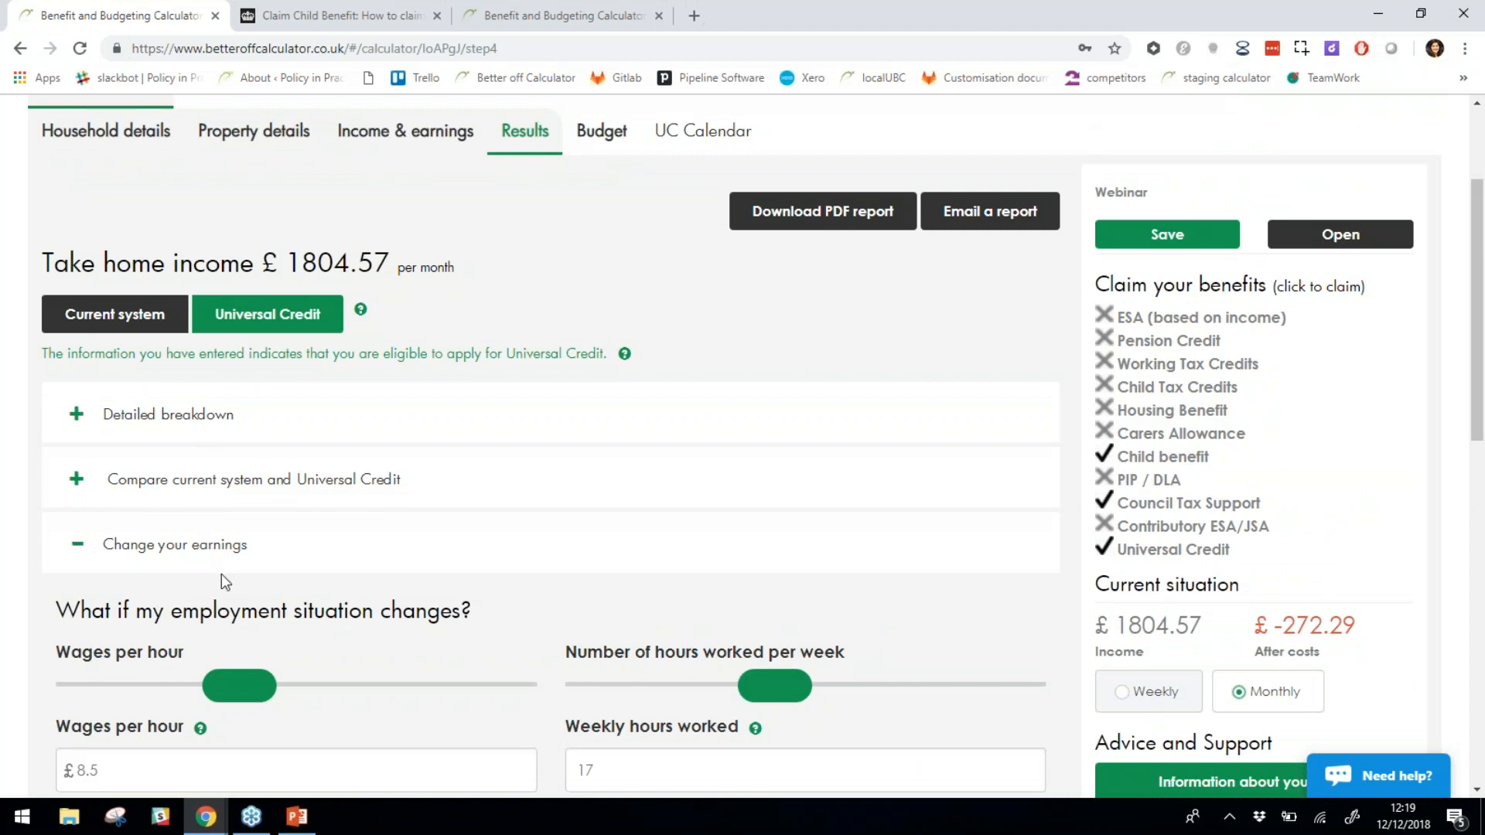
{"action": "scroll", "coordinate": [398, 560], "scroll_direction": "down", "scroll_amount": 1}
{"action": "scroll", "coordinate": [398, 560], "scroll_direction": "down", "scroll_amount": 5}
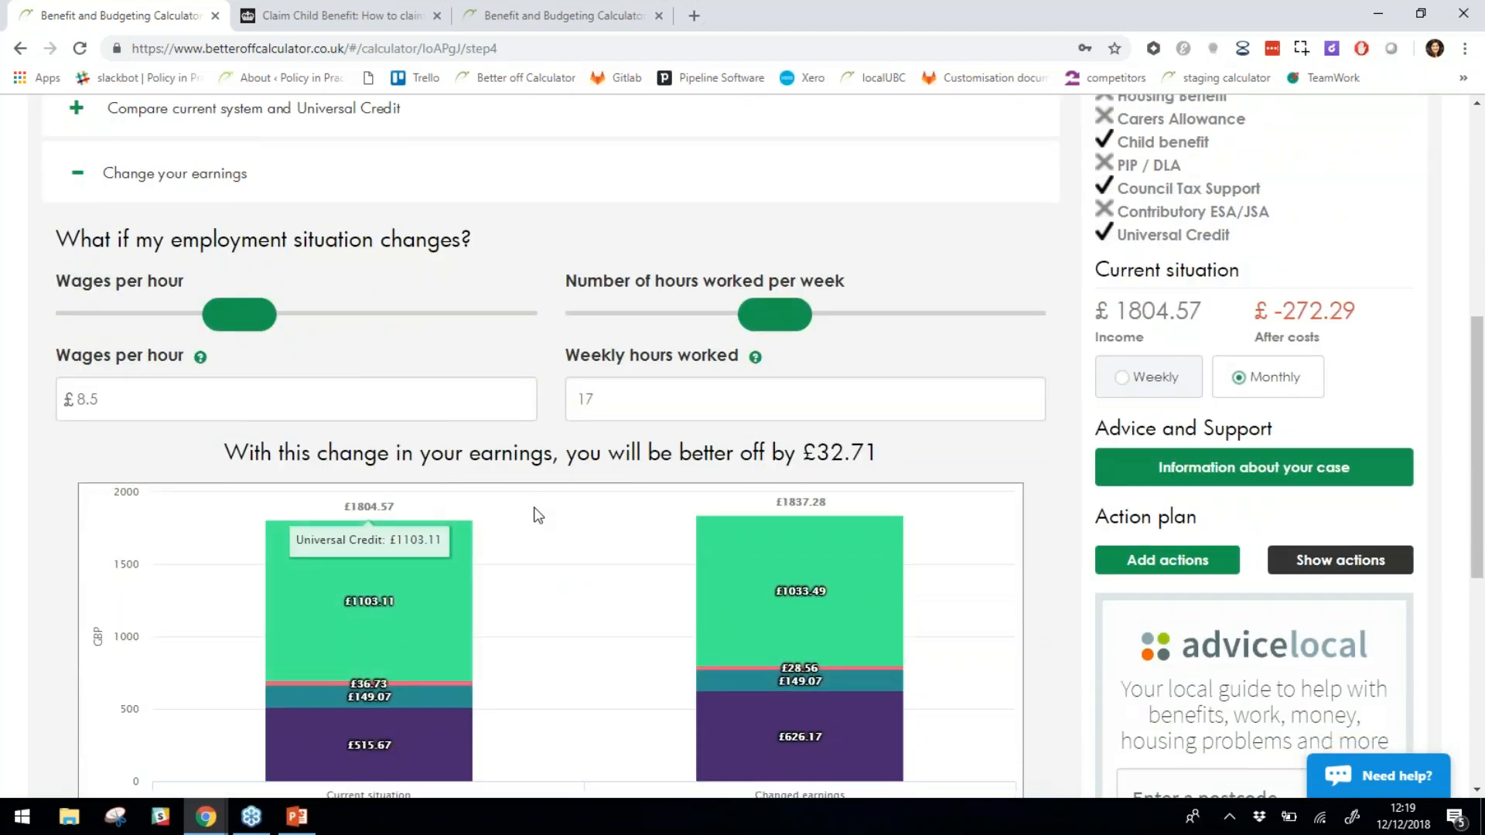
{"action": "scroll", "coordinate": [534, 514], "scroll_direction": "down", "scroll_amount": 1}
{"action": "mouse_move", "coordinate": [407, 513]}
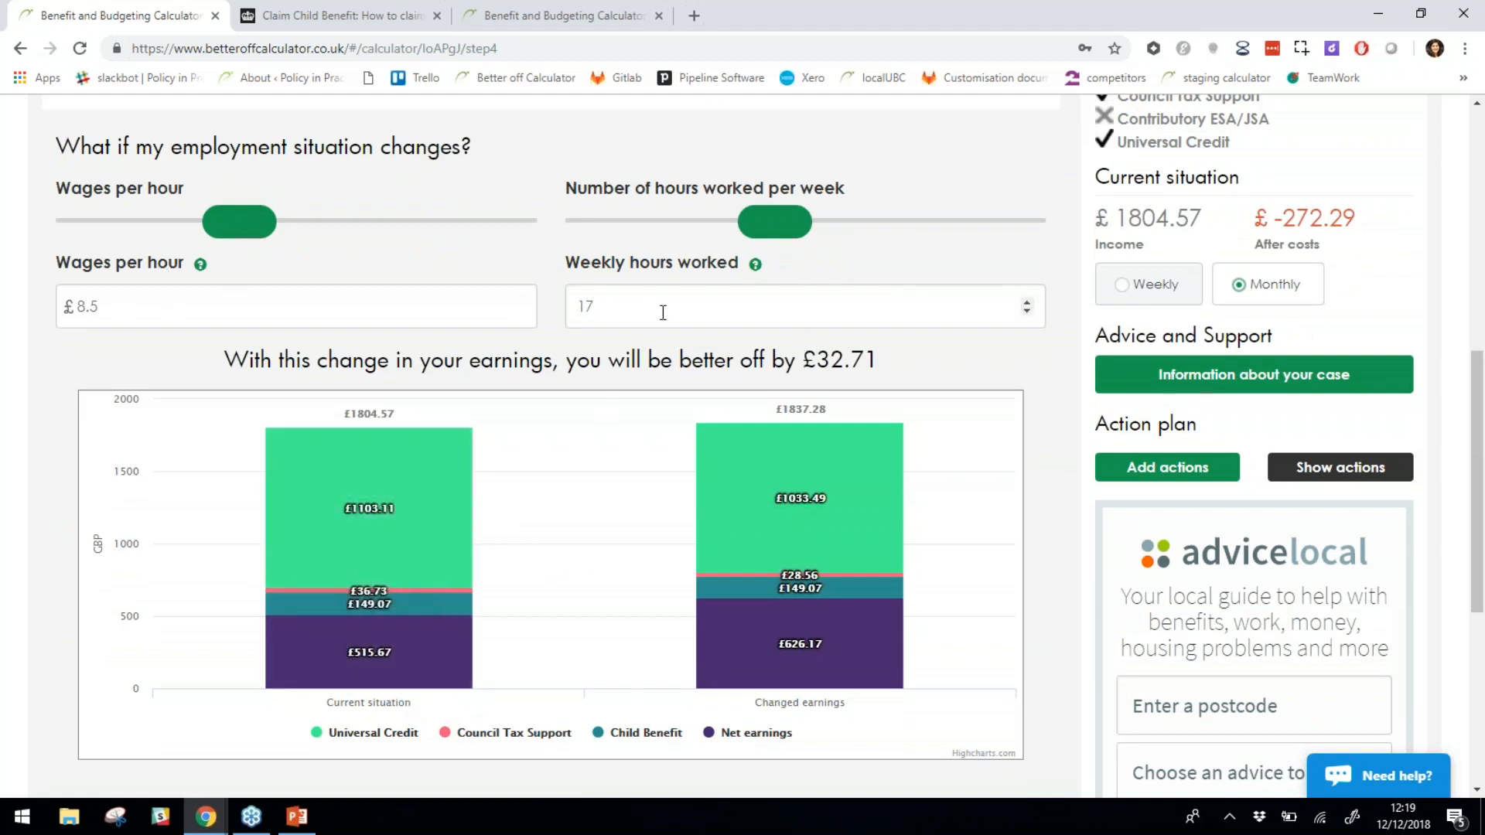
{"action": "left_click_drag", "start_coordinate": [144, 313], "coordinate": [30, 313]}
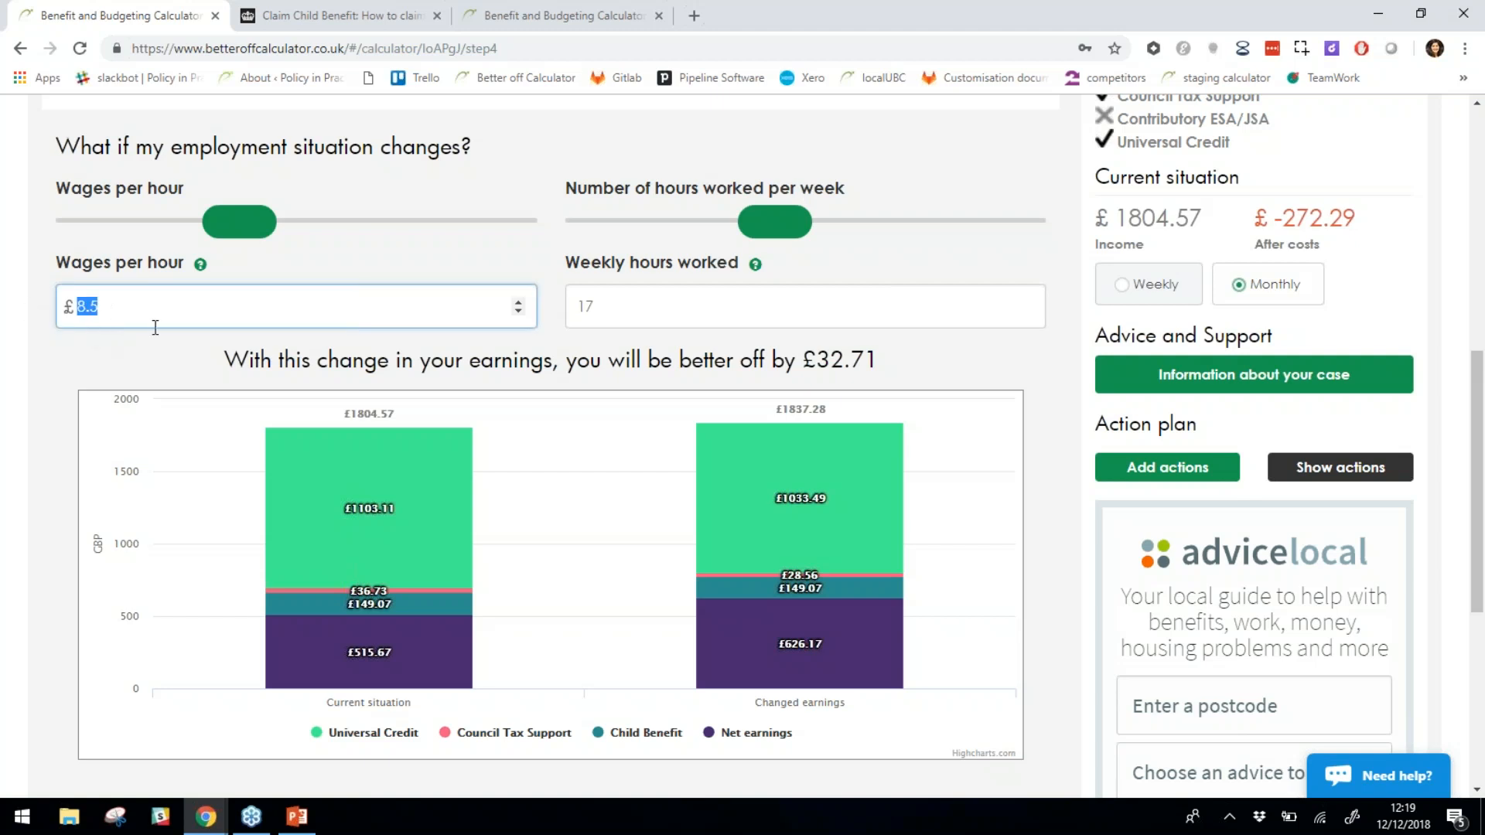
{"action": "key", "text": "Tab"}
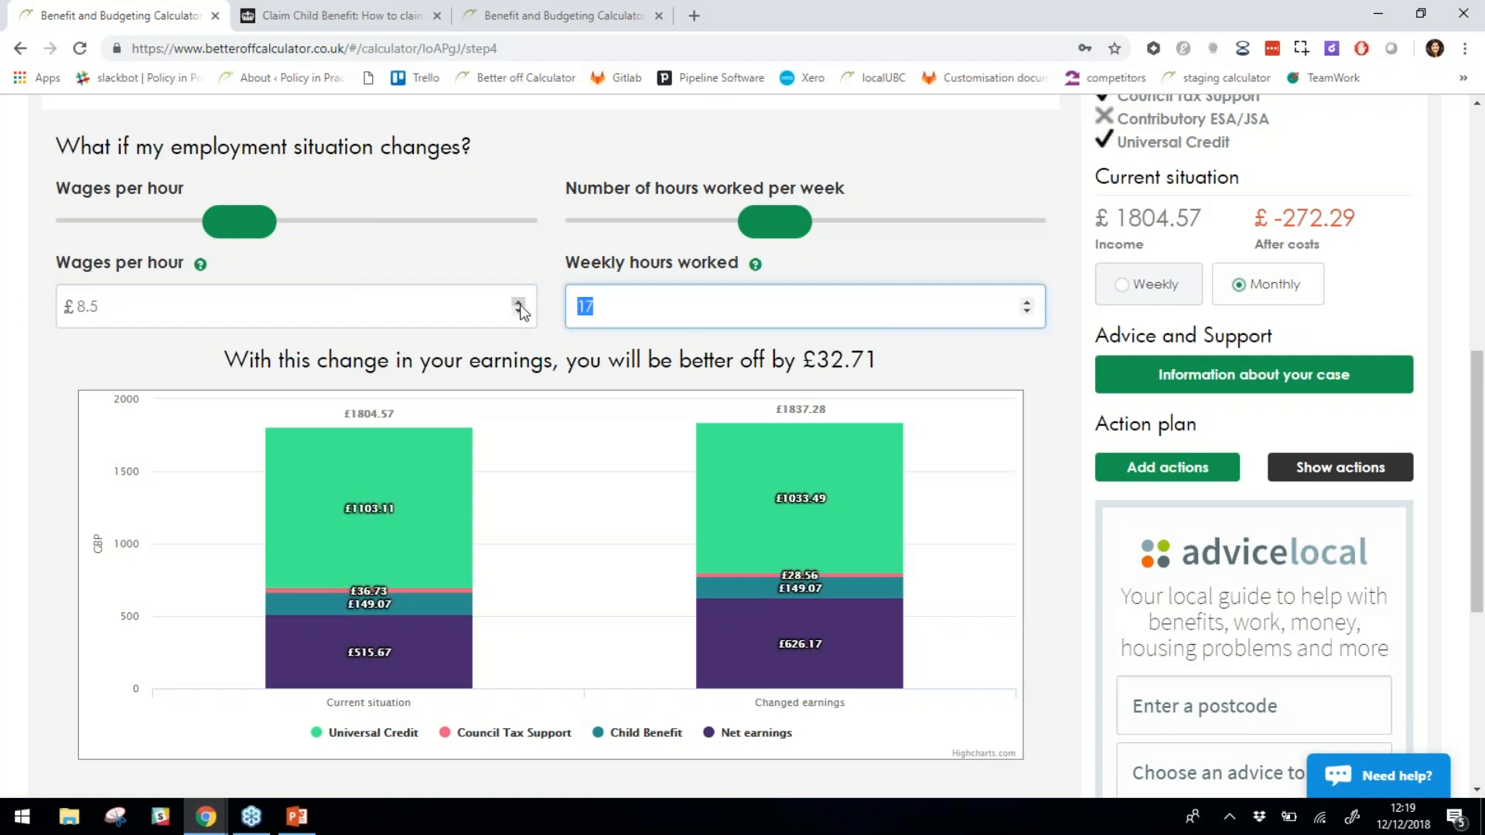
Slide weekly hours up to 28 and 38, then back to 16, and review the £21.81 better-off chart.
{"action": "left_click_drag", "start_coordinate": [790, 220], "coordinate": [889, 223]}
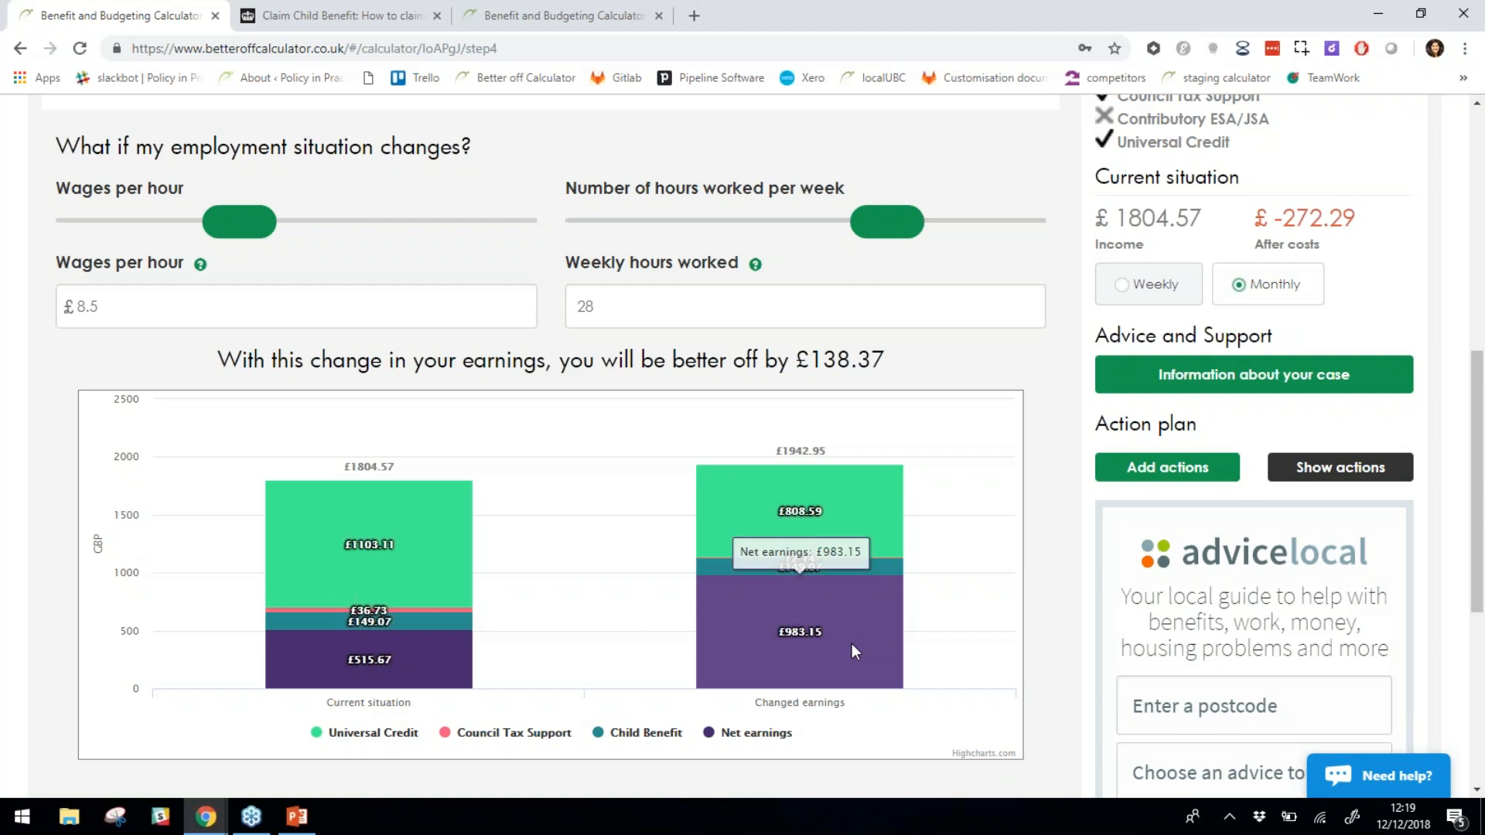
{"action": "left_click", "coordinate": [627, 322]}
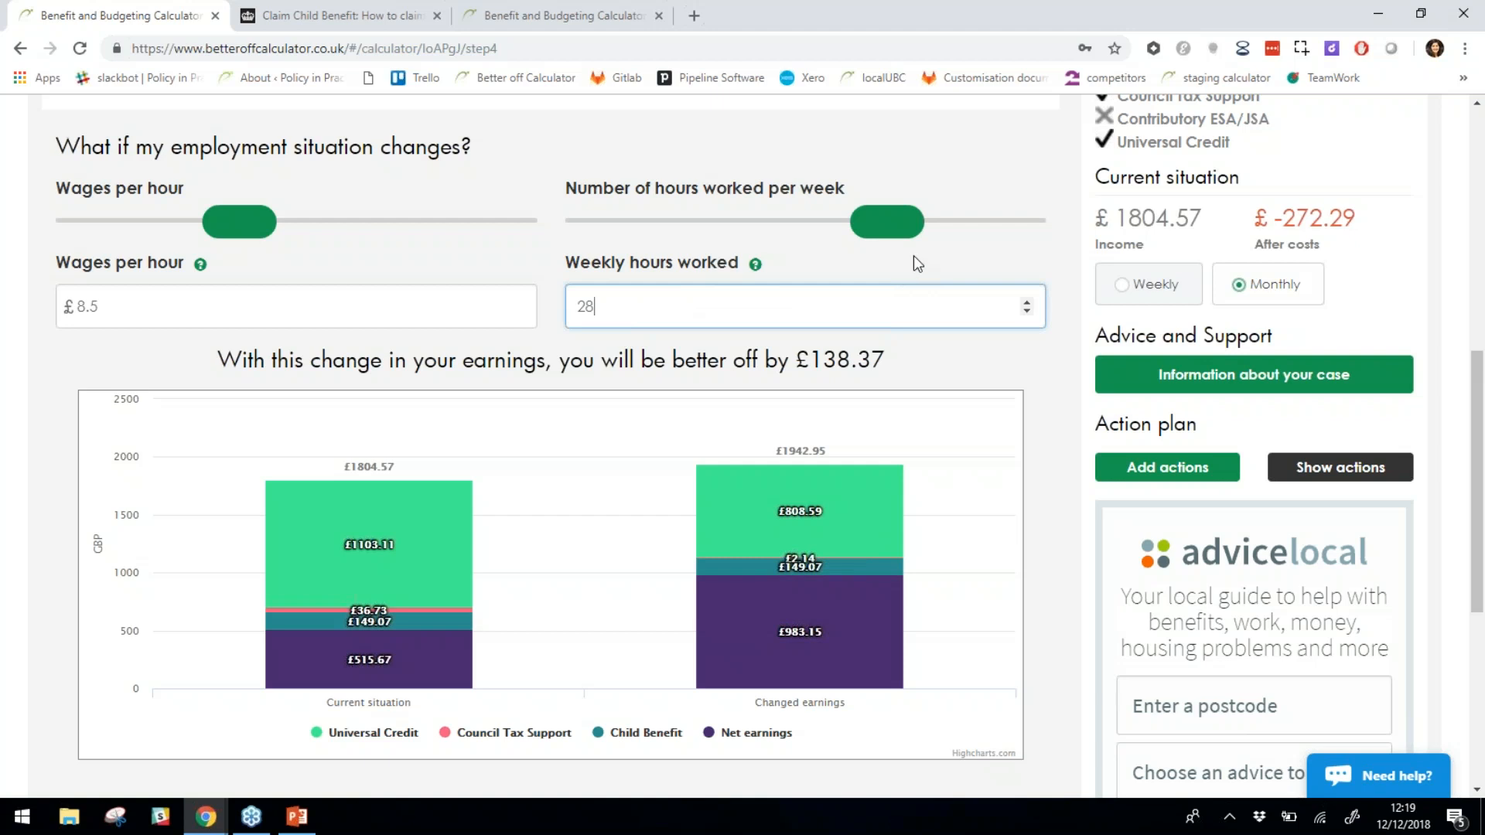
{"action": "left_click_drag", "start_coordinate": [890, 222], "coordinate": [986, 221]}
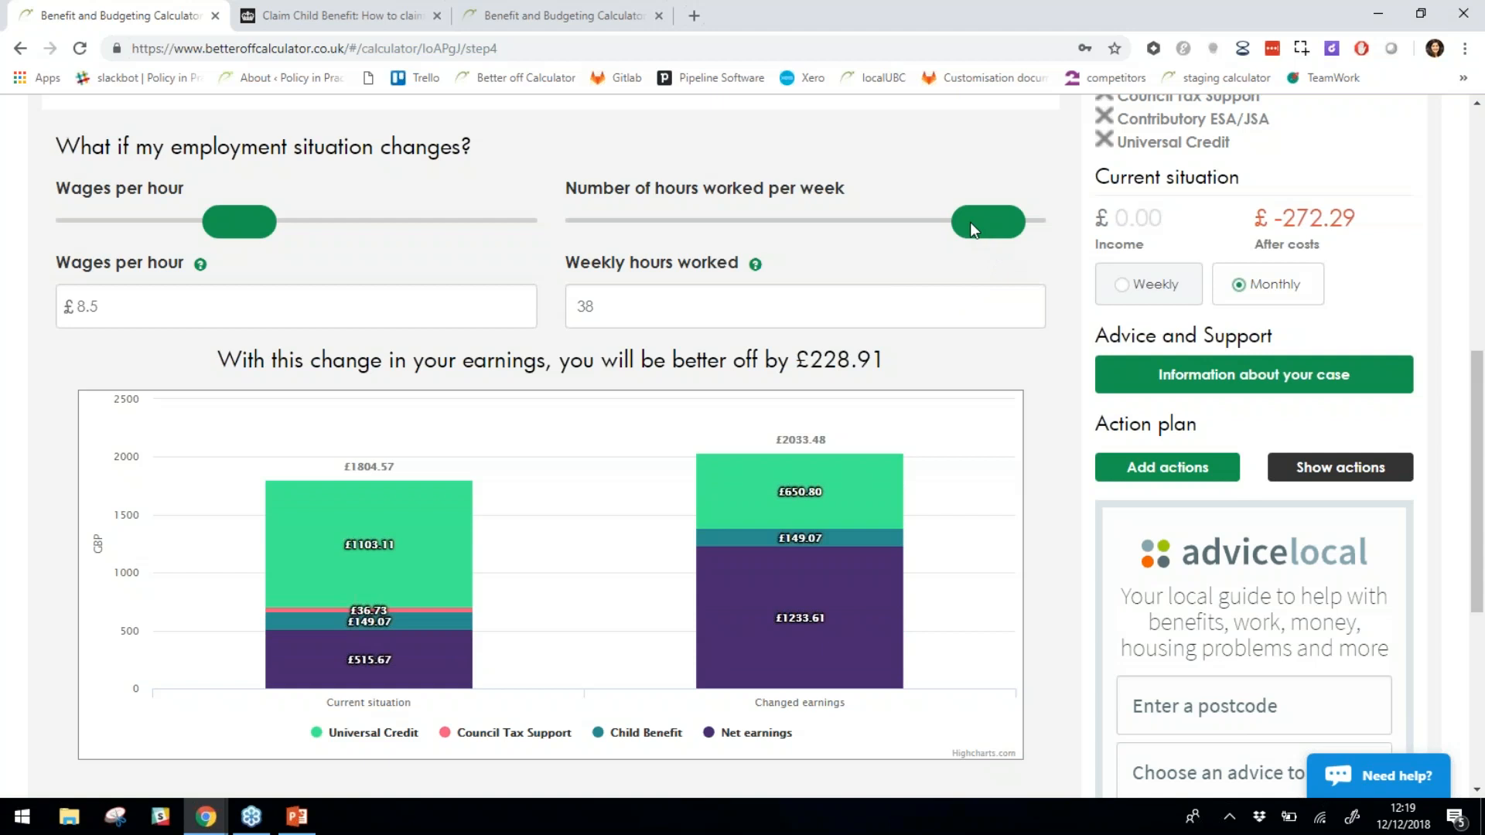
{"action": "left_click_drag", "start_coordinate": [970, 221], "coordinate": [757, 222]}
{"action": "scroll", "coordinate": [553, 421], "scroll_direction": "down", "scroll_amount": 3}
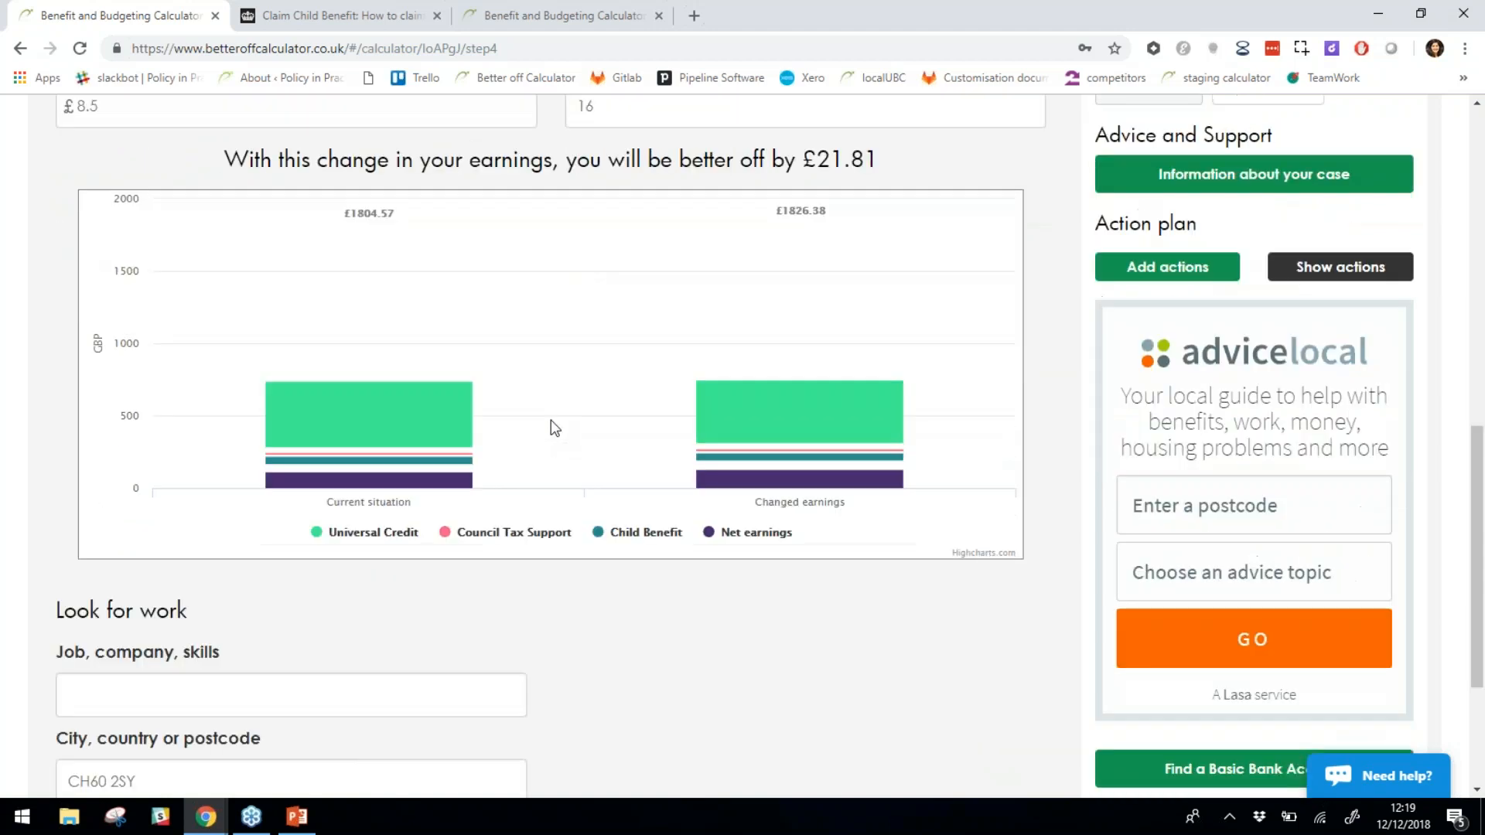
{"action": "scroll", "coordinate": [551, 420], "scroll_direction": "down", "scroll_amount": 2}
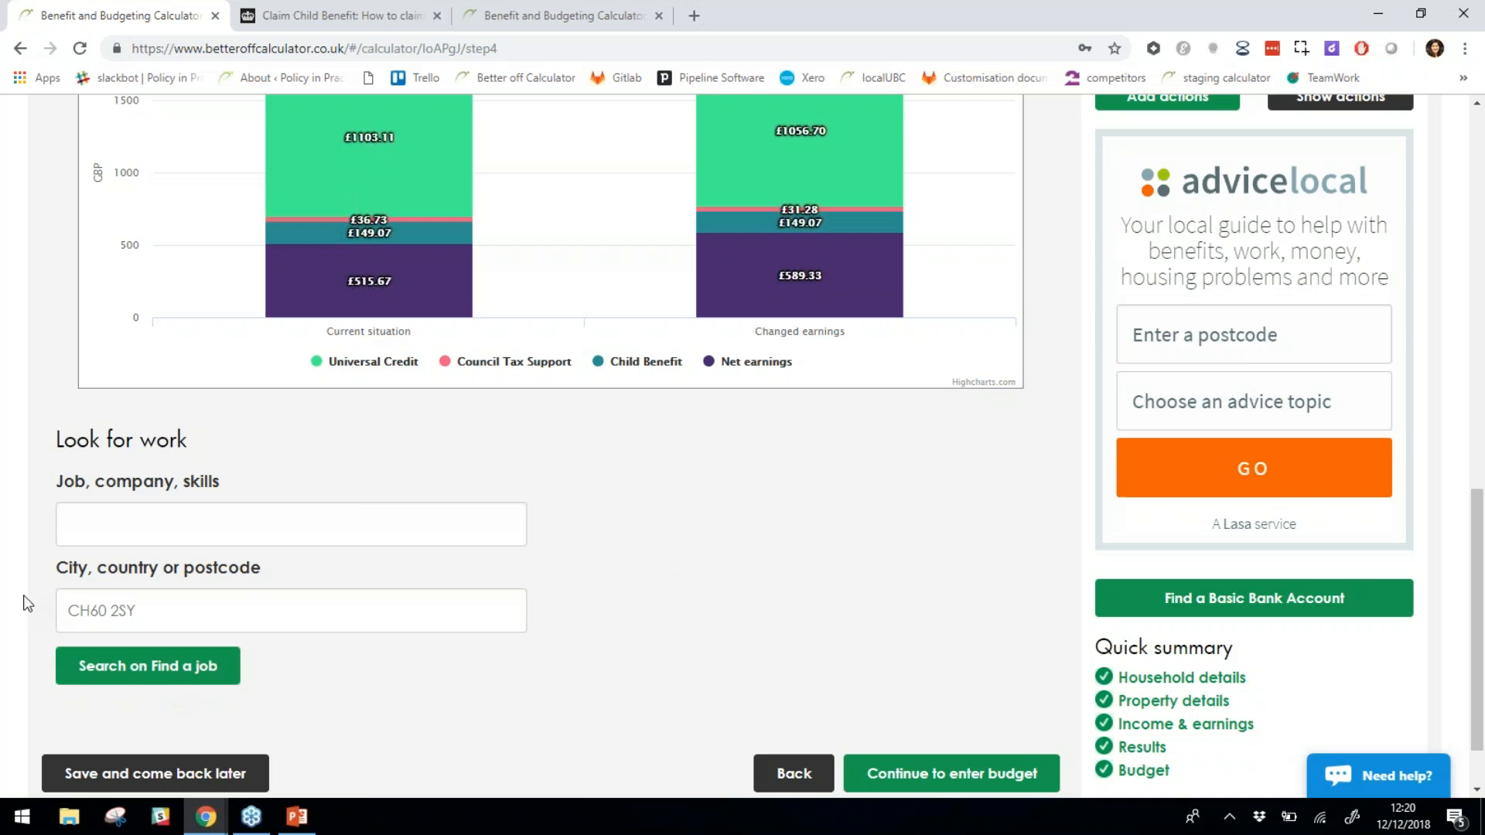
{"action": "scroll", "coordinate": [694, 709], "scroll_direction": "up", "scroll_amount": 1}
{"action": "scroll", "coordinate": [689, 701], "scroll_direction": "up", "scroll_amount": 4}
{"action": "scroll", "coordinate": [690, 701], "scroll_direction": "down", "scroll_amount": 3}
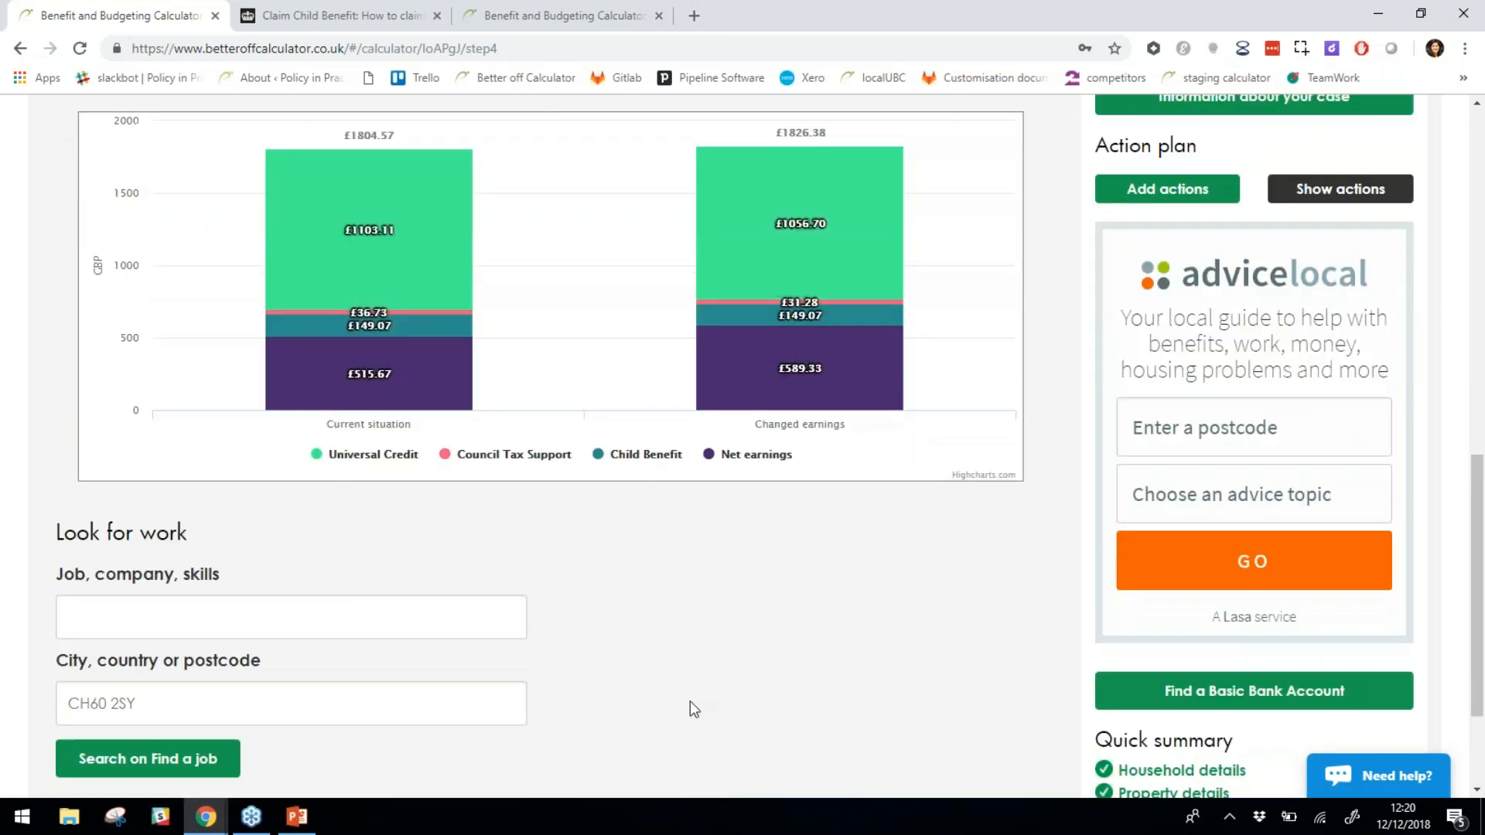
{"action": "scroll", "coordinate": [689, 701], "scroll_direction": "up", "scroll_amount": 5}
{"action": "scroll", "coordinate": [685, 452], "scroll_direction": "up", "scroll_amount": 6}
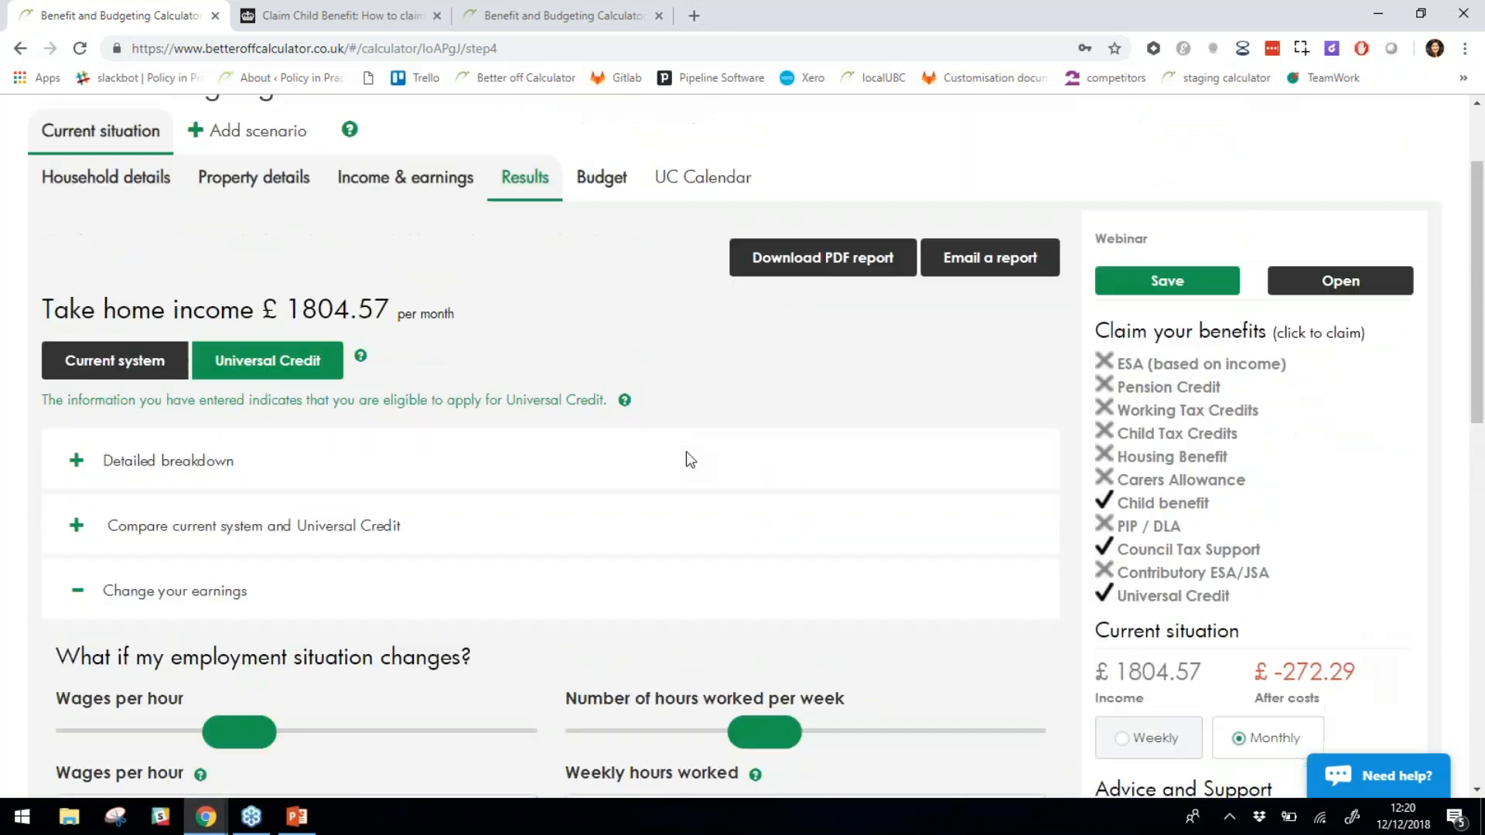
{"action": "scroll", "coordinate": [741, 487], "scroll_direction": "down", "scroll_amount": 3}
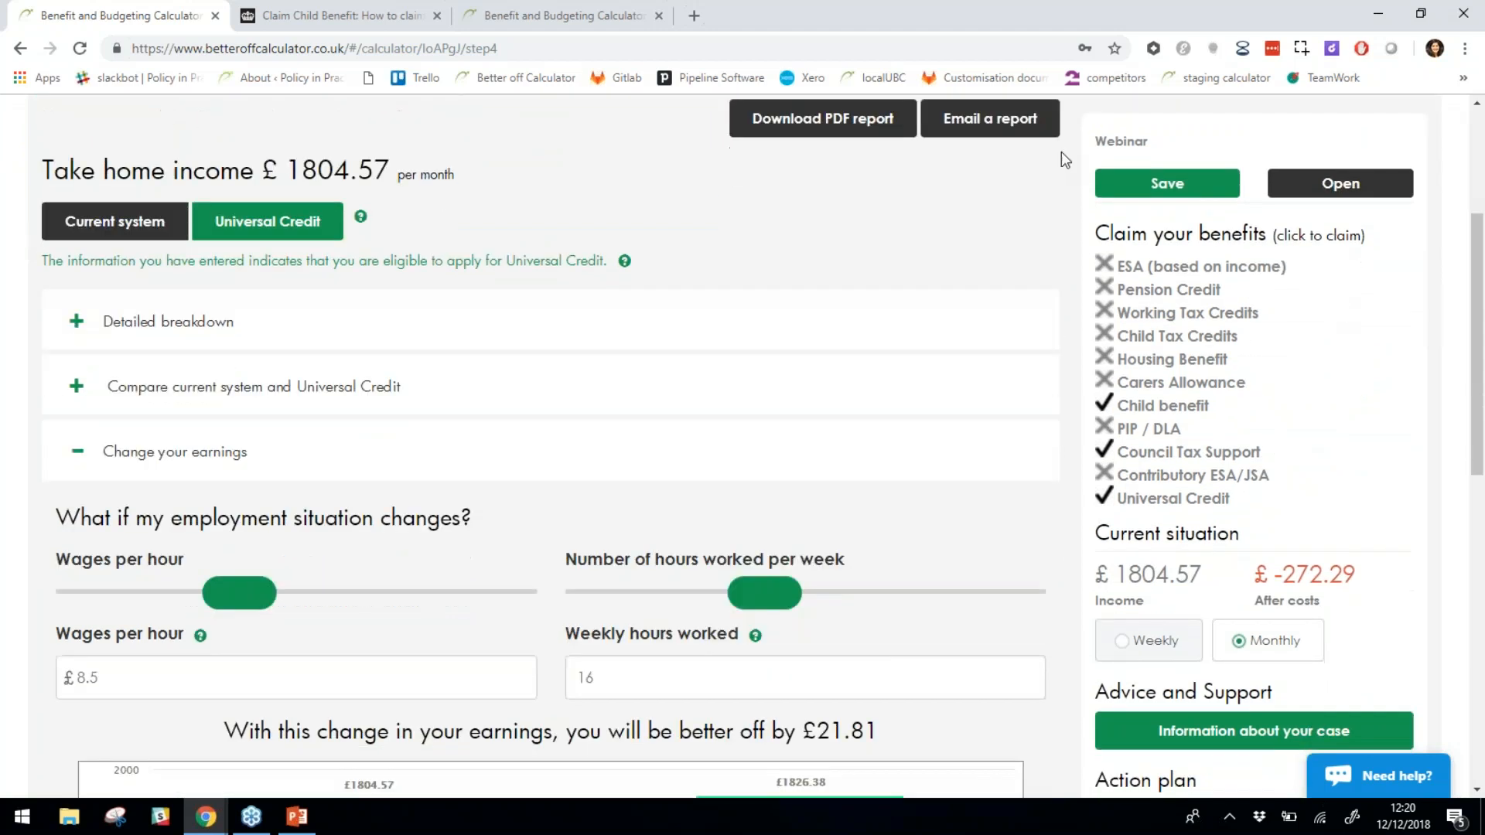
{"action": "scroll", "coordinate": [1256, 605], "scroll_direction": "down", "scroll_amount": 1}
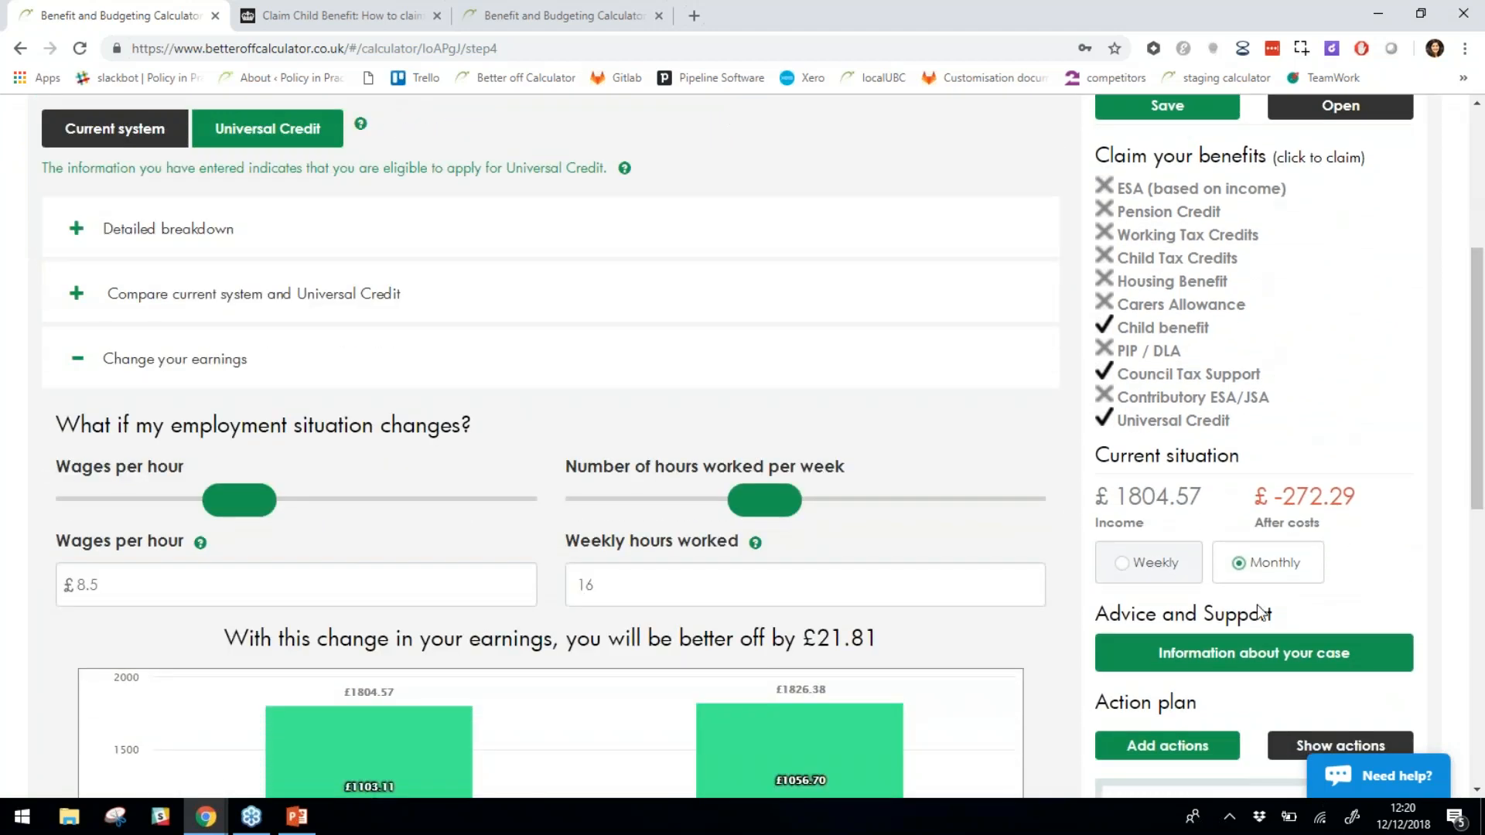
{"action": "scroll", "coordinate": [1235, 570], "scroll_direction": "down", "scroll_amount": 2}
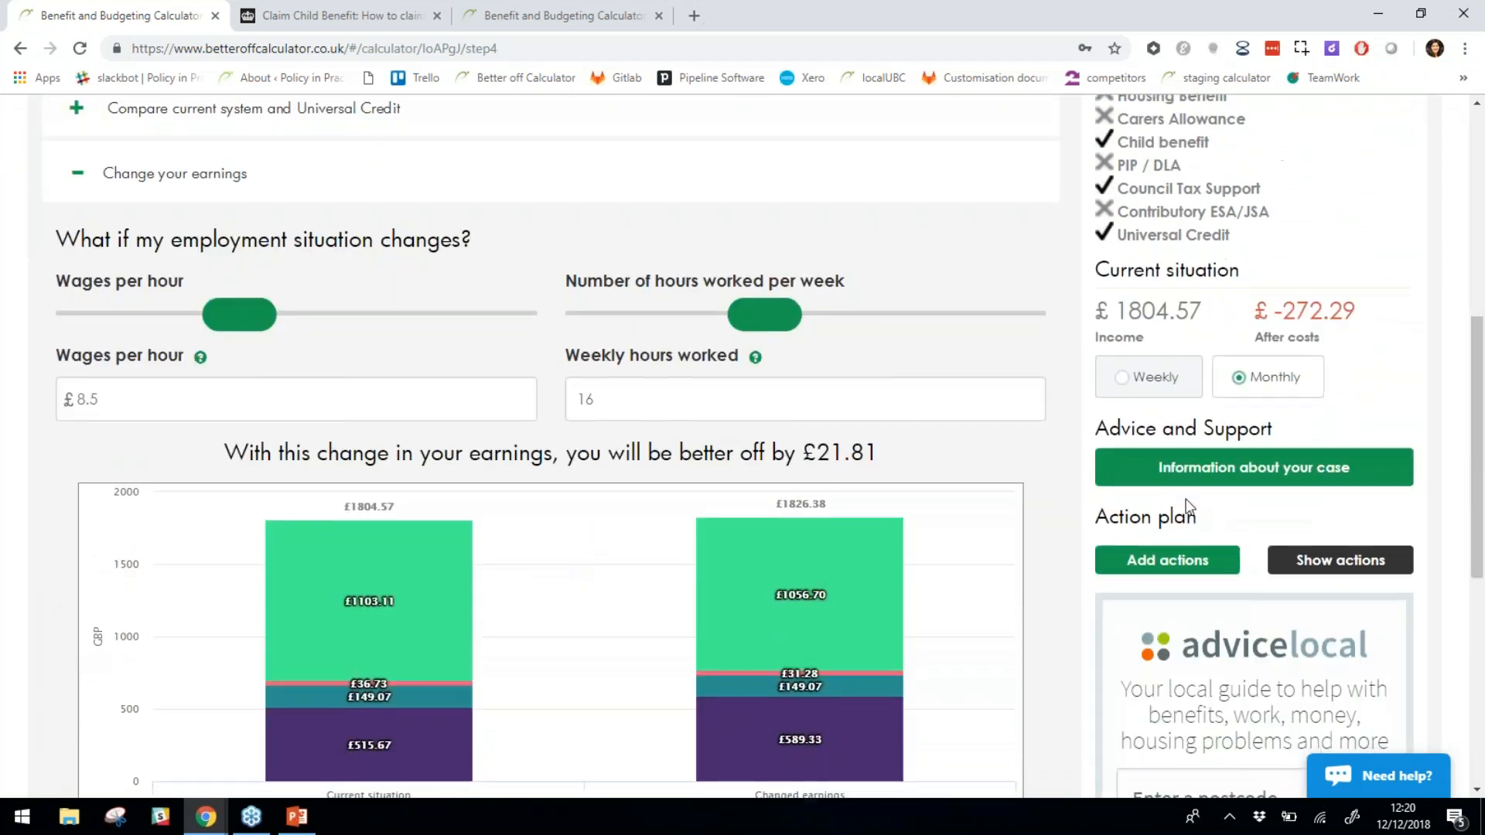
{"action": "left_click", "coordinate": [1309, 485]}
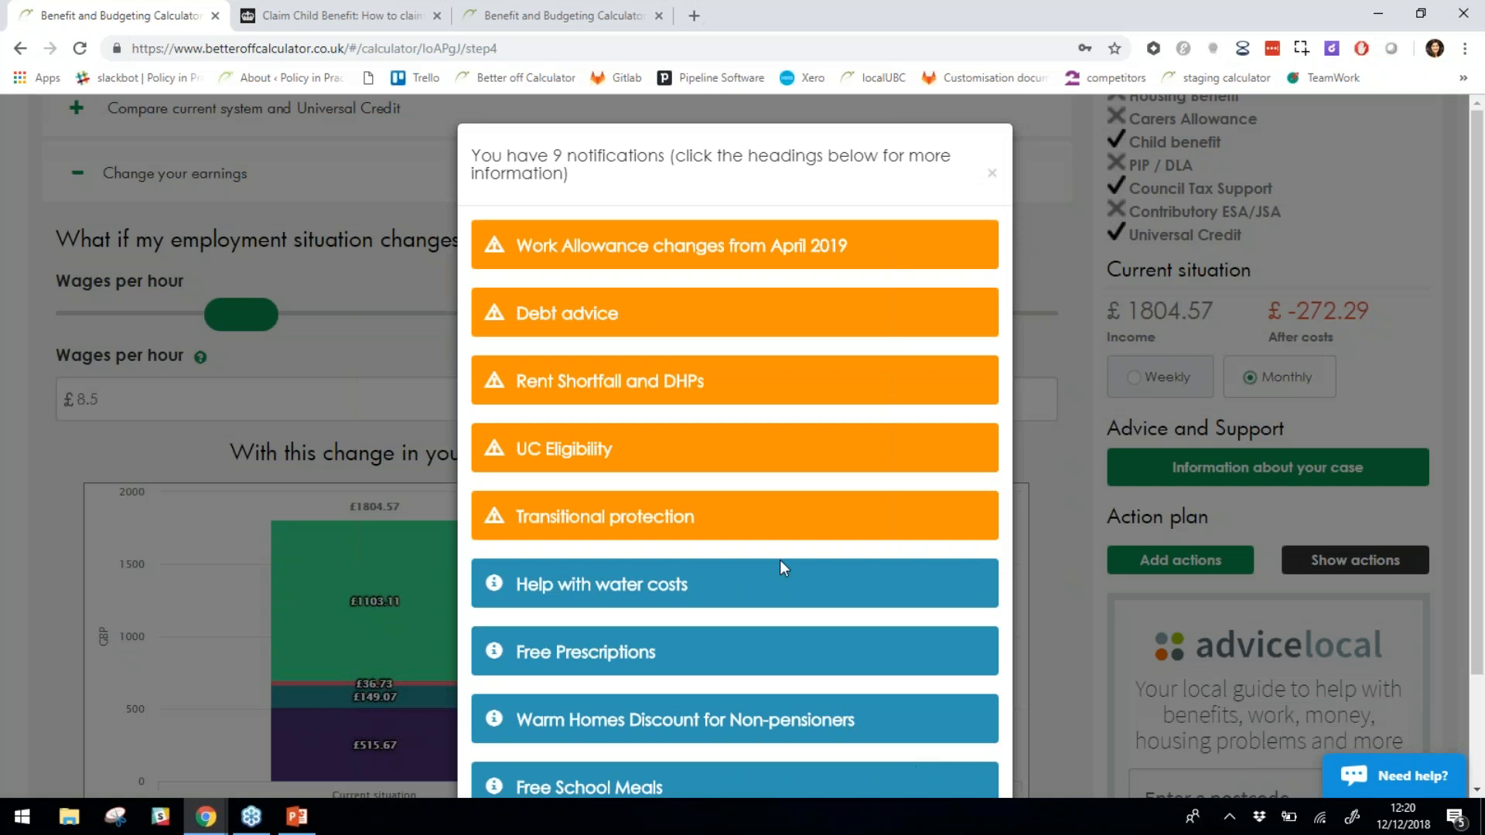
{"action": "scroll", "coordinate": [779, 558], "scroll_direction": "down", "scroll_amount": 2}
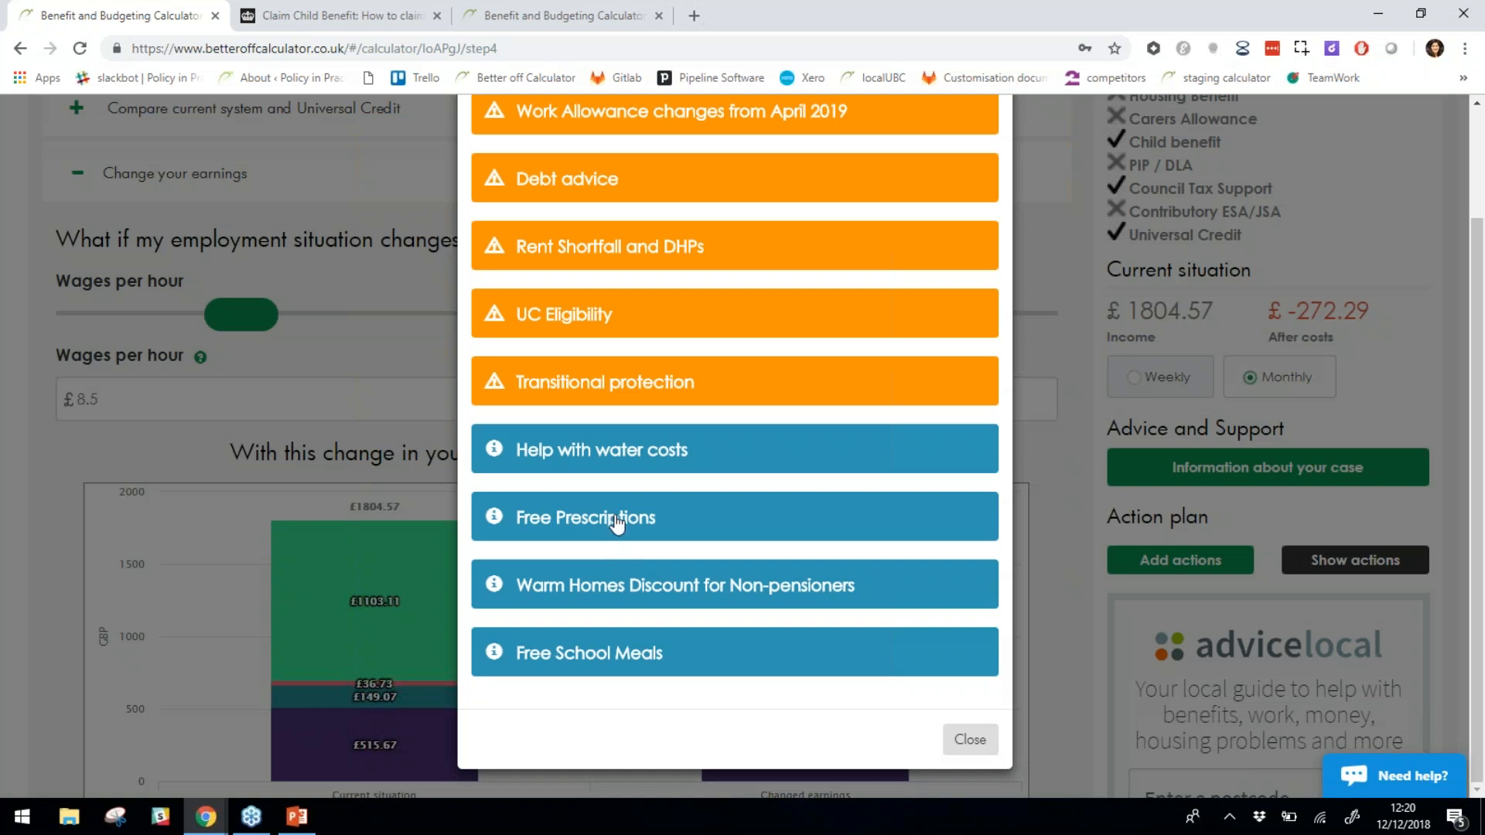
{"action": "scroll", "coordinate": [615, 523], "scroll_direction": "up", "scroll_amount": 2}
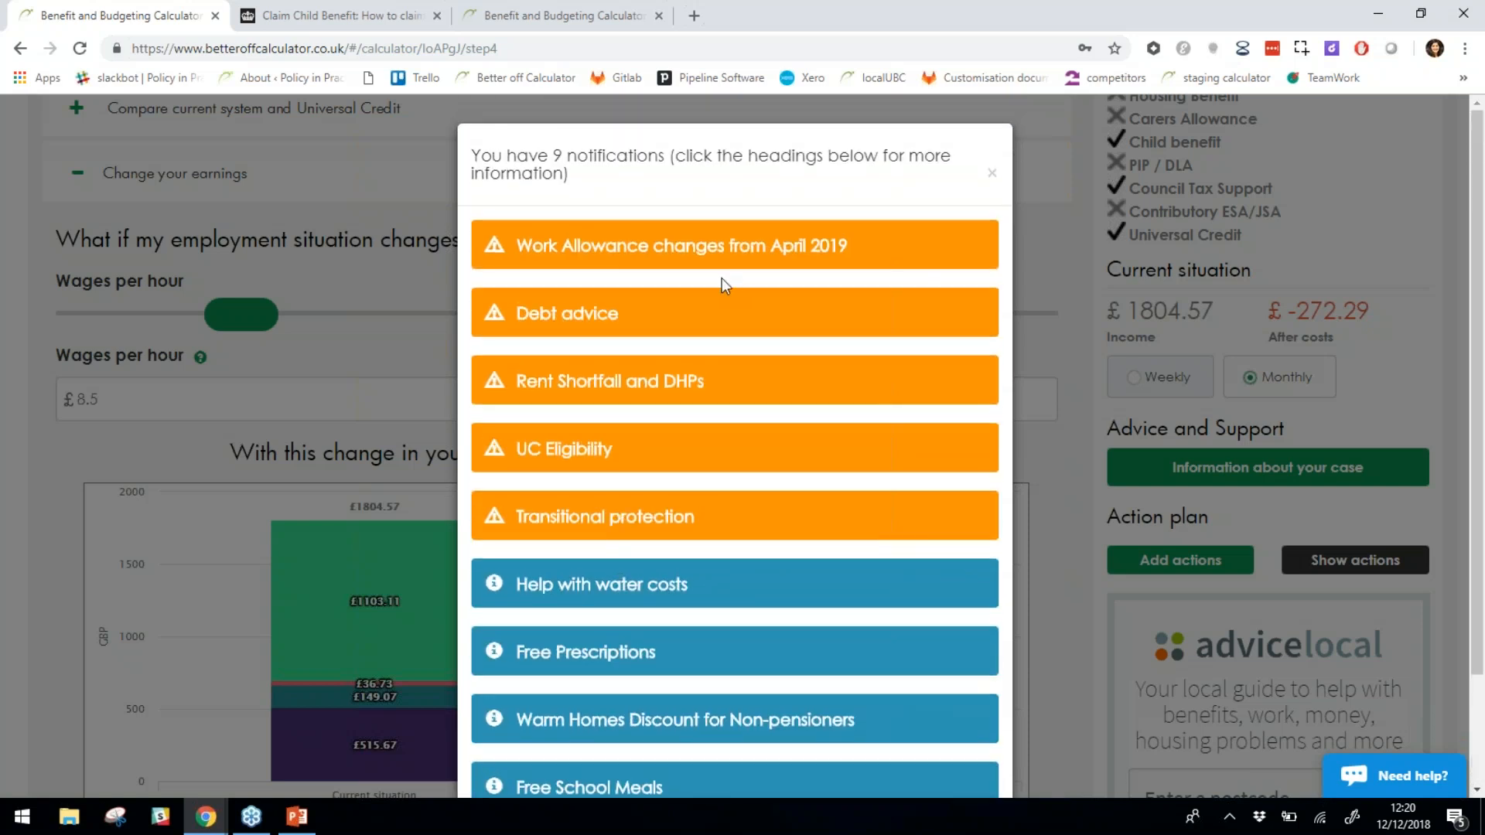
{"action": "left_click", "coordinate": [569, 317]}
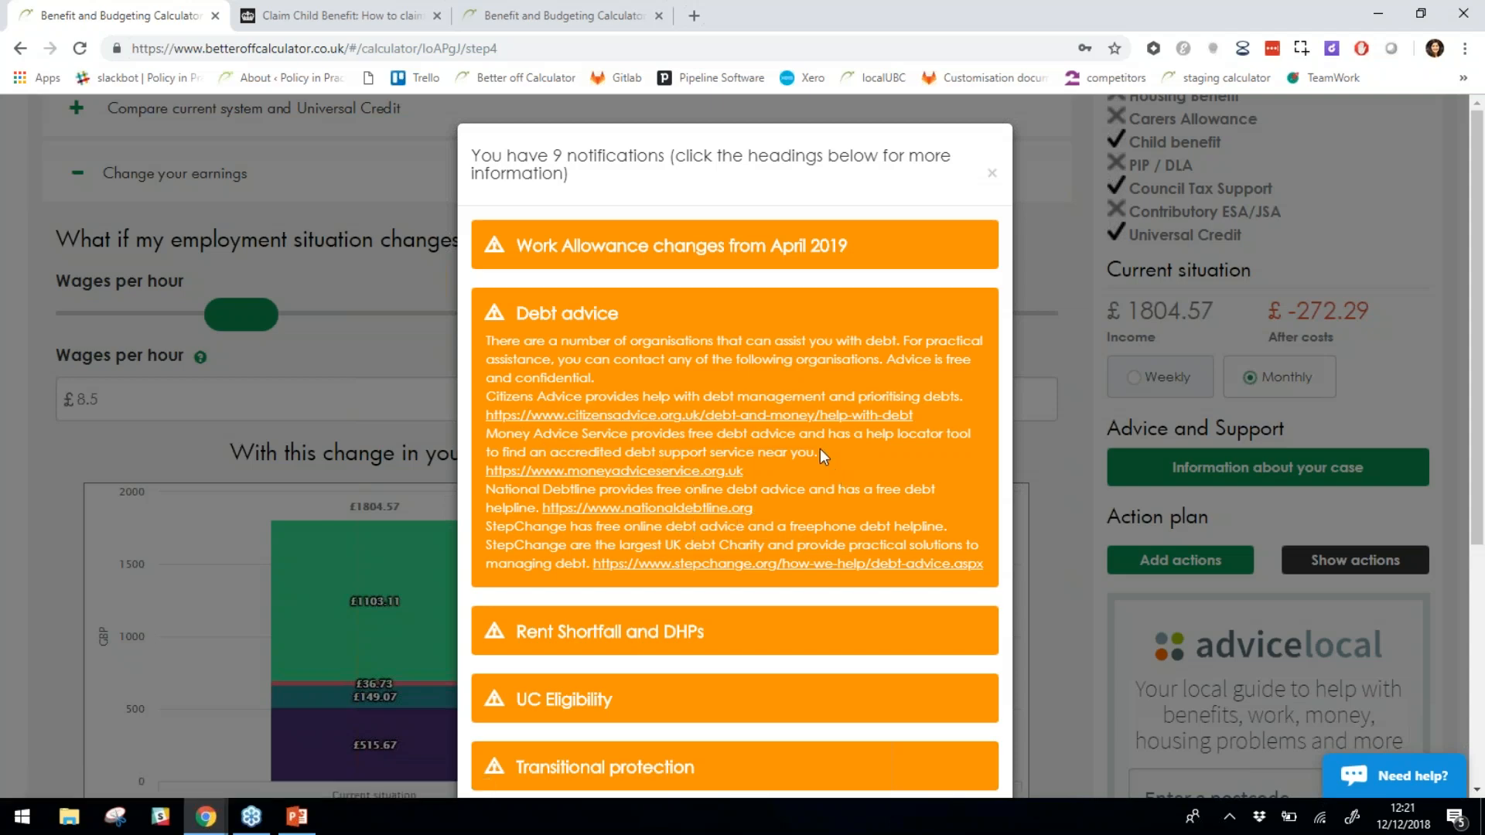
{"action": "left_click", "coordinate": [991, 172]}
{"action": "scroll", "coordinate": [1014, 444], "scroll_direction": "up", "scroll_amount": 5}
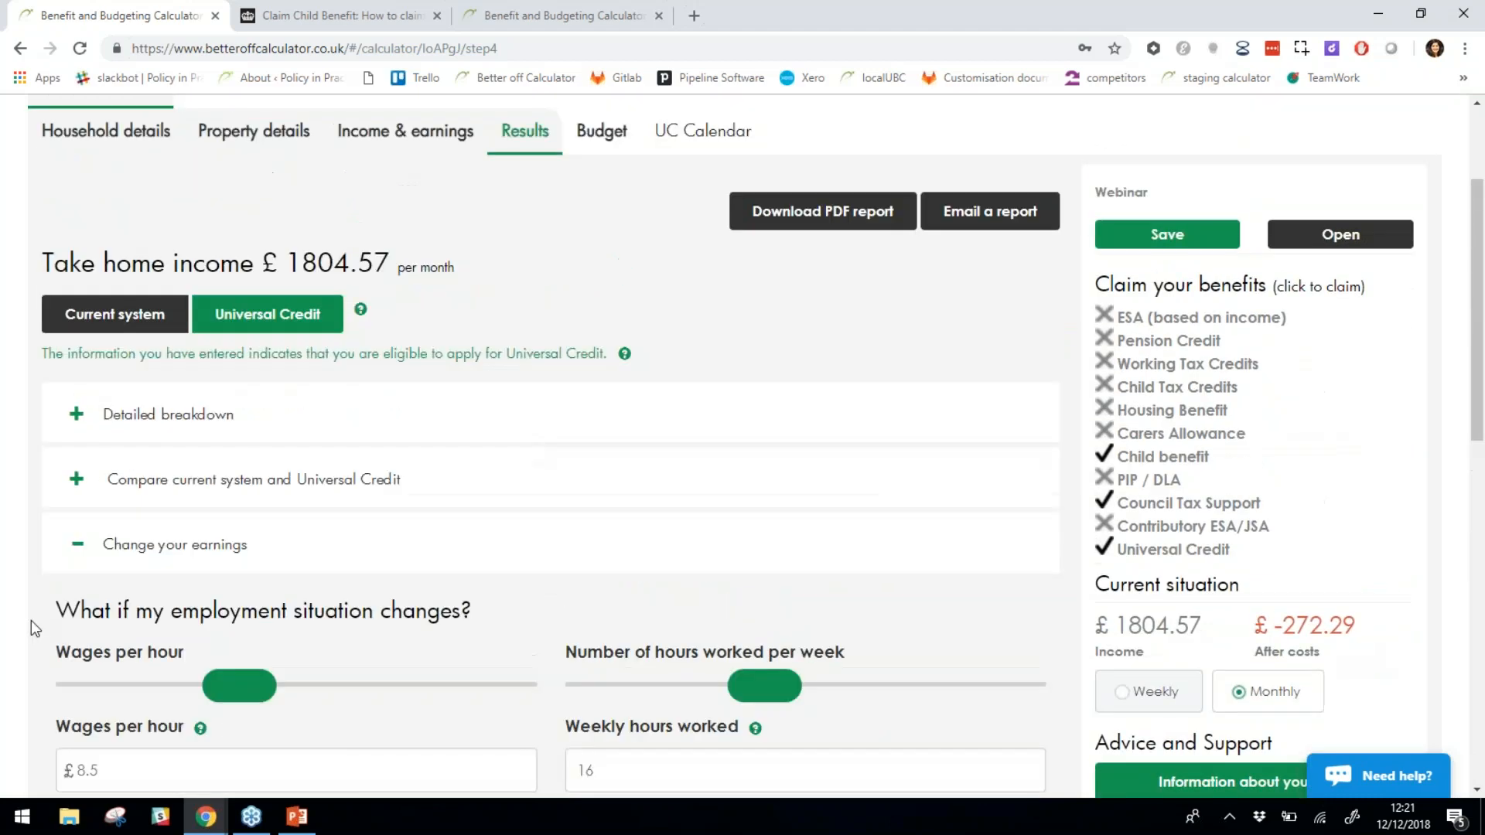
Collapse Change your earnings and open Action plan history, which lists no plans yet.
{"action": "left_click", "coordinate": [81, 550]}
{"action": "scroll", "coordinate": [818, 623], "scroll_direction": "down", "scroll_amount": 4}
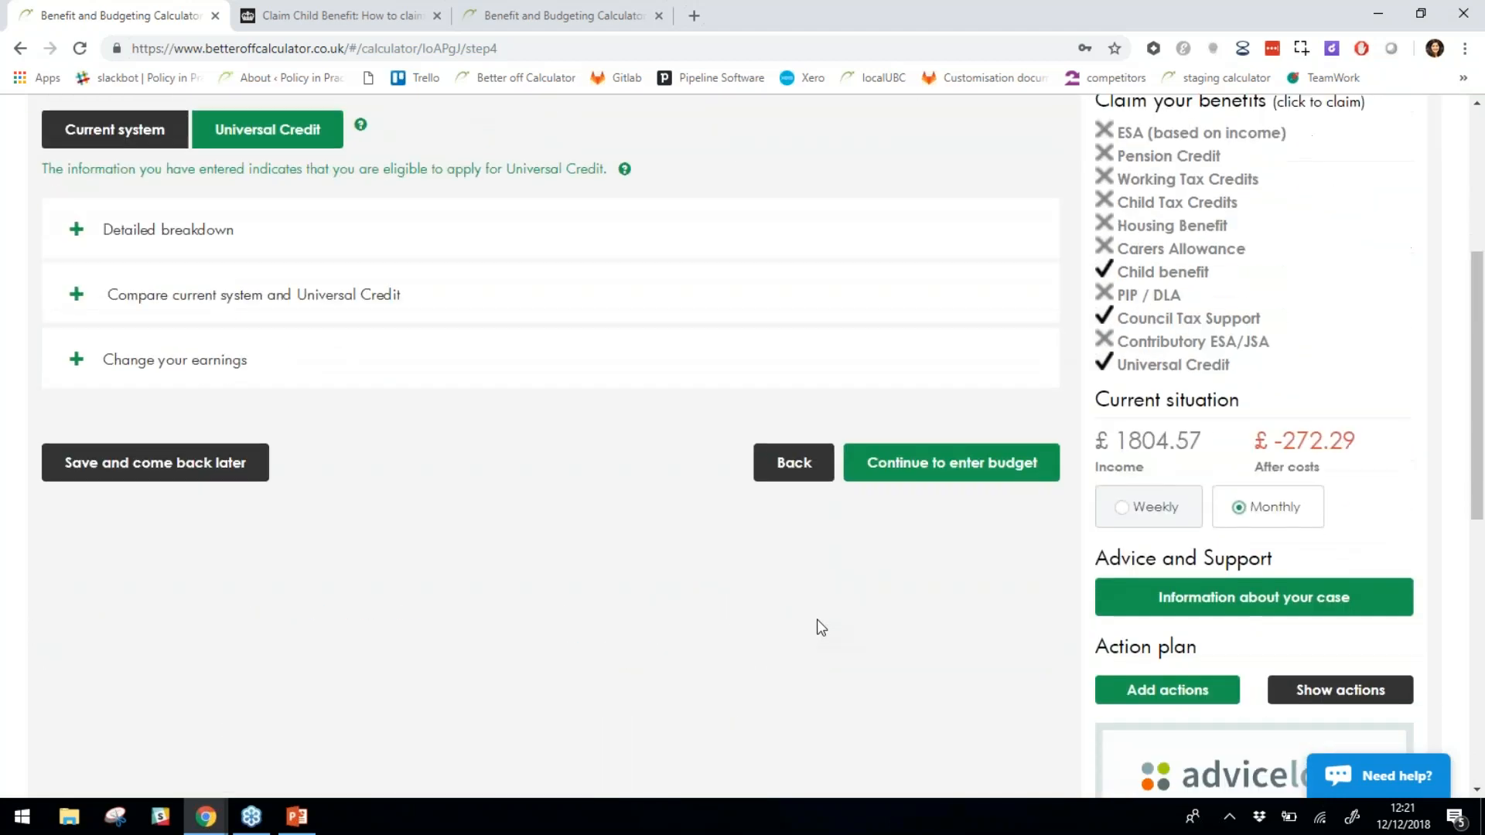
{"action": "scroll", "coordinate": [1090, 642], "scroll_direction": "down", "scroll_amount": 1}
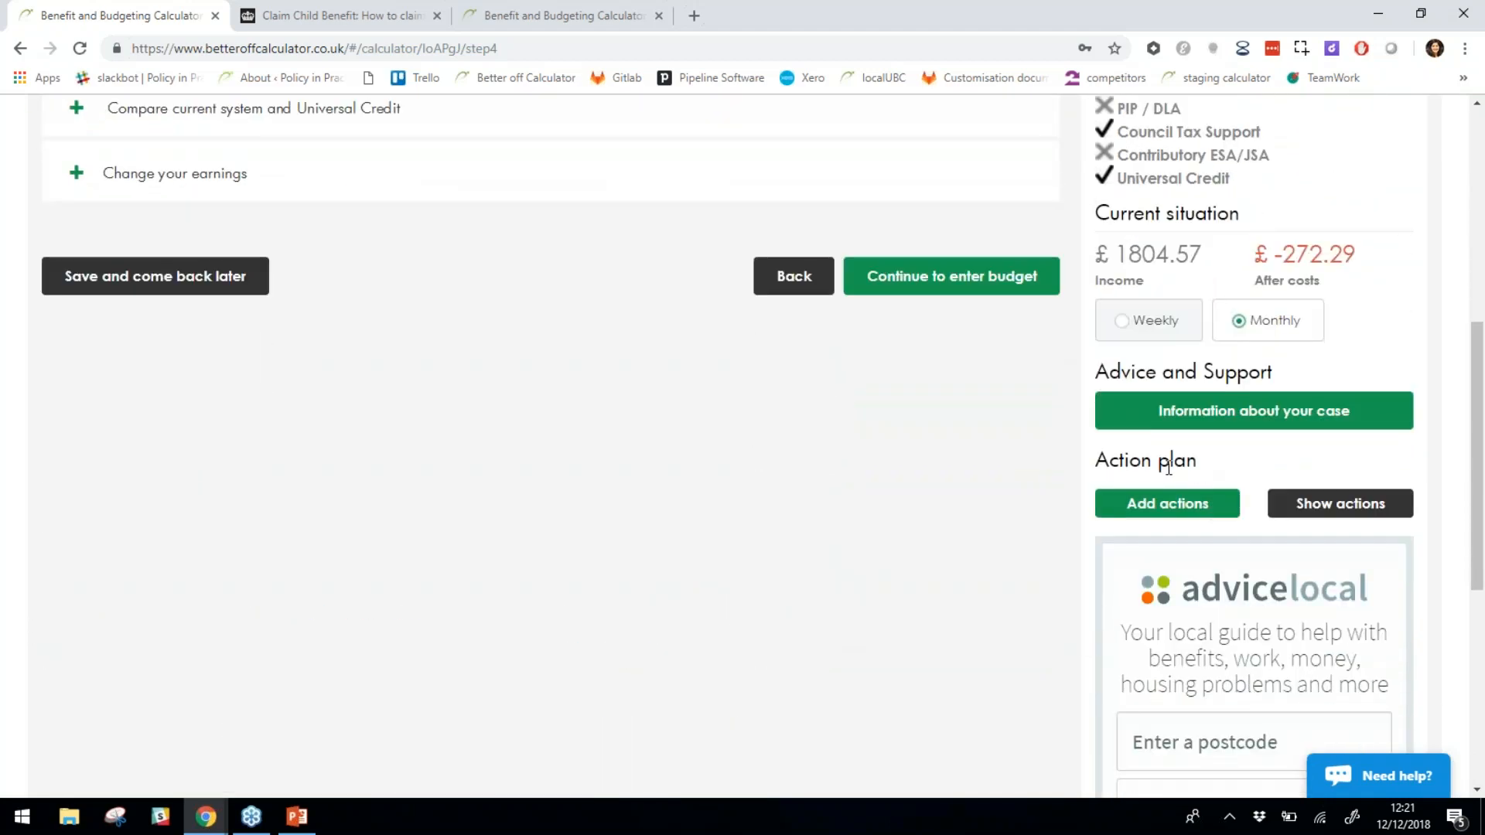
{"action": "left_click_drag", "start_coordinate": [1098, 461], "coordinate": [1197, 459]}
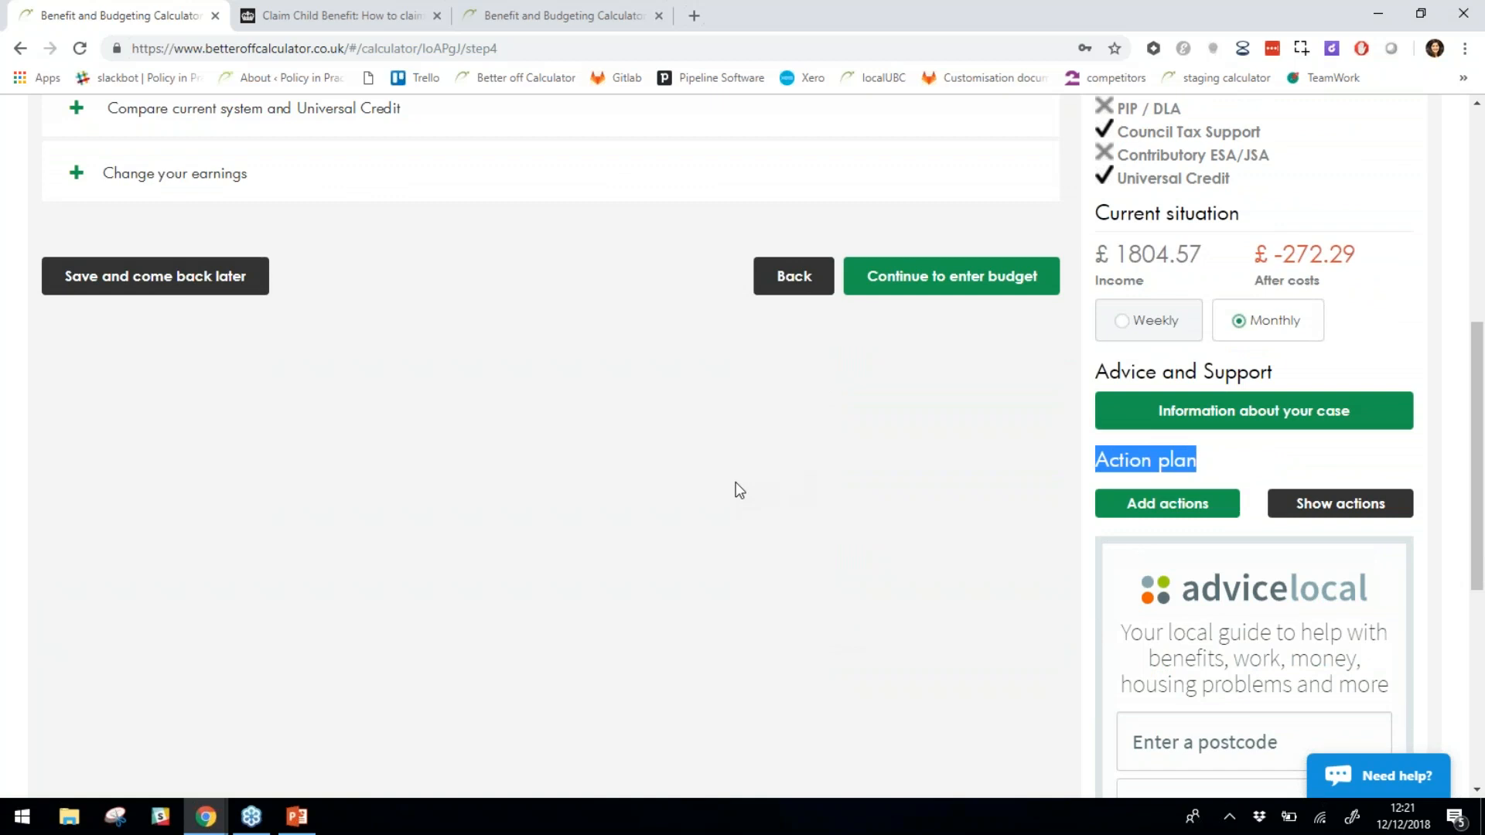
{"action": "left_click", "coordinate": [1140, 478]}
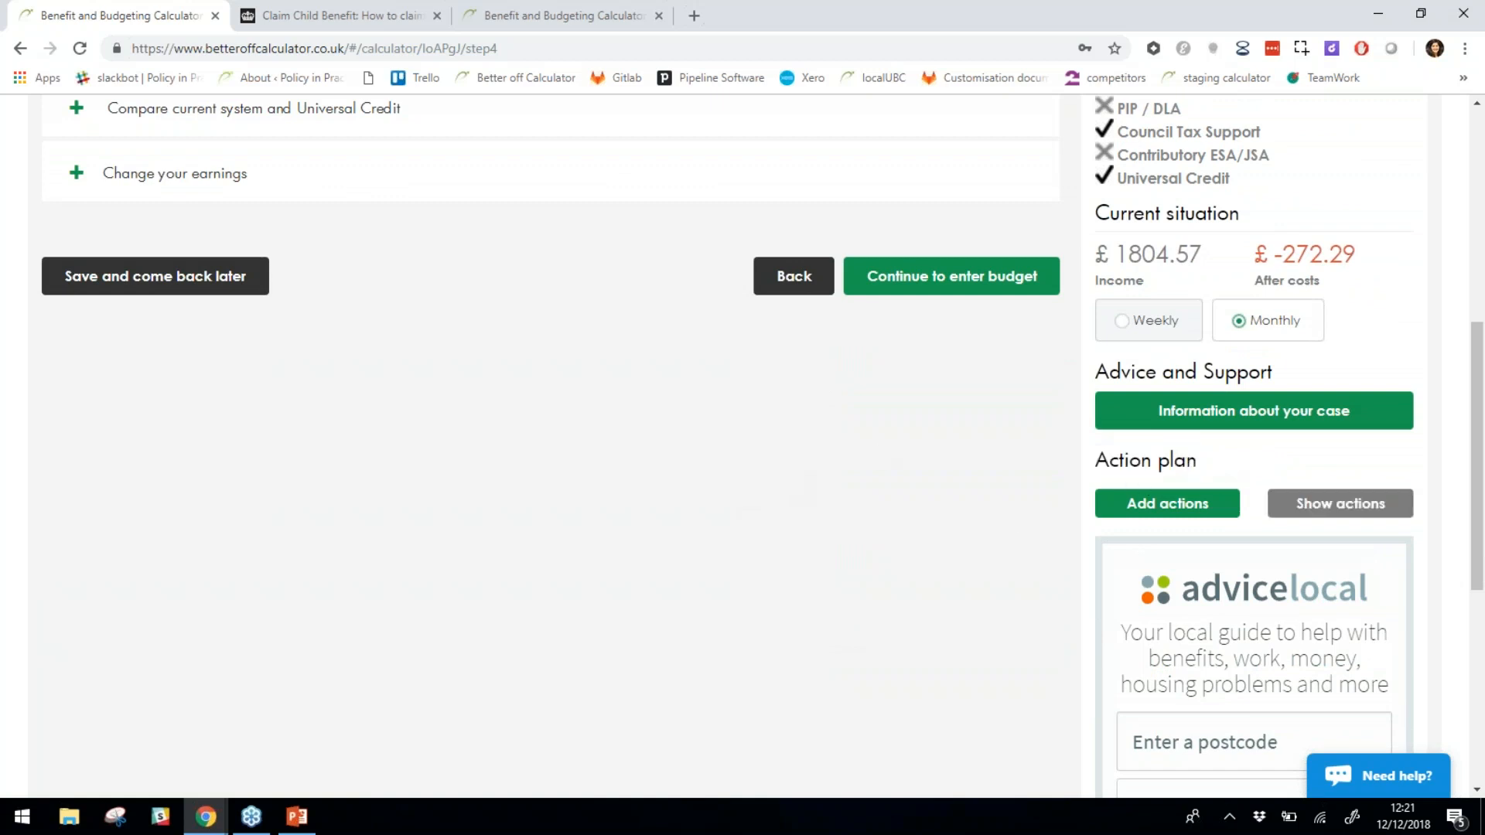
{"action": "left_click", "coordinate": [1332, 512]}
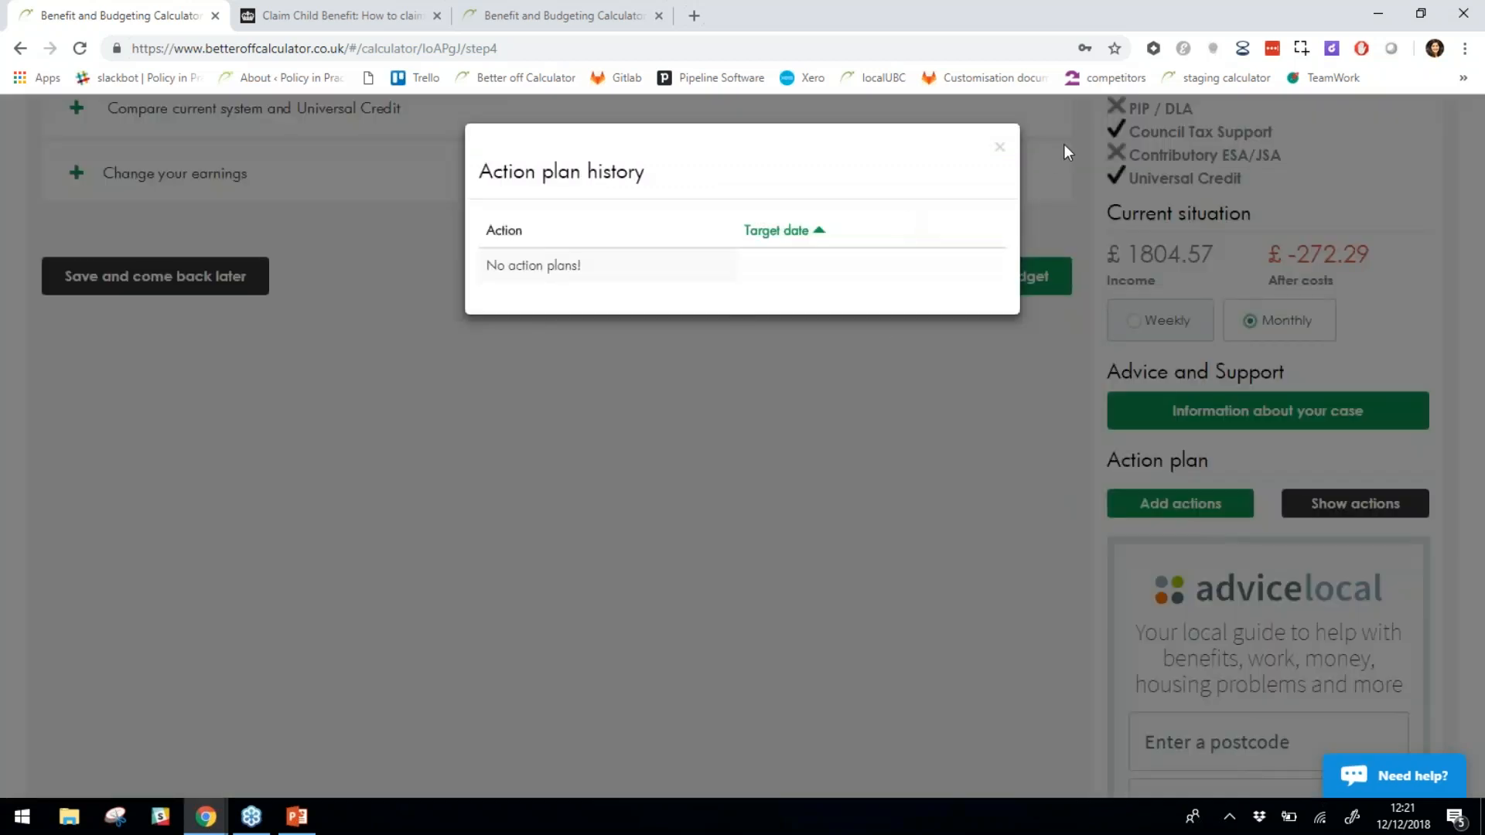
Add the action plan entry 'come back in 3months' with target date 01/02/2019.
{"action": "left_click", "coordinate": [999, 147]}
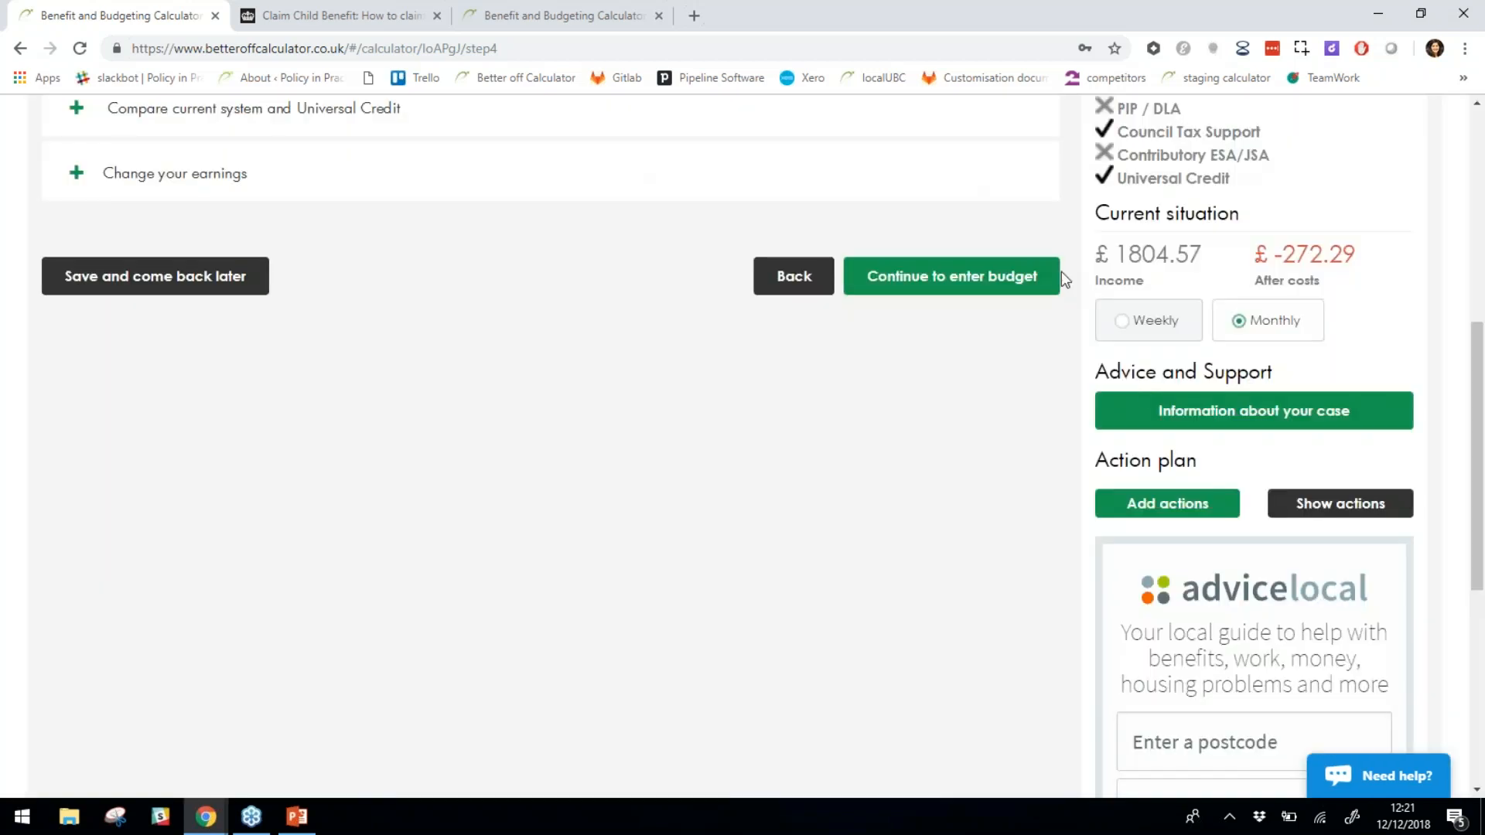
{"action": "left_click", "coordinate": [1144, 509]}
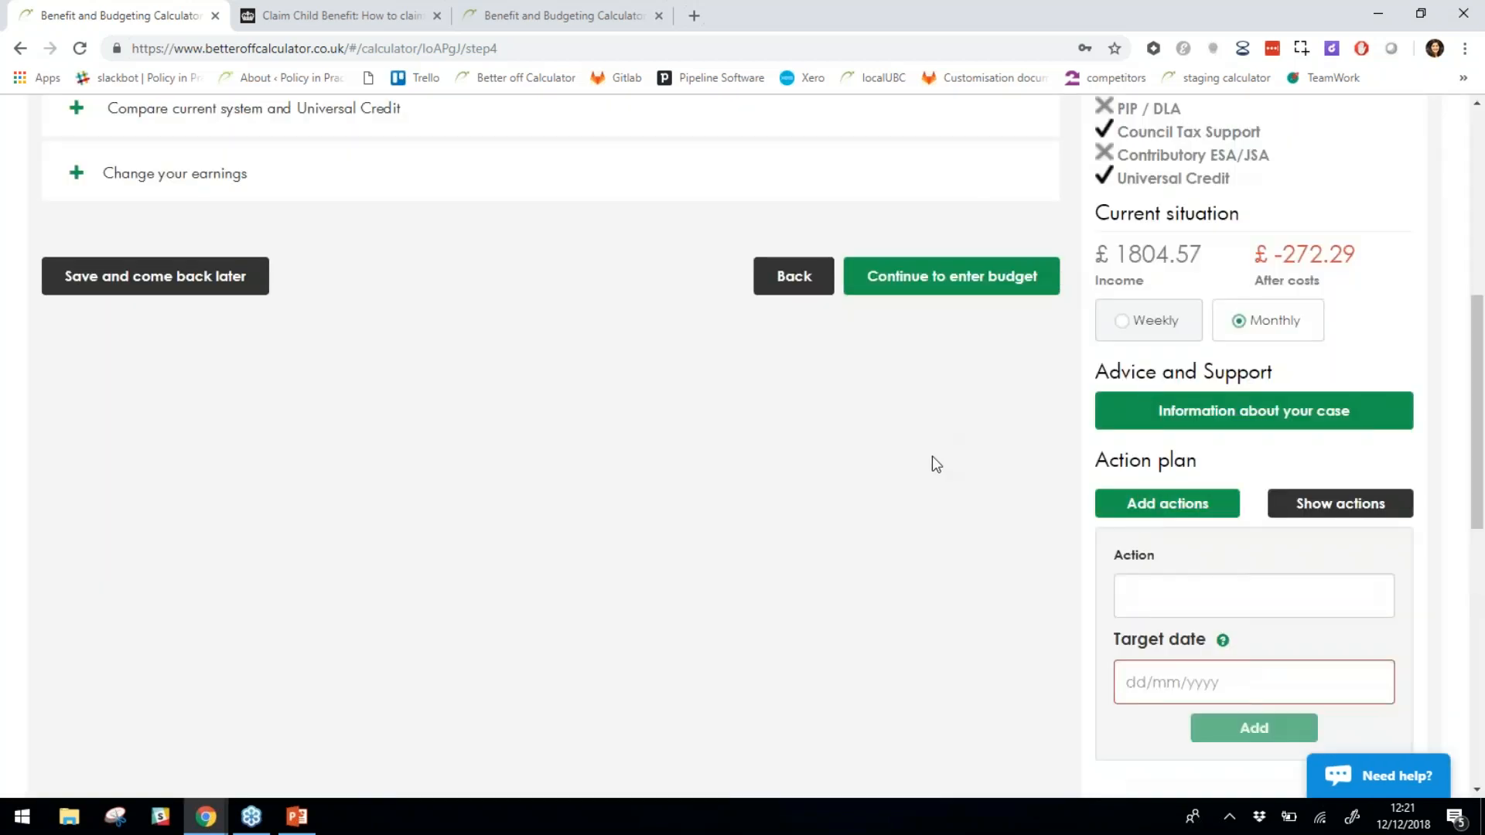
{"action": "type", "text": "come bac"}
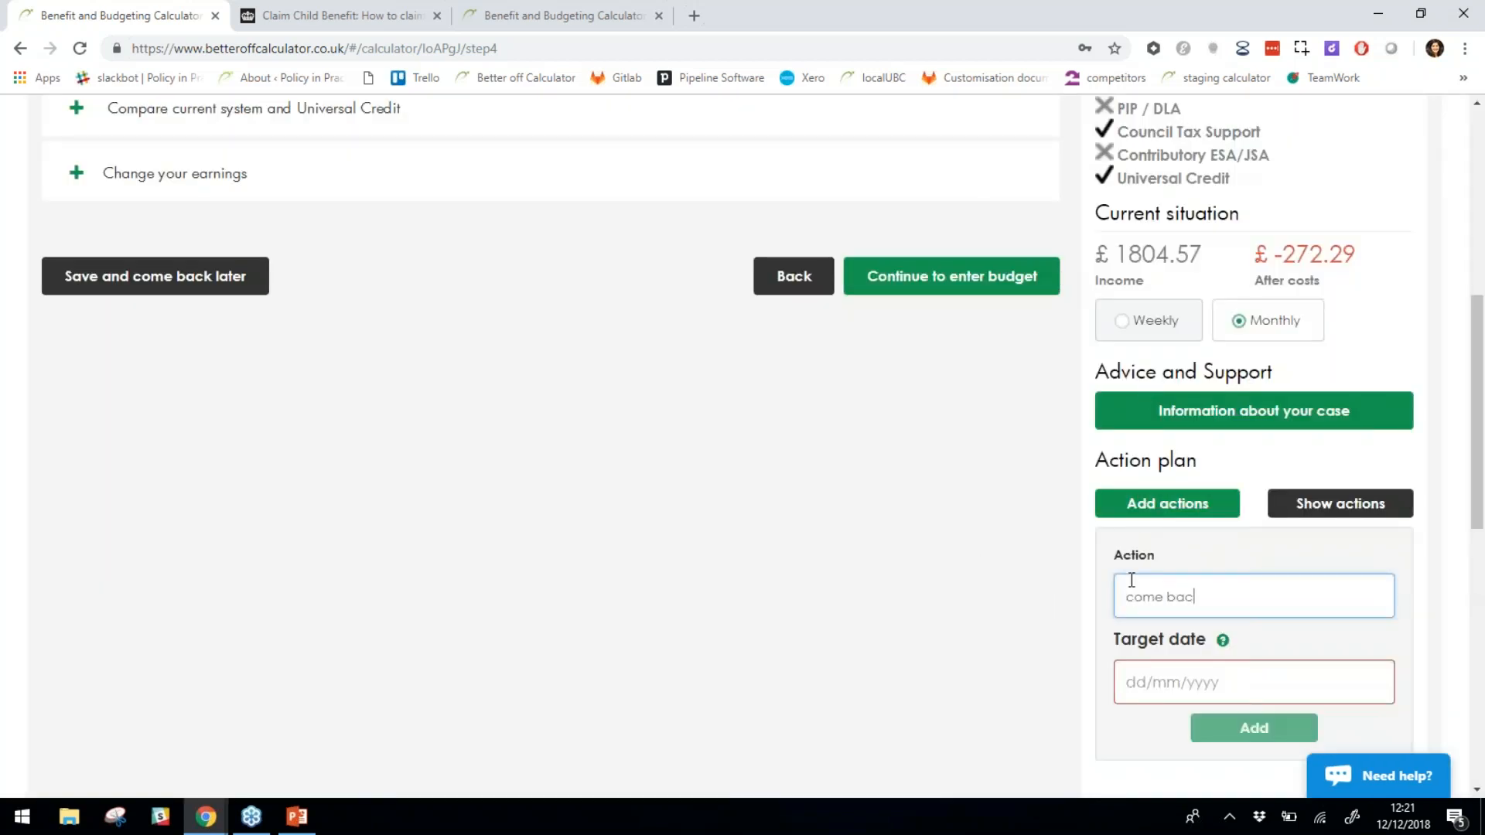
{"action": "type", "text": "k in 3months"}
{"action": "left_click", "coordinate": [1146, 679]}
{"action": "type", "text": "01/"}
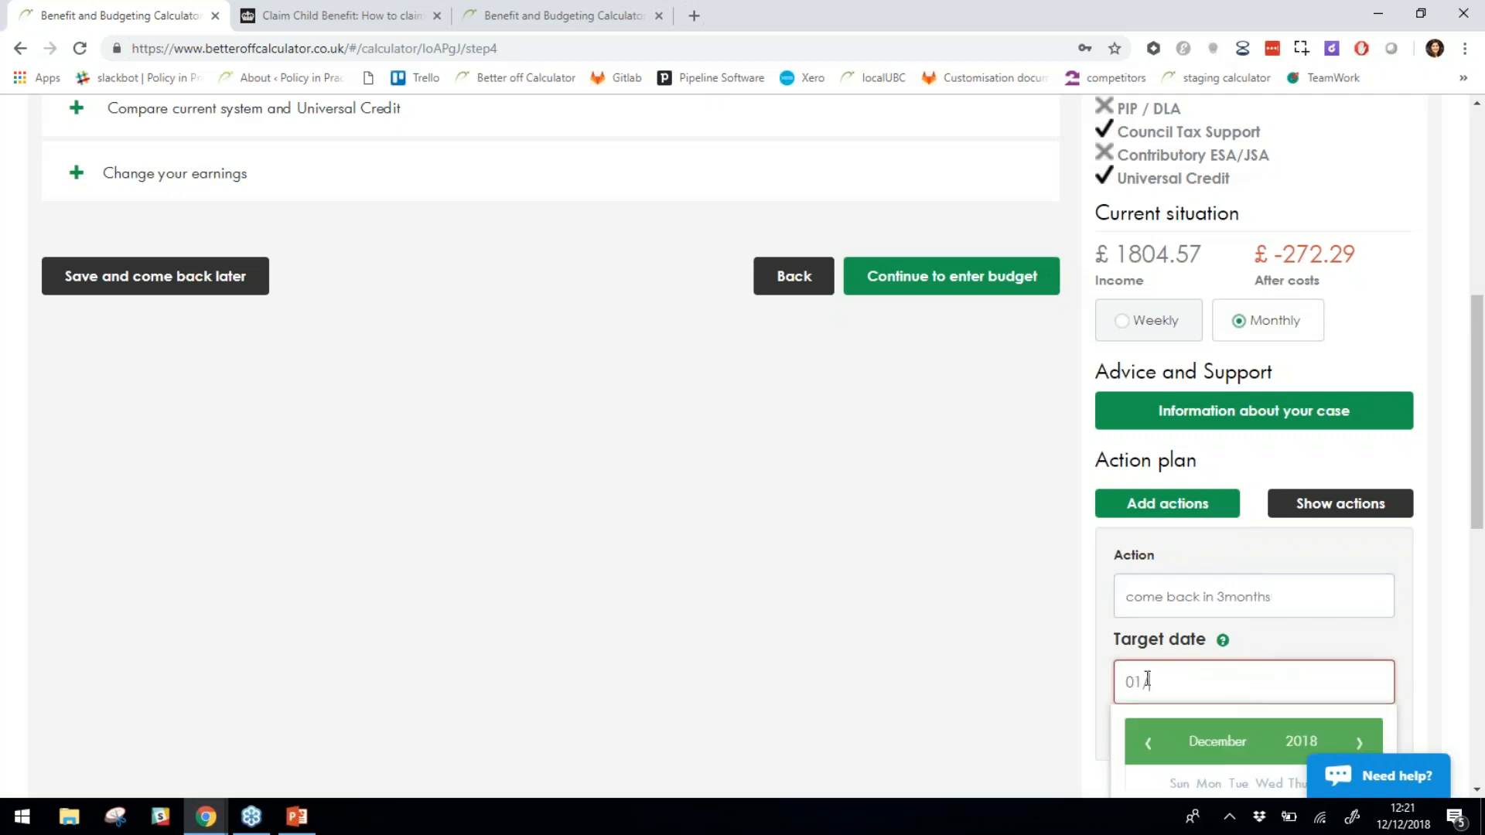
{"action": "type", "text": "02/2018"}
{"action": "key", "text": "BackSpace"}
{"action": "type", "text": "9"}
{"action": "scroll", "coordinate": [1180, 743], "scroll_direction": "down", "scroll_amount": 2}
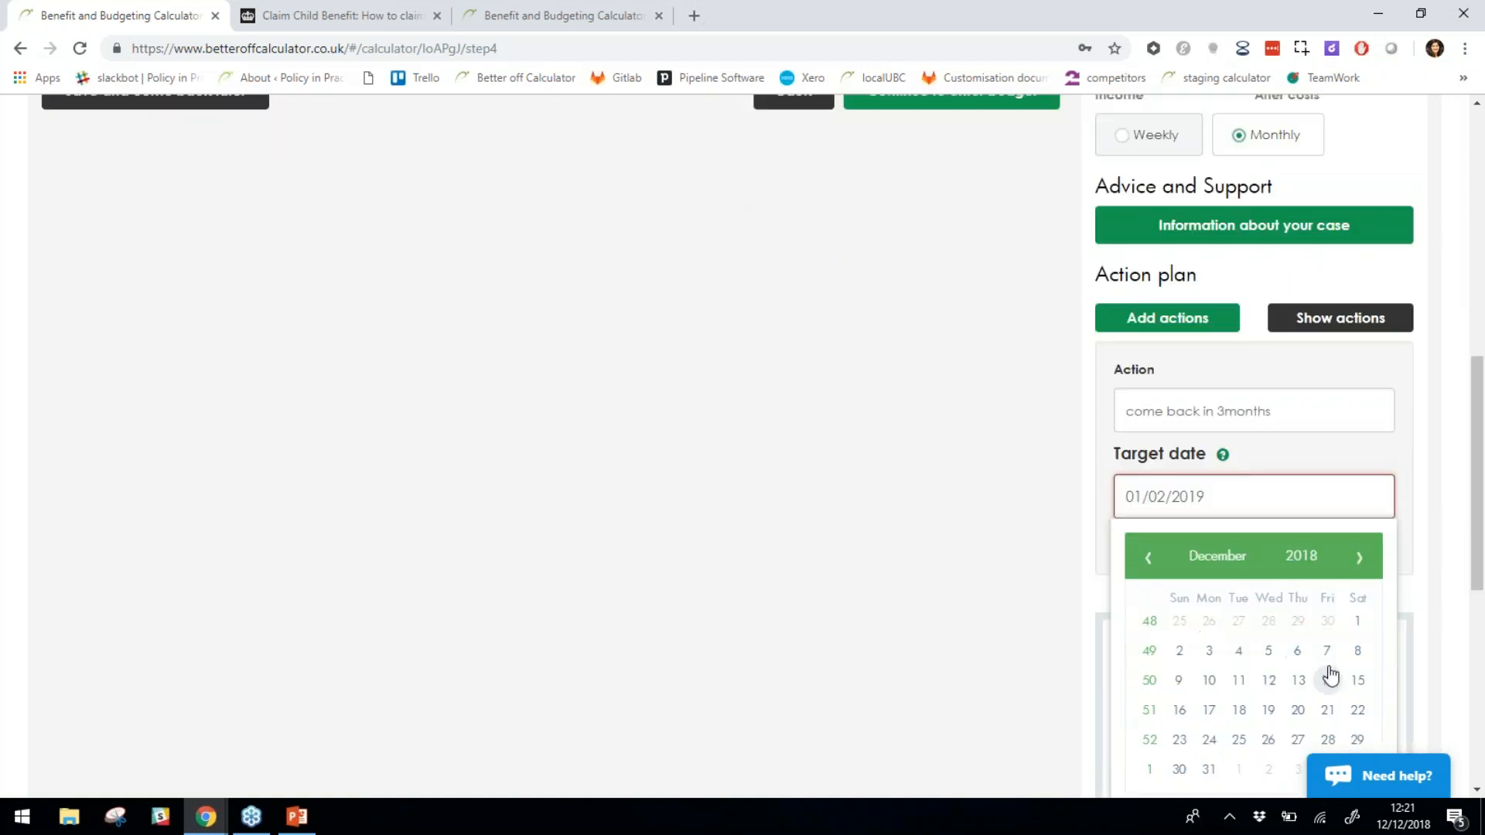
{"action": "left_click", "coordinate": [1358, 684]}
{"action": "left_click", "coordinate": [1230, 548]}
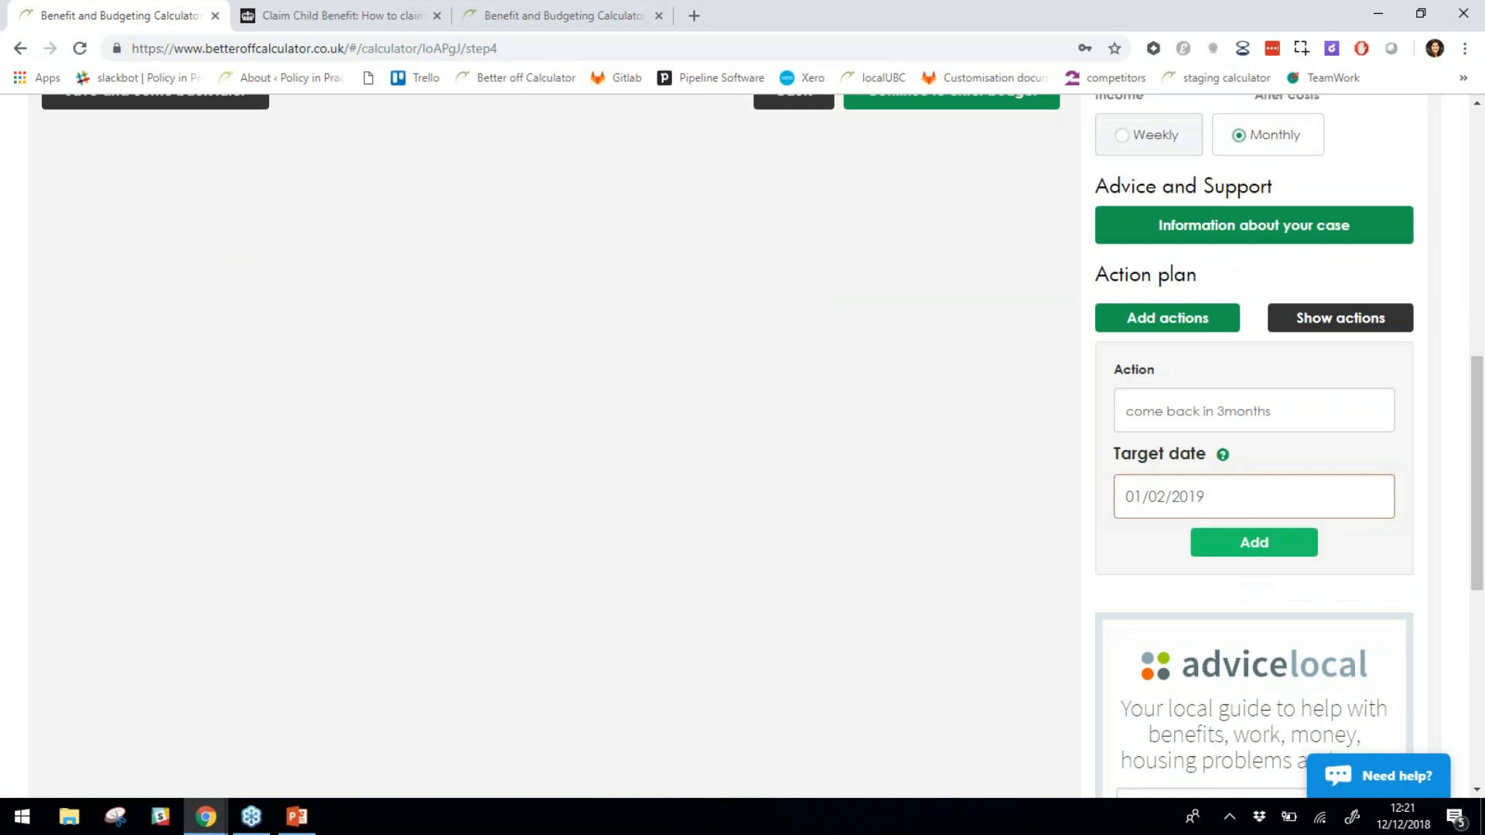
Scroll back up the page and switch to the Budget step, where costs total £2076.87.
{"action": "scroll", "coordinate": [1179, 550], "scroll_direction": "down", "scroll_amount": 1}
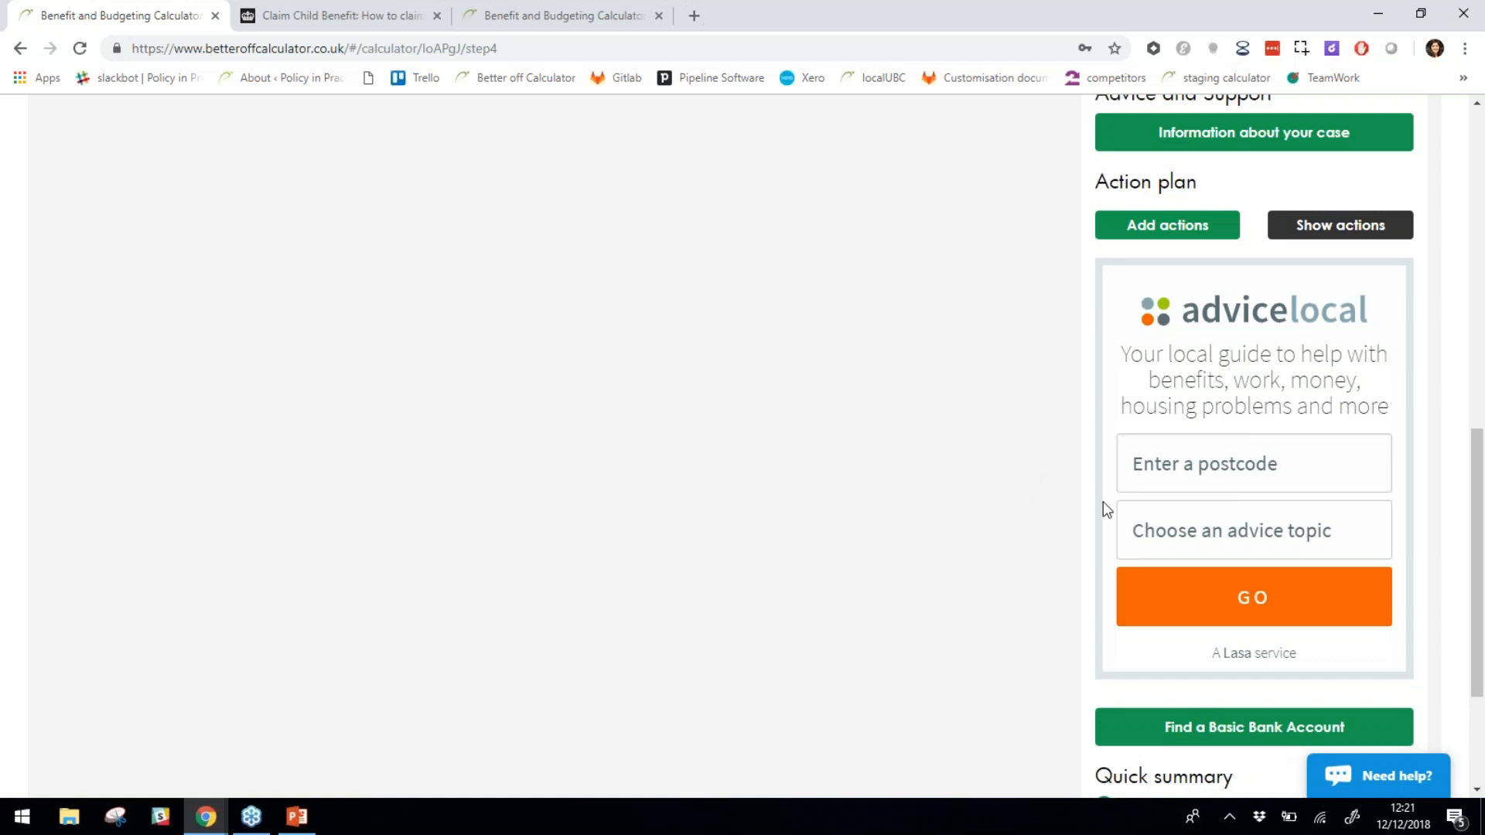
{"action": "scroll", "coordinate": [1077, 480], "scroll_direction": "down", "scroll_amount": 1}
{"action": "scroll", "coordinate": [1111, 556], "scroll_direction": "down", "scroll_amount": 2}
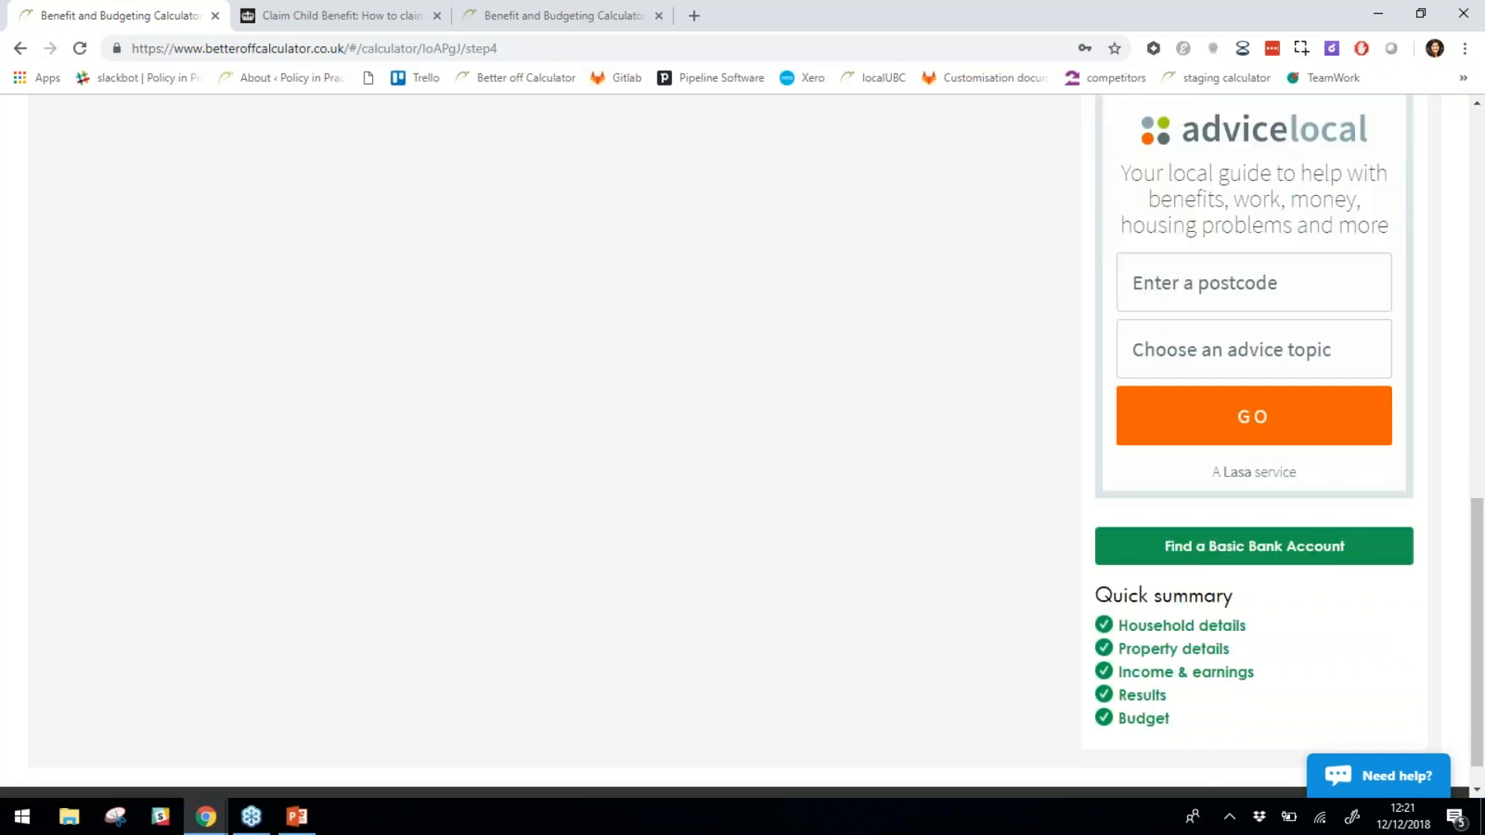
{"action": "scroll", "coordinate": [1047, 561], "scroll_direction": "up", "scroll_amount": 9}
{"action": "scroll", "coordinate": [1023, 549], "scroll_direction": "up", "scroll_amount": 3}
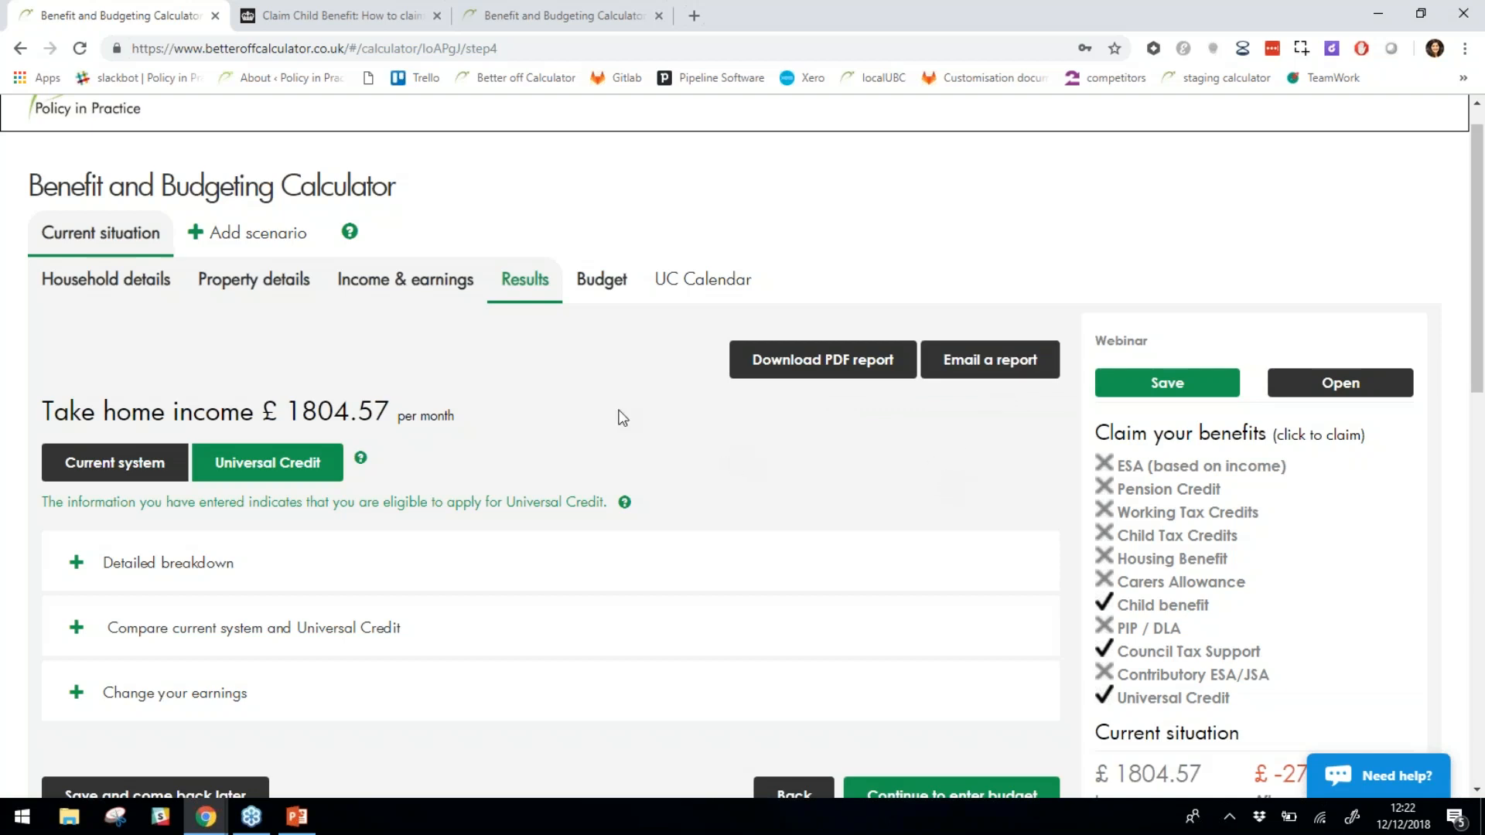
{"action": "left_click", "coordinate": [616, 289]}
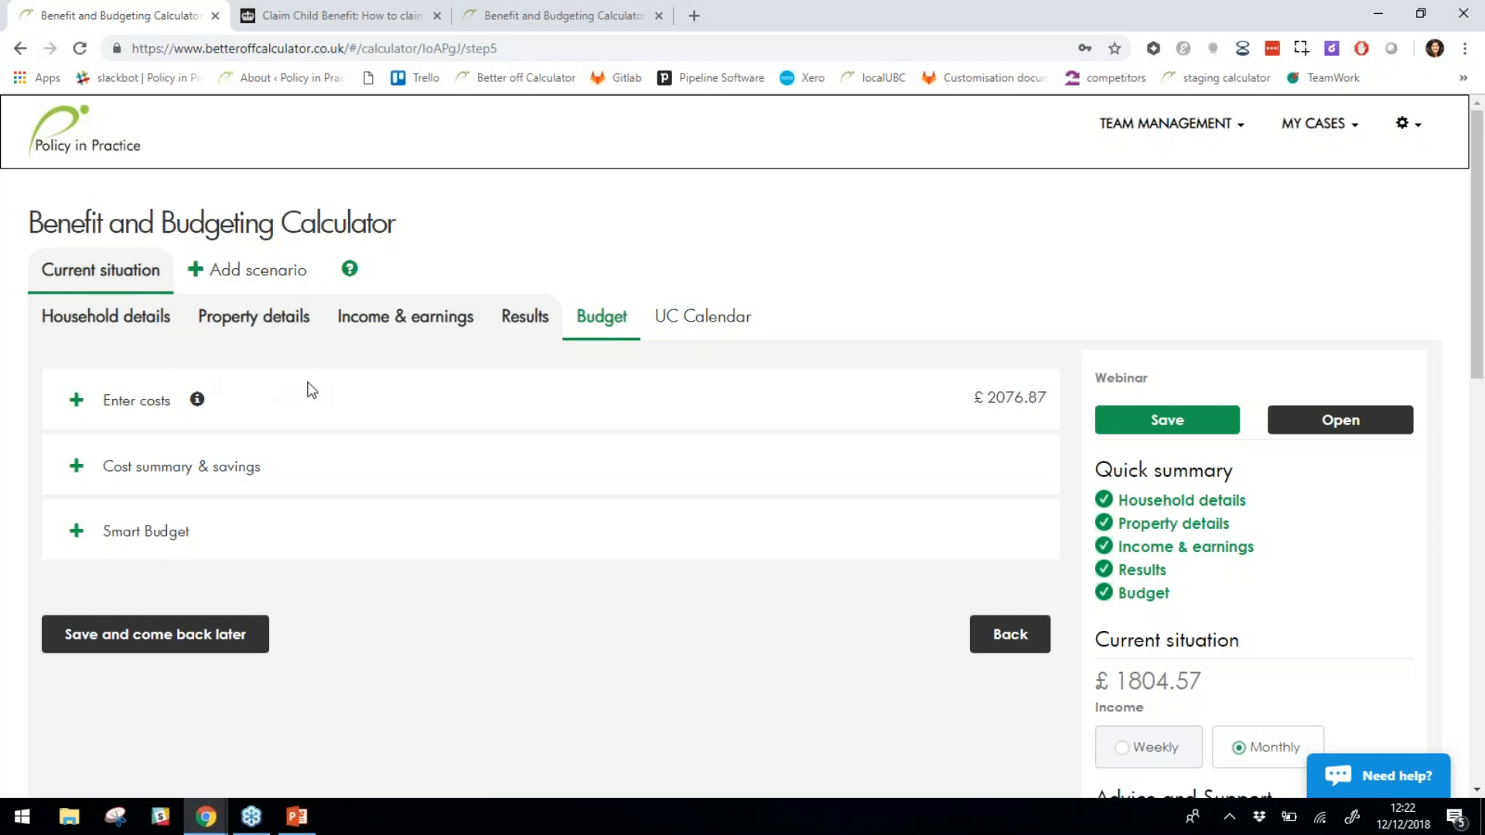
Expand Enter costs and Utilities: gas £120 monthly, electricity £96.69, water £72.06.
{"action": "left_click", "coordinate": [161, 407]}
{"action": "scroll", "coordinate": [471, 489], "scroll_direction": "down", "scroll_amount": 2}
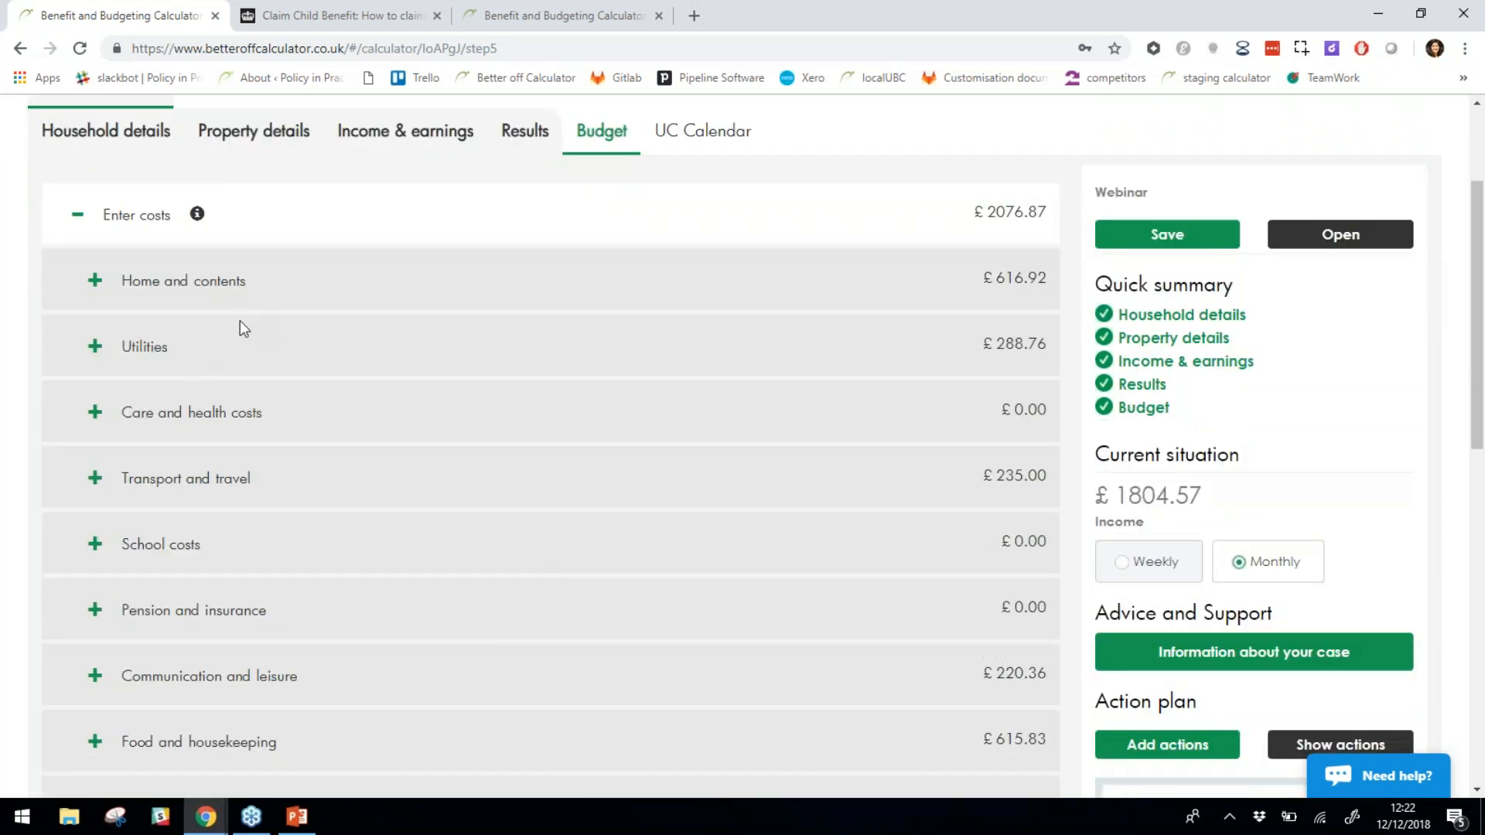
{"action": "scroll", "coordinate": [394, 574], "scroll_direction": "down", "scroll_amount": 2}
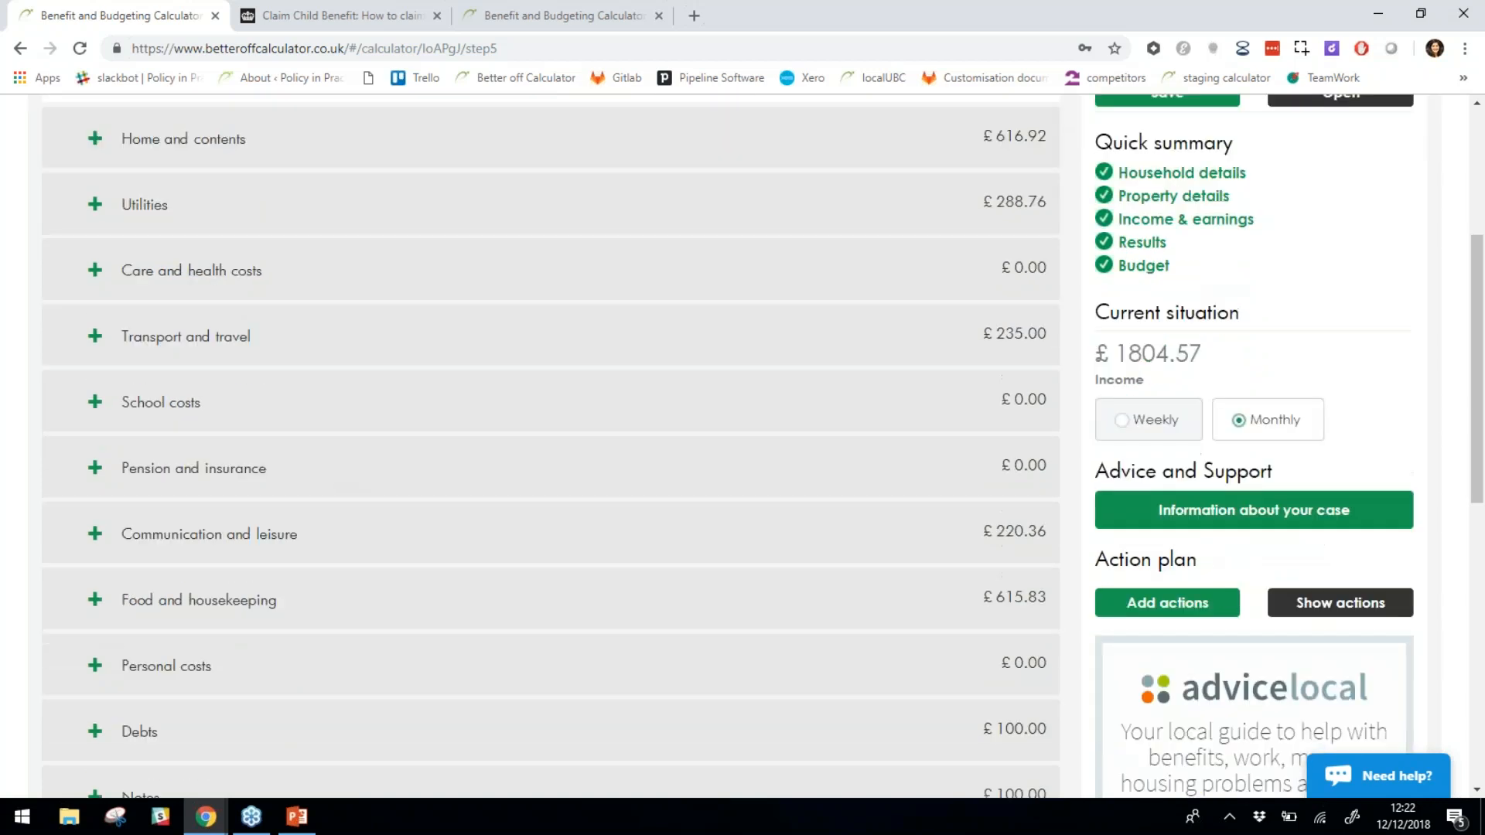
{"action": "scroll", "coordinate": [394, 574], "scroll_direction": "down", "scroll_amount": 2}
{"action": "scroll", "coordinate": [216, 225], "scroll_direction": "up", "scroll_amount": 3}
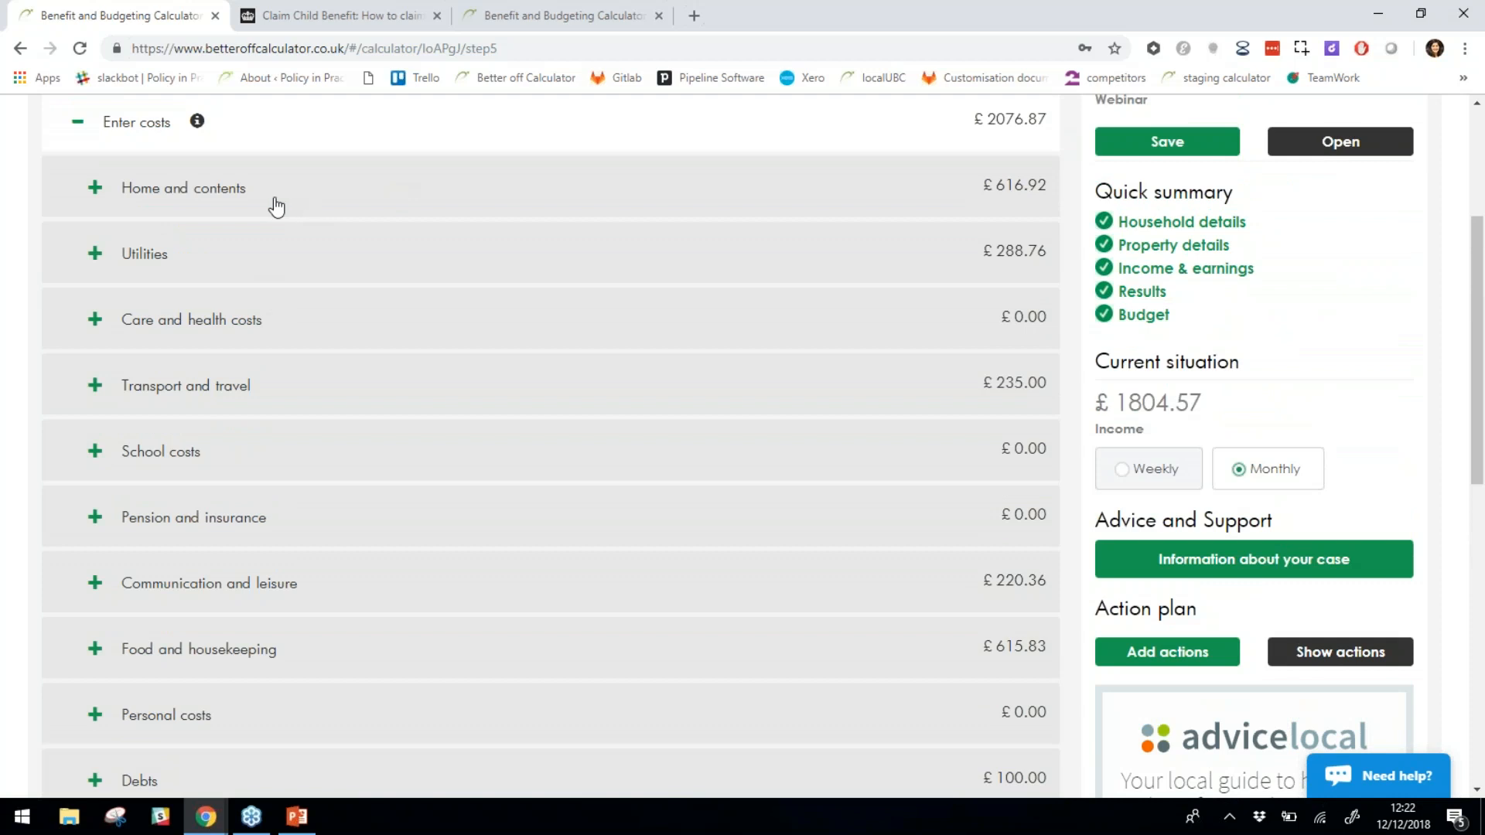
{"action": "left_click", "coordinate": [206, 248]}
{"action": "scroll", "coordinate": [205, 251], "scroll_direction": "up", "scroll_amount": 2}
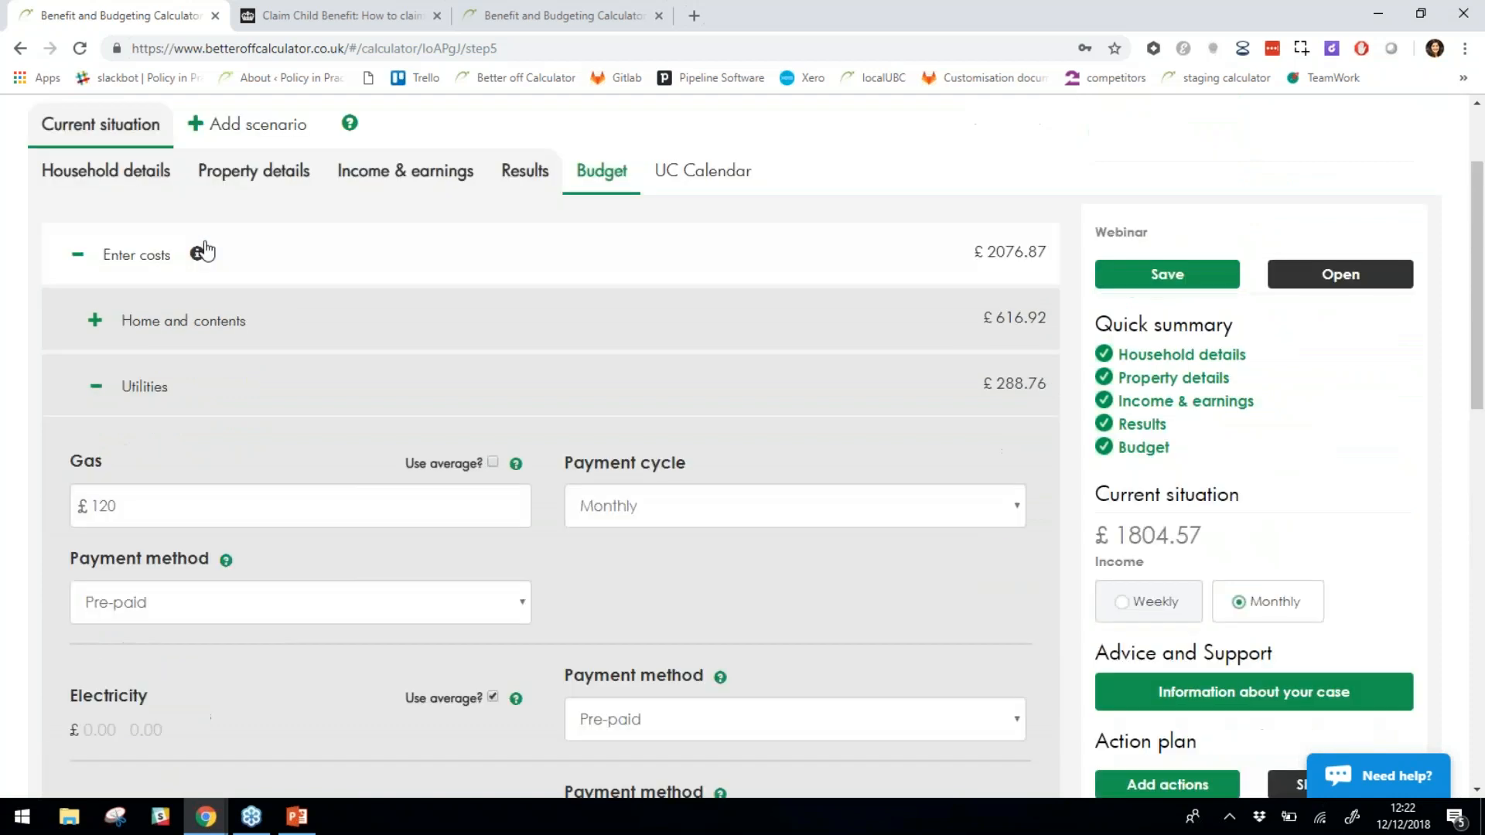
{"action": "scroll", "coordinate": [341, 491], "scroll_direction": "down", "scroll_amount": 4}
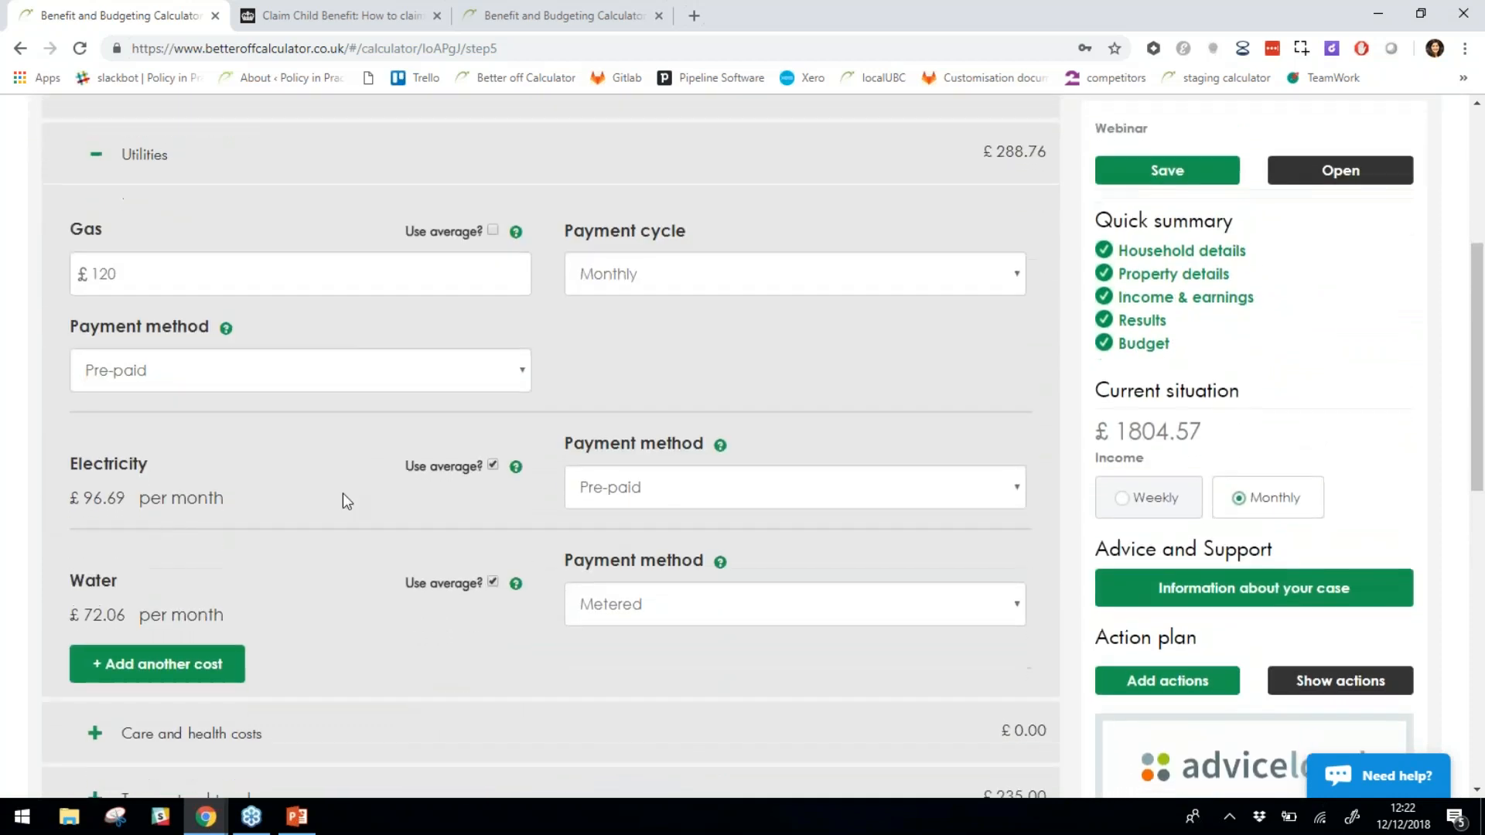
{"action": "left_click_drag", "start_coordinate": [71, 179], "coordinate": [128, 184]}
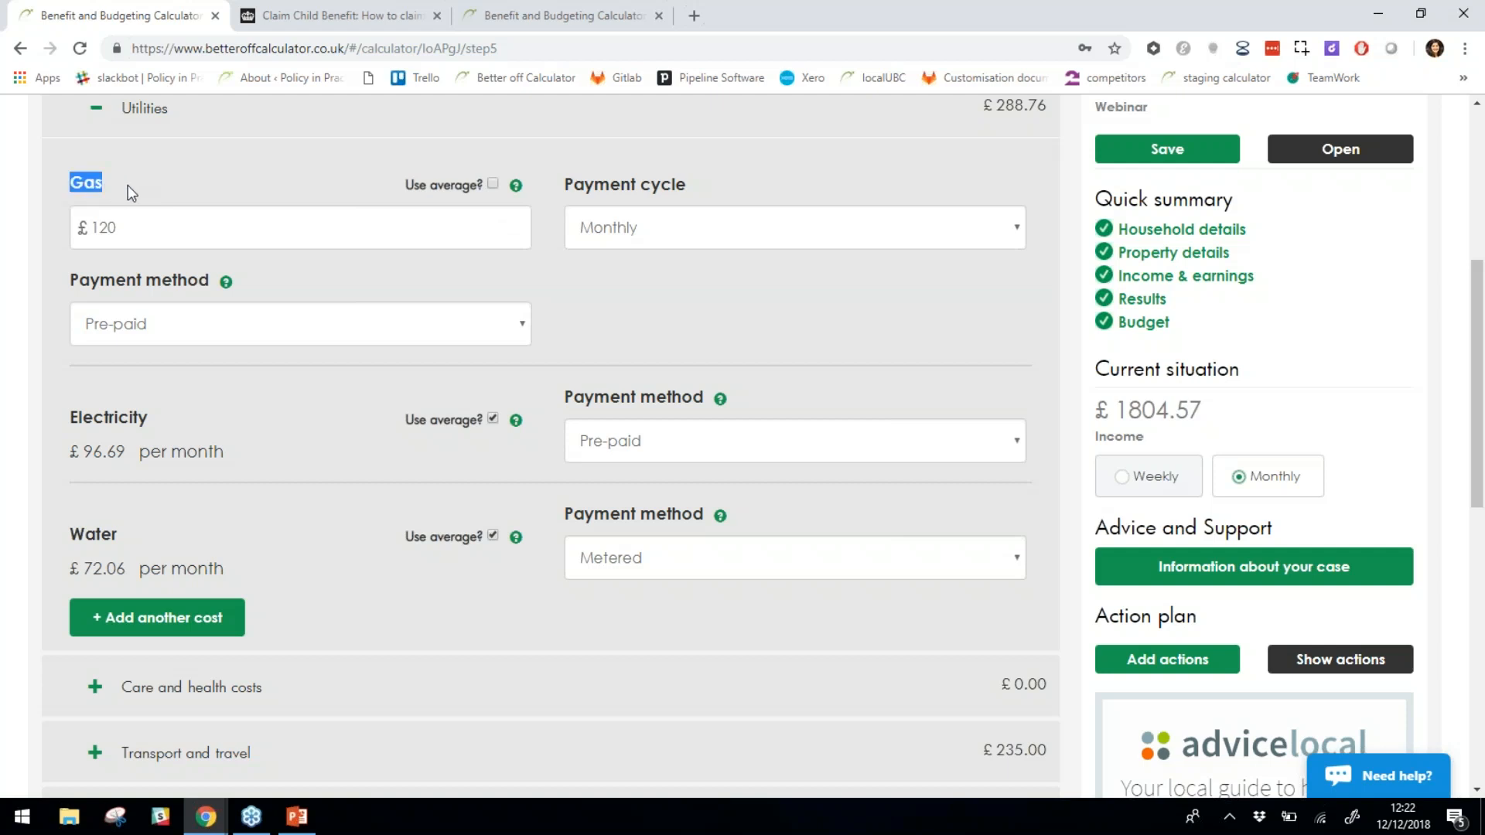
{"action": "left_click_drag", "start_coordinate": [82, 424], "coordinate": [159, 425]}
{"action": "left_click", "coordinate": [288, 481]}
Expand the Debts cost category to look through it, then collapse it again.
{"action": "scroll", "coordinate": [356, 580], "scroll_direction": "down", "scroll_amount": 3}
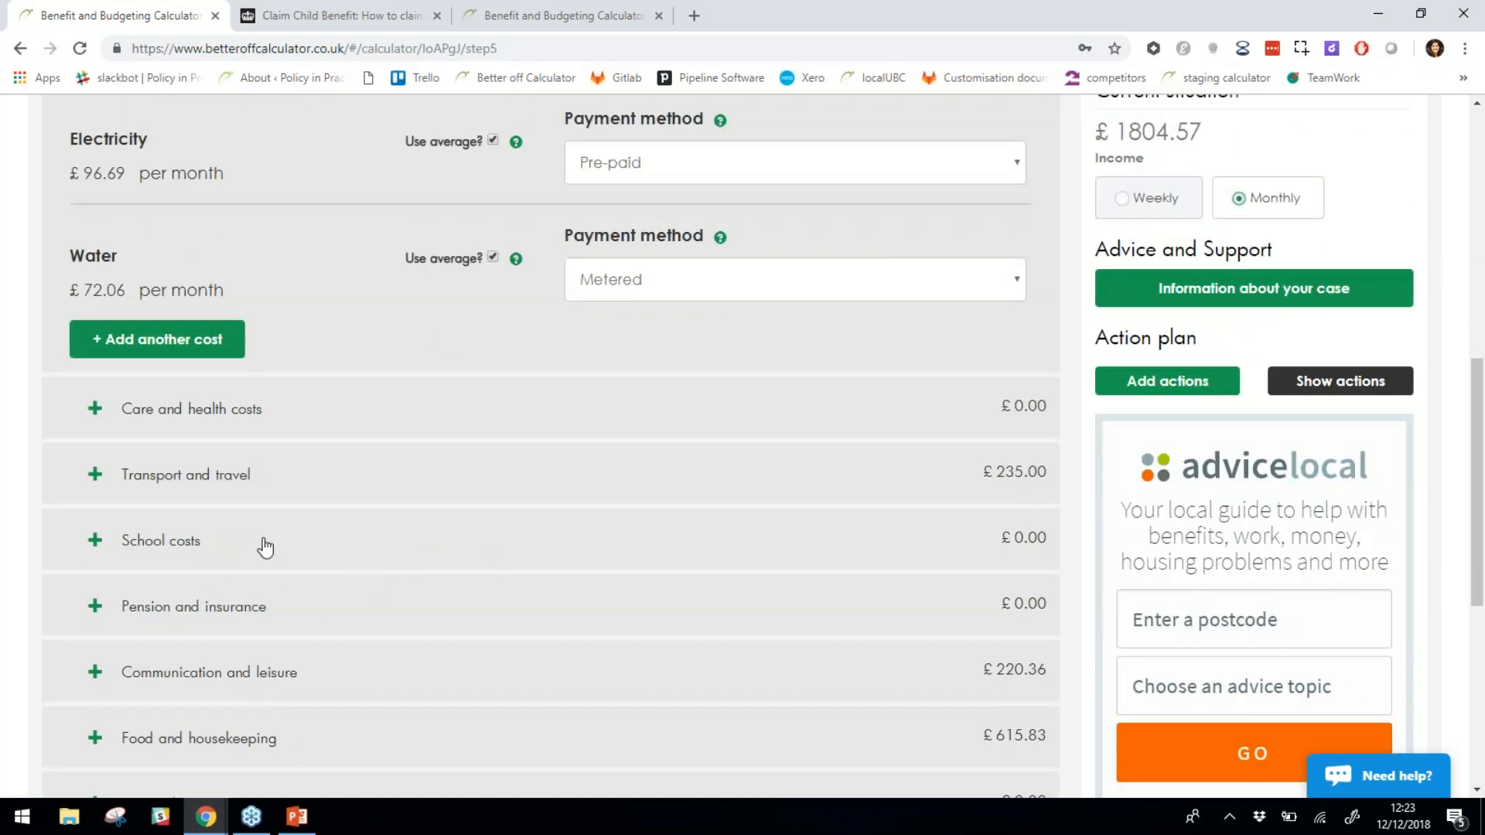
{"action": "scroll", "coordinate": [310, 588], "scroll_direction": "down", "scroll_amount": 2}
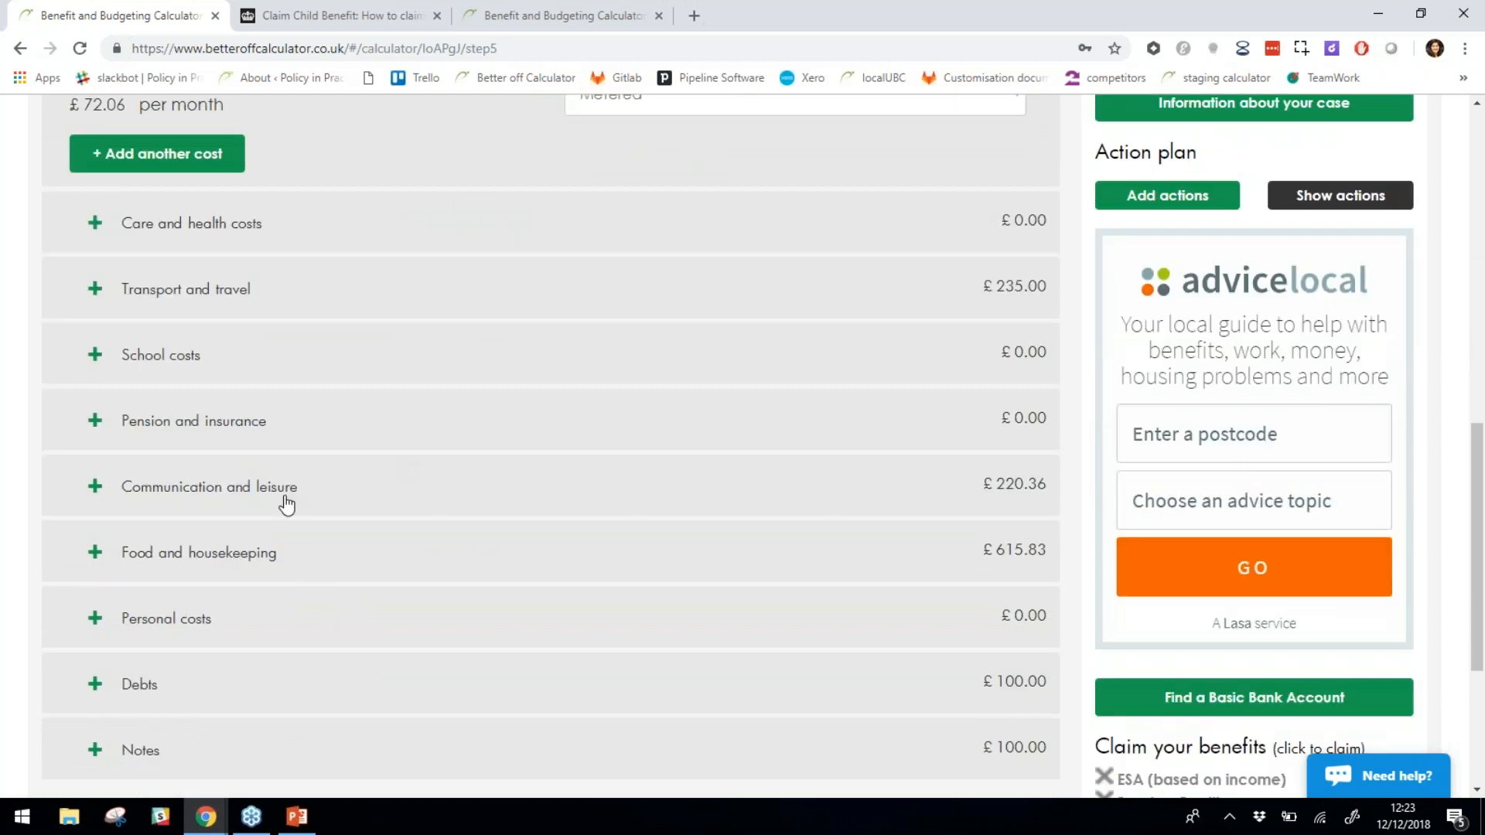
{"action": "scroll", "coordinate": [258, 577], "scroll_direction": "down", "scroll_amount": 2}
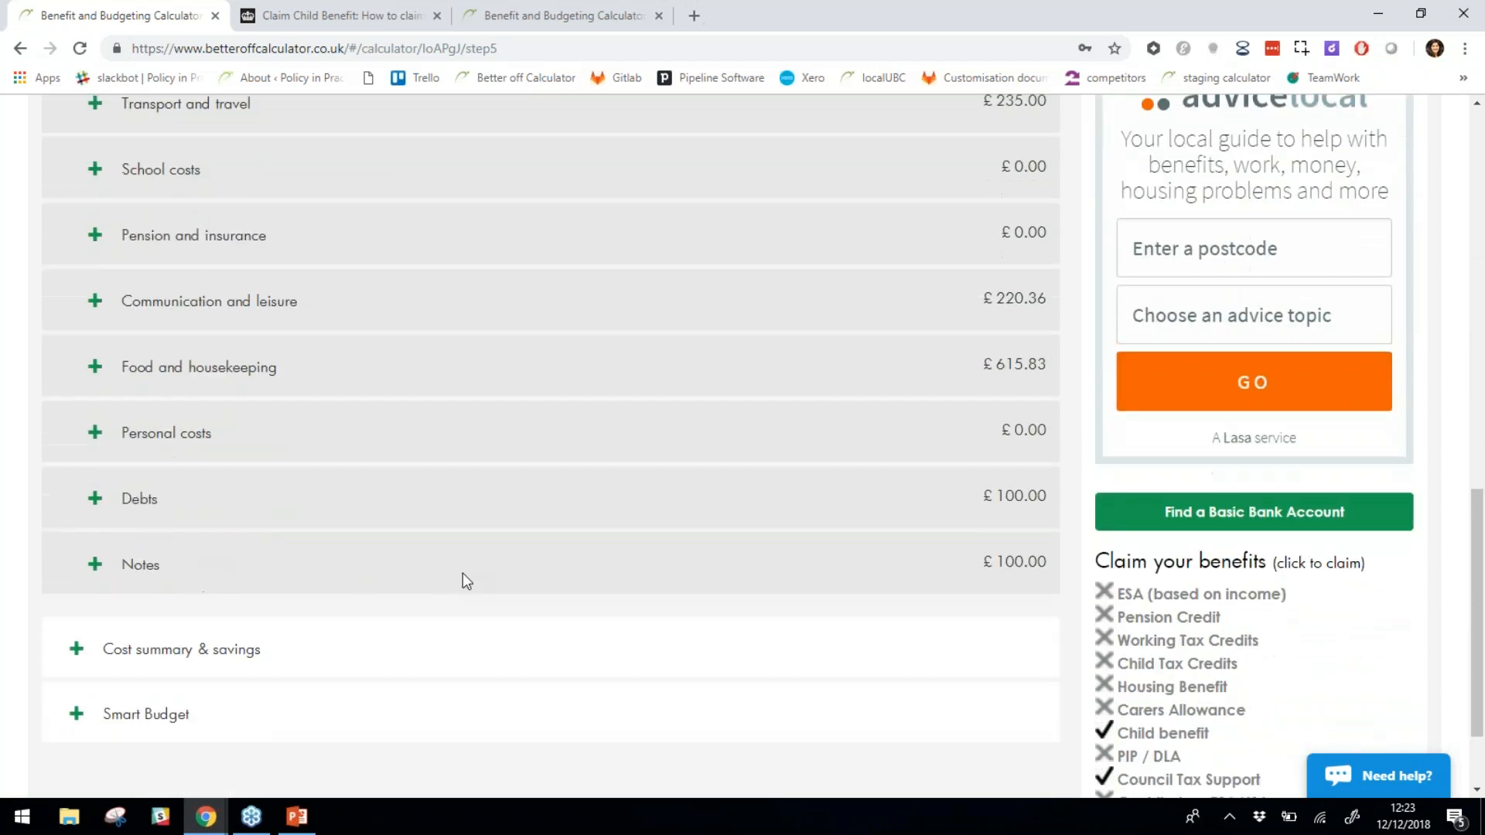
{"action": "left_click", "coordinate": [155, 501]}
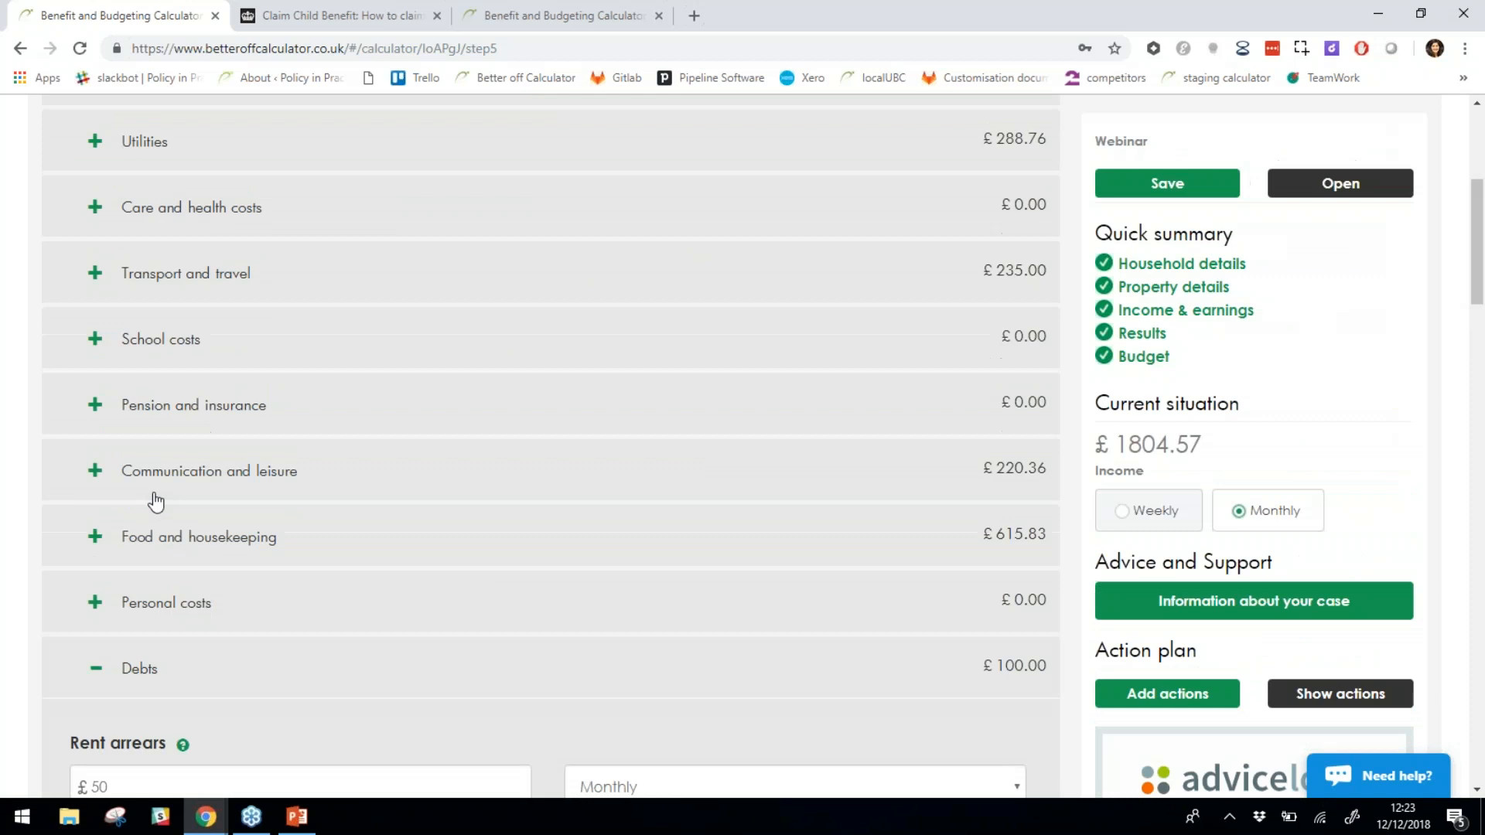
{"action": "scroll", "coordinate": [176, 607], "scroll_direction": "down", "scroll_amount": 4}
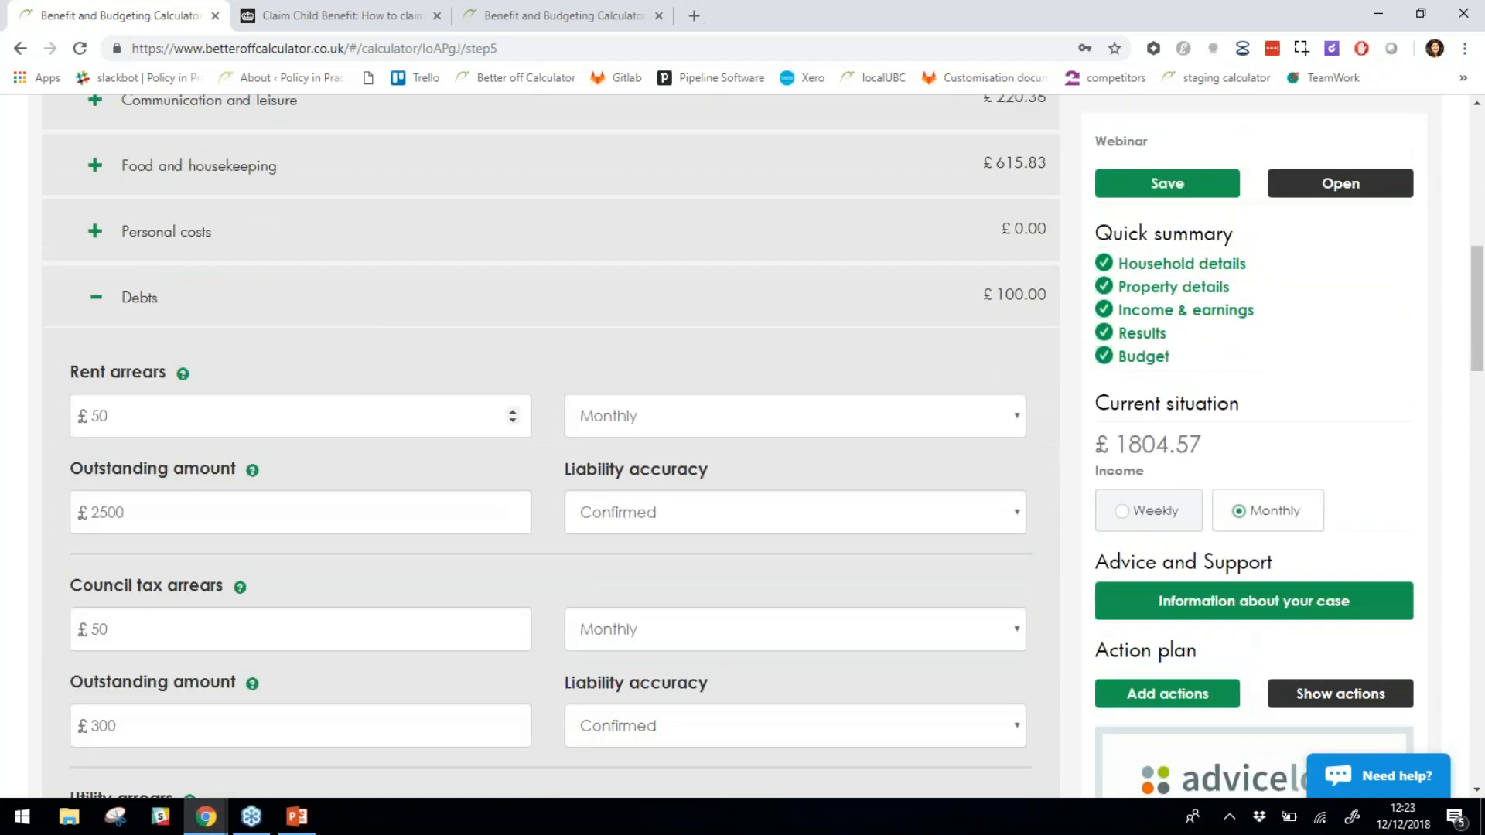
{"action": "left_click", "coordinate": [155, 309]}
Expand Notes, type 'Mobile' in the expenditure notes, then delete it, leaving it empty.
{"action": "scroll", "coordinate": [193, 573], "scroll_direction": "down", "scroll_amount": 5}
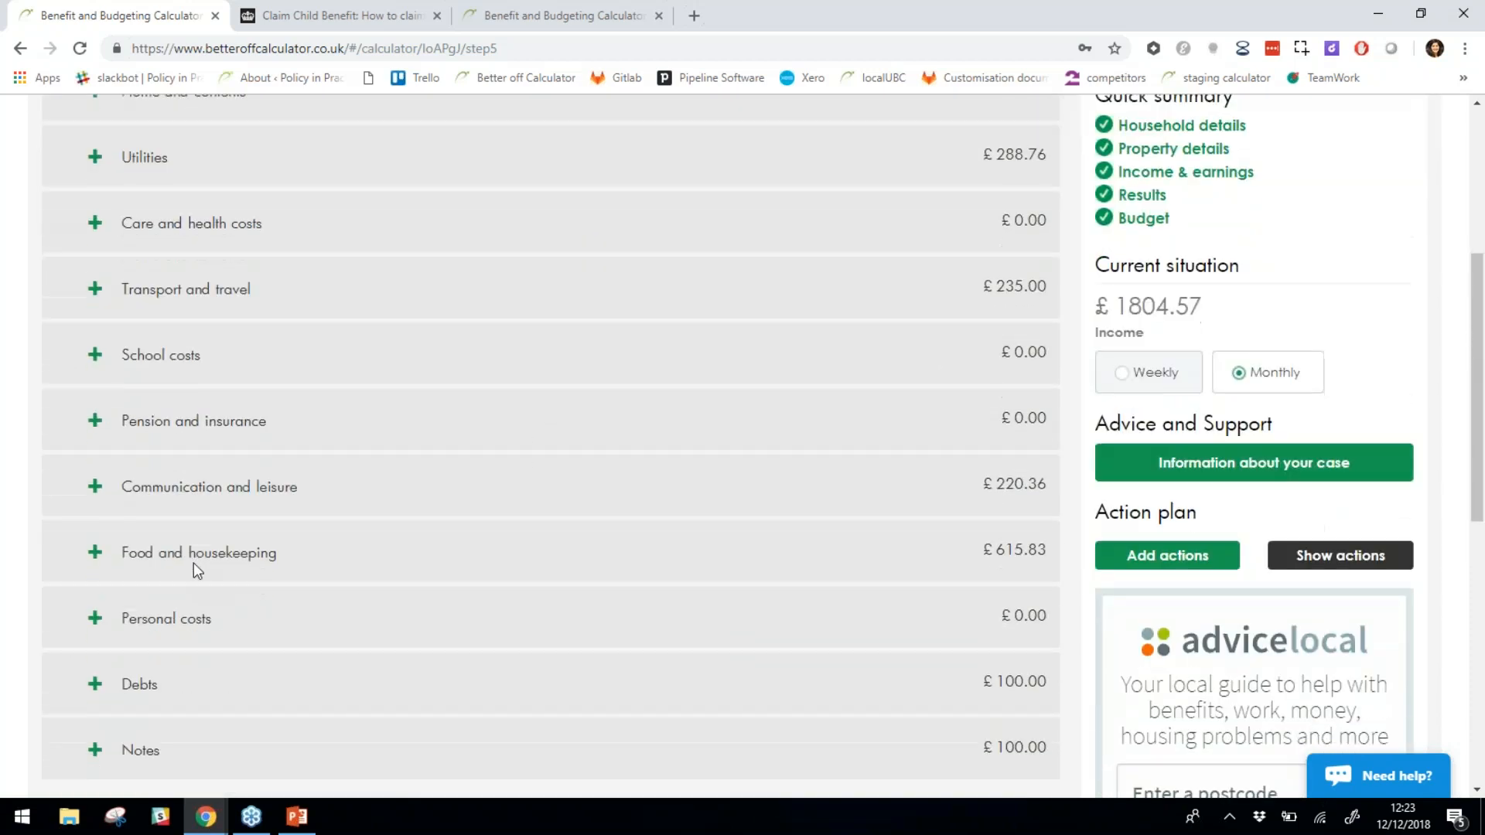
{"action": "left_click", "coordinate": [142, 577]}
{"action": "scroll", "coordinate": [166, 597], "scroll_direction": "down", "scroll_amount": 3}
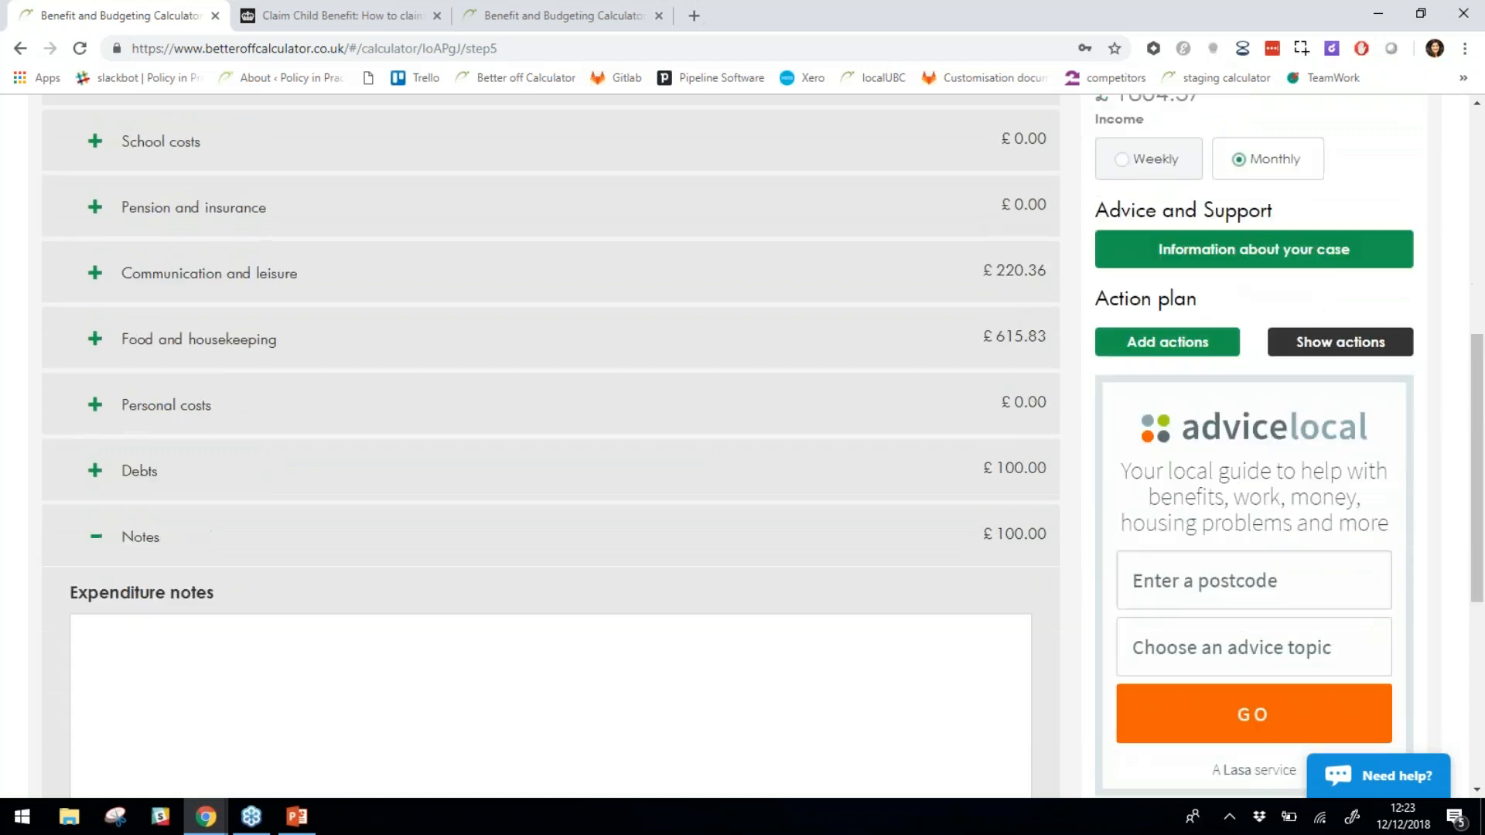
{"action": "left_click", "coordinate": [153, 610]}
{"action": "type", "text": "Mon"}
{"action": "key", "text": "BackSpace"}
{"action": "type", "text": "bile"}
{"action": "key", "text": "ctrl+a"}
{"action": "key", "text": "BackSpace"}
Open the Cost summary & savings breakdown.
{"action": "scroll", "coordinate": [154, 612], "scroll_direction": "down", "scroll_amount": 3}
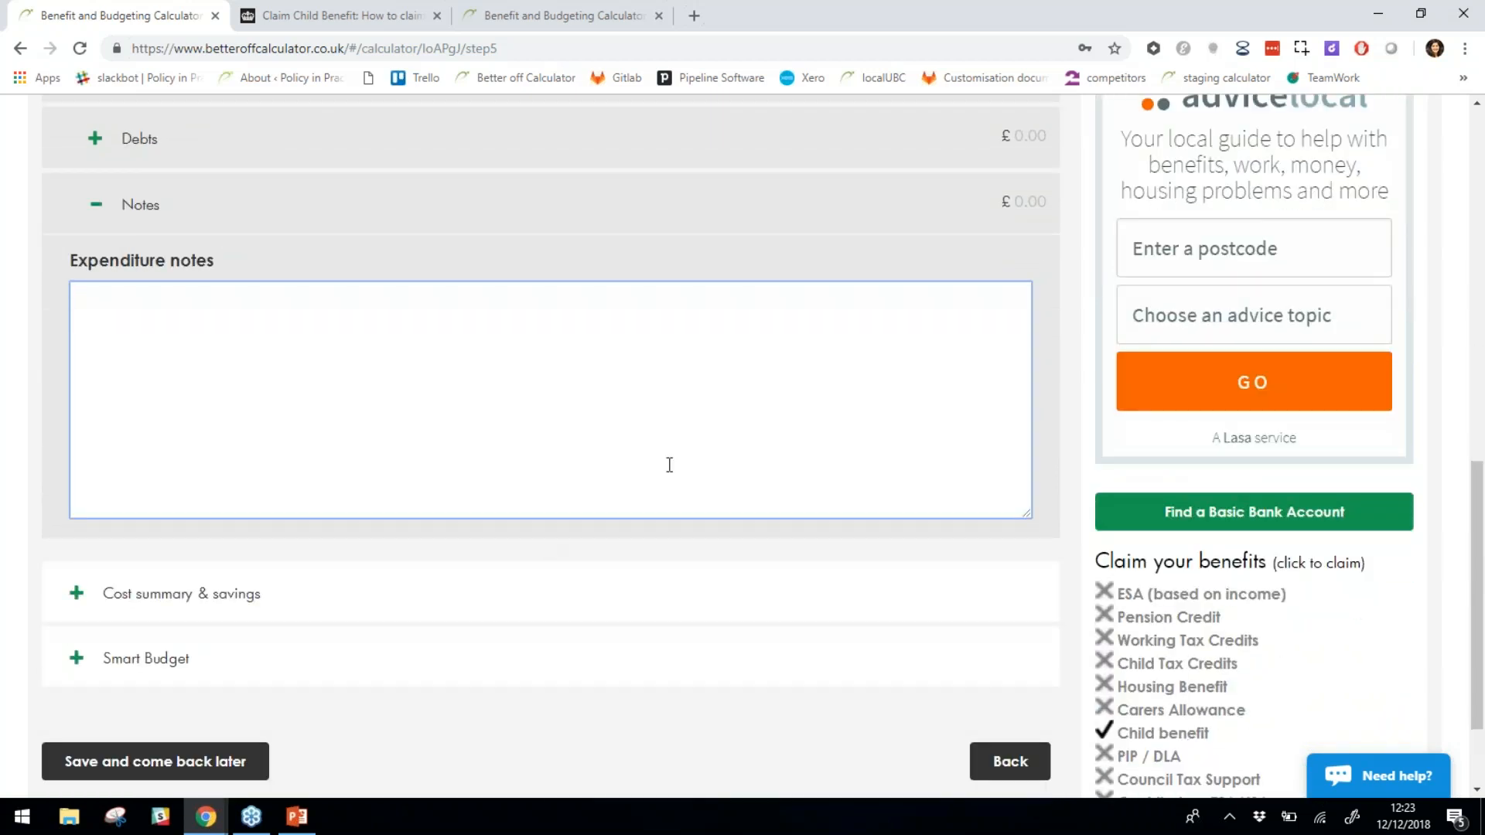
{"action": "scroll", "coordinate": [494, 533], "scroll_direction": "up", "scroll_amount": 7}
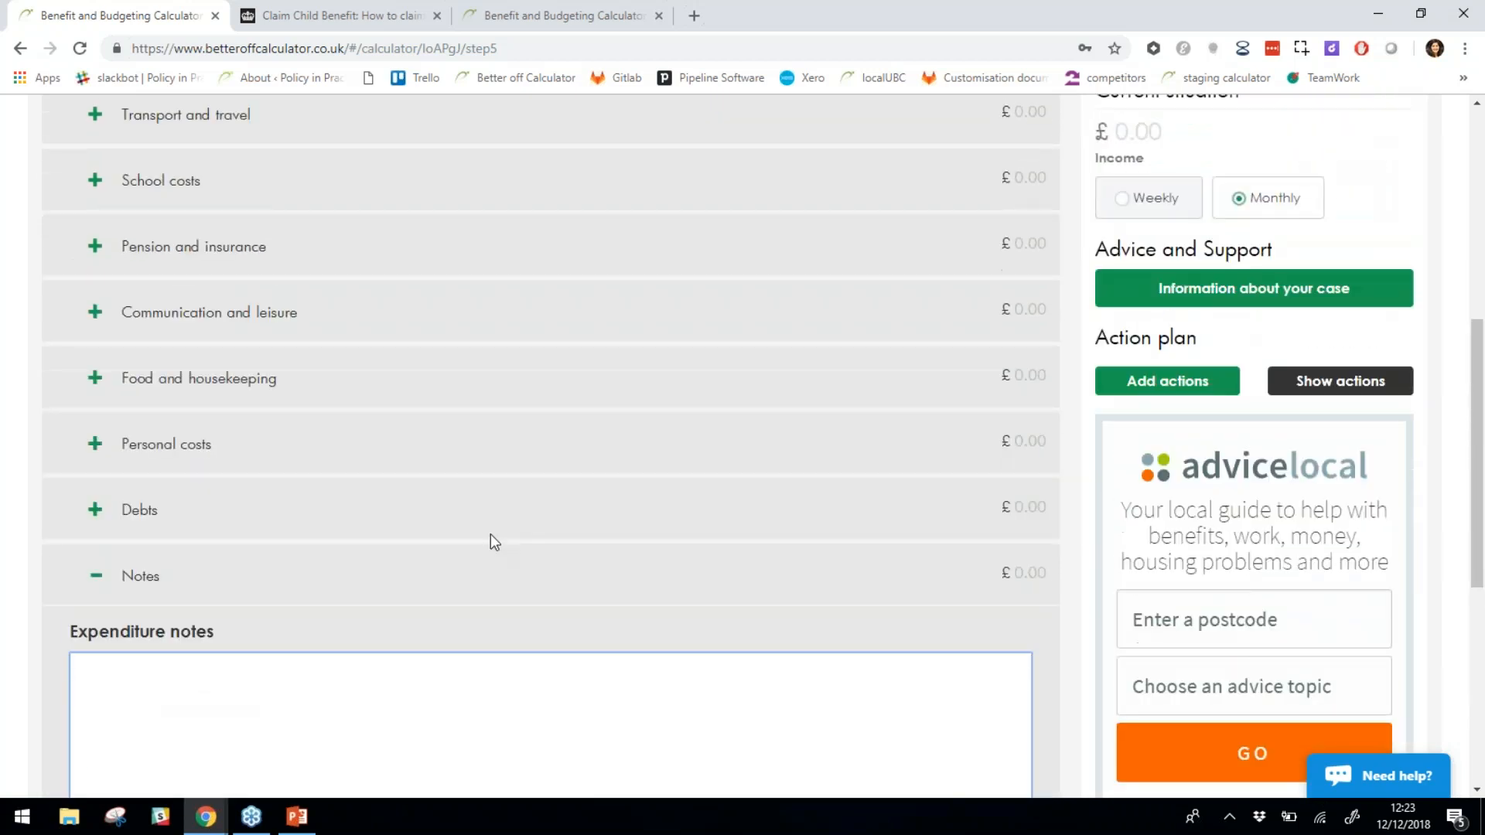
{"action": "scroll", "coordinate": [490, 532], "scroll_direction": "up", "scroll_amount": 3}
{"action": "scroll", "coordinate": [486, 516], "scroll_direction": "down", "scroll_amount": 5}
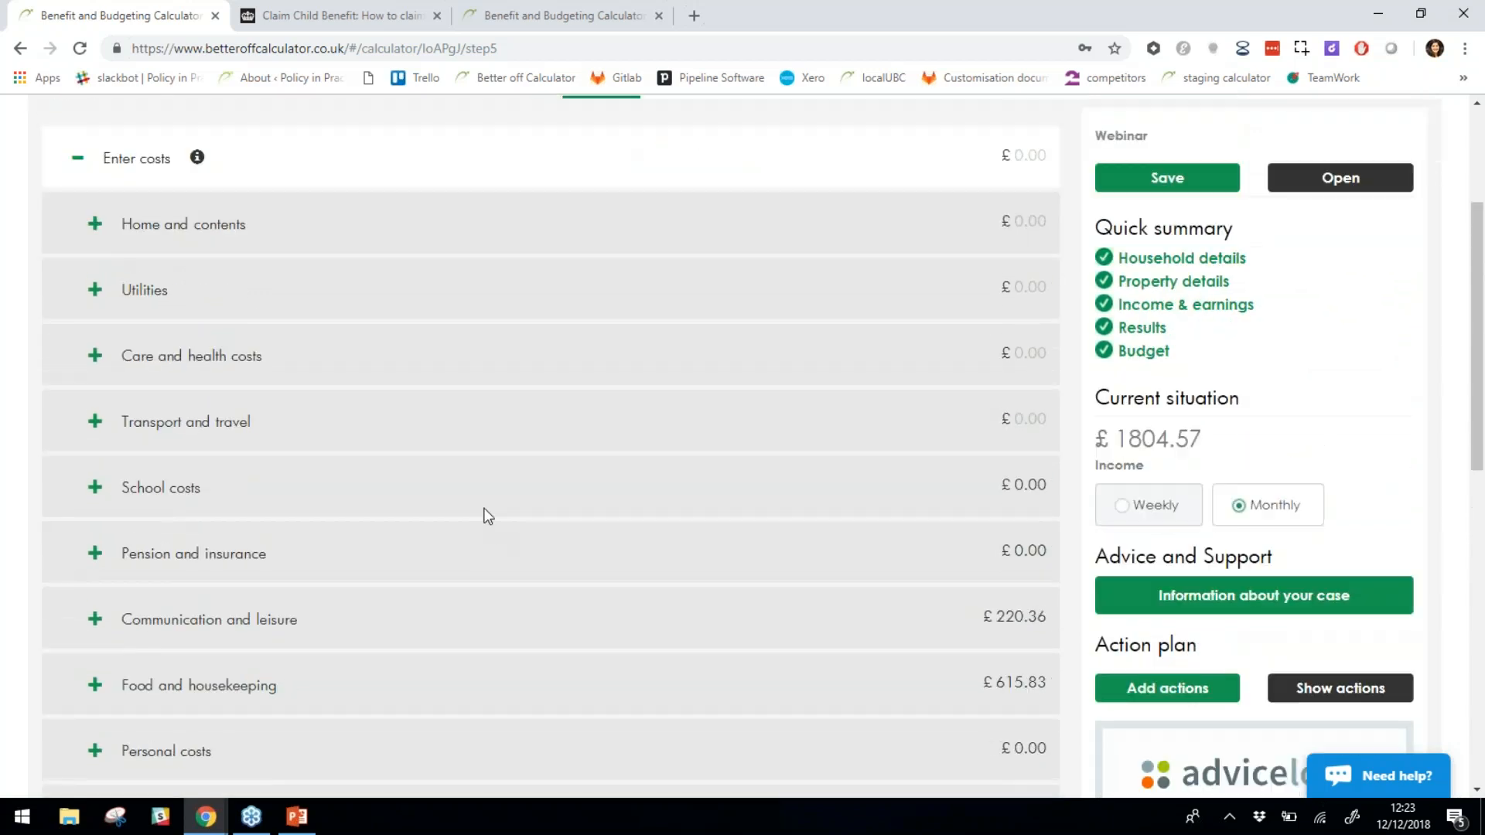
{"action": "scroll", "coordinate": [487, 516], "scroll_direction": "down", "scroll_amount": 5}
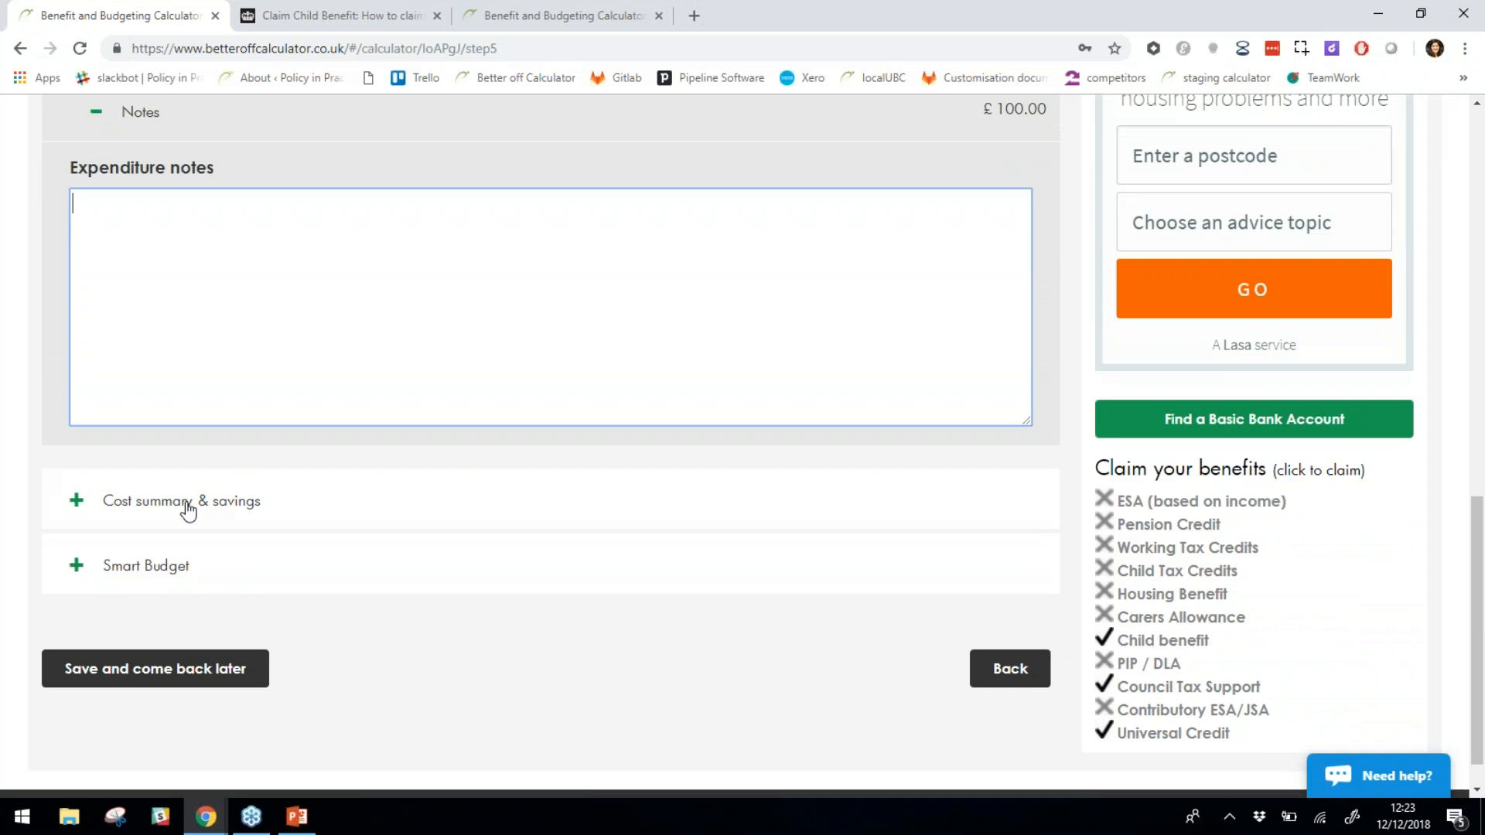
{"action": "left_click", "coordinate": [186, 511]}
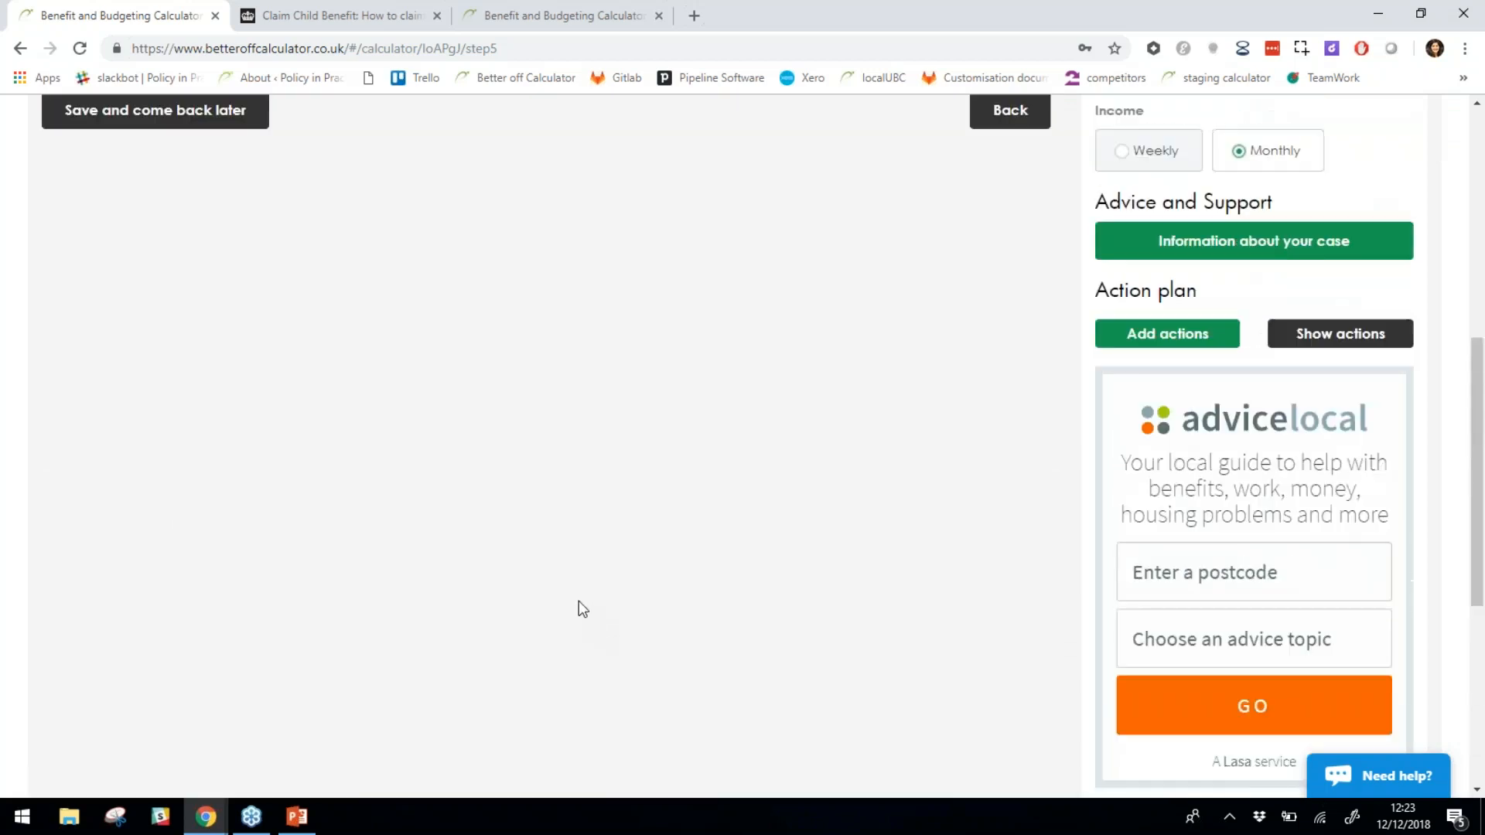
Scroll past the Your Costs pie chart to the surplus chart showing a £-272.29 shortfall.
{"action": "scroll", "coordinate": [582, 610], "scroll_direction": "up", "scroll_amount": 3}
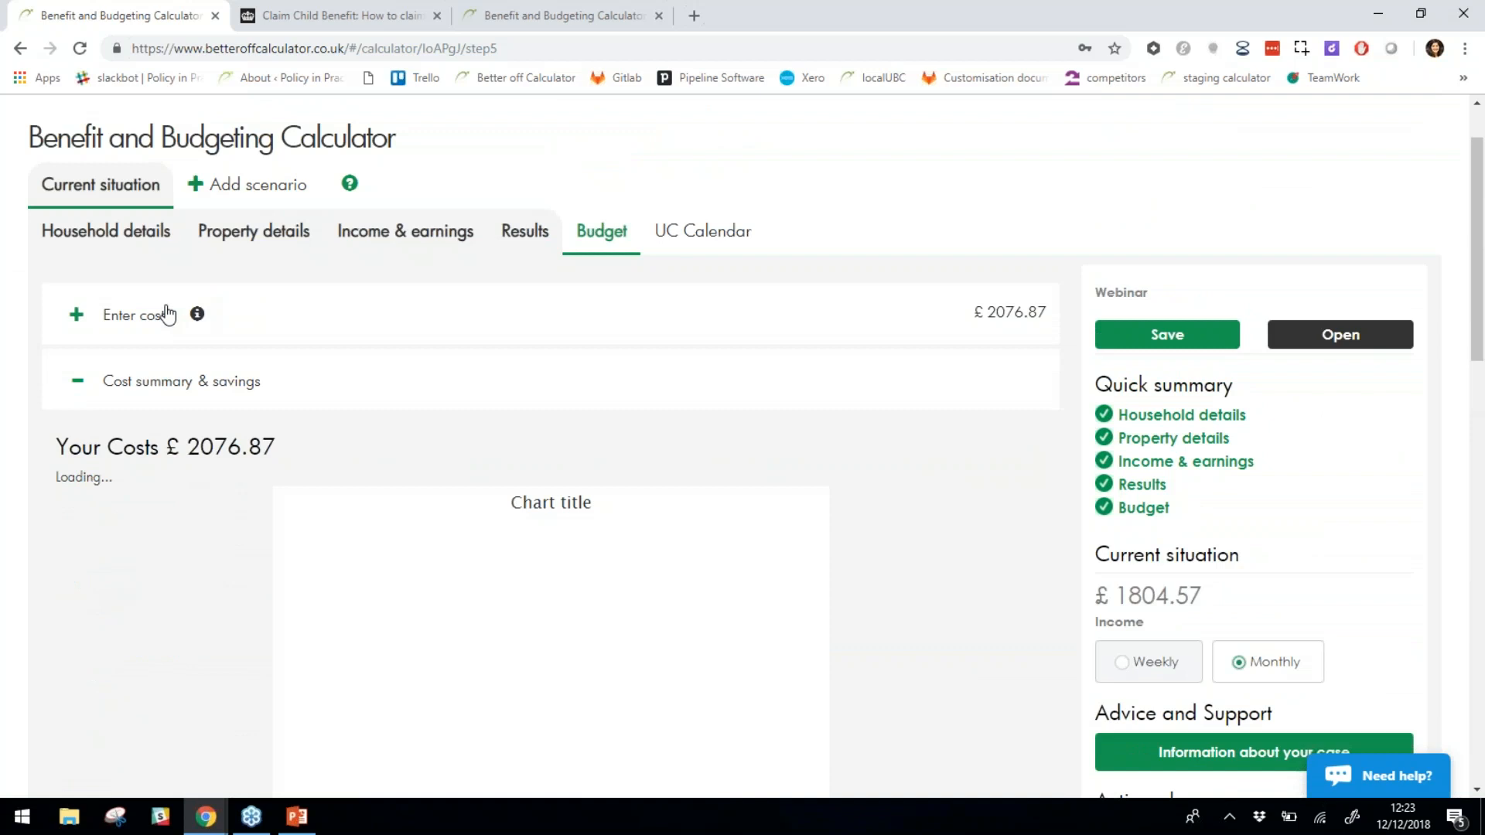
{"action": "scroll", "coordinate": [948, 596], "scroll_direction": "down", "scroll_amount": 2}
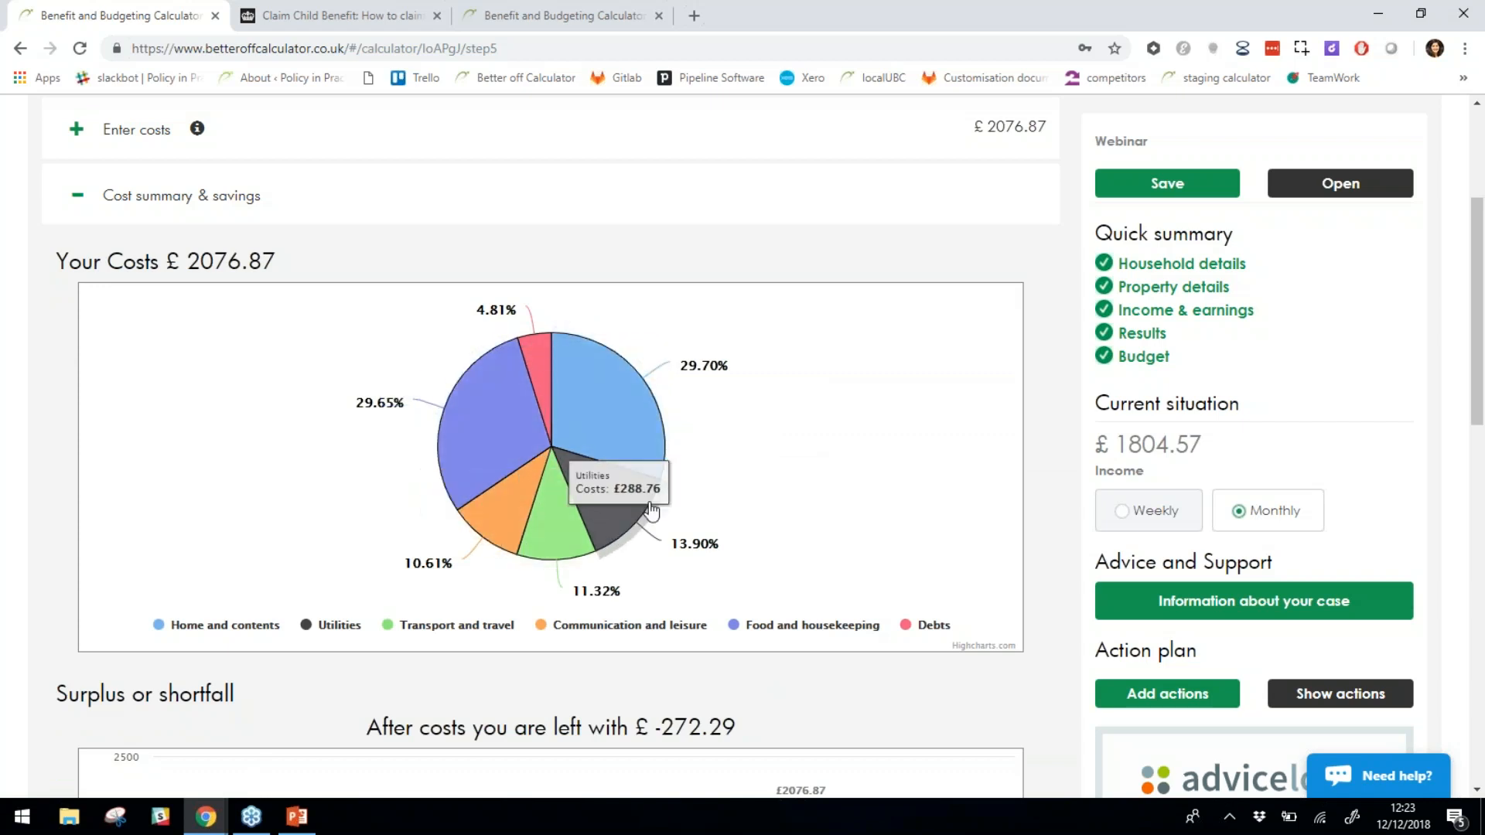
{"action": "scroll", "coordinate": [719, 402], "scroll_direction": "down", "scroll_amount": 2}
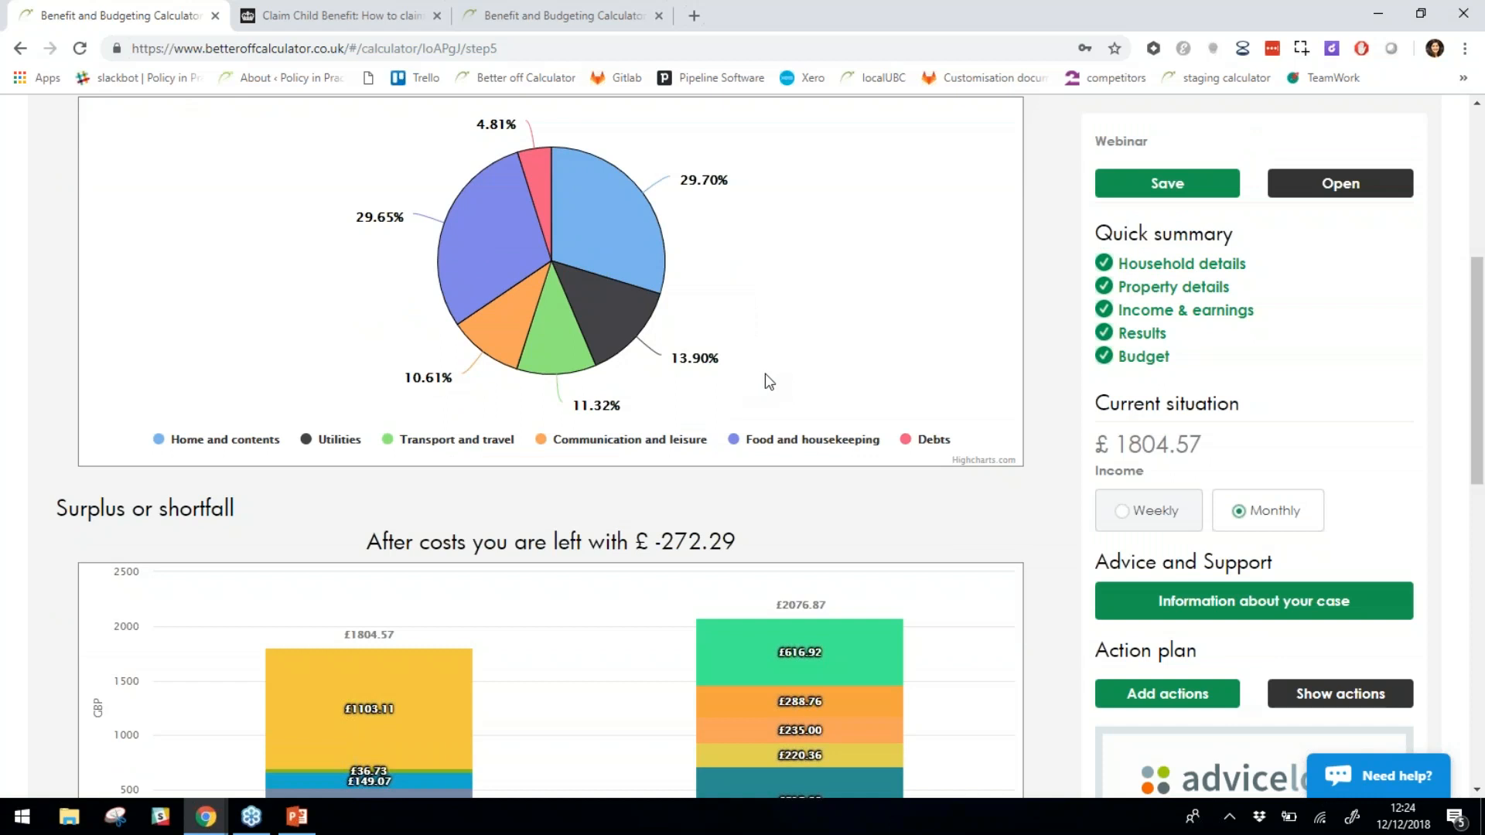
{"action": "scroll", "coordinate": [766, 375], "scroll_direction": "down", "scroll_amount": 2}
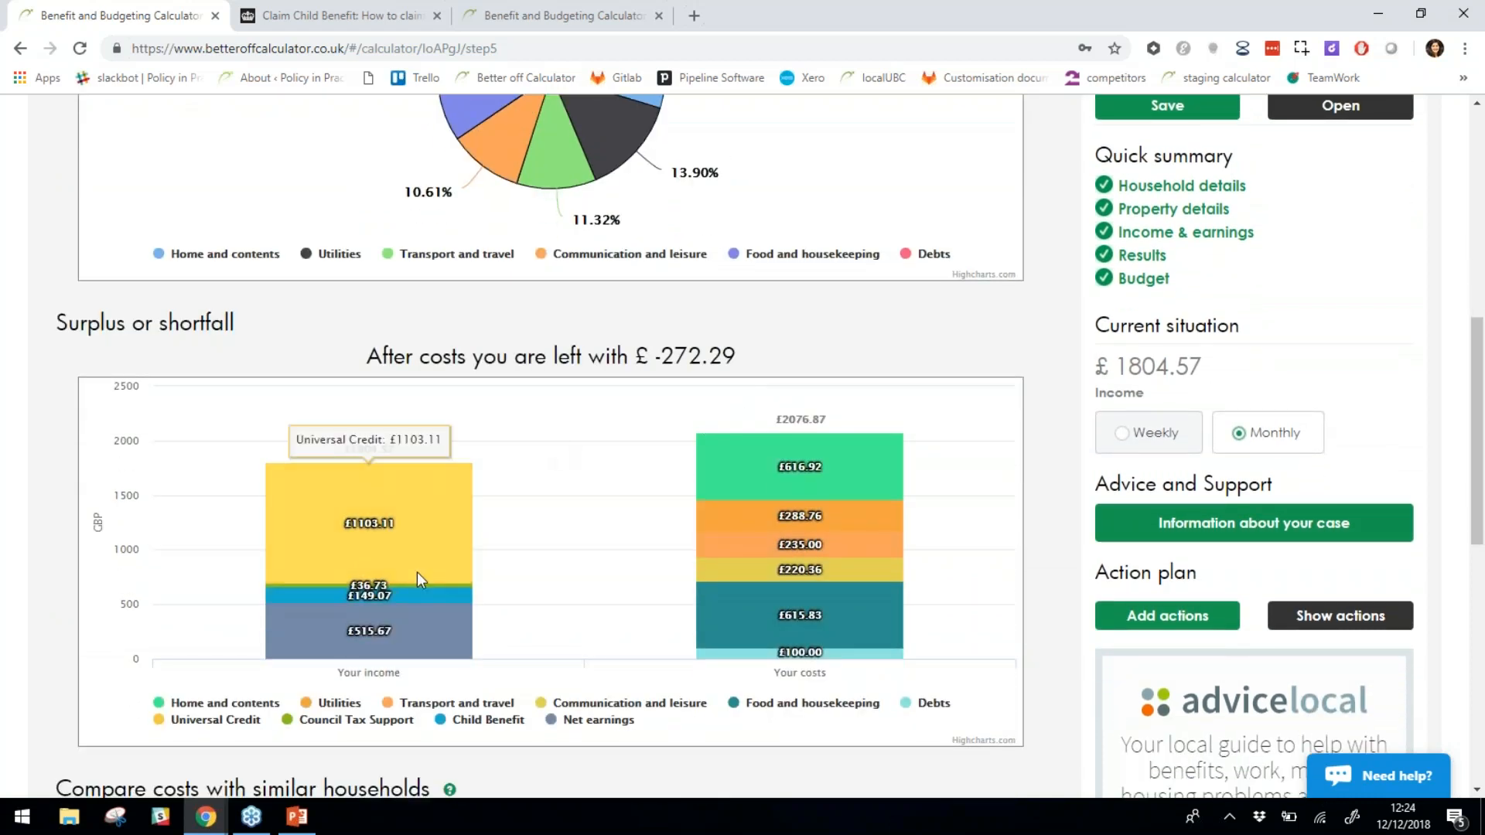
{"action": "scroll", "coordinate": [476, 541], "scroll_direction": "down", "scroll_amount": 1}
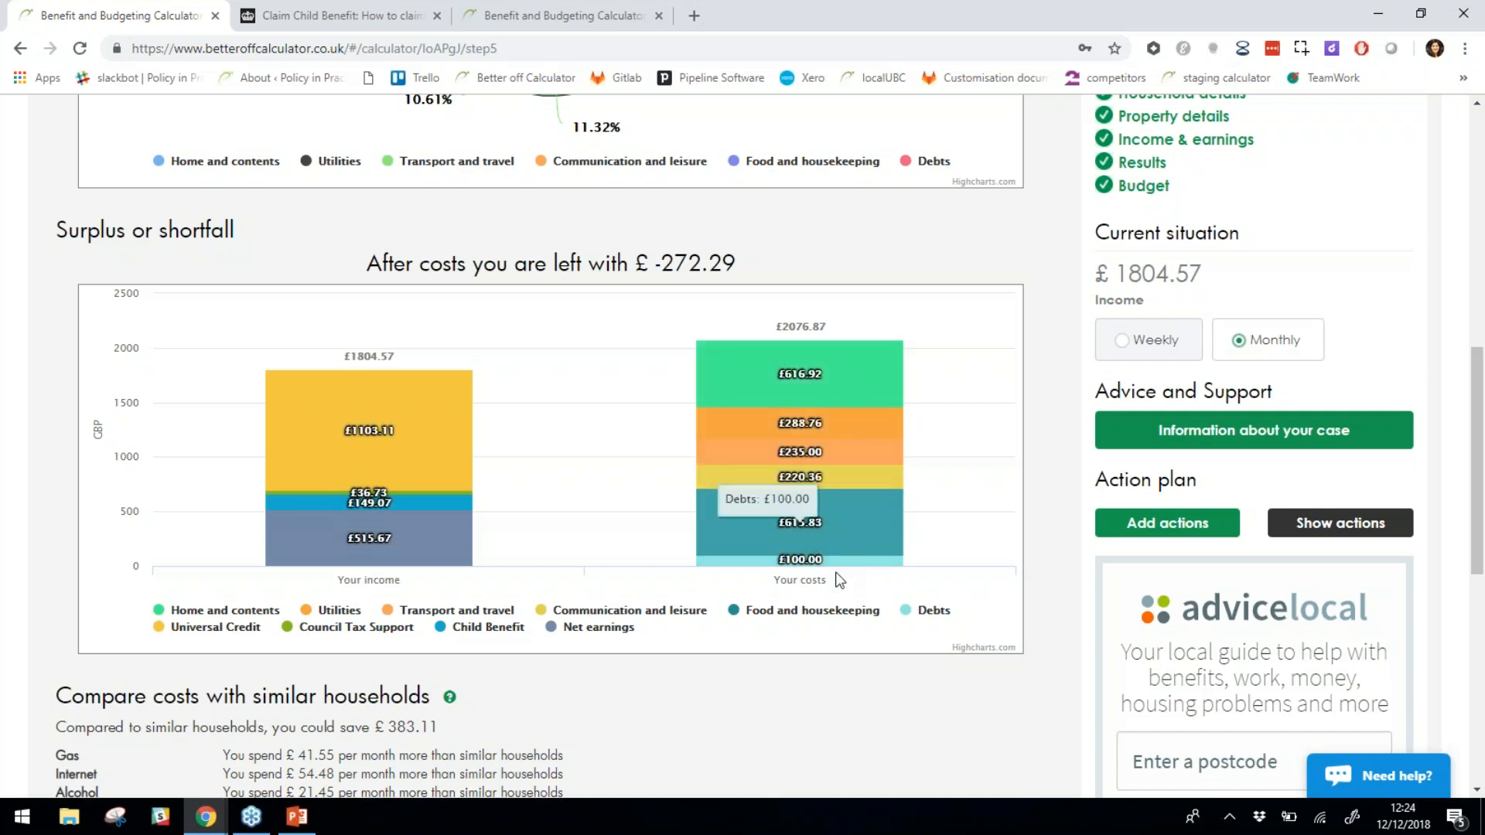
{"action": "scroll", "coordinate": [838, 569], "scroll_direction": "down", "scroll_amount": 5}
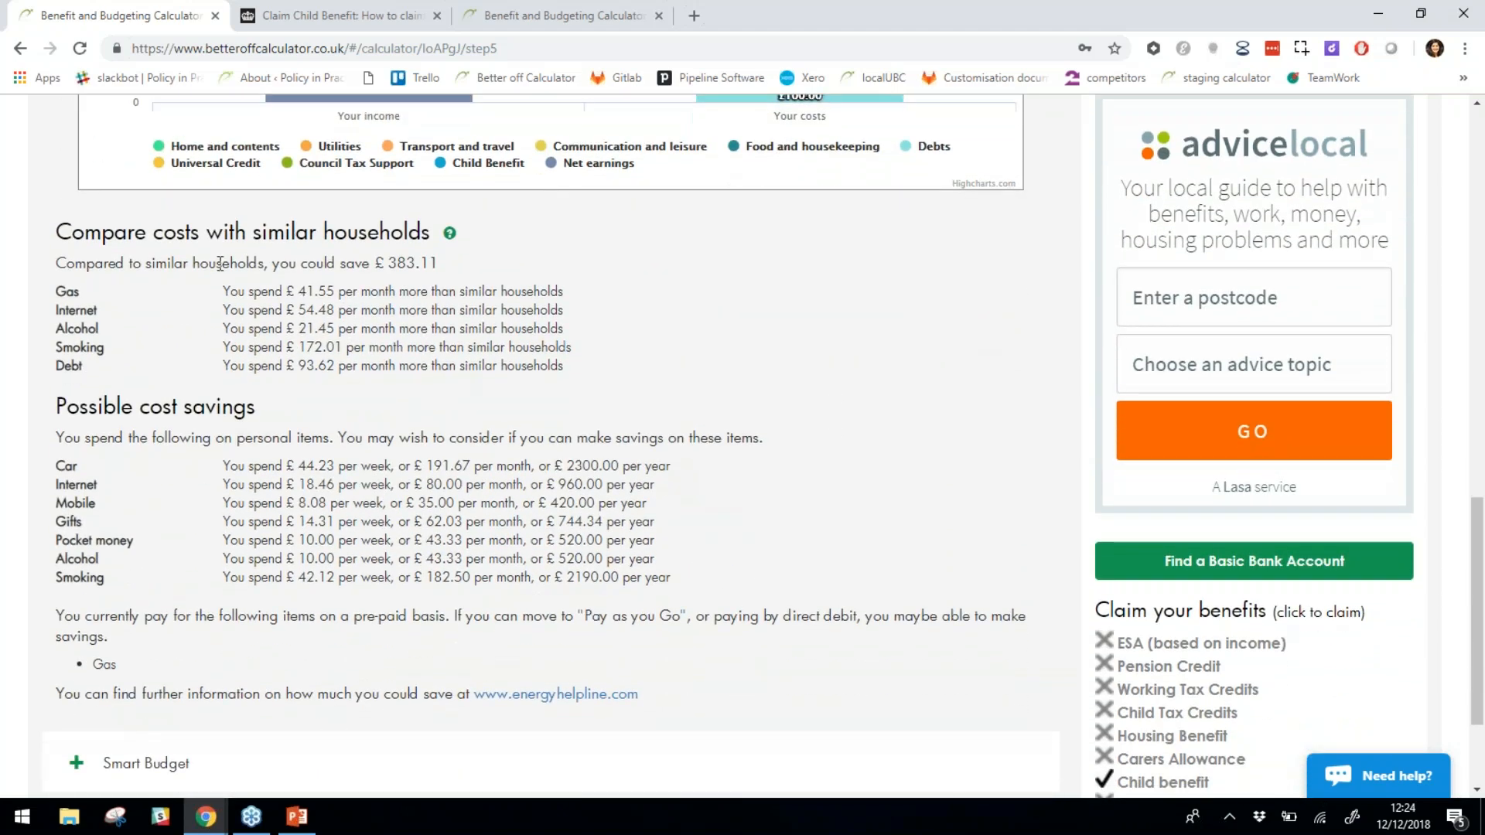
Highlight the gas-to-smoking overspend rows in the possible cost savings, including smoking at £182.50 monthly.
{"action": "left_click_drag", "start_coordinate": [248, 292], "coordinate": [404, 348]}
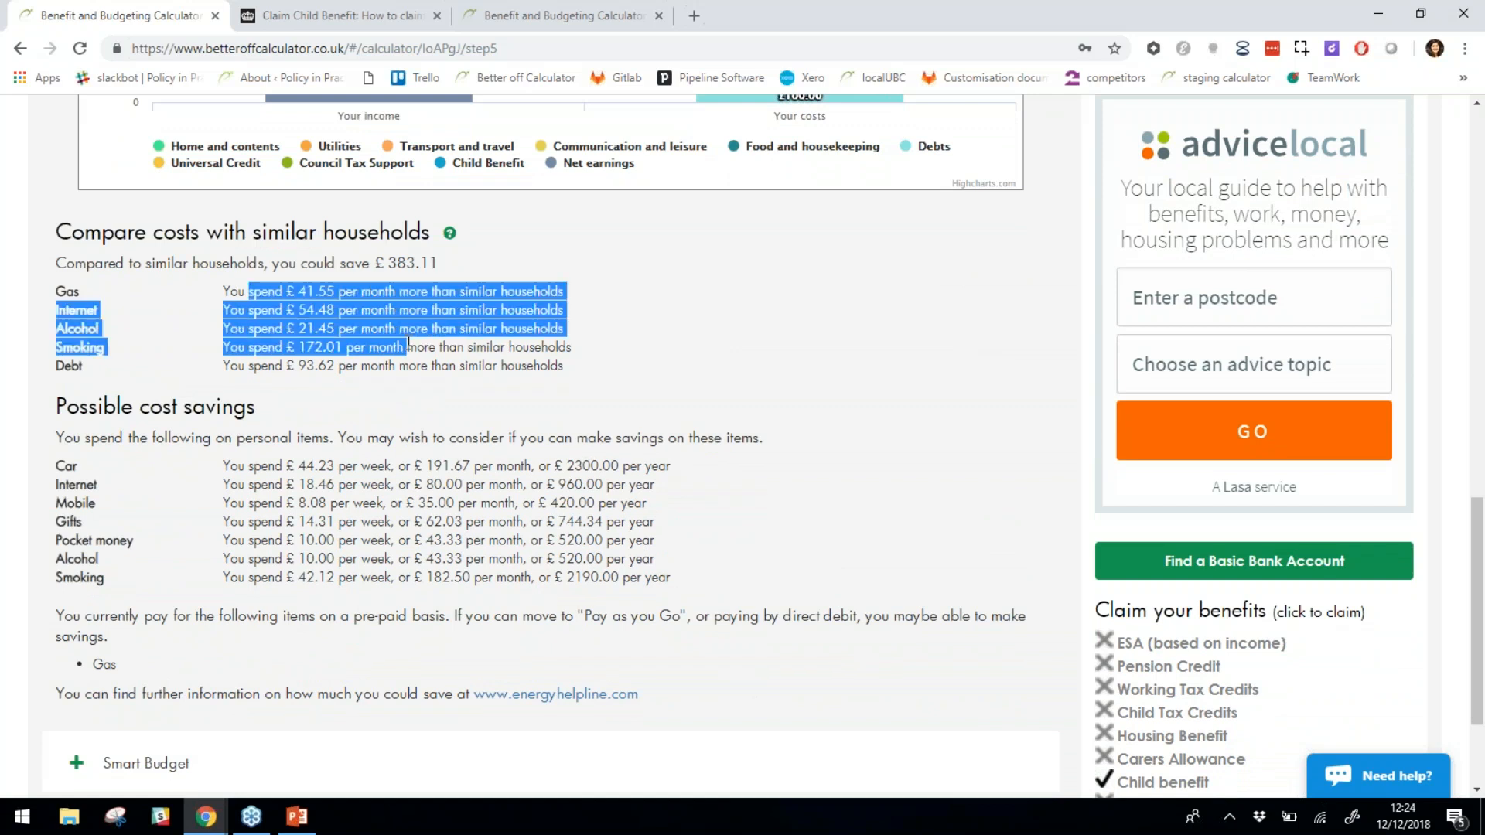
{"action": "left_click", "coordinate": [450, 368]}
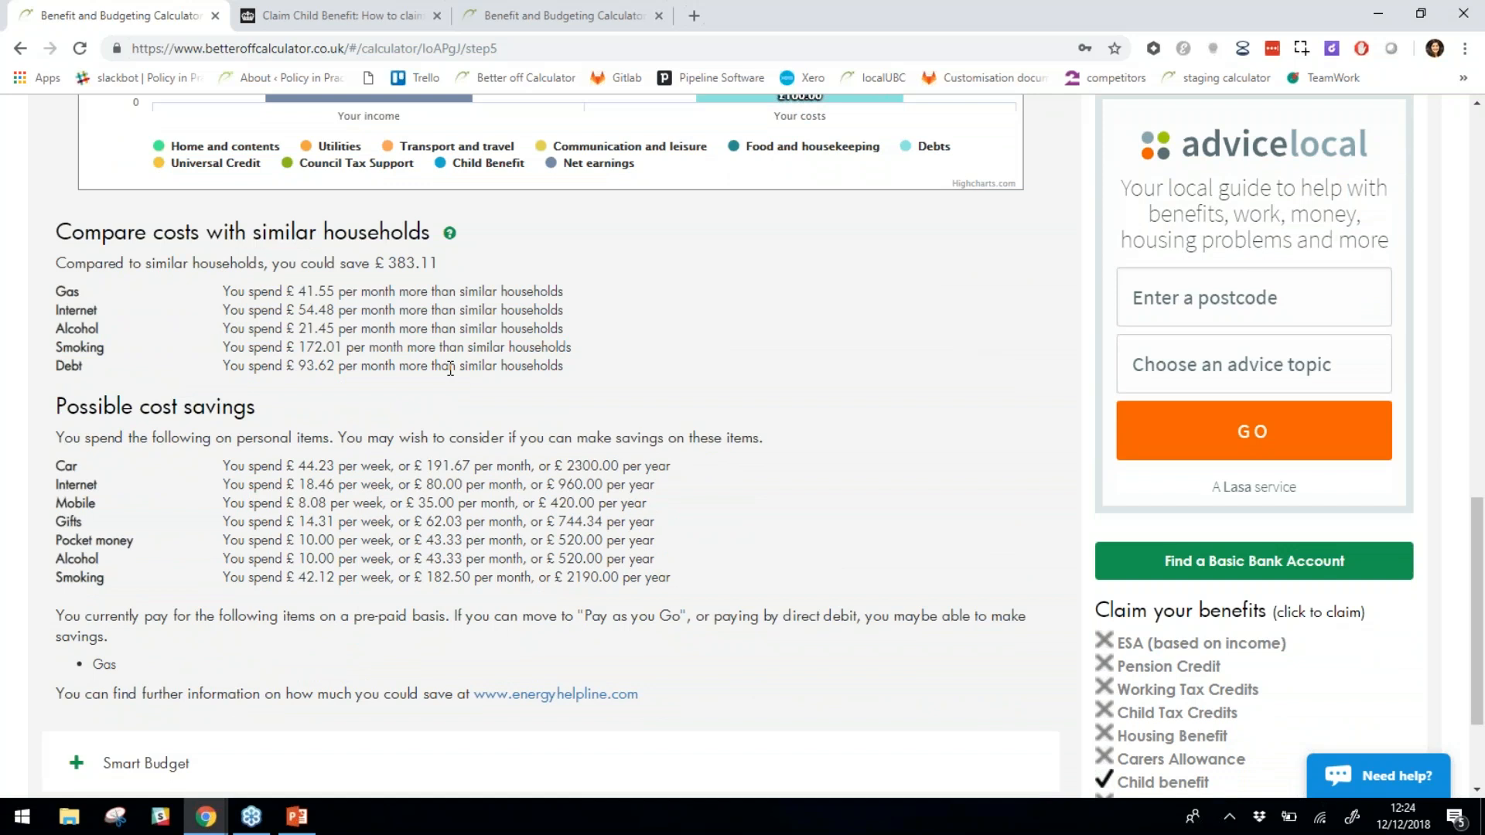
{"action": "left_click_drag", "start_coordinate": [253, 329], "coordinate": [347, 346]}
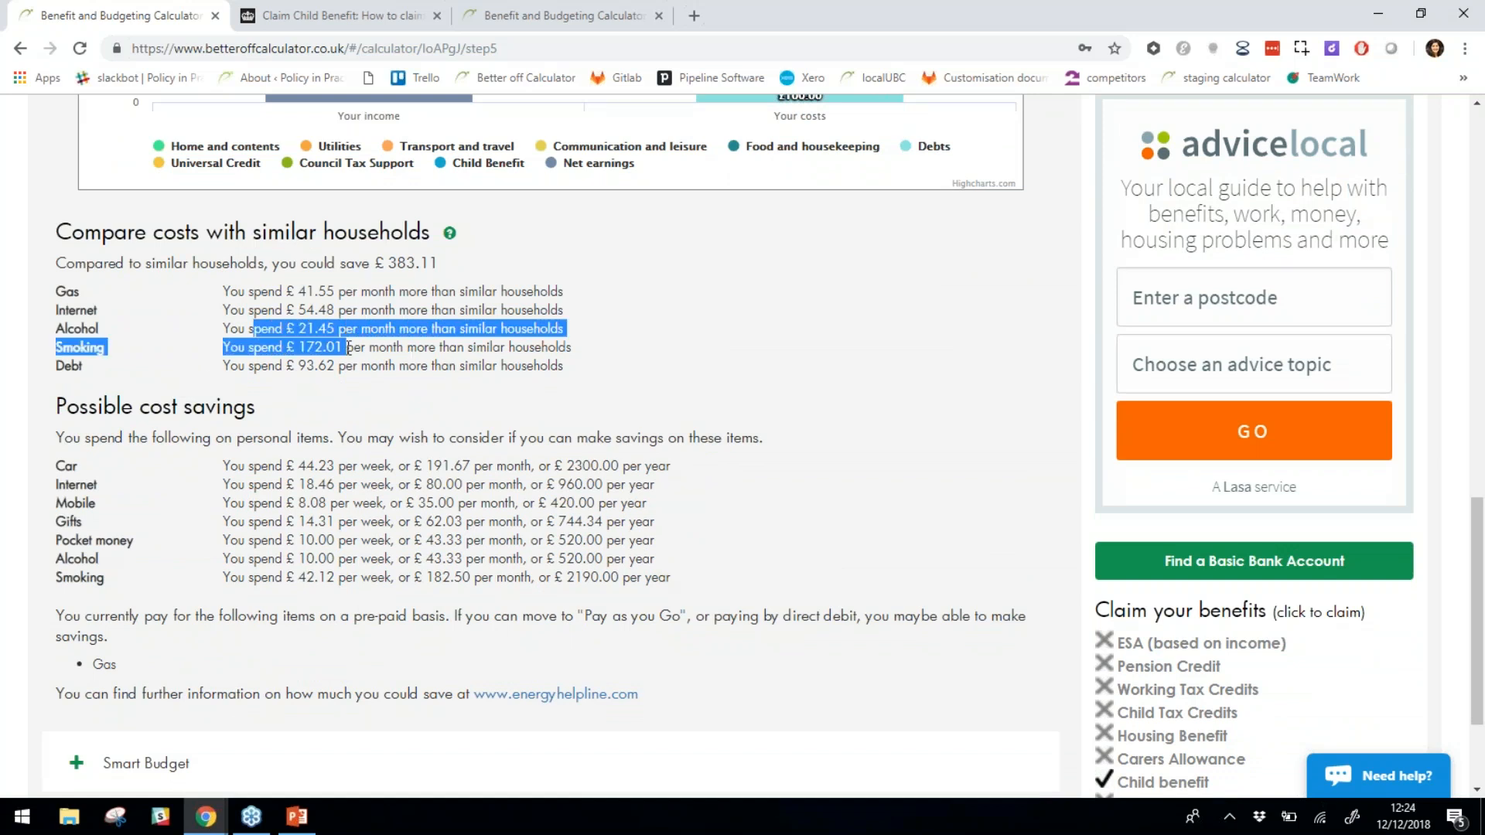
{"action": "scroll", "coordinate": [347, 346], "scroll_direction": "down", "scroll_amount": 3}
{"action": "left_click", "coordinate": [289, 307]}
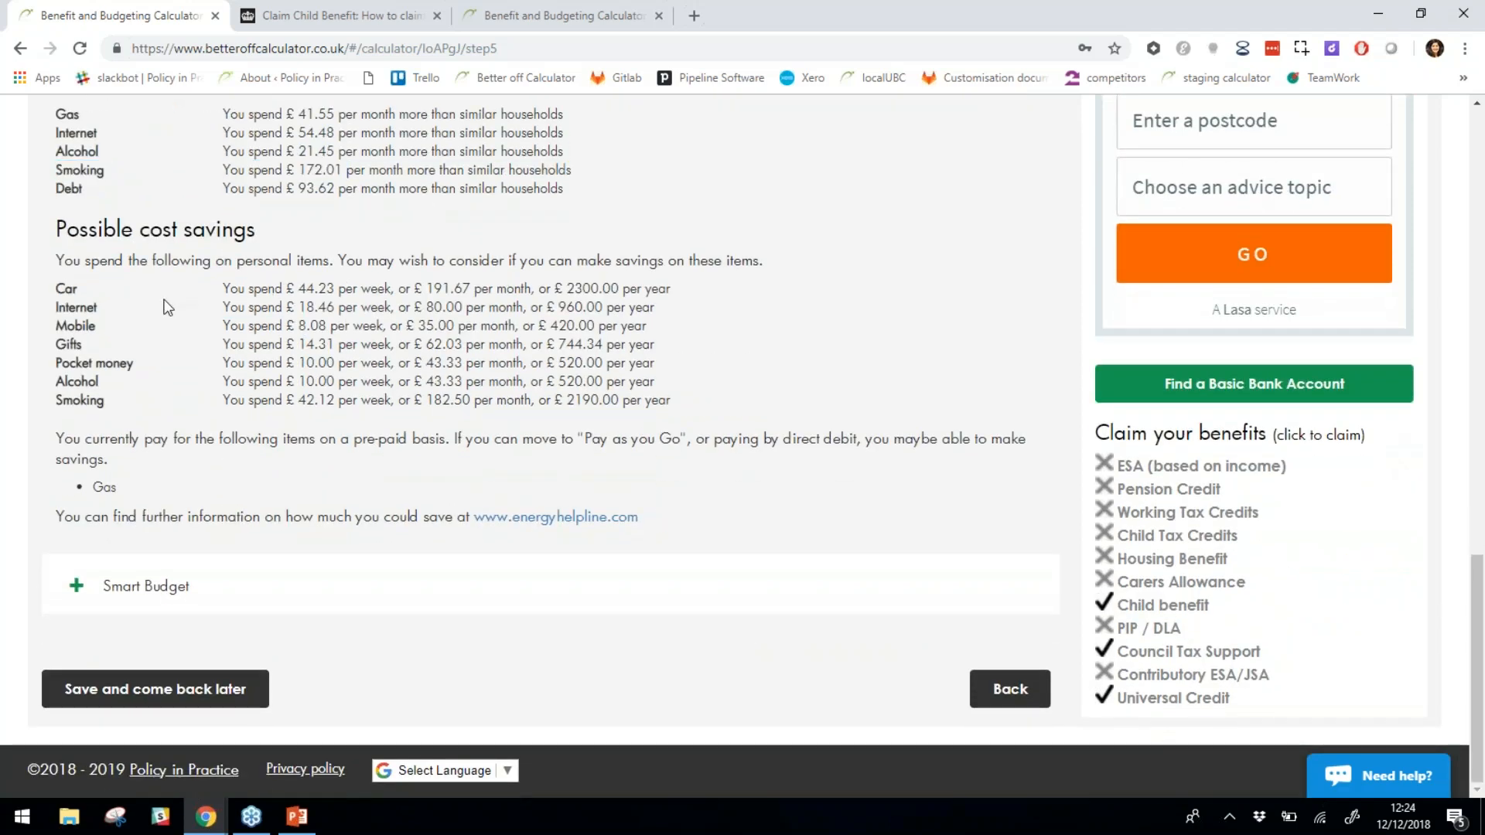
{"action": "scroll", "coordinate": [308, 500], "scroll_direction": "up", "scroll_amount": 14}
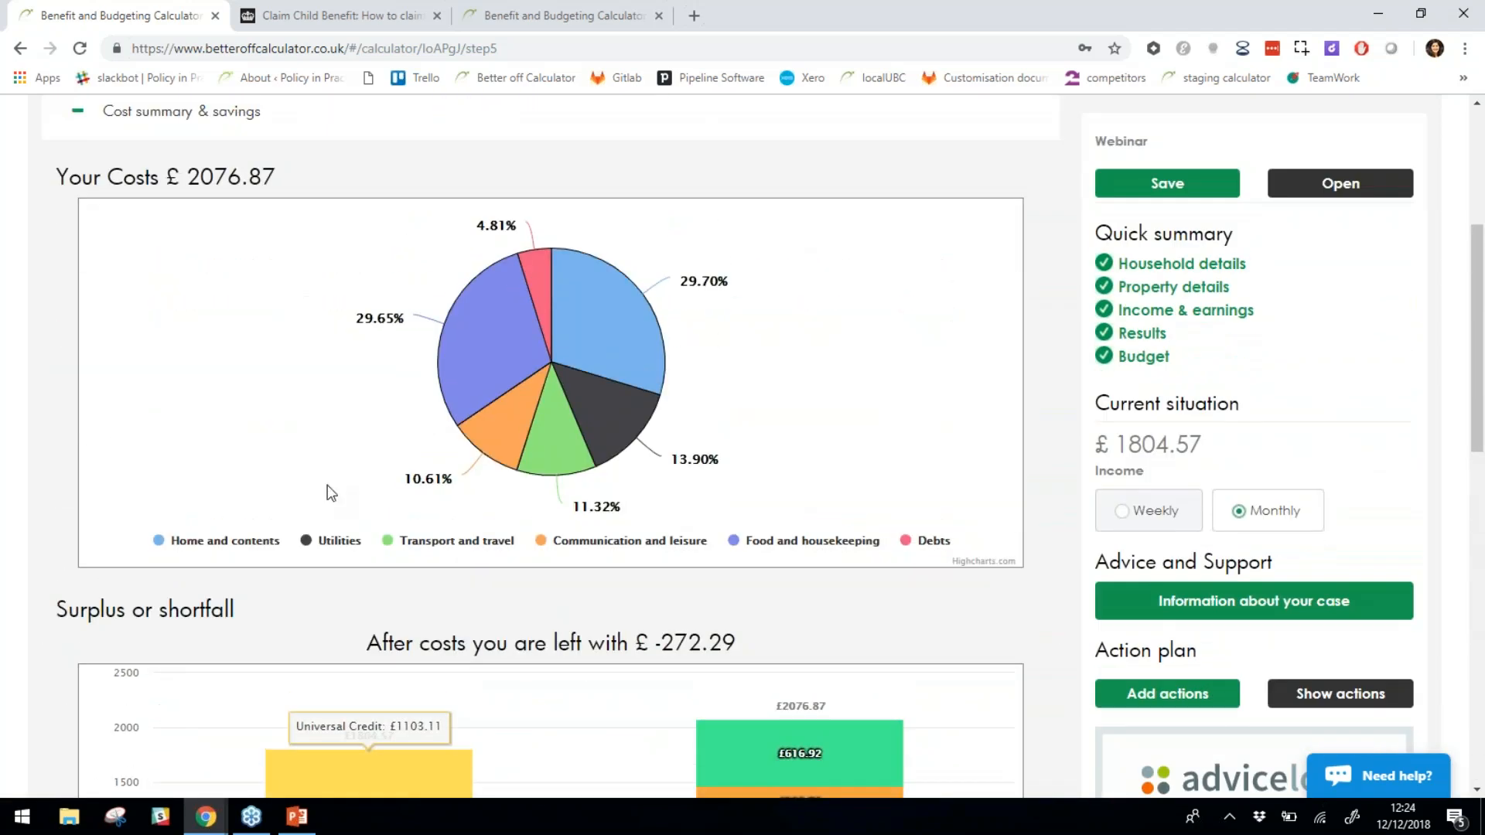
{"action": "scroll", "coordinate": [403, 385], "scroll_direction": "down", "scroll_amount": 13}
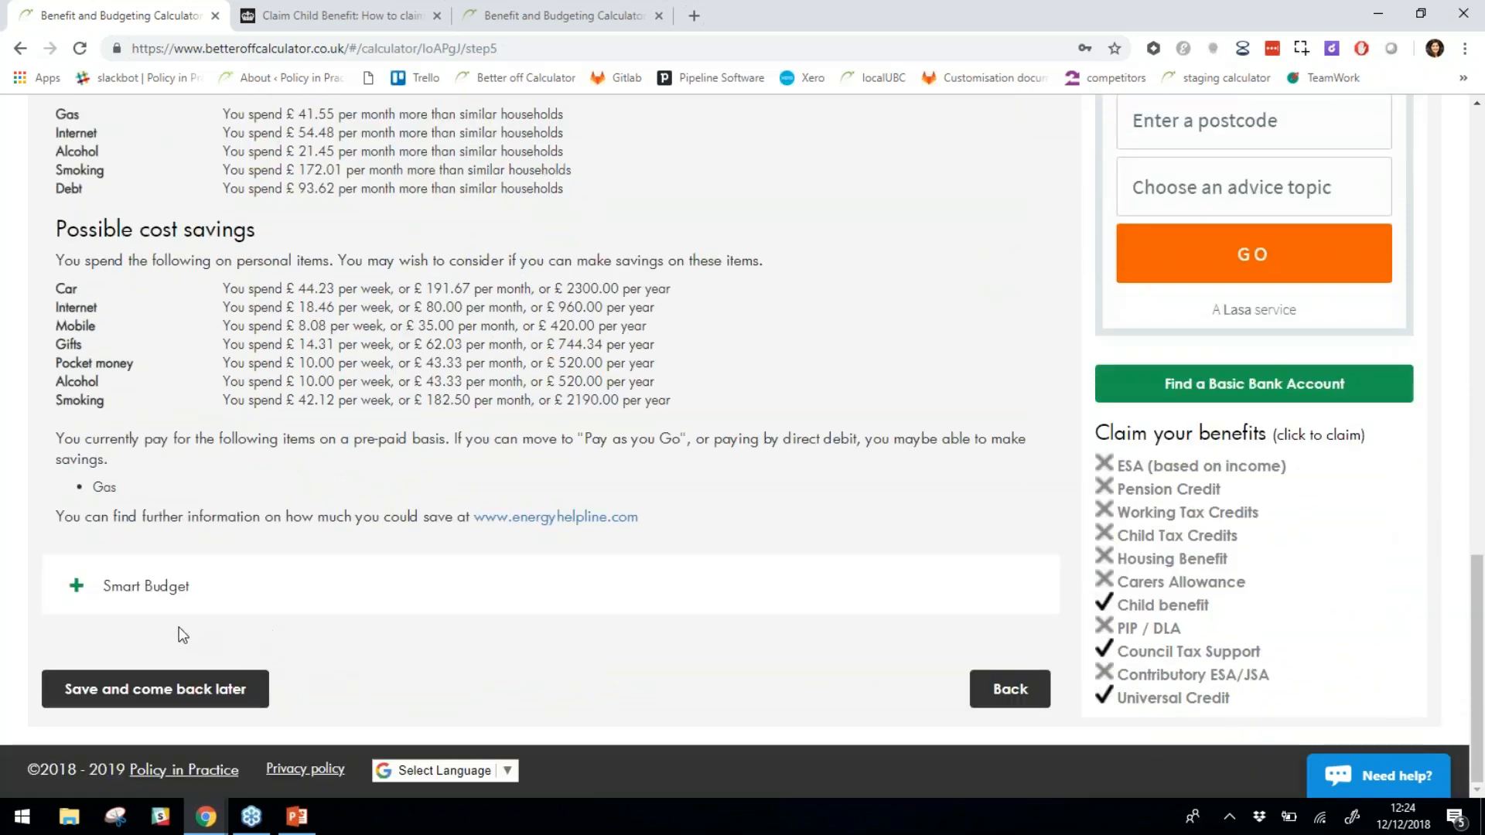
{"action": "left_click", "coordinate": [183, 603]}
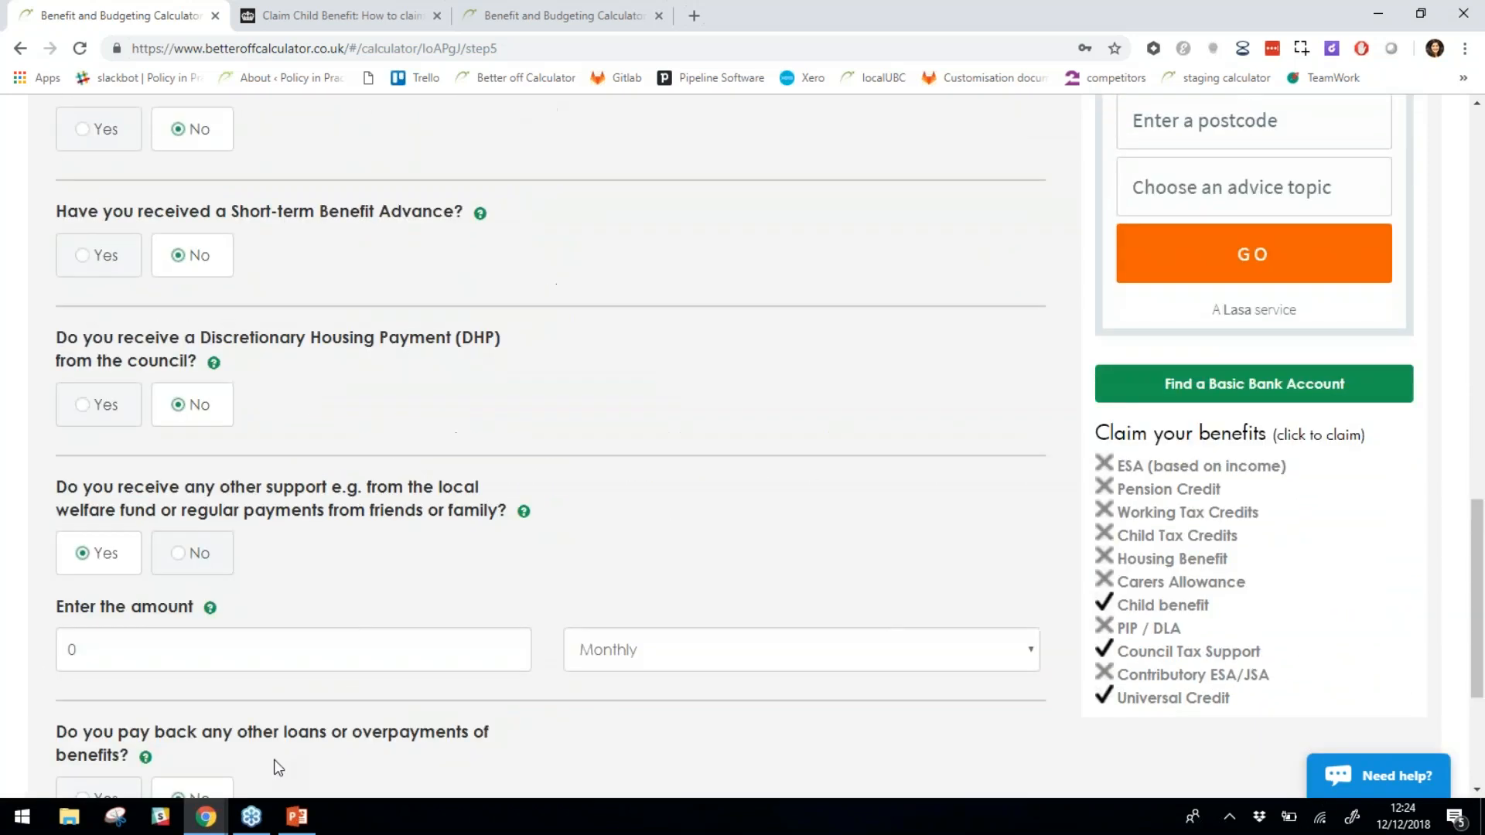
{"action": "scroll", "coordinate": [690, 426], "scroll_direction": "up", "scroll_amount": 3}
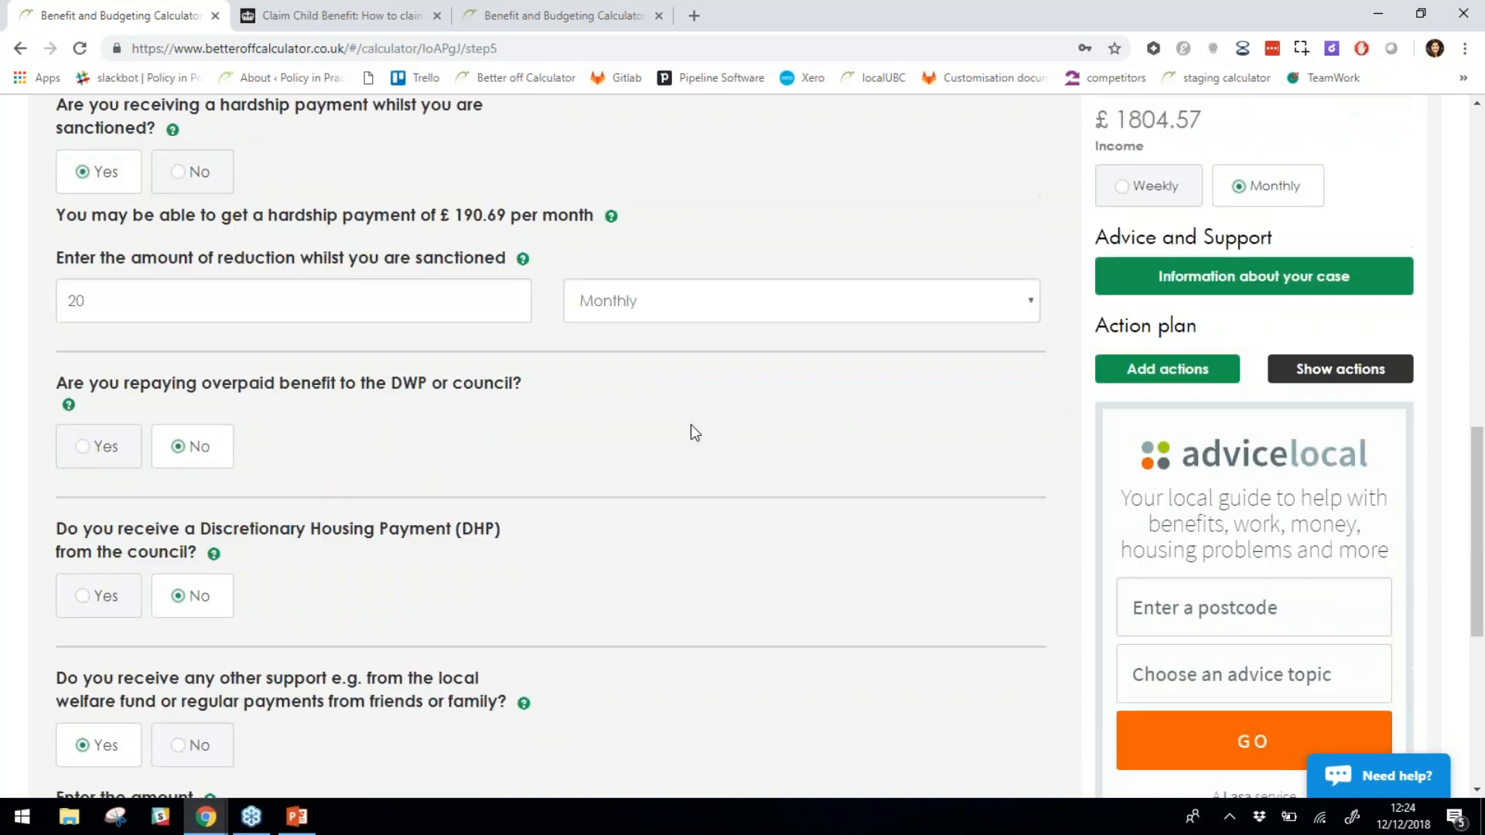
{"action": "scroll", "coordinate": [678, 433], "scroll_direction": "up", "scroll_amount": 7}
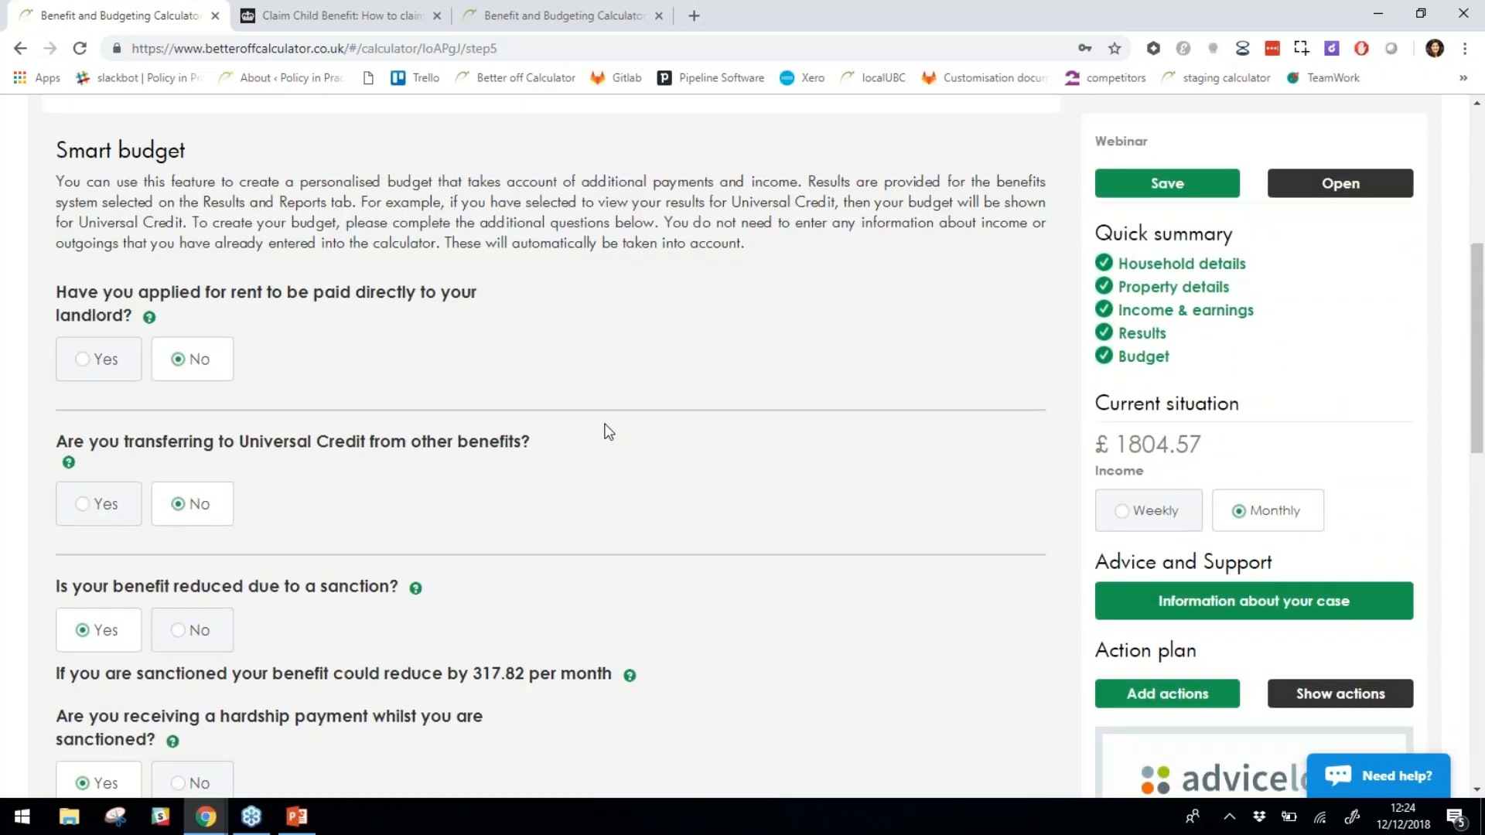
{"action": "scroll", "coordinate": [616, 430], "scroll_direction": "up", "scroll_amount": 2}
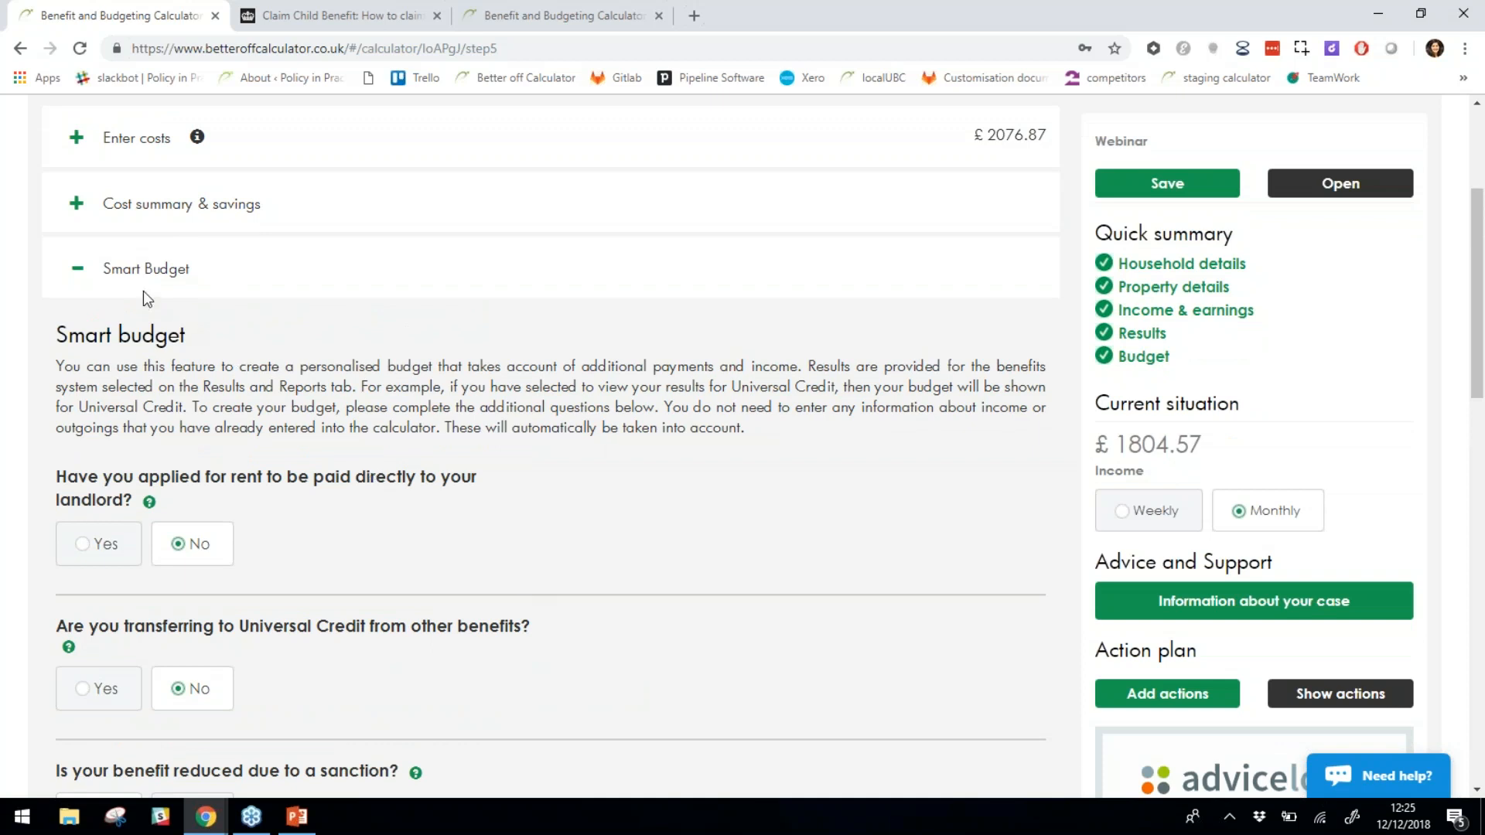
{"action": "scroll", "coordinate": [495, 443], "scroll_direction": "down", "scroll_amount": 3}
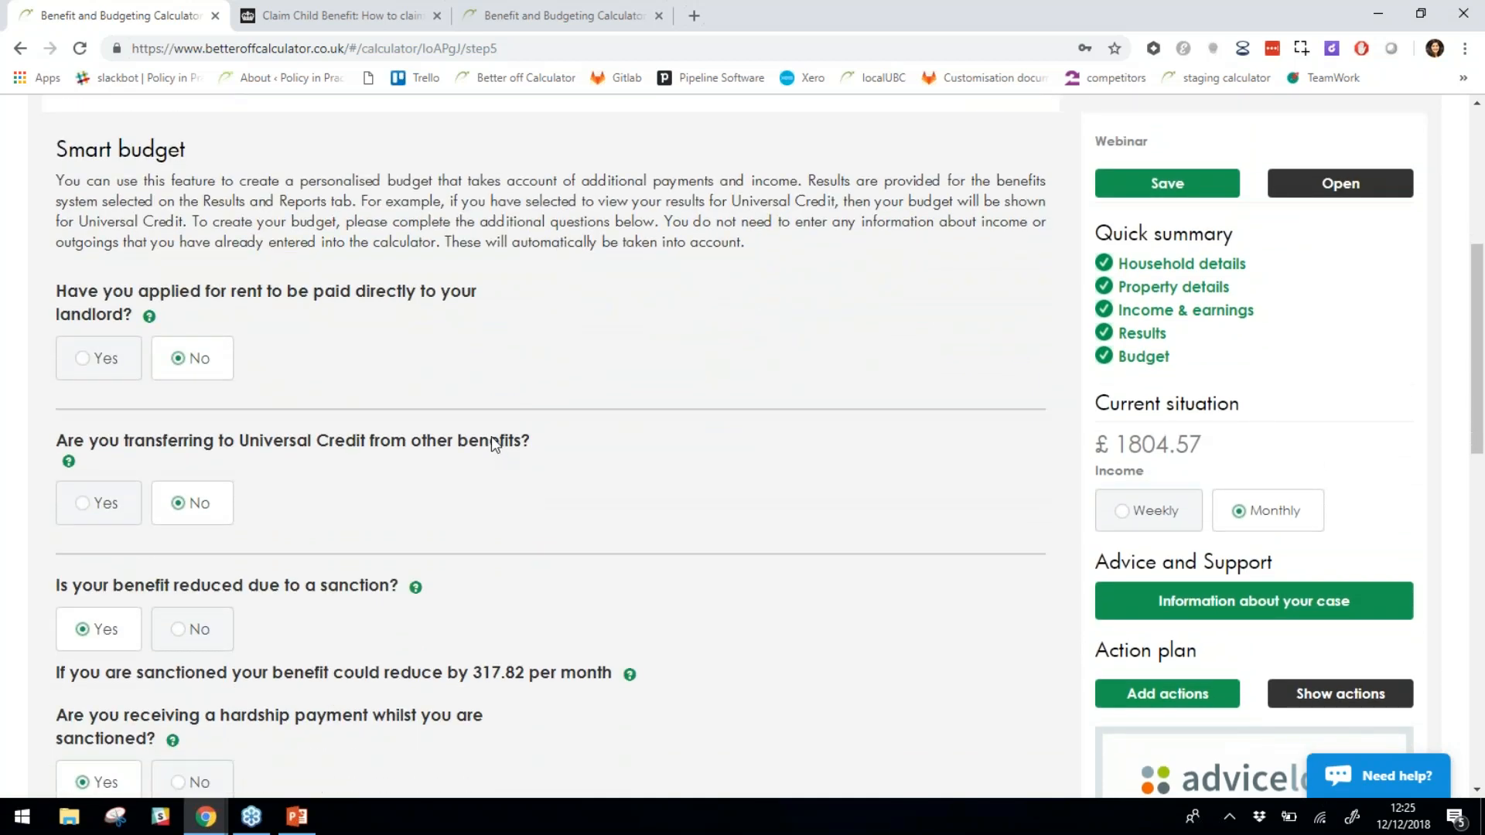
{"action": "scroll", "coordinate": [493, 443], "scroll_direction": "down", "scroll_amount": 1}
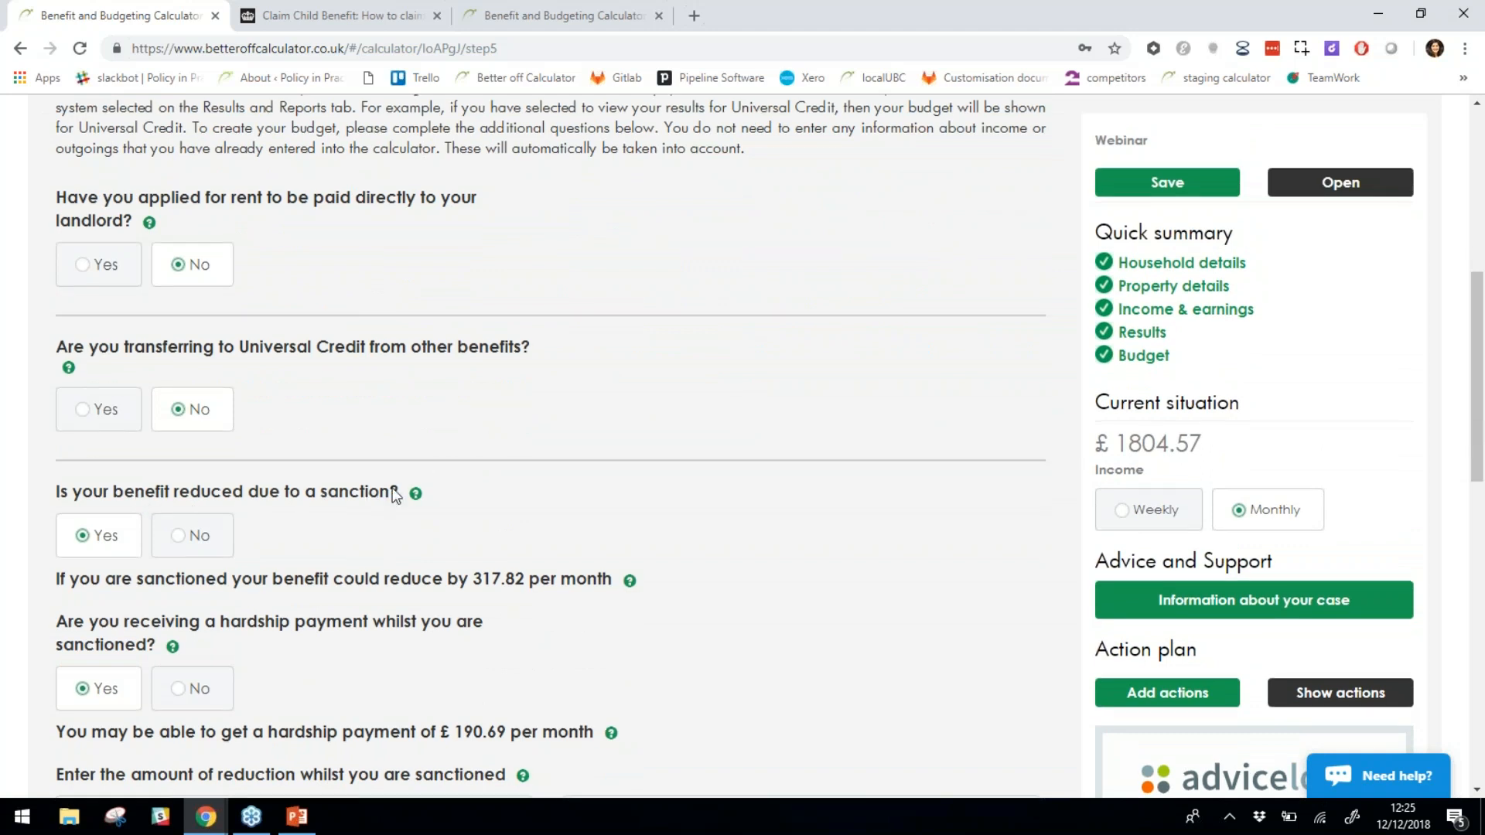
{"action": "scroll", "coordinate": [391, 491], "scroll_direction": "down", "scroll_amount": 3}
{"action": "scroll", "coordinate": [541, 445], "scroll_direction": "down", "scroll_amount": 2}
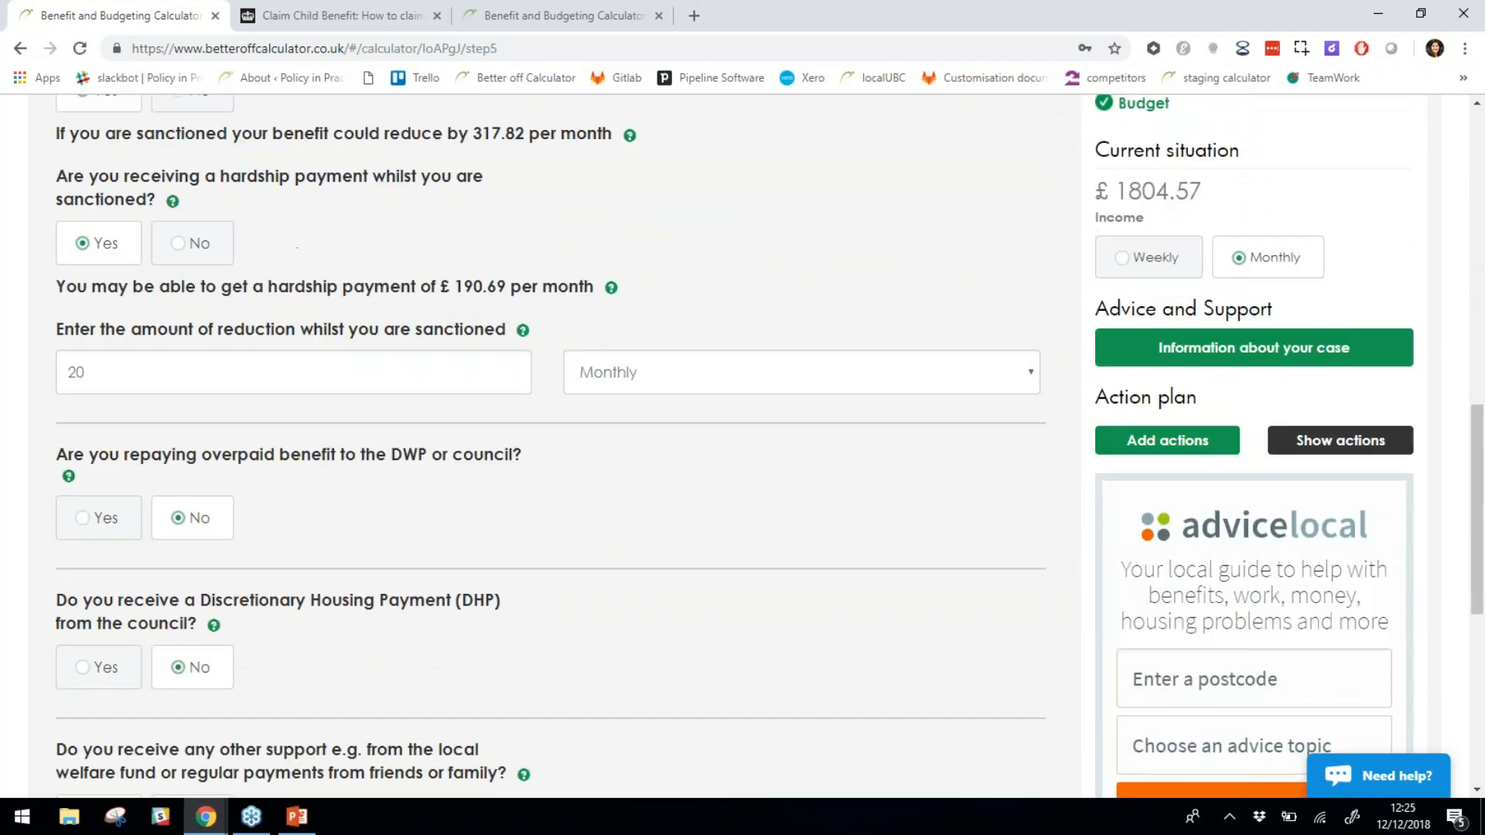
{"action": "scroll", "coordinate": [397, 509], "scroll_direction": "down", "scroll_amount": 2}
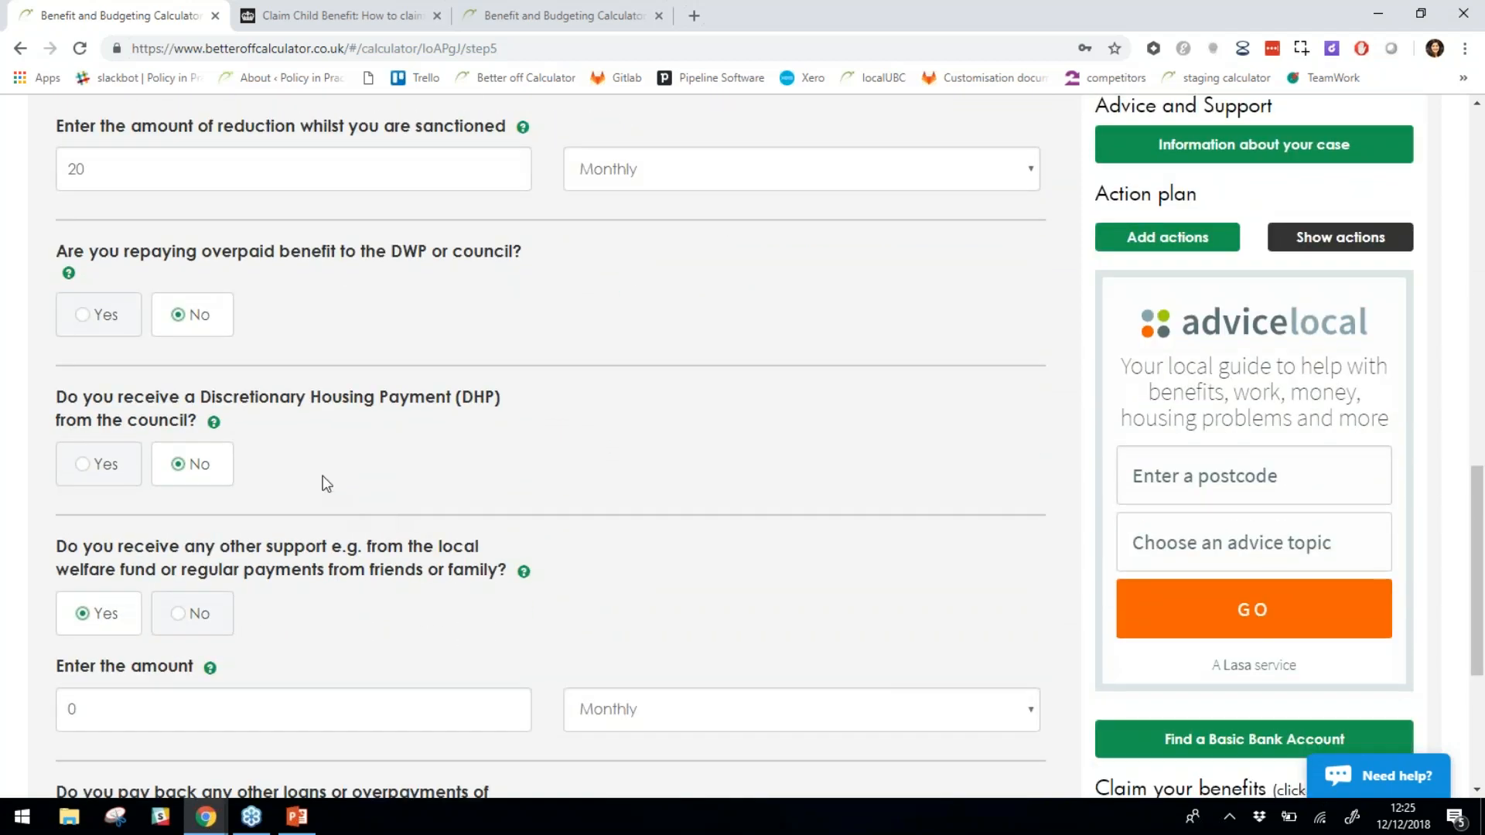
{"action": "left_click_drag", "start_coordinate": [204, 402], "coordinate": [452, 425]}
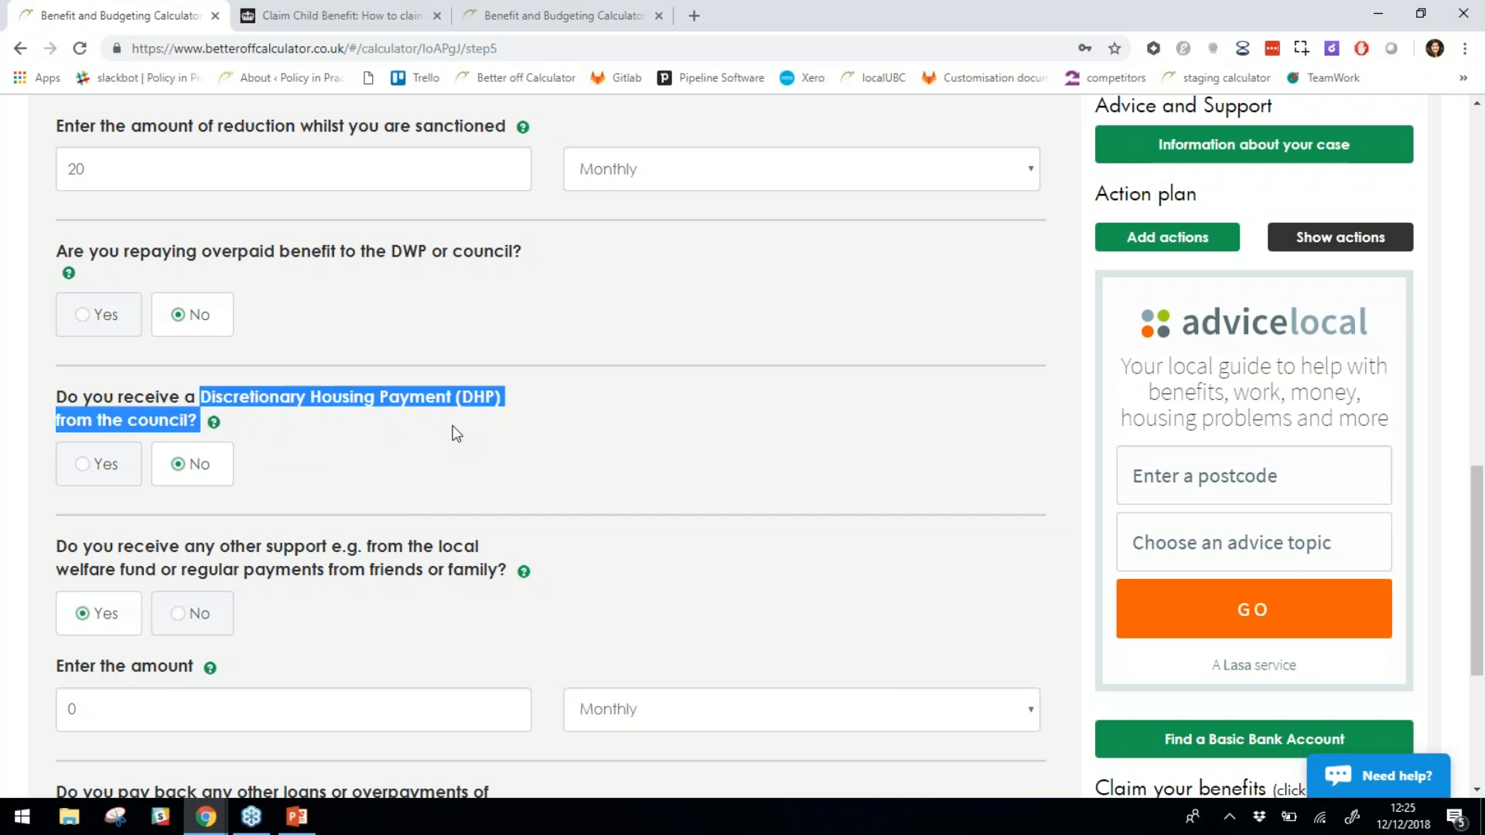
{"action": "scroll", "coordinate": [462, 462], "scroll_direction": "down", "scroll_amount": 3}
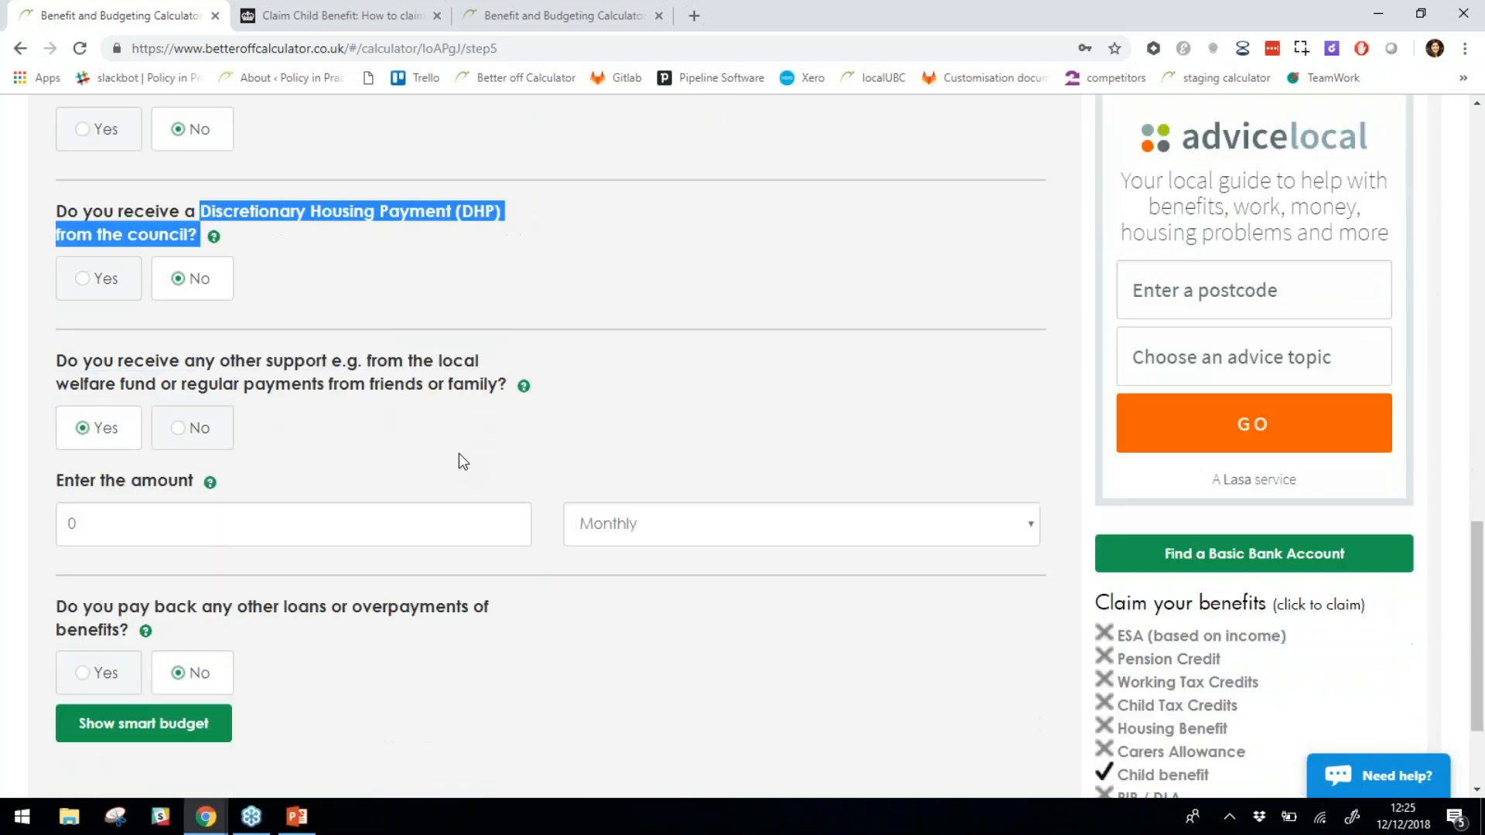
{"action": "left_click", "coordinate": [514, 668]}
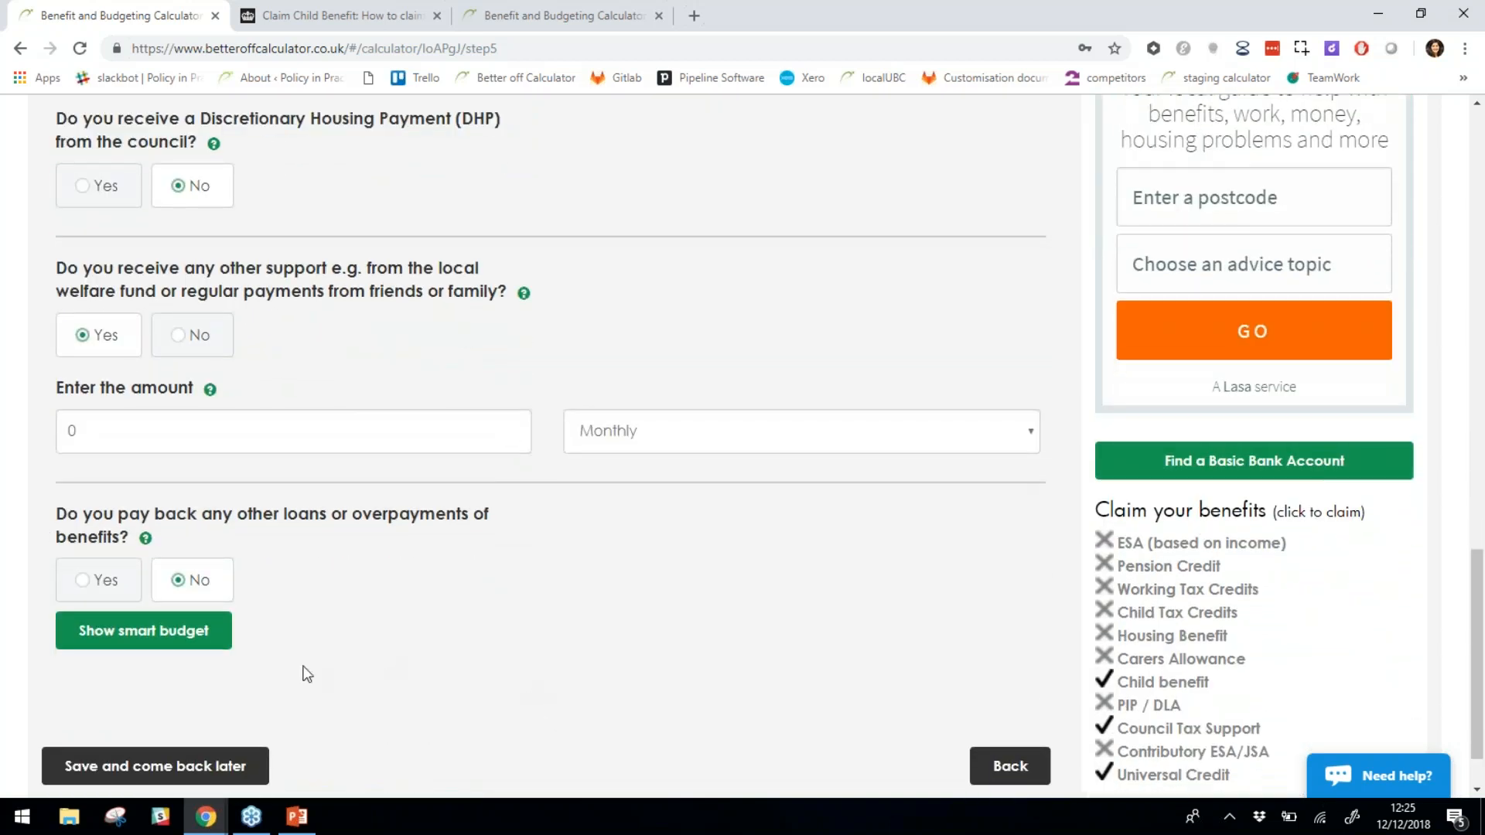
{"action": "left_click", "coordinate": [186, 635]}
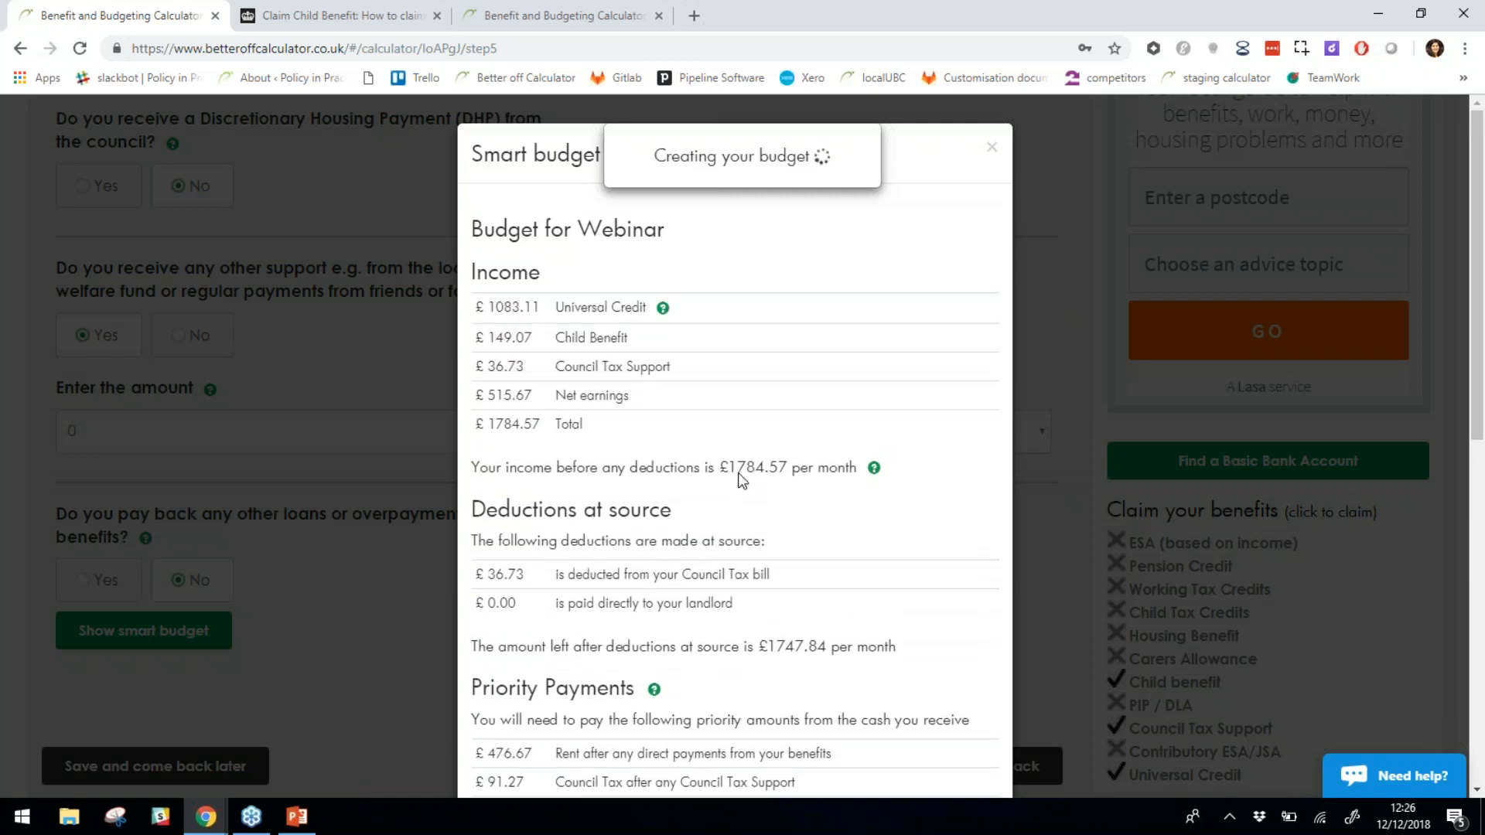
{"action": "scroll", "coordinate": [597, 325], "scroll_direction": "down", "scroll_amount": 1}
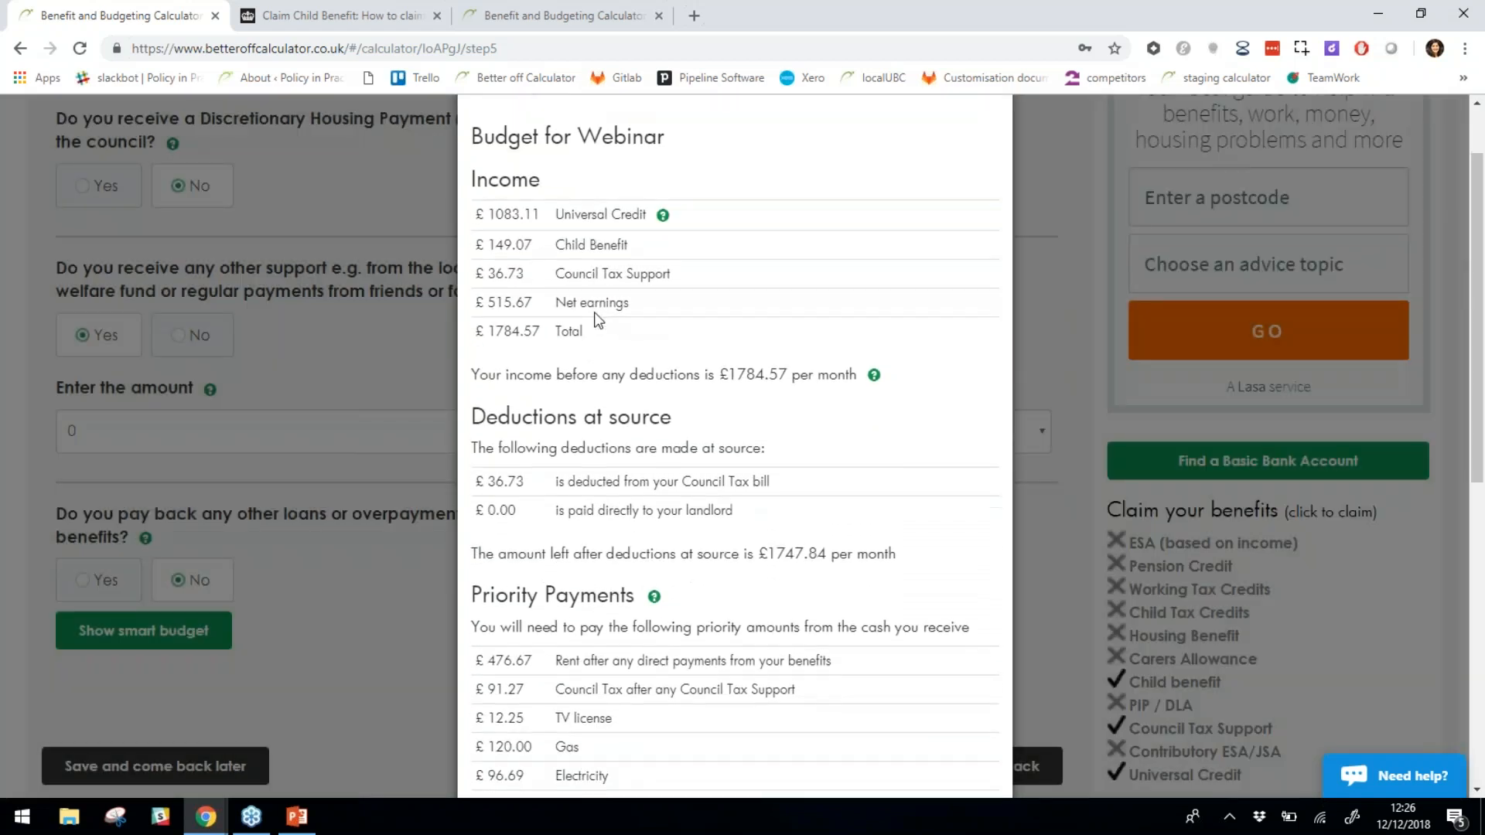
{"action": "left_click_drag", "start_coordinate": [541, 214], "coordinate": [620, 328]}
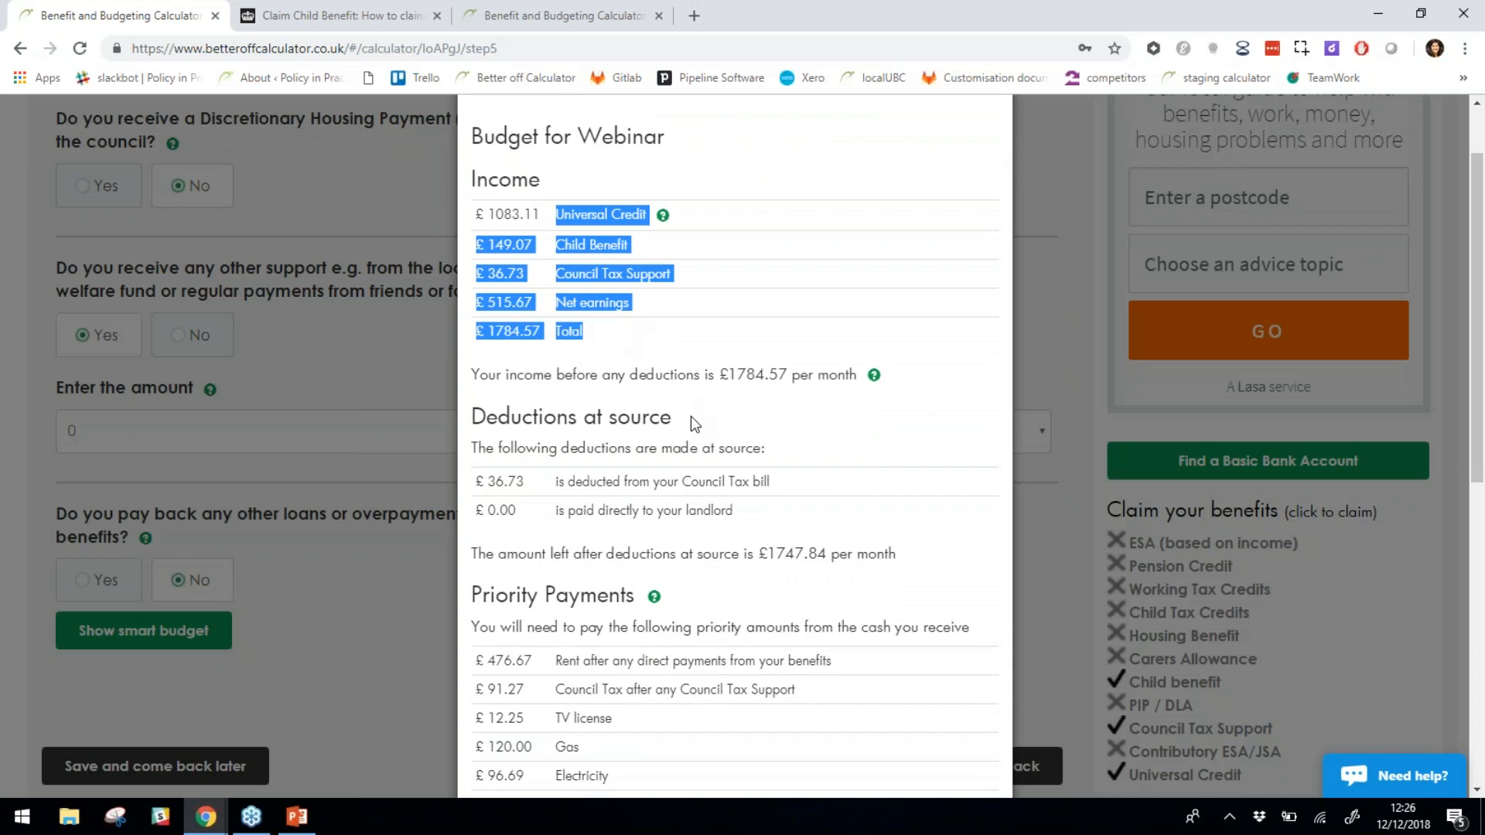
{"action": "scroll", "coordinate": [608, 374], "scroll_direction": "down", "scroll_amount": 1}
{"action": "left_click_drag", "start_coordinate": [558, 388], "coordinate": [769, 414]}
{"action": "scroll", "coordinate": [681, 457], "scroll_direction": "down", "scroll_amount": 1}
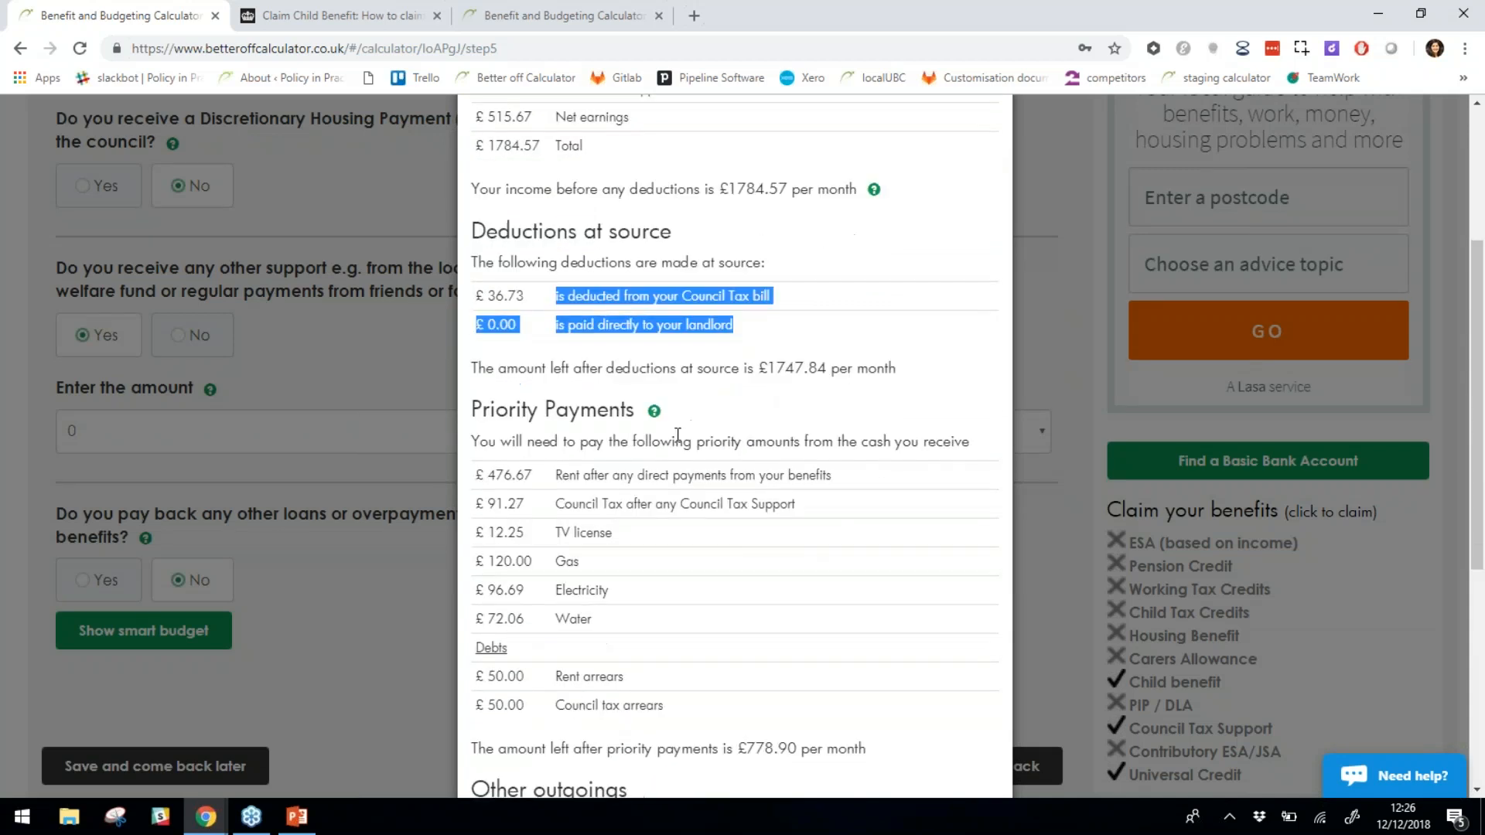
{"action": "scroll", "coordinate": [749, 457], "scroll_direction": "down", "scroll_amount": 1}
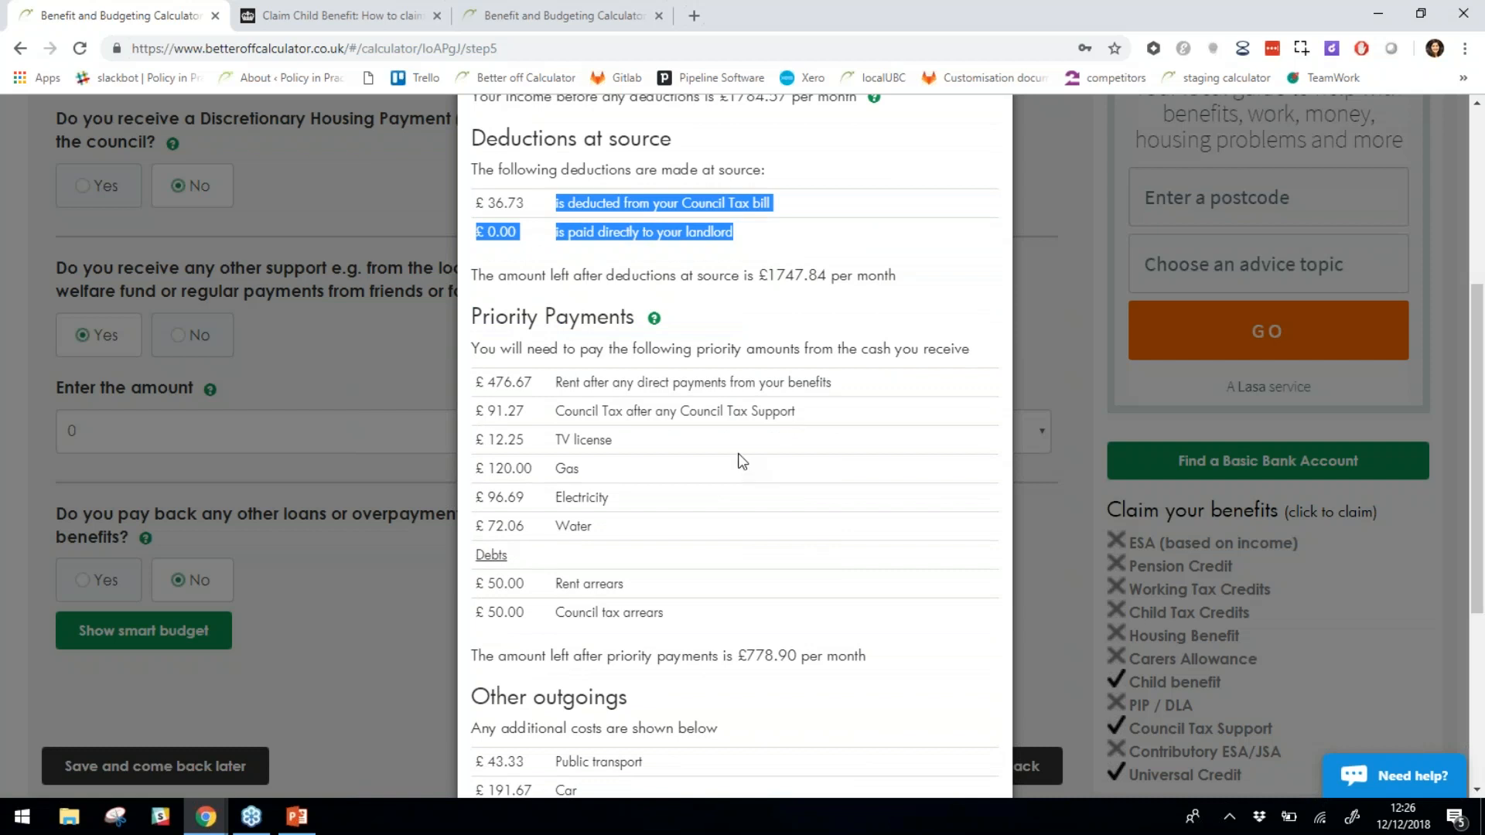
{"action": "scroll", "coordinate": [665, 449], "scroll_direction": "down", "scroll_amount": 3}
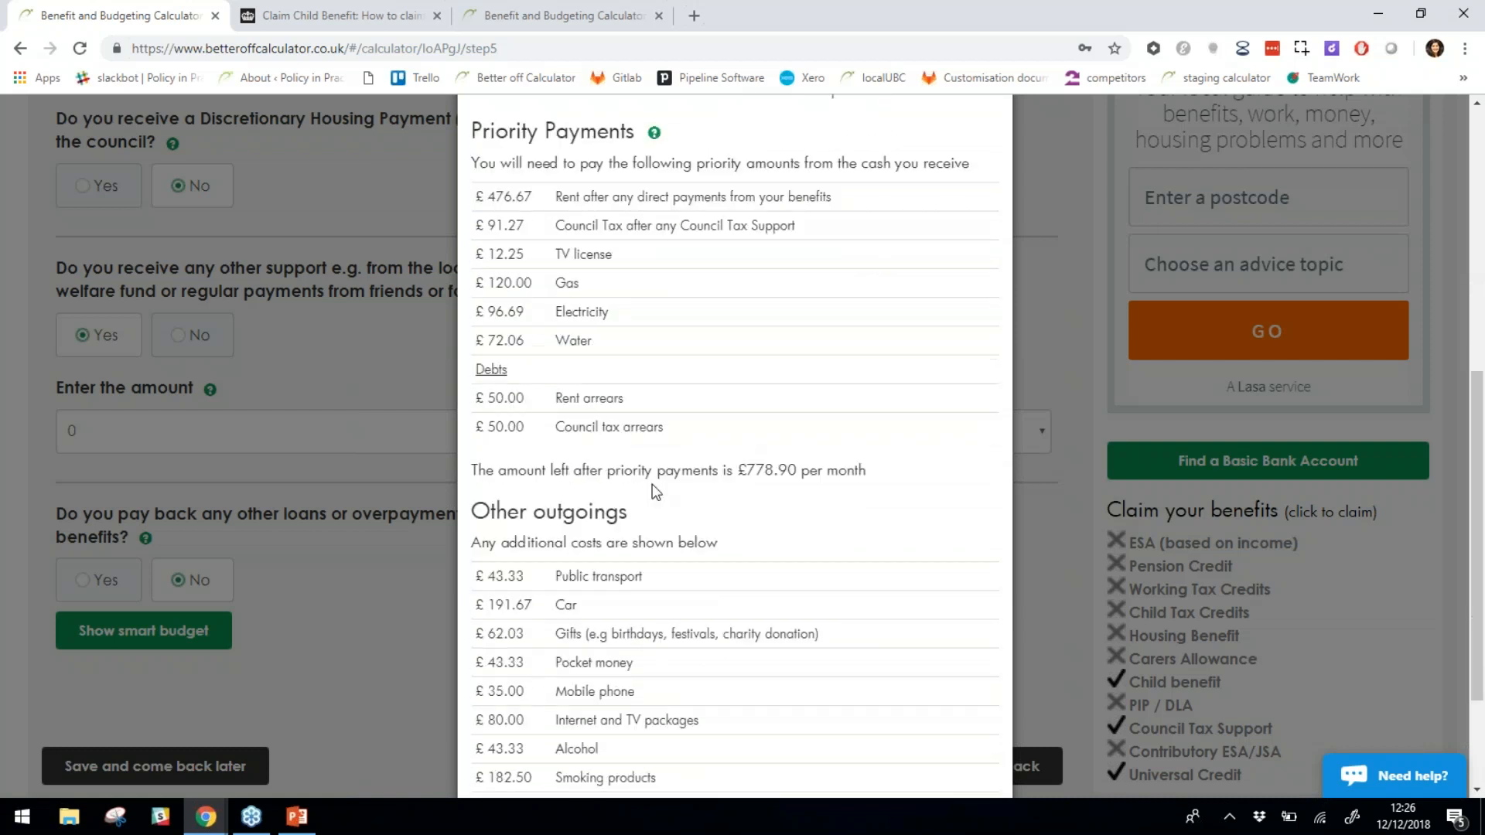
{"action": "scroll", "coordinate": [653, 445], "scroll_direction": "down", "scroll_amount": 1}
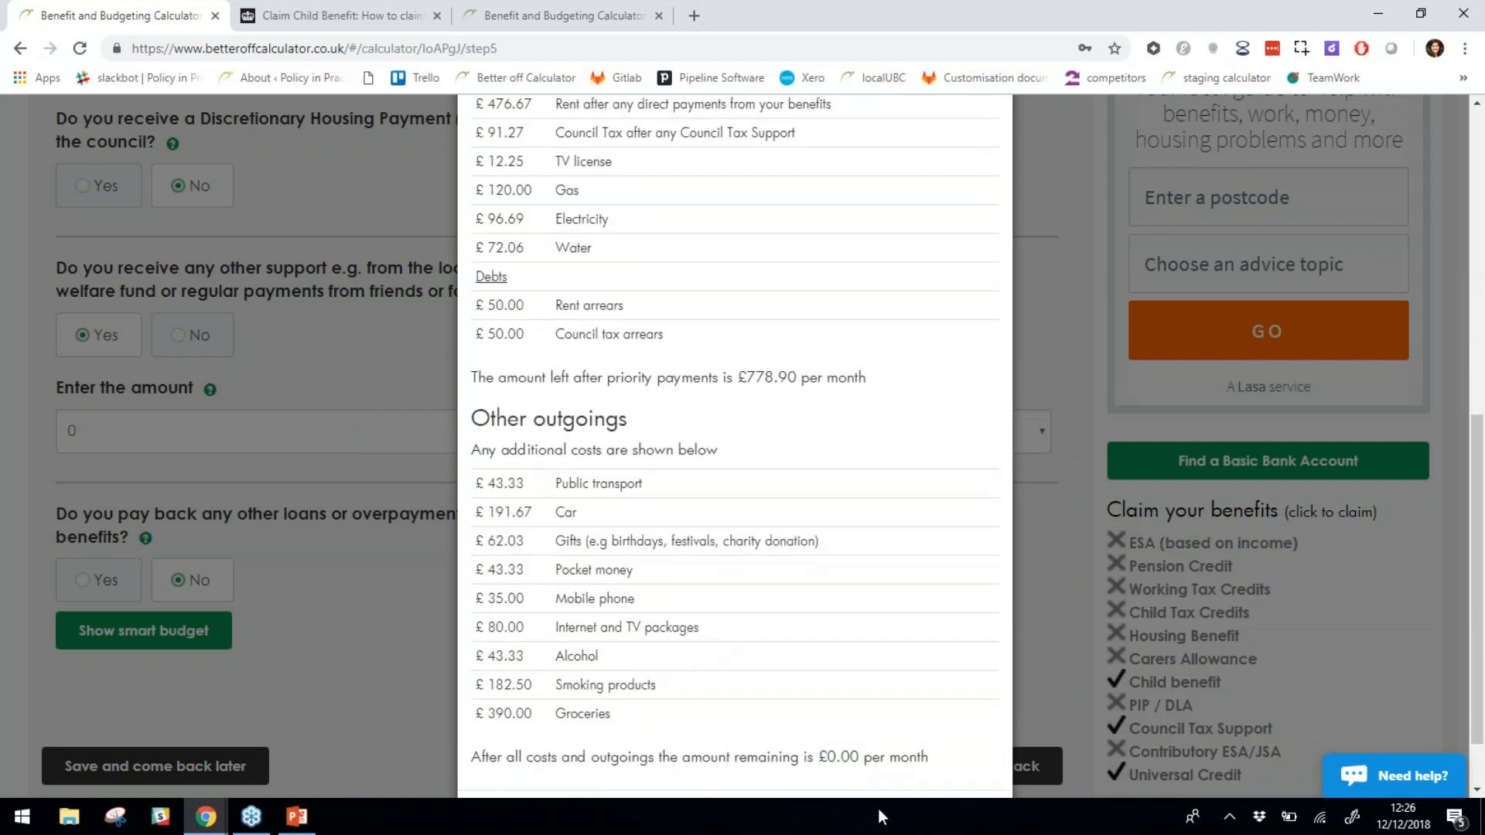
{"action": "scroll", "coordinate": [553, 538], "scroll_direction": "down", "scroll_amount": 1}
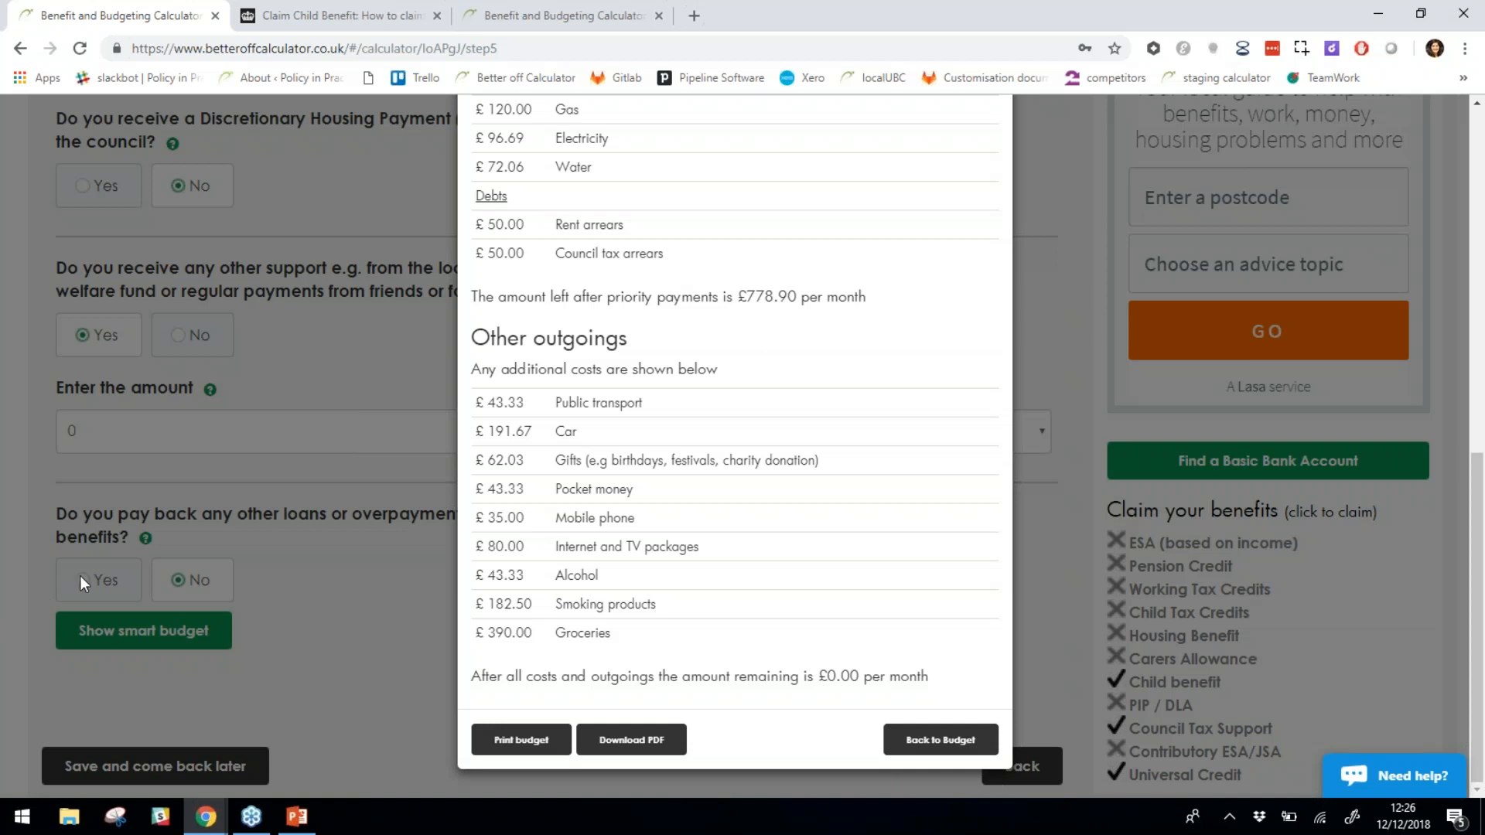
{"action": "left_click", "coordinate": [972, 746]}
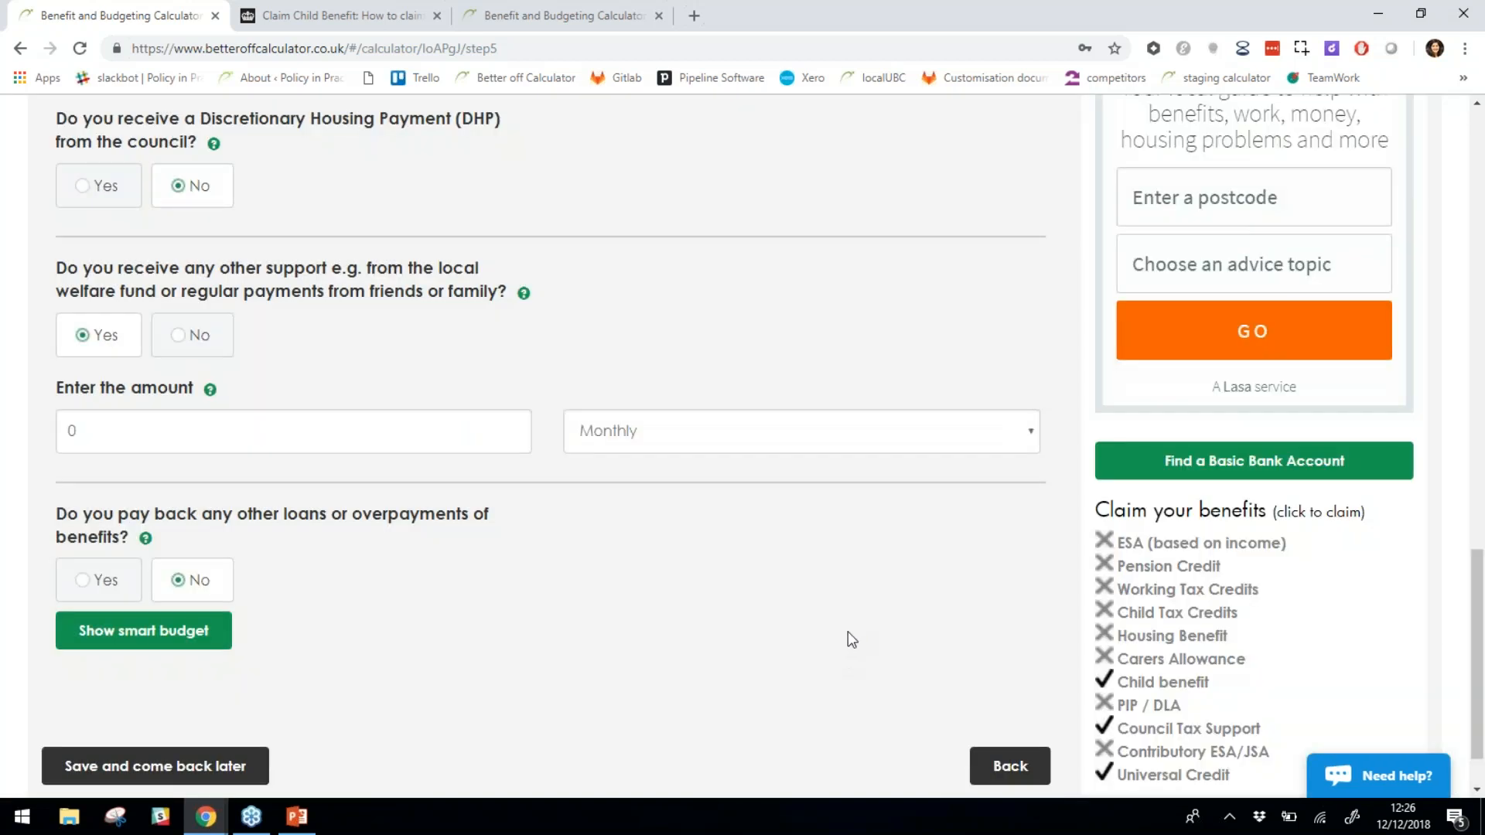
{"action": "scroll", "coordinate": [848, 634], "scroll_direction": "up", "scroll_amount": 3}
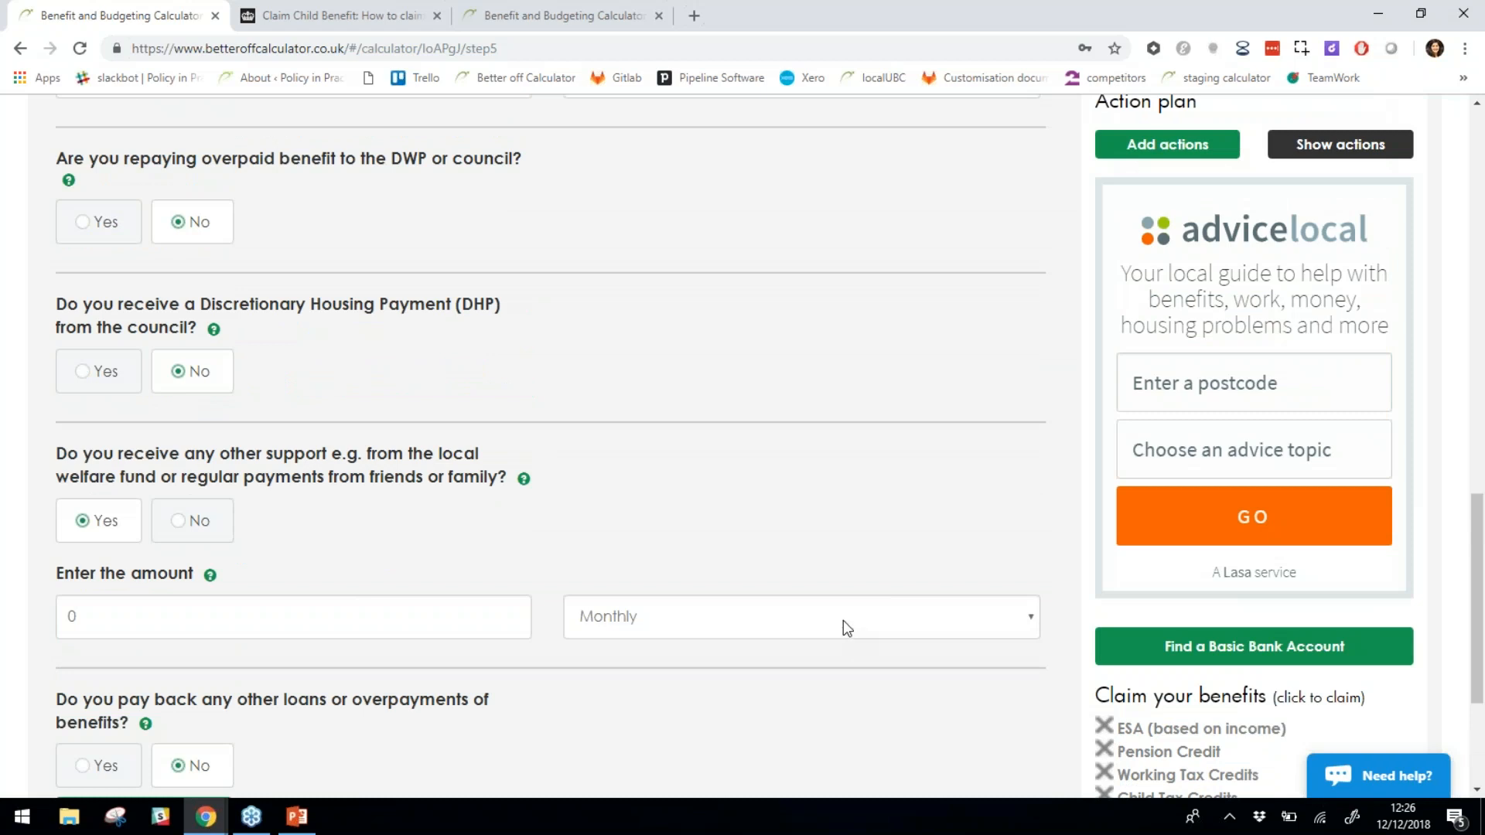
{"action": "left_click", "coordinate": [1469, 60]}
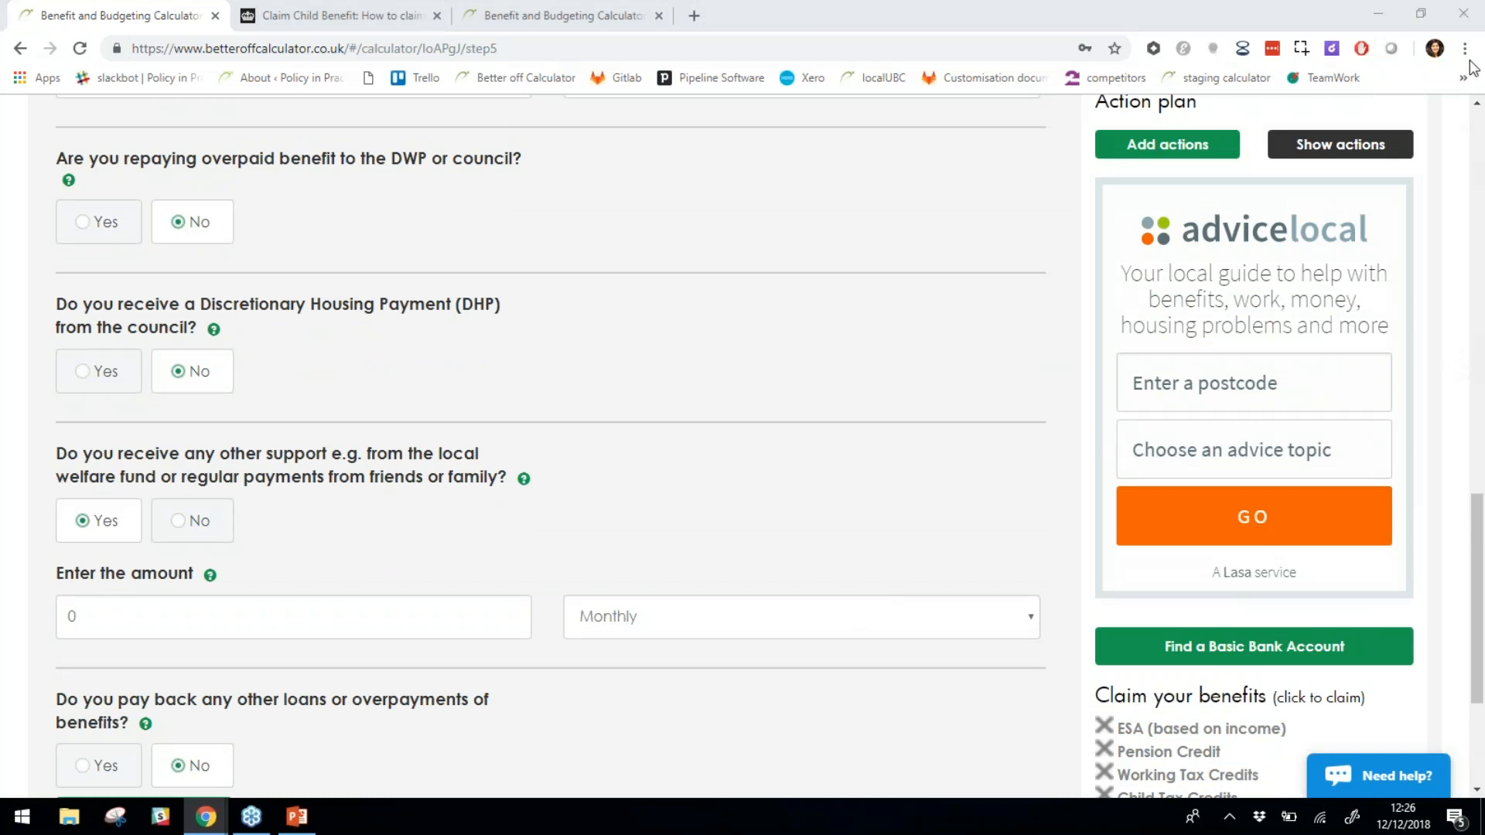
{"action": "left_click", "coordinate": [300, 812]}
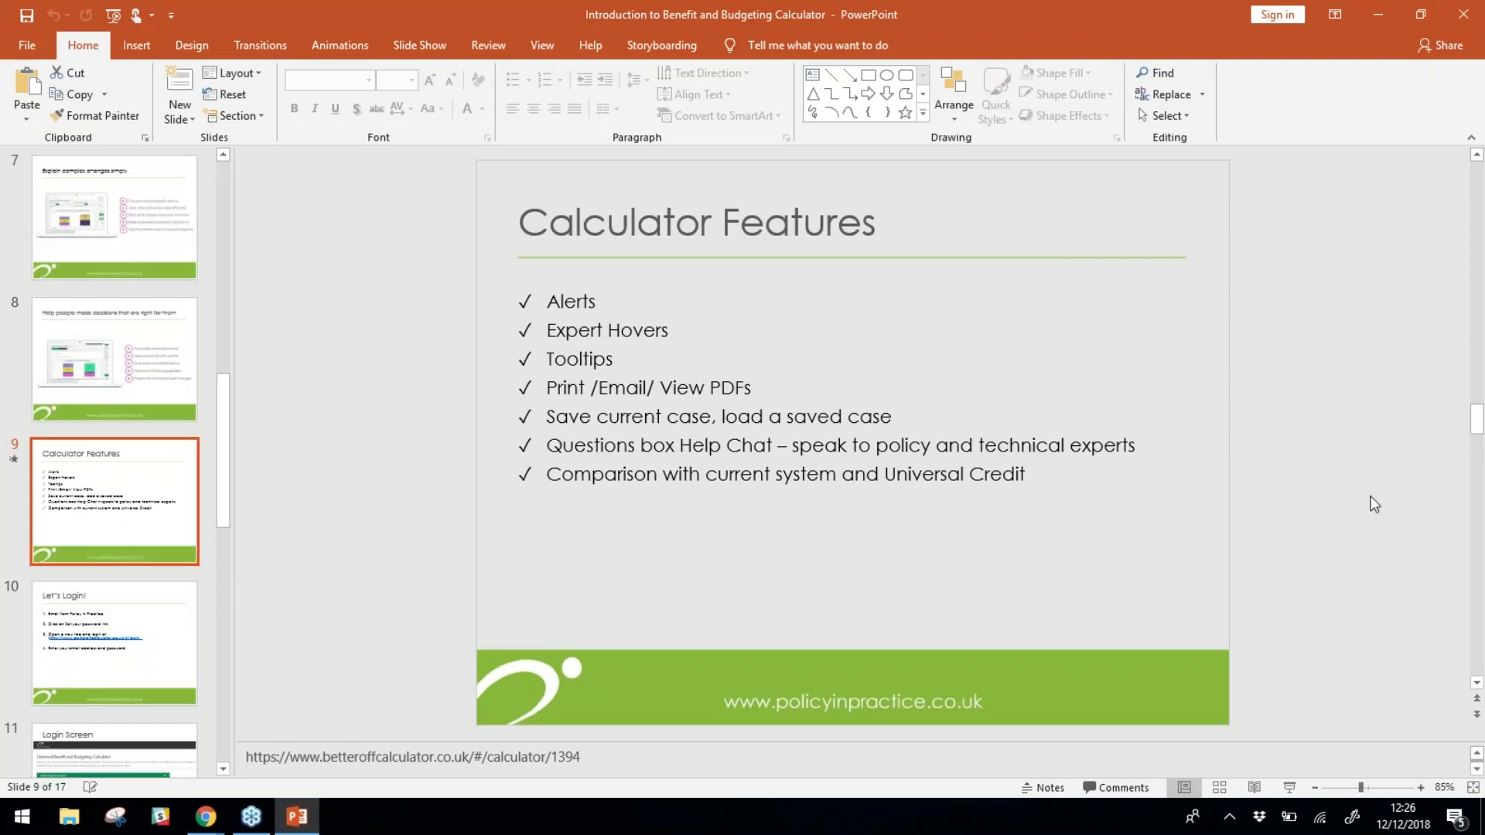
{"action": "left_click", "coordinate": [1389, 13]}
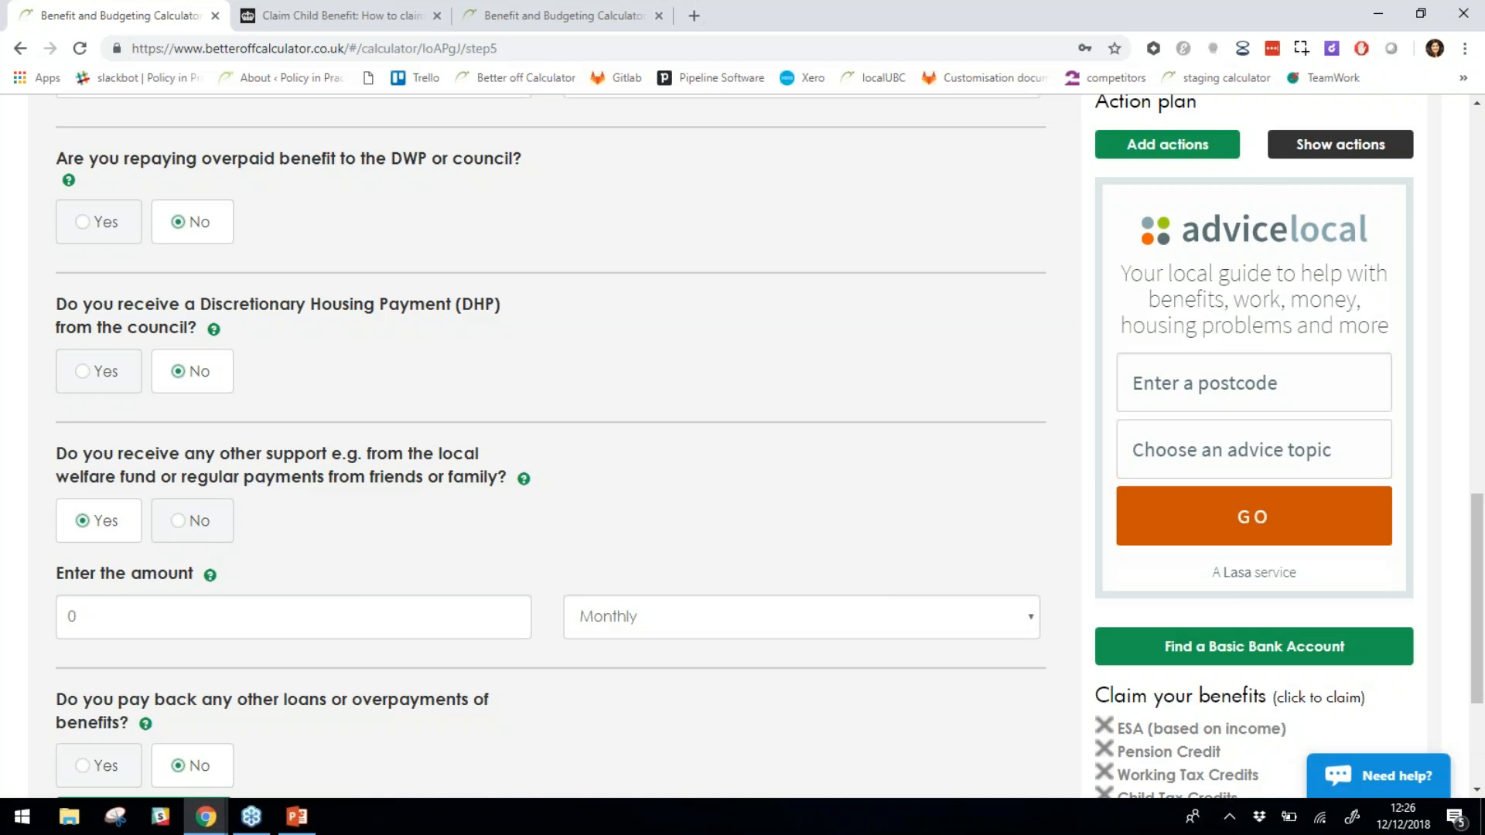
{"action": "scroll", "coordinate": [869, 524], "scroll_direction": "up", "scroll_amount": 12}
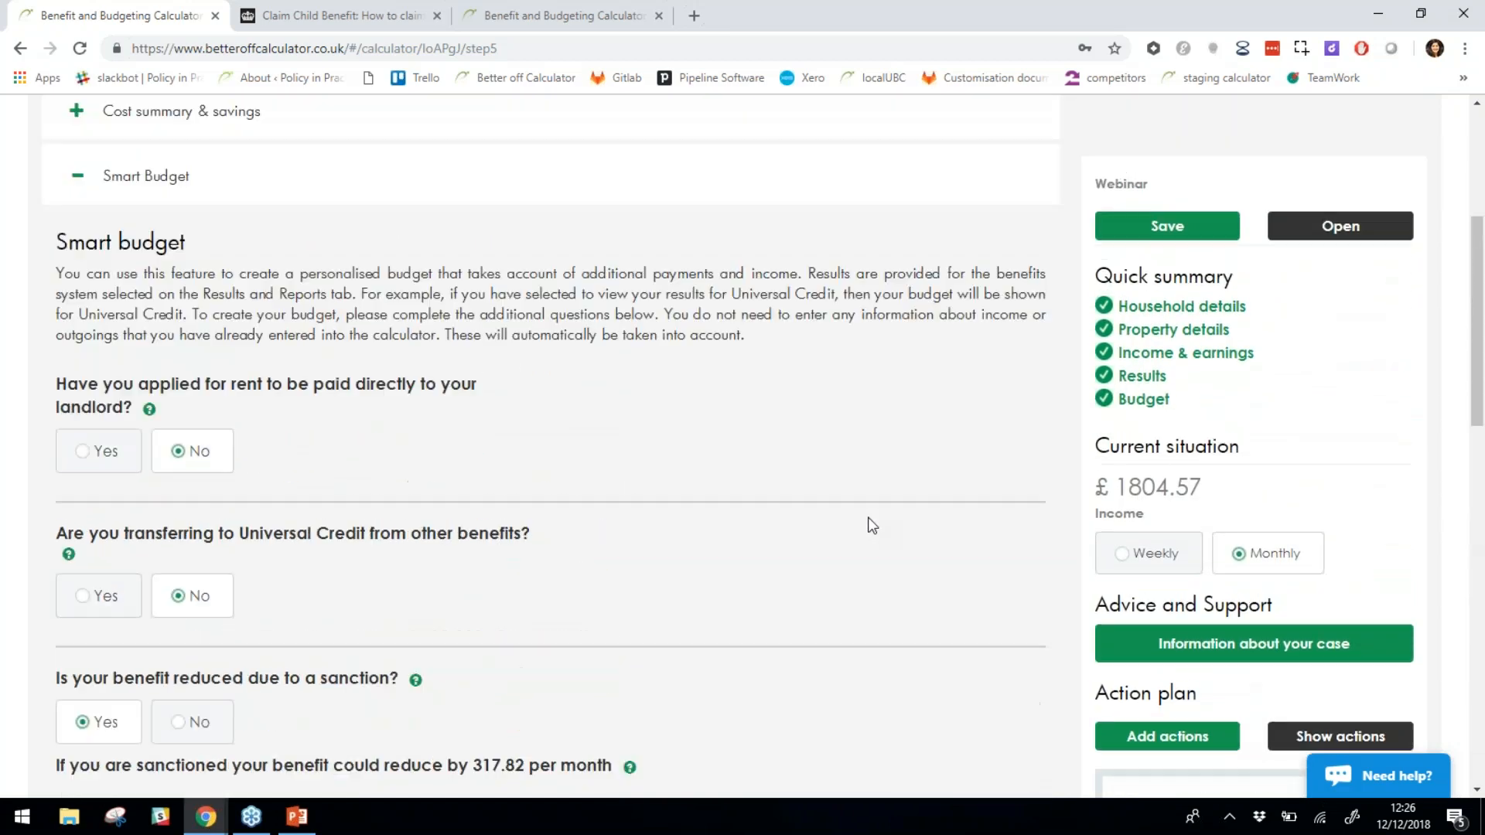
{"action": "scroll", "coordinate": [870, 525], "scroll_direction": "up", "scroll_amount": 5}
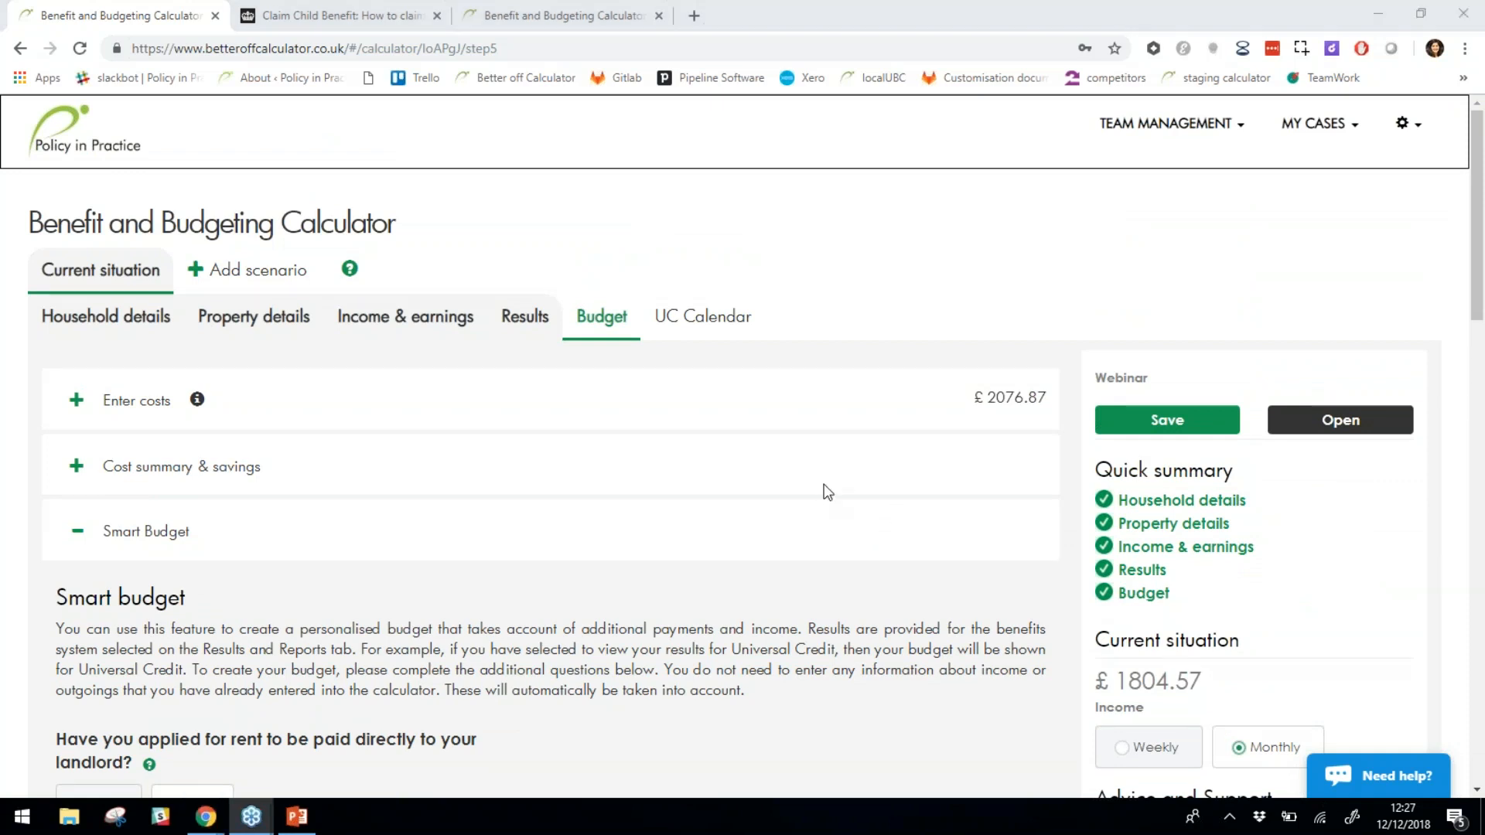
{"action": "left_click", "coordinate": [843, 466]}
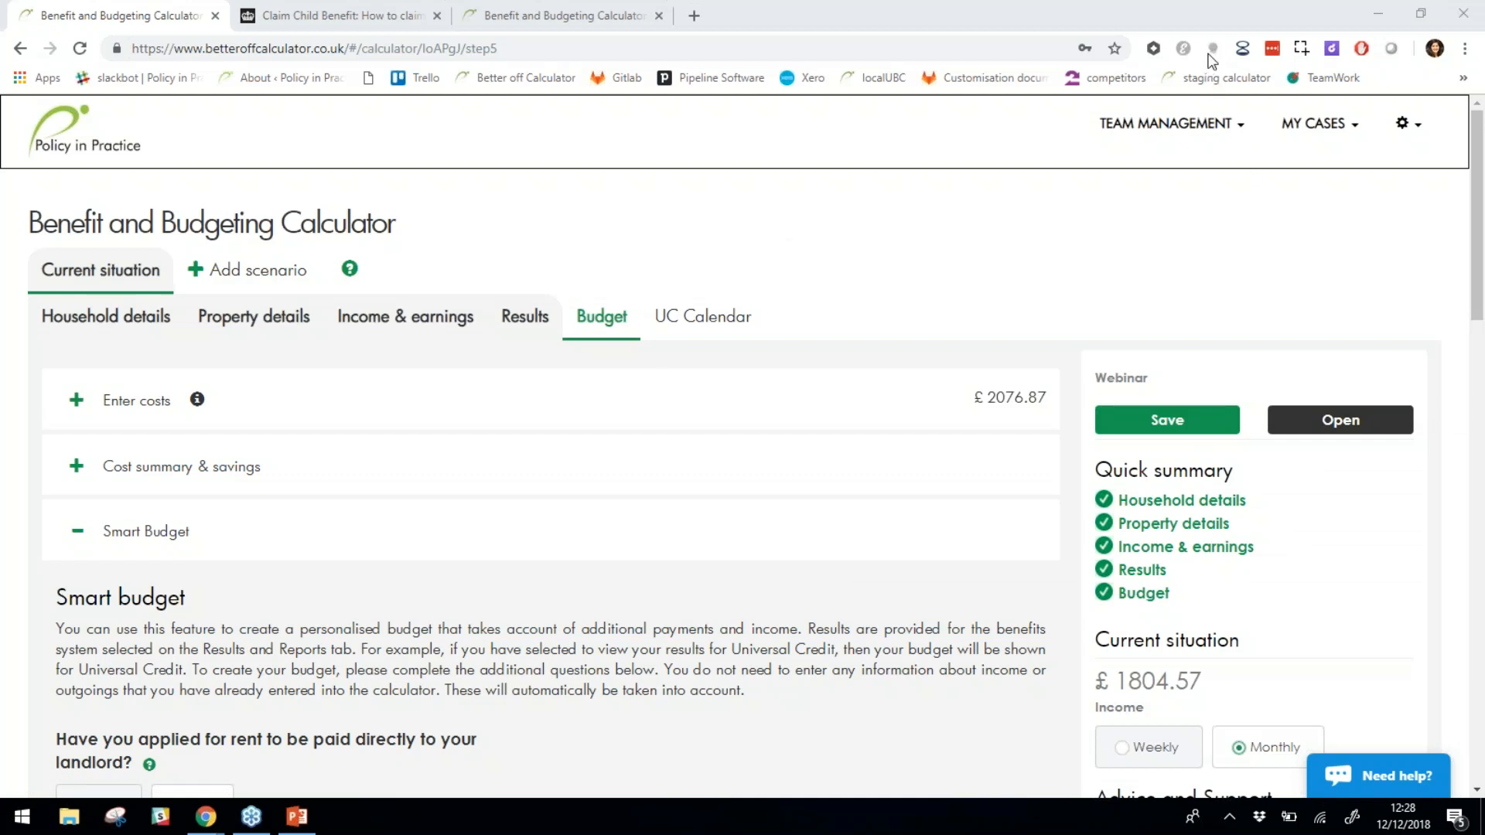
{"action": "left_click", "coordinate": [982, 256]}
{"action": "left_click", "coordinate": [674, 269]}
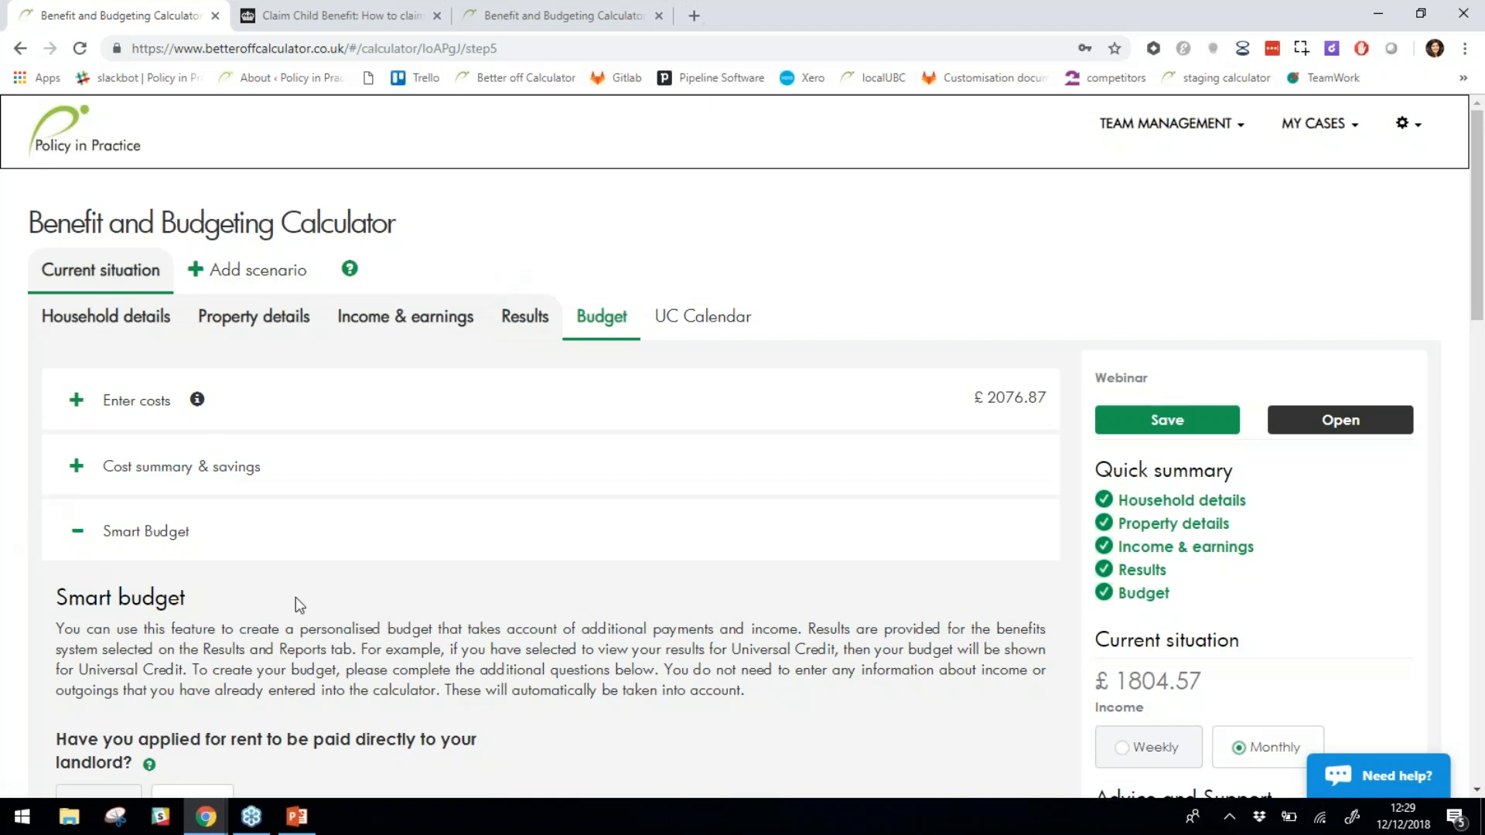
Add a new scenario and step through its property details to income and earnings.
{"action": "left_click", "coordinate": [275, 280]}
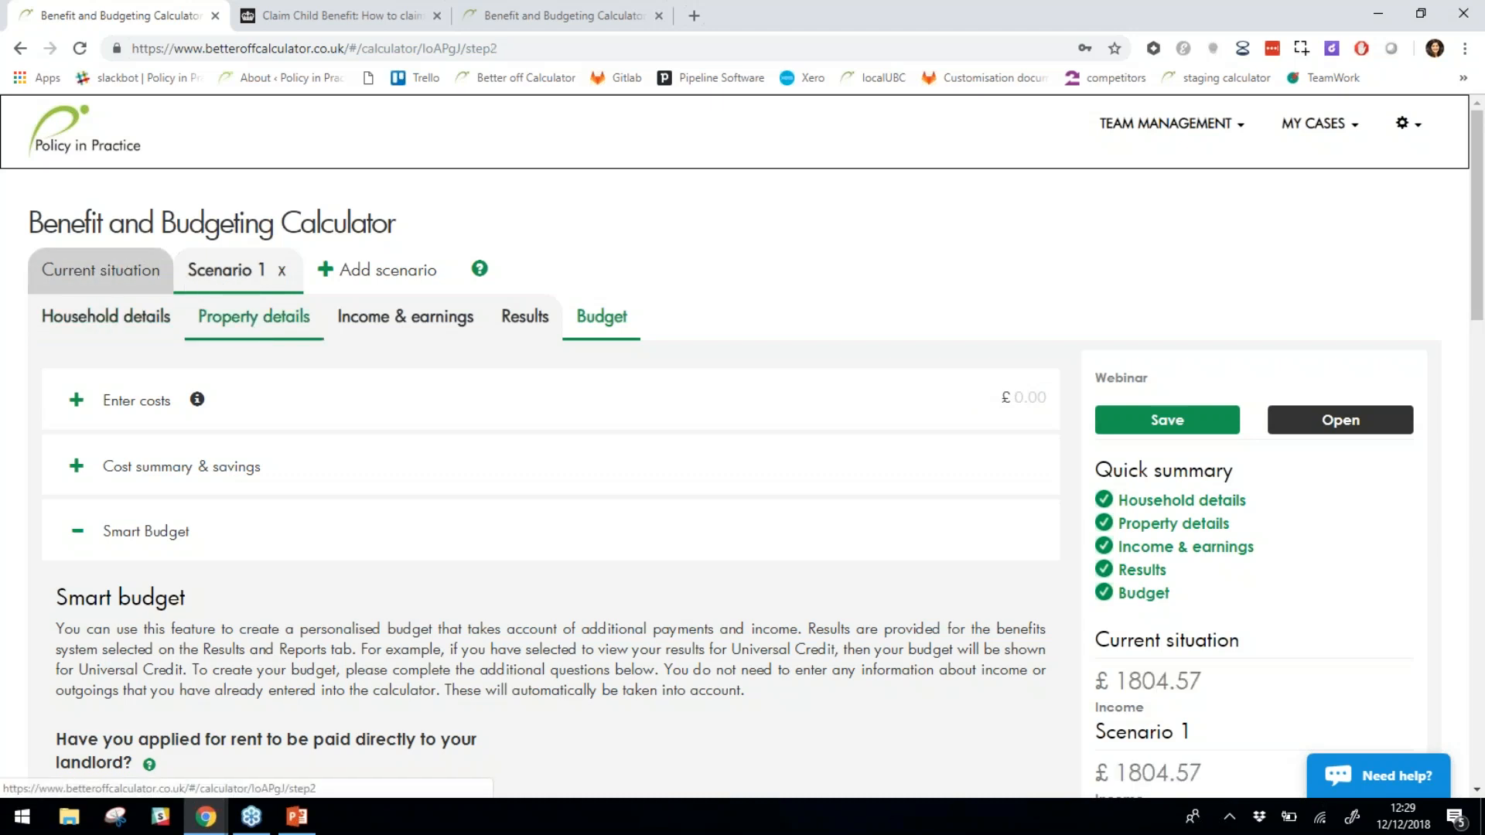
{"action": "left_click", "coordinate": [253, 325]}
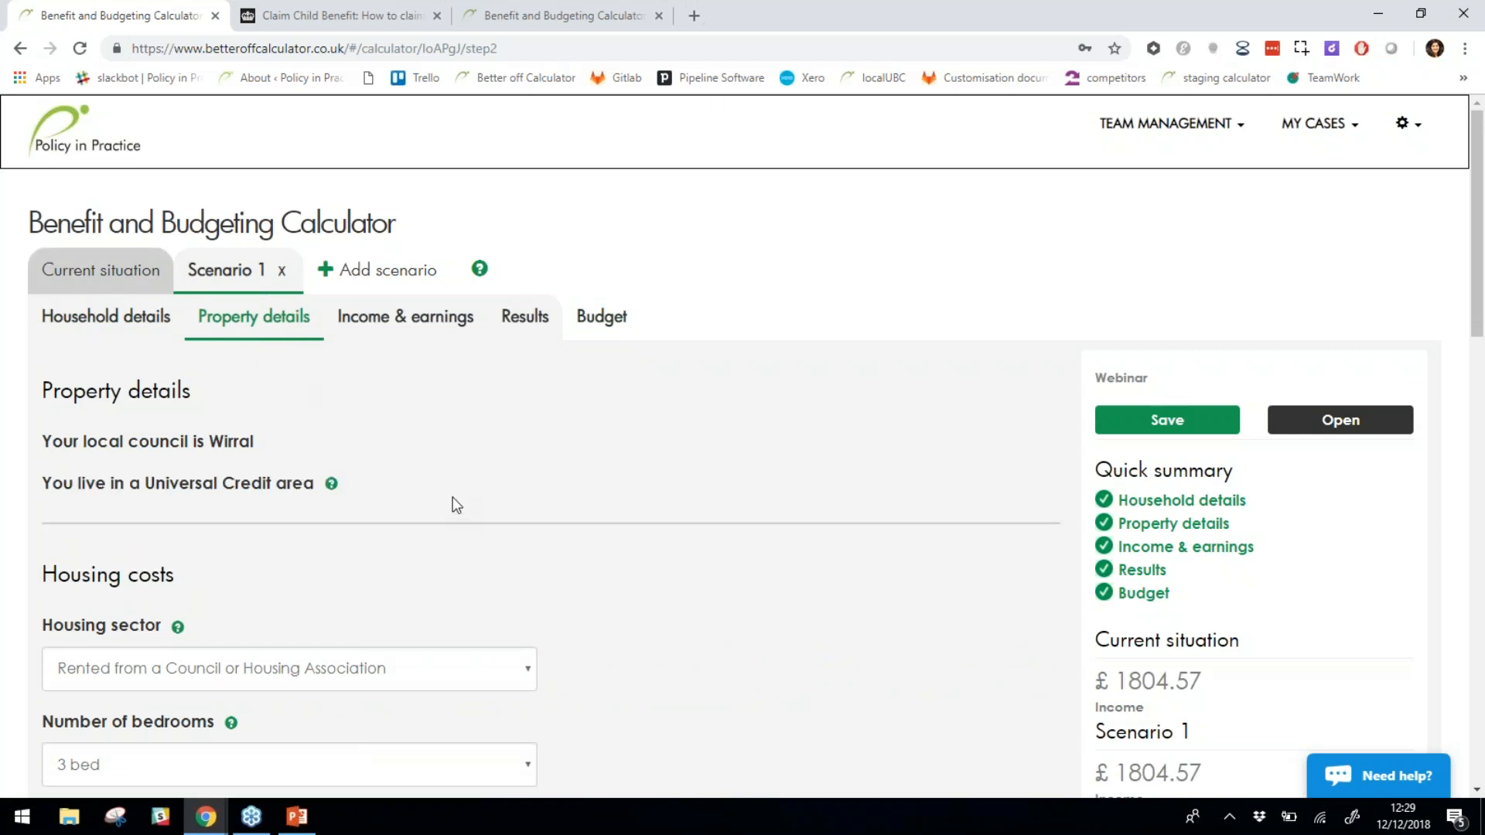
{"action": "scroll", "coordinate": [452, 499], "scroll_direction": "down", "scroll_amount": 4}
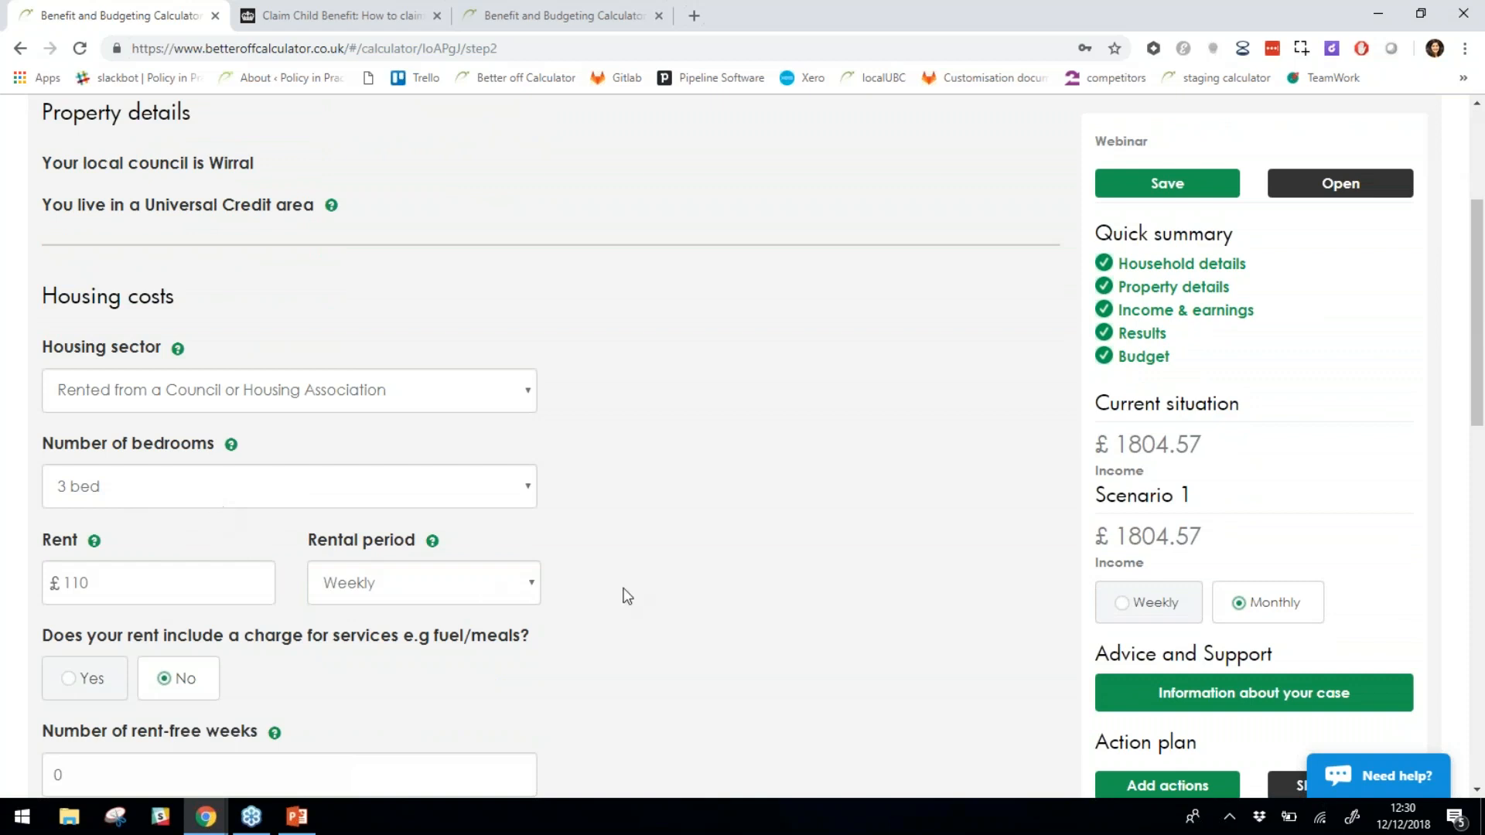
{"action": "scroll", "coordinate": [636, 553], "scroll_direction": "up", "scroll_amount": 4}
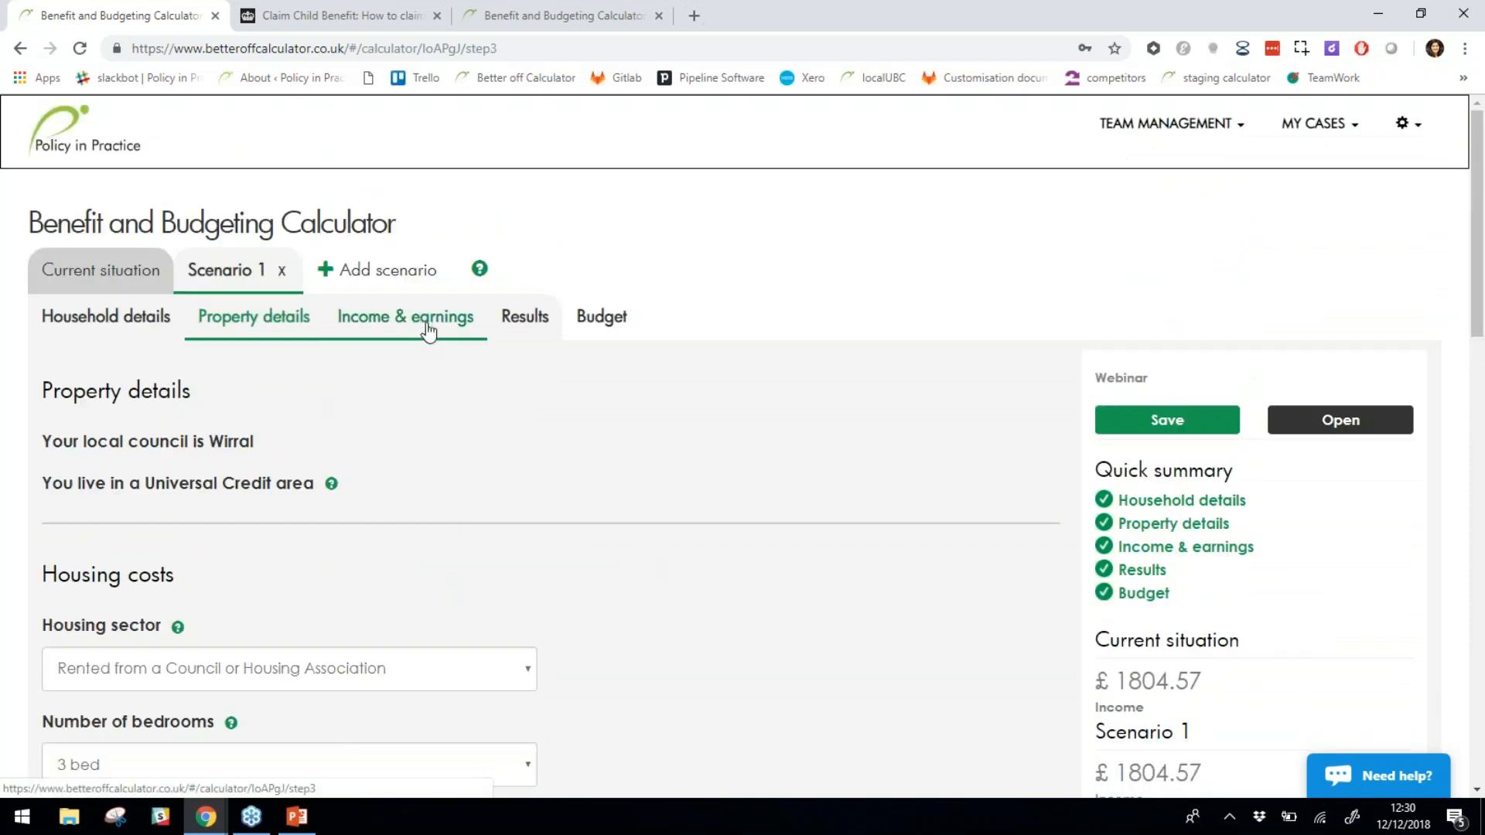
{"action": "left_click", "coordinate": [424, 325]}
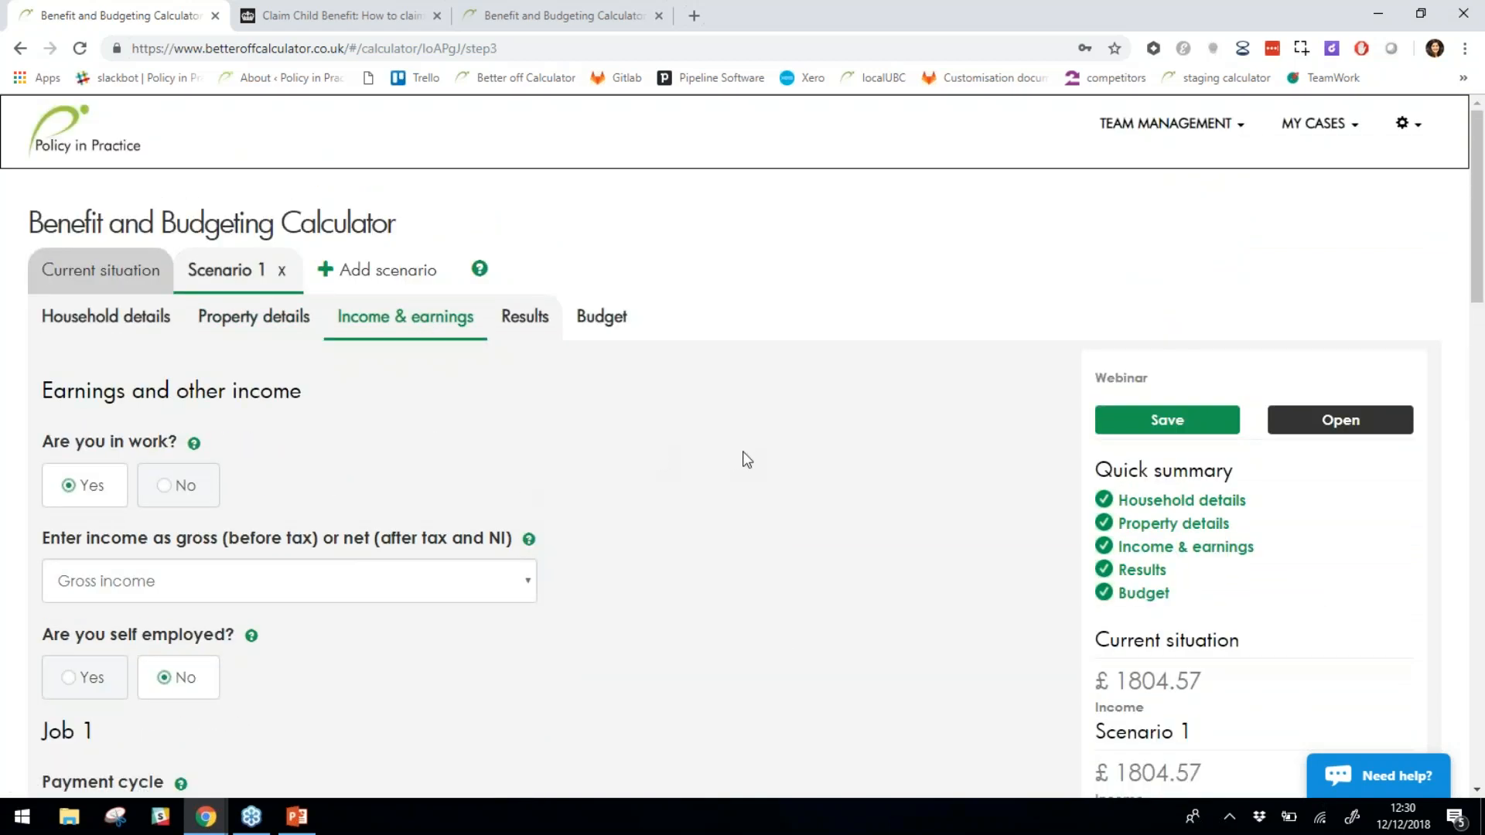
{"action": "scroll", "coordinate": [744, 457], "scroll_direction": "down", "scroll_amount": 6}
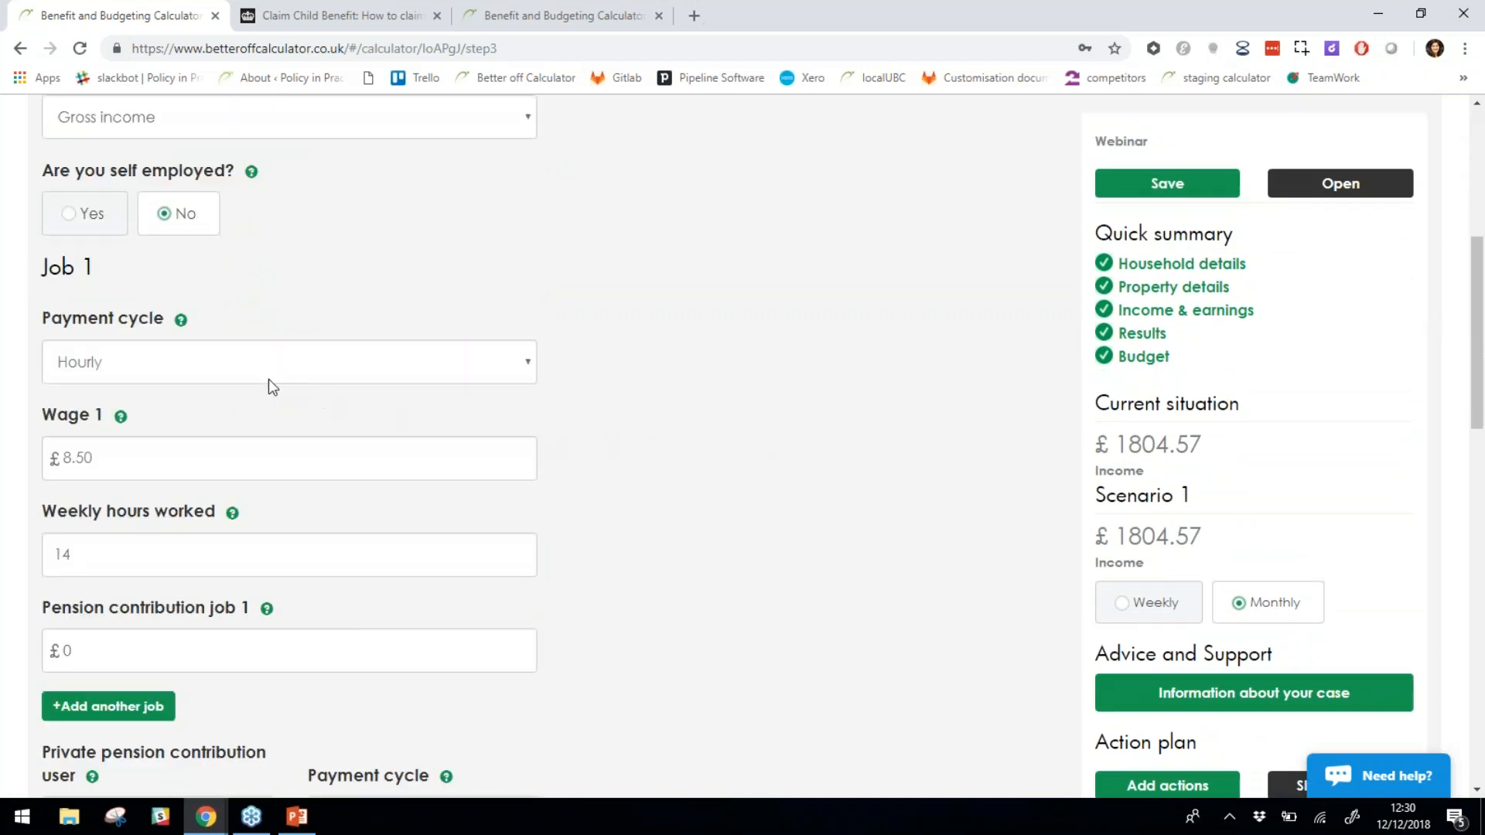
Set Scenario 1 to 40 weekly hours at an £11.00 hourly wage.
{"action": "left_click", "coordinate": [132, 571]}
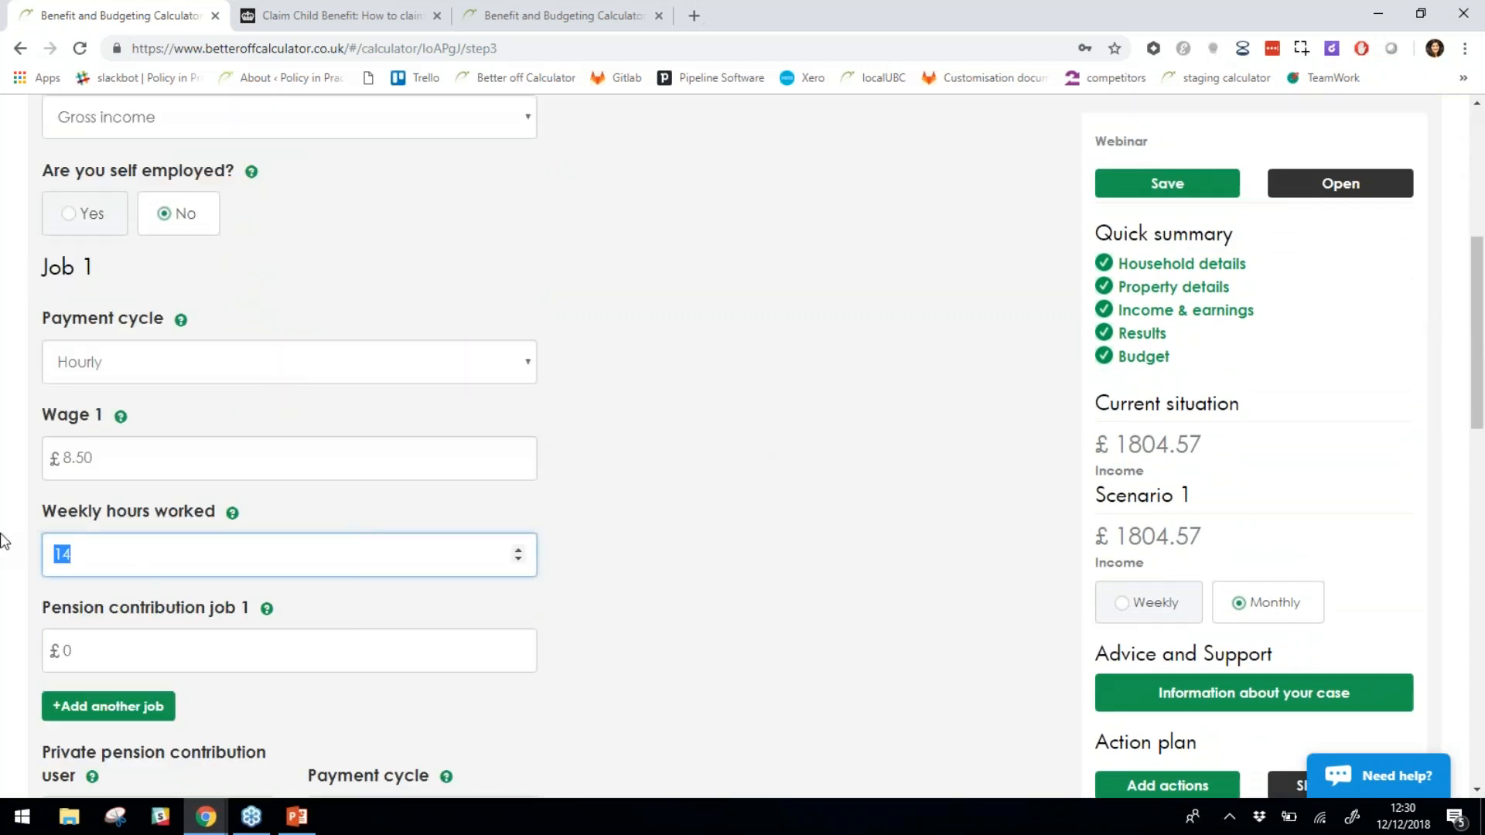
{"action": "type", "text": "40"}
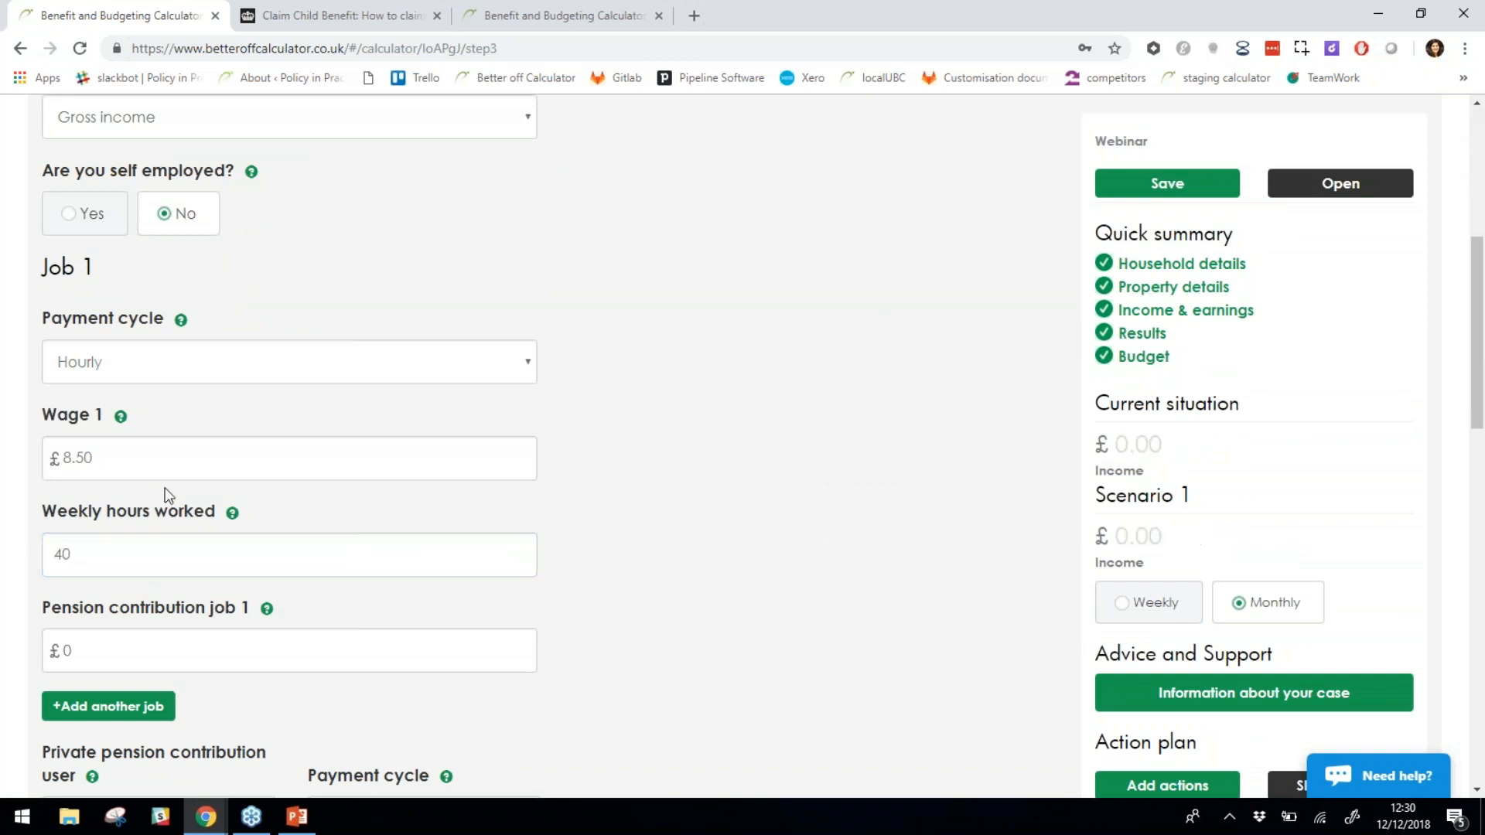
{"action": "left_click", "coordinate": [98, 462]}
{"action": "left_click_drag", "start_coordinate": [99, 462], "coordinate": [6, 470]}
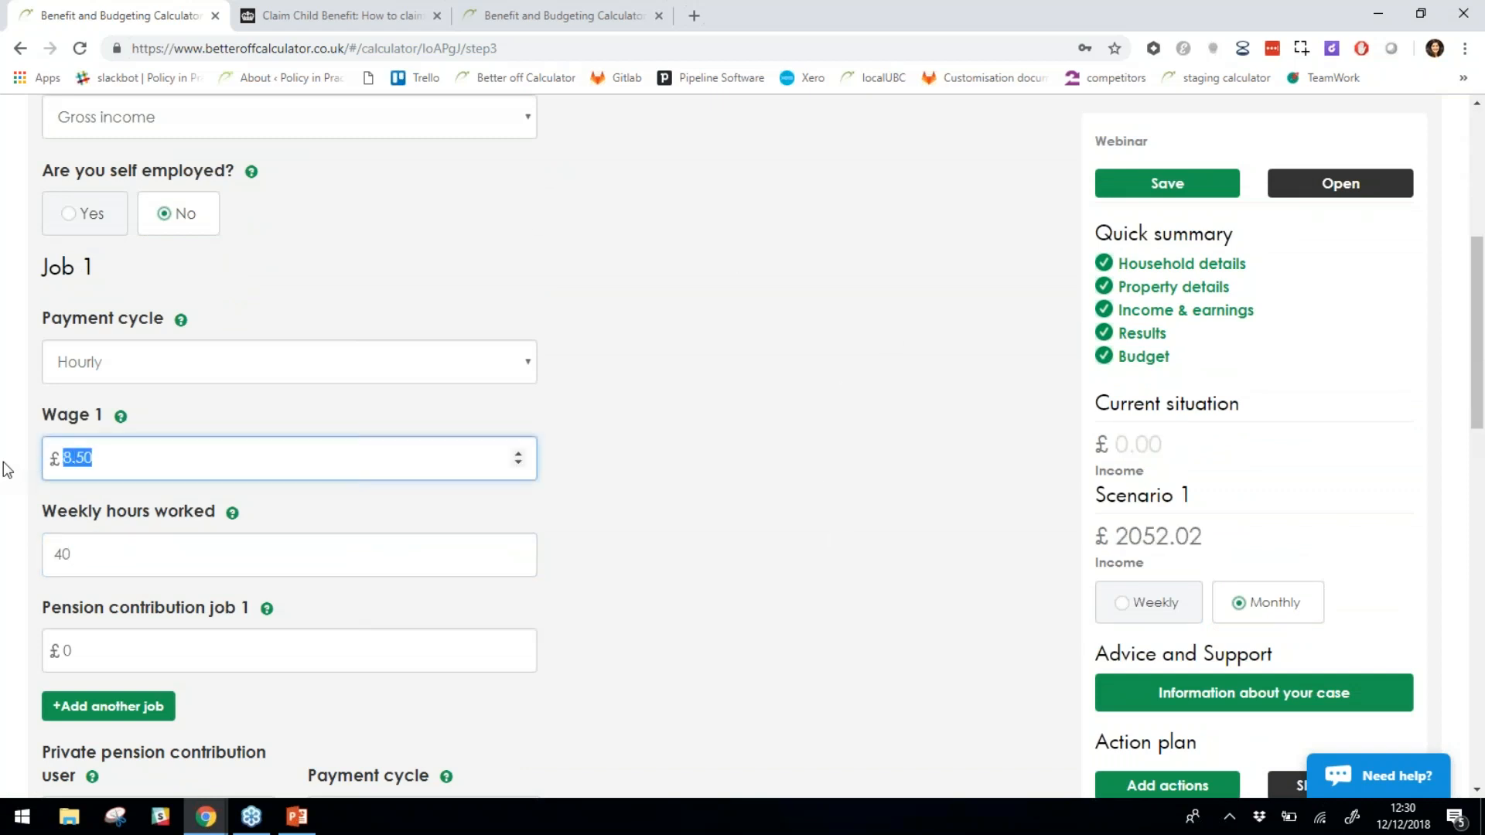
{"action": "type", "text": "11.00"}
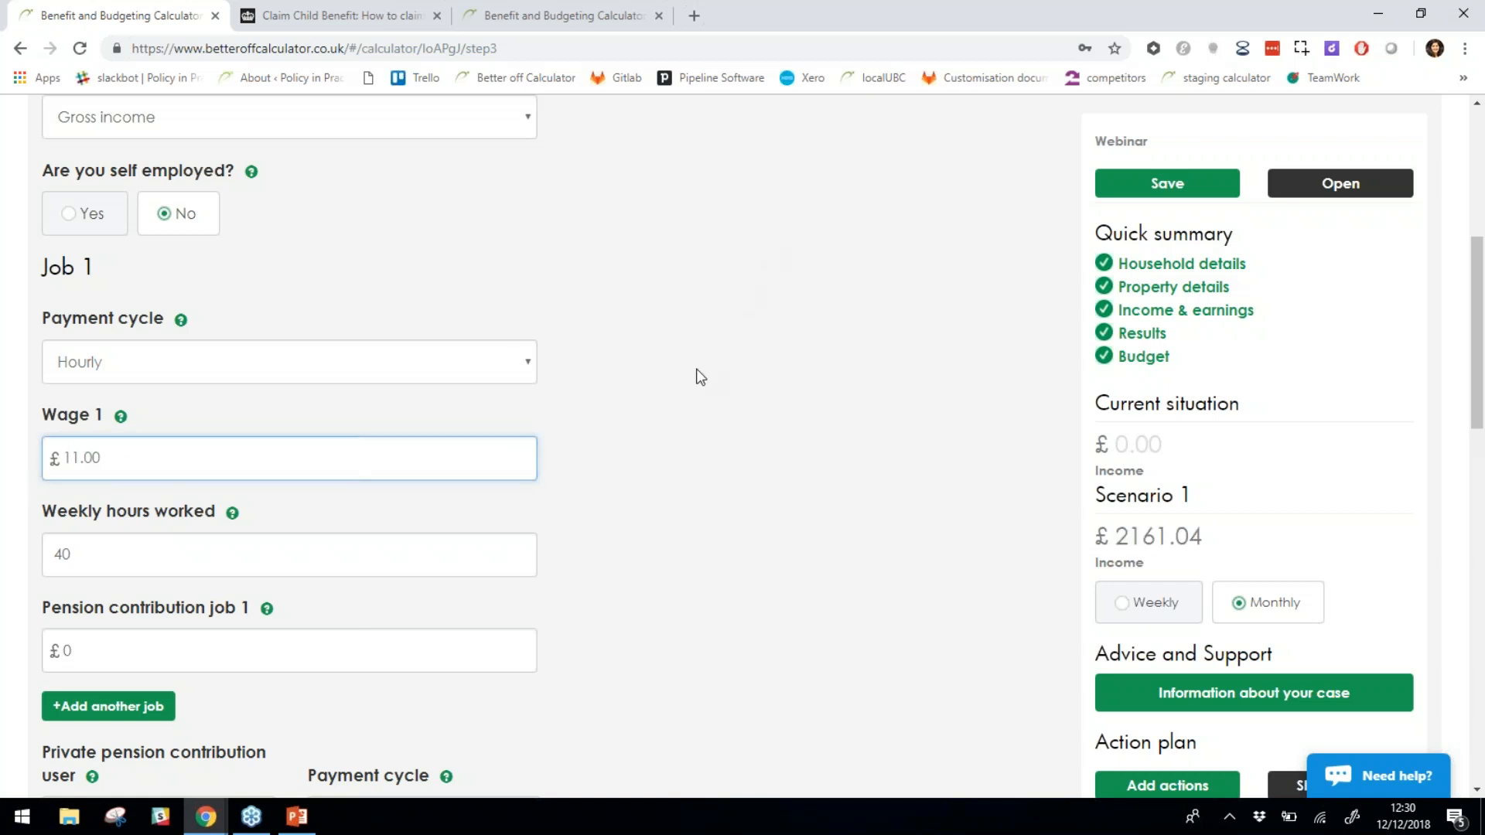
Select the Scenario 1 title and open the Results step, showing £2161.04 income.
{"action": "scroll", "coordinate": [513, 463], "scroll_direction": "up", "scroll_amount": 4}
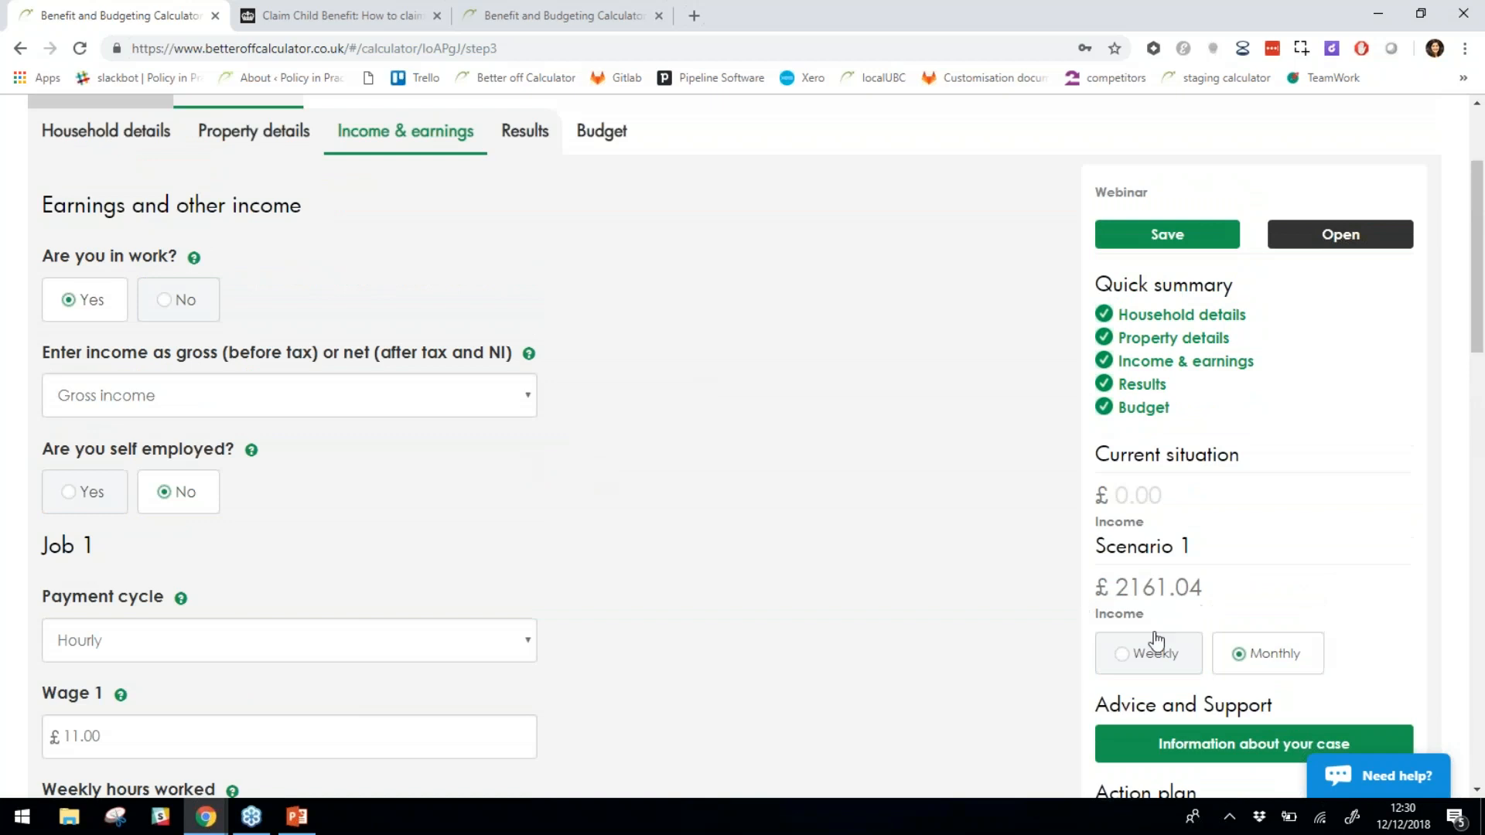
{"action": "left_click_drag", "start_coordinate": [1096, 546], "coordinate": [1194, 547]}
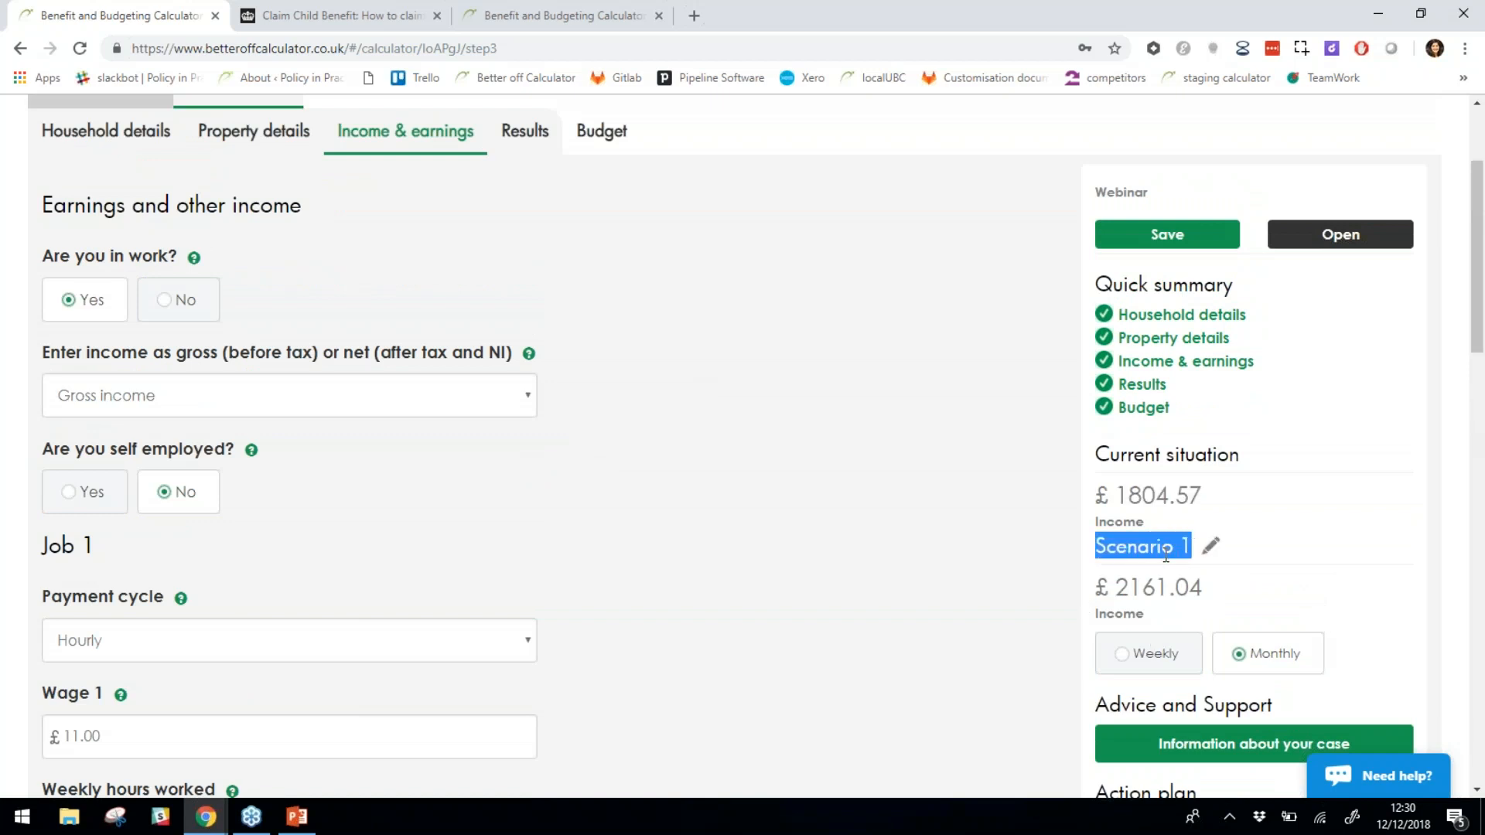
{"action": "scroll", "coordinate": [1160, 555], "scroll_direction": "down", "scroll_amount": 1}
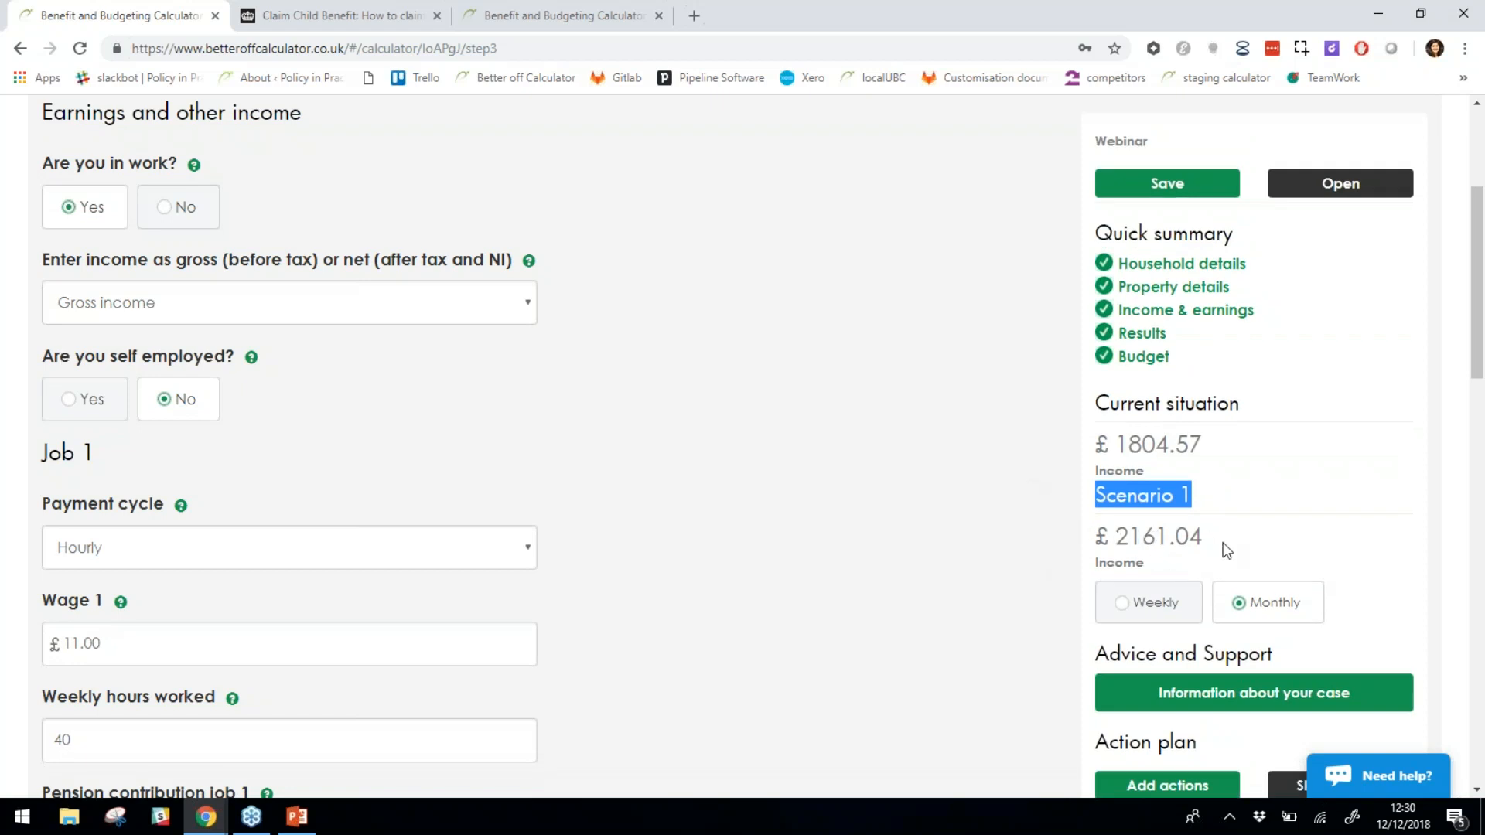
{"action": "left_click", "coordinate": [646, 457]}
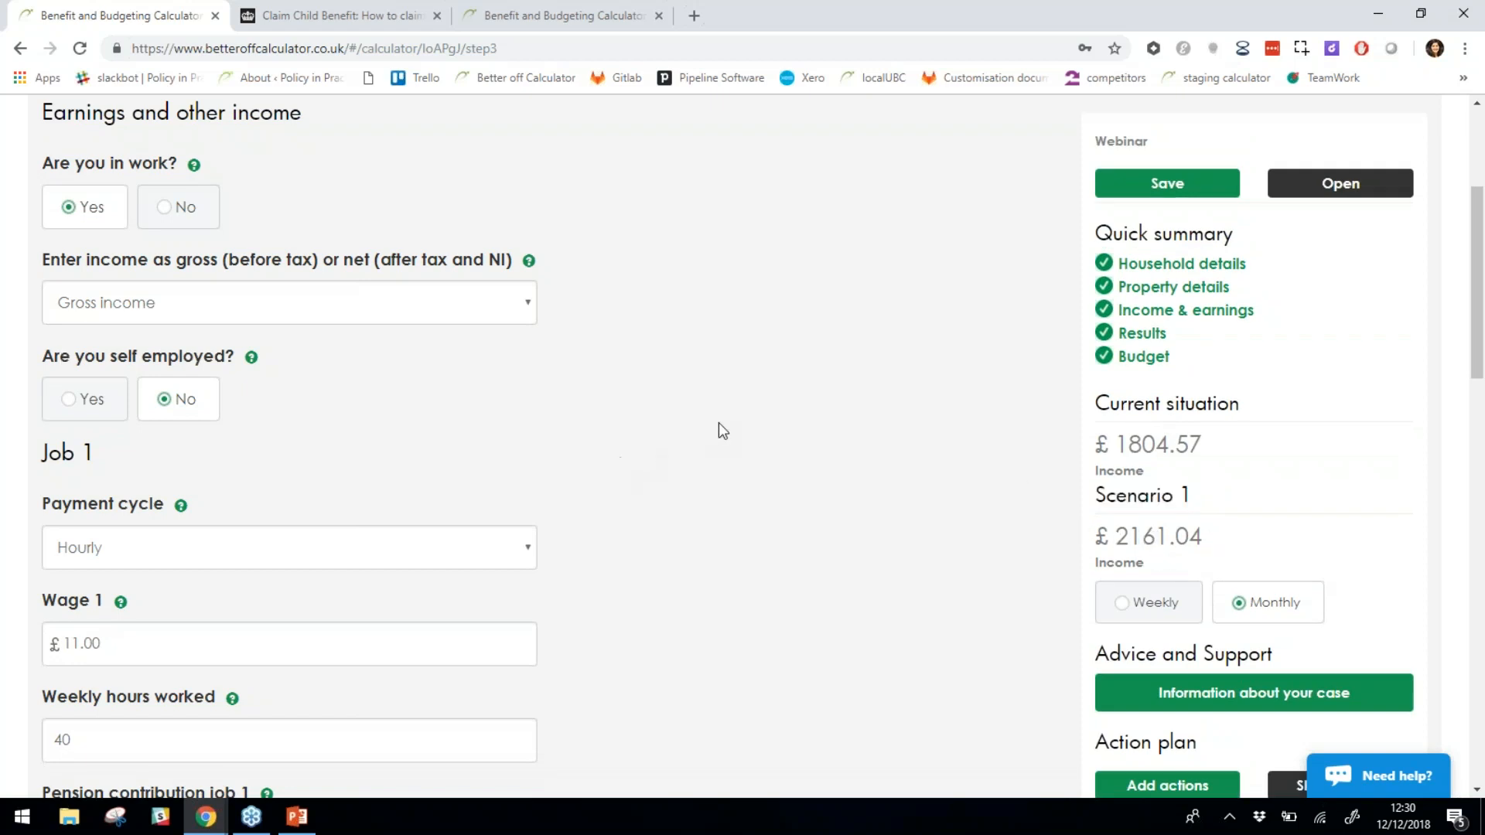
{"action": "scroll", "coordinate": [718, 422], "scroll_direction": "up", "scroll_amount": 3}
{"action": "left_click", "coordinate": [533, 324]}
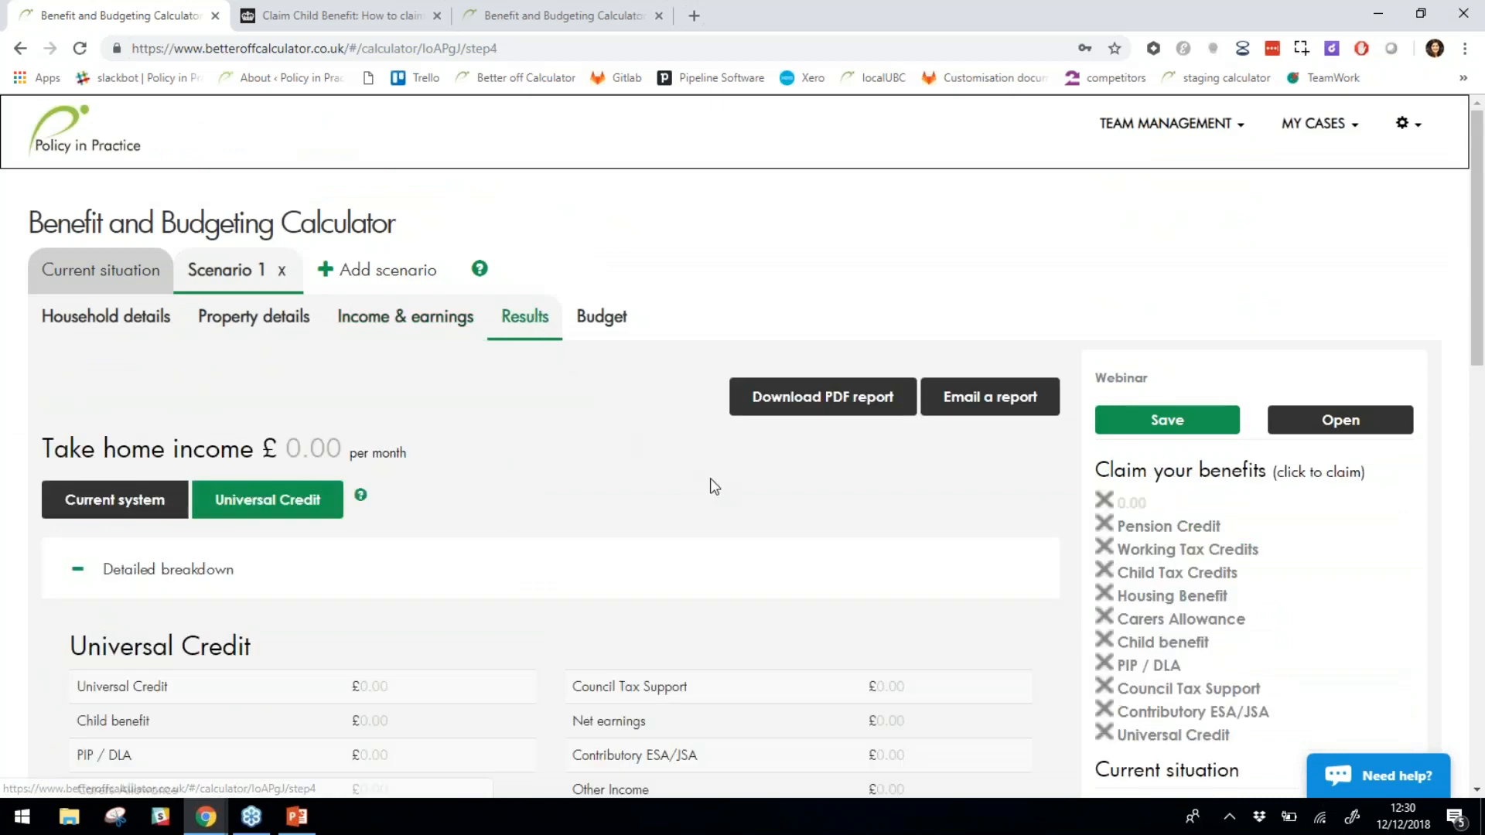
{"action": "scroll", "coordinate": [710, 478], "scroll_direction": "down", "scroll_amount": 3}
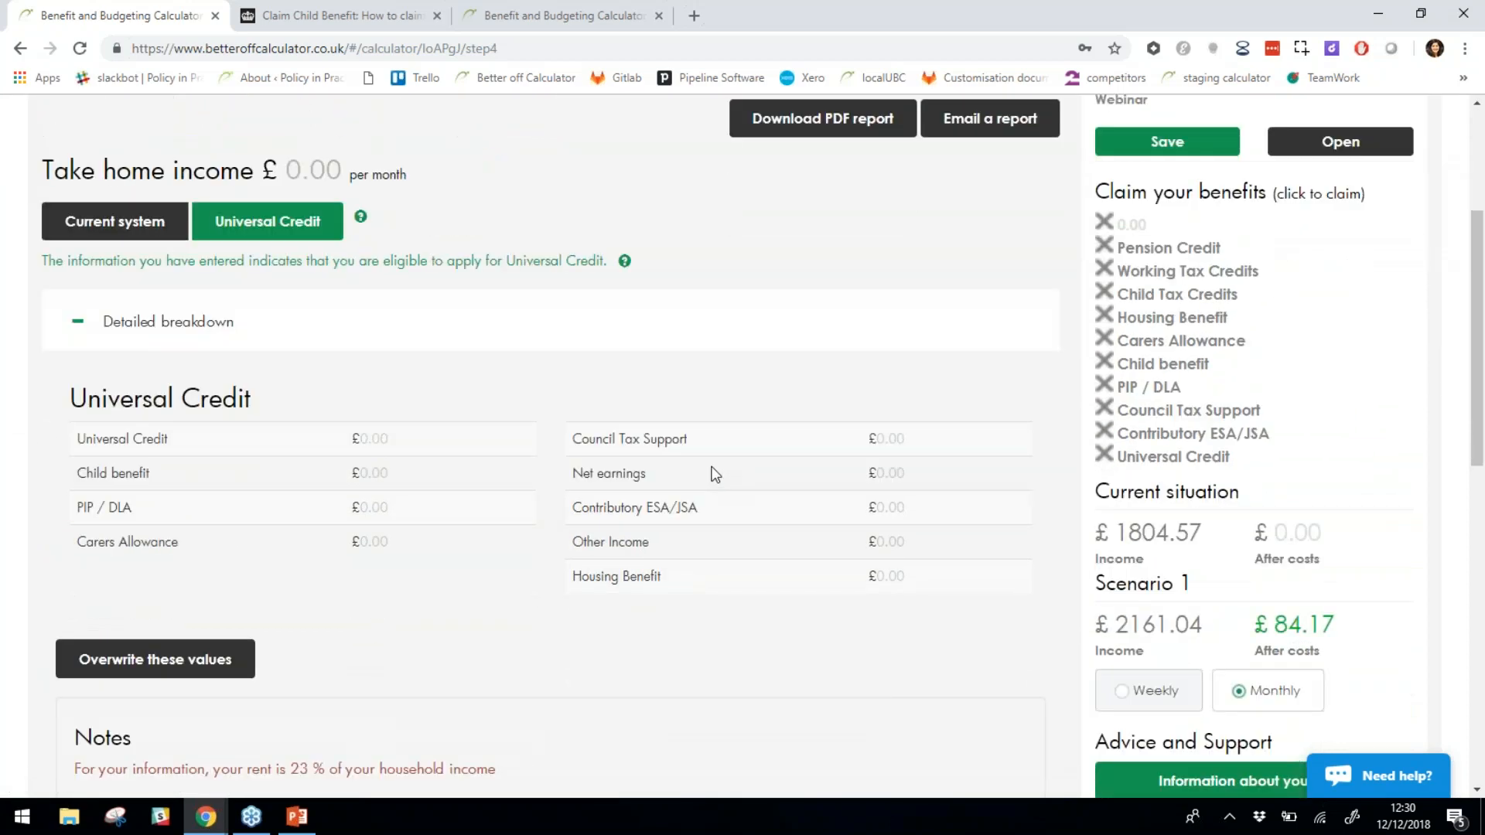
{"action": "scroll", "coordinate": [431, 418], "scroll_direction": "up", "scroll_amount": 2}
{"action": "scroll", "coordinate": [433, 419], "scroll_direction": "up", "scroll_amount": 2}
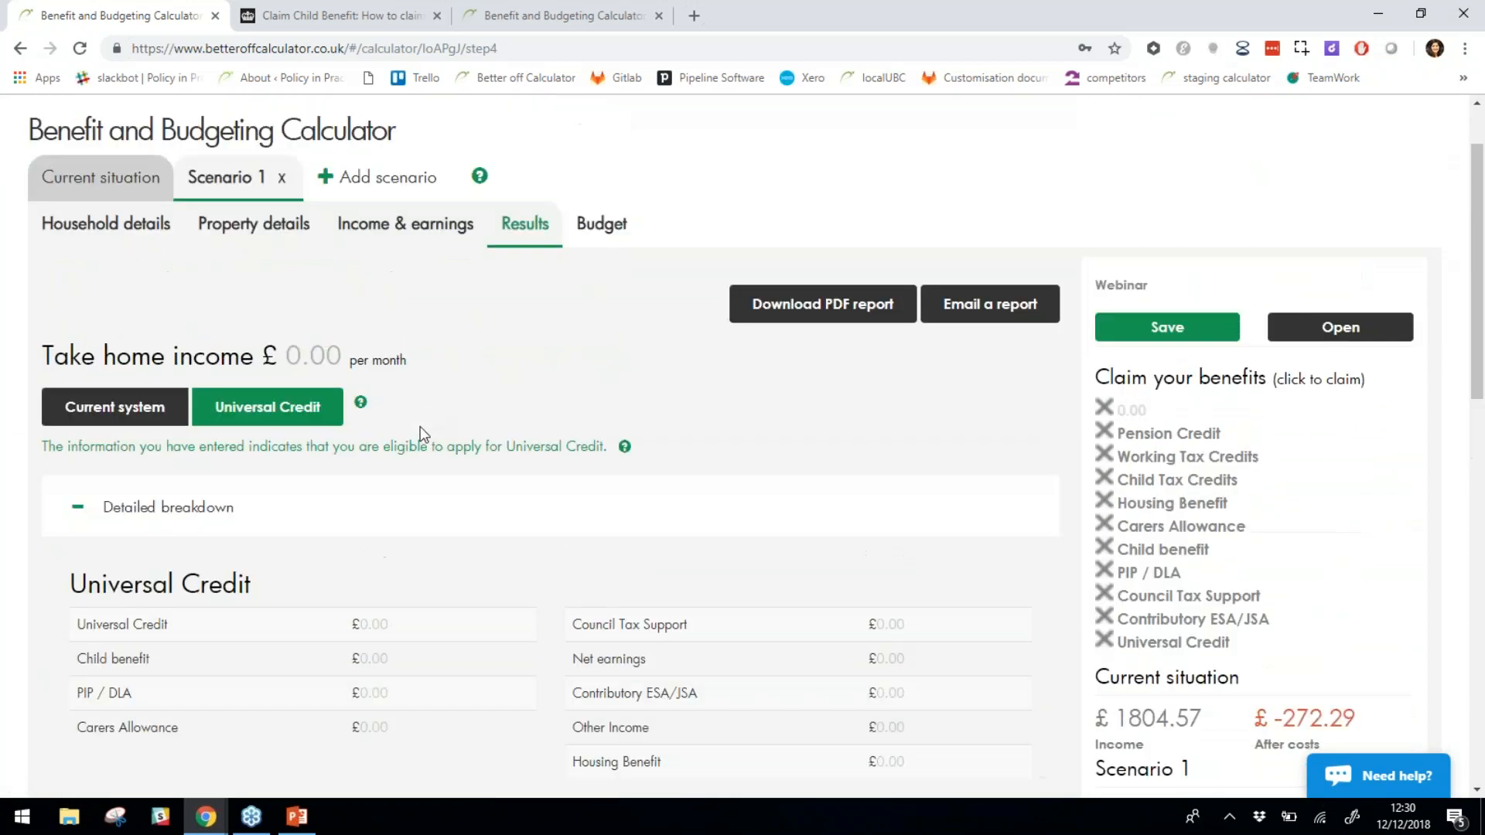
{"action": "scroll", "coordinate": [305, 518], "scroll_direction": "down", "scroll_amount": 2}
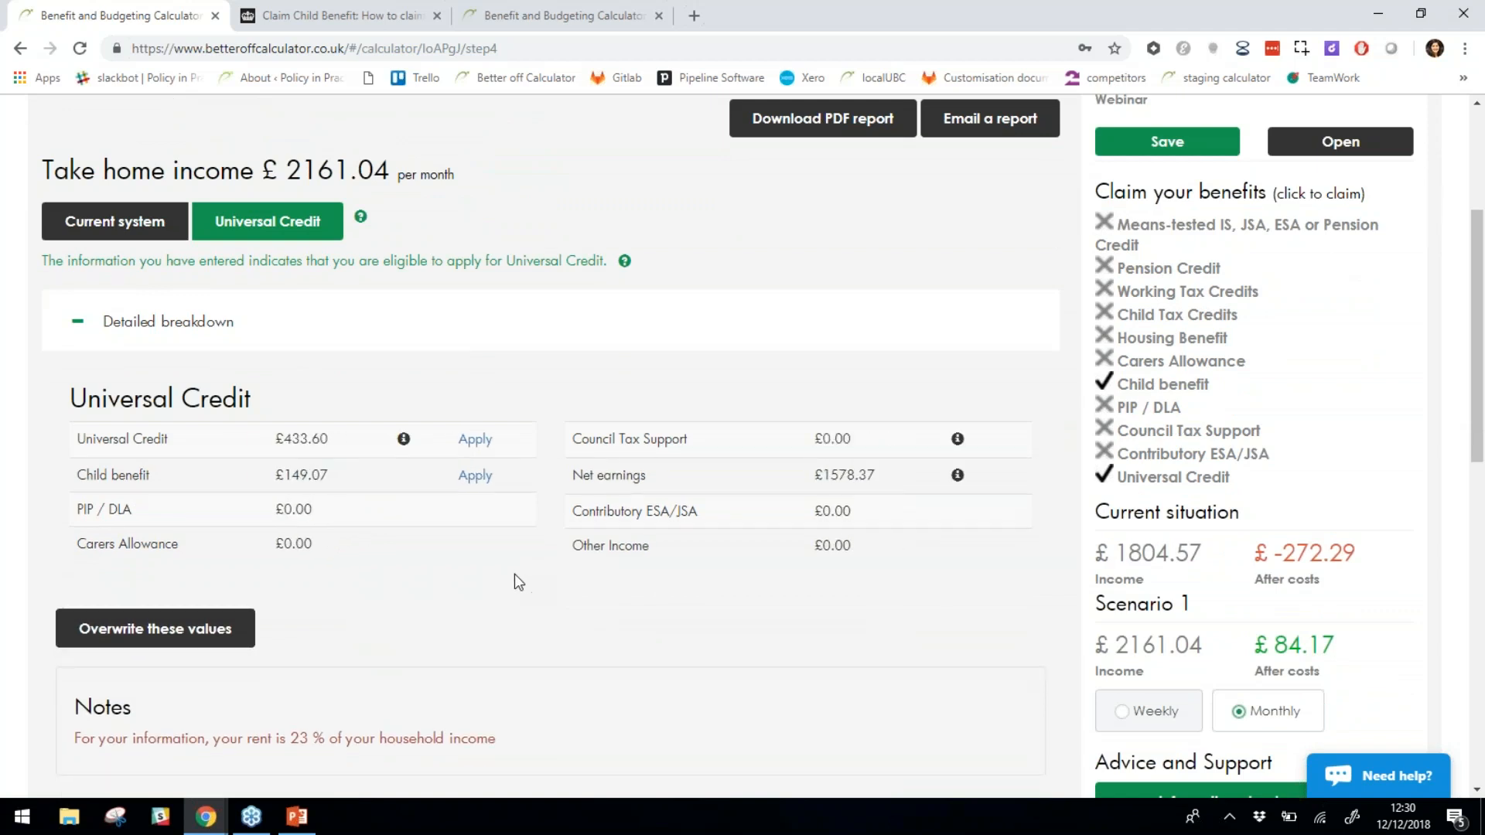
{"action": "scroll", "coordinate": [513, 574], "scroll_direction": "down", "scroll_amount": 5}
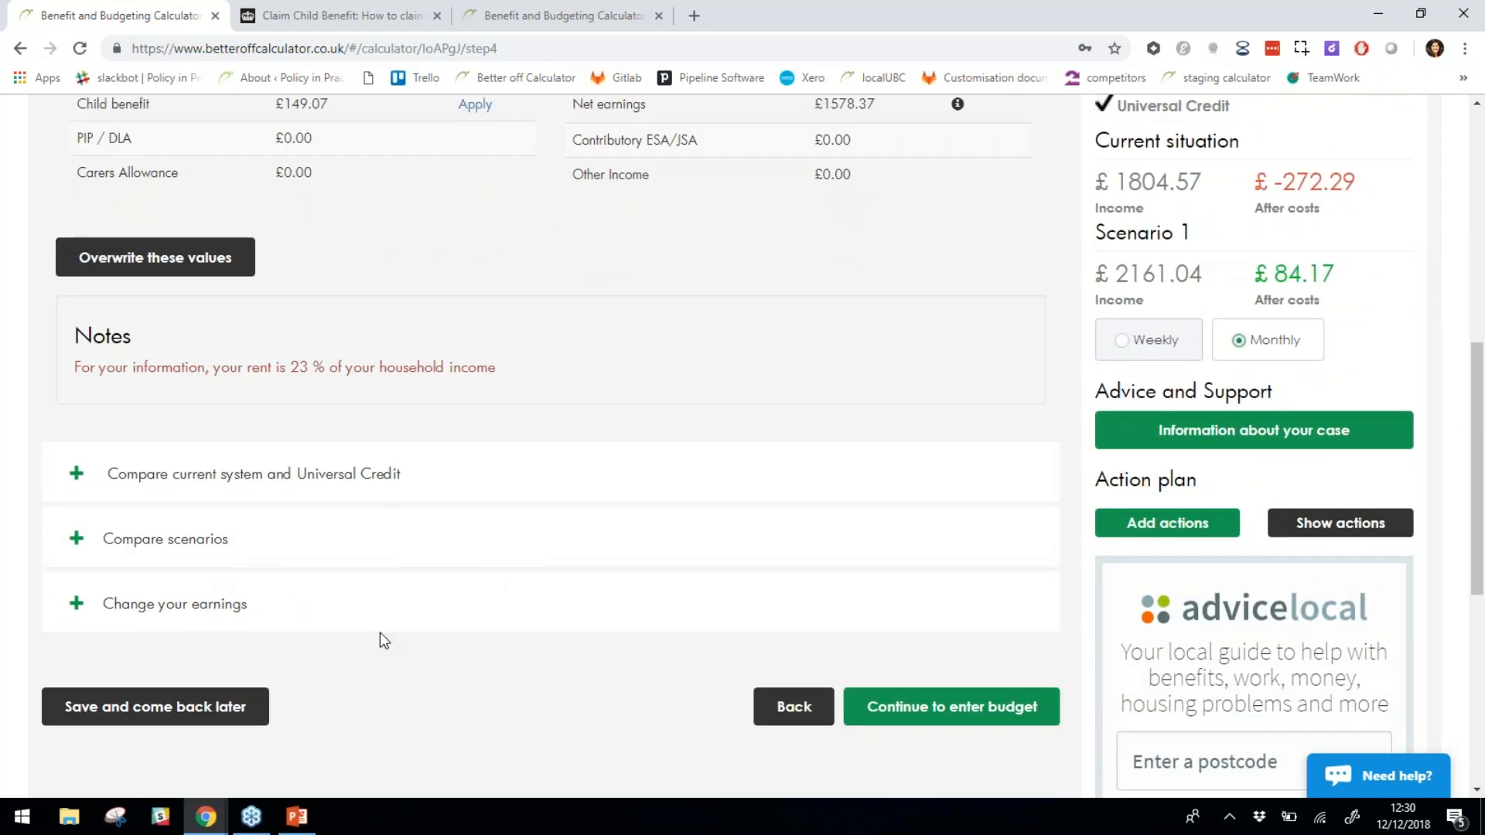
{"action": "scroll", "coordinate": [538, 409], "scroll_direction": "up", "scroll_amount": 1}
{"action": "scroll", "coordinate": [537, 408], "scroll_direction": "up", "scroll_amount": 1}
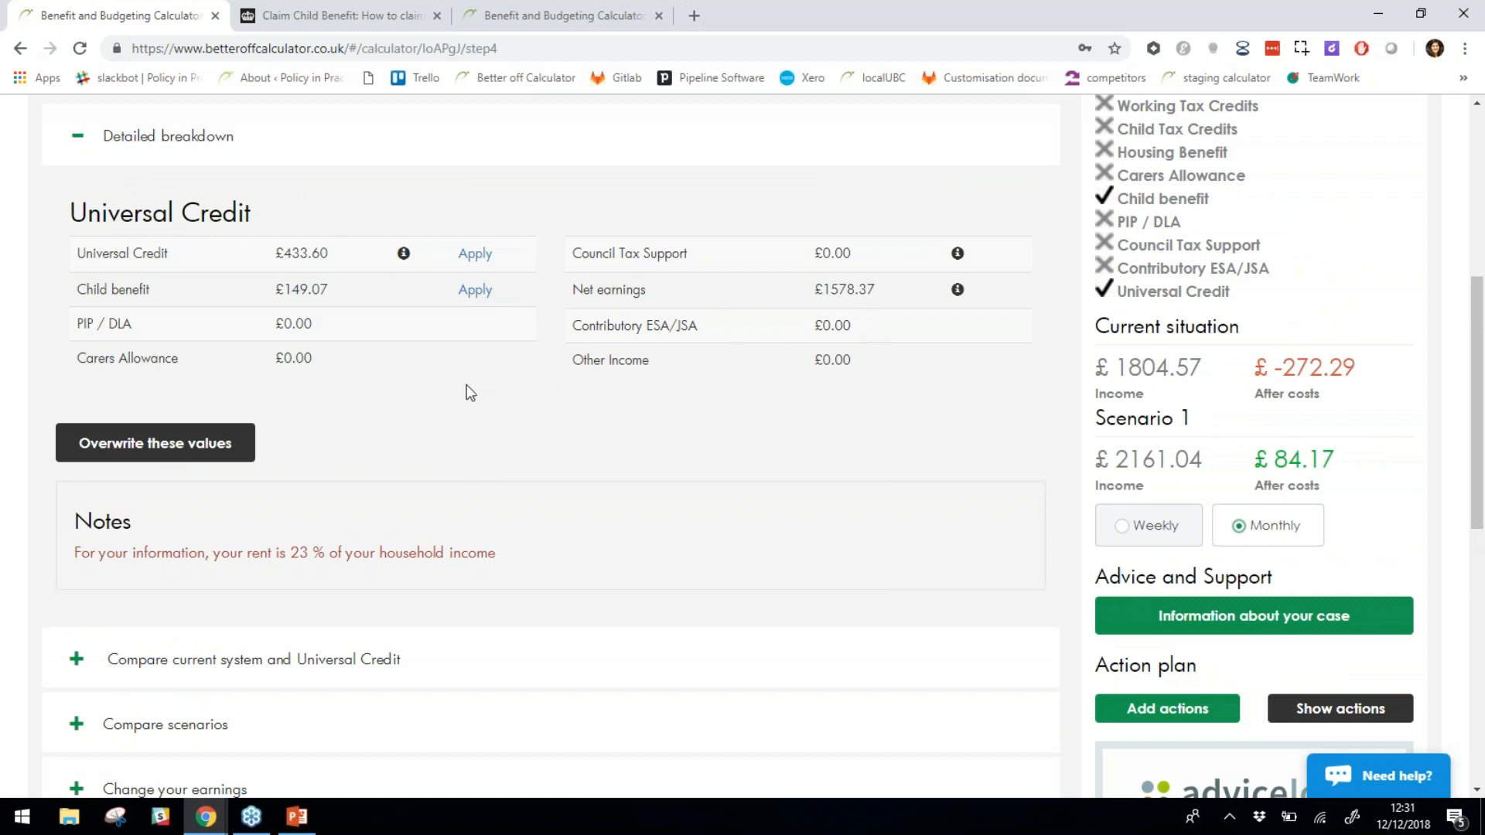
{"action": "scroll", "coordinate": [467, 372], "scroll_direction": "down", "scroll_amount": 1}
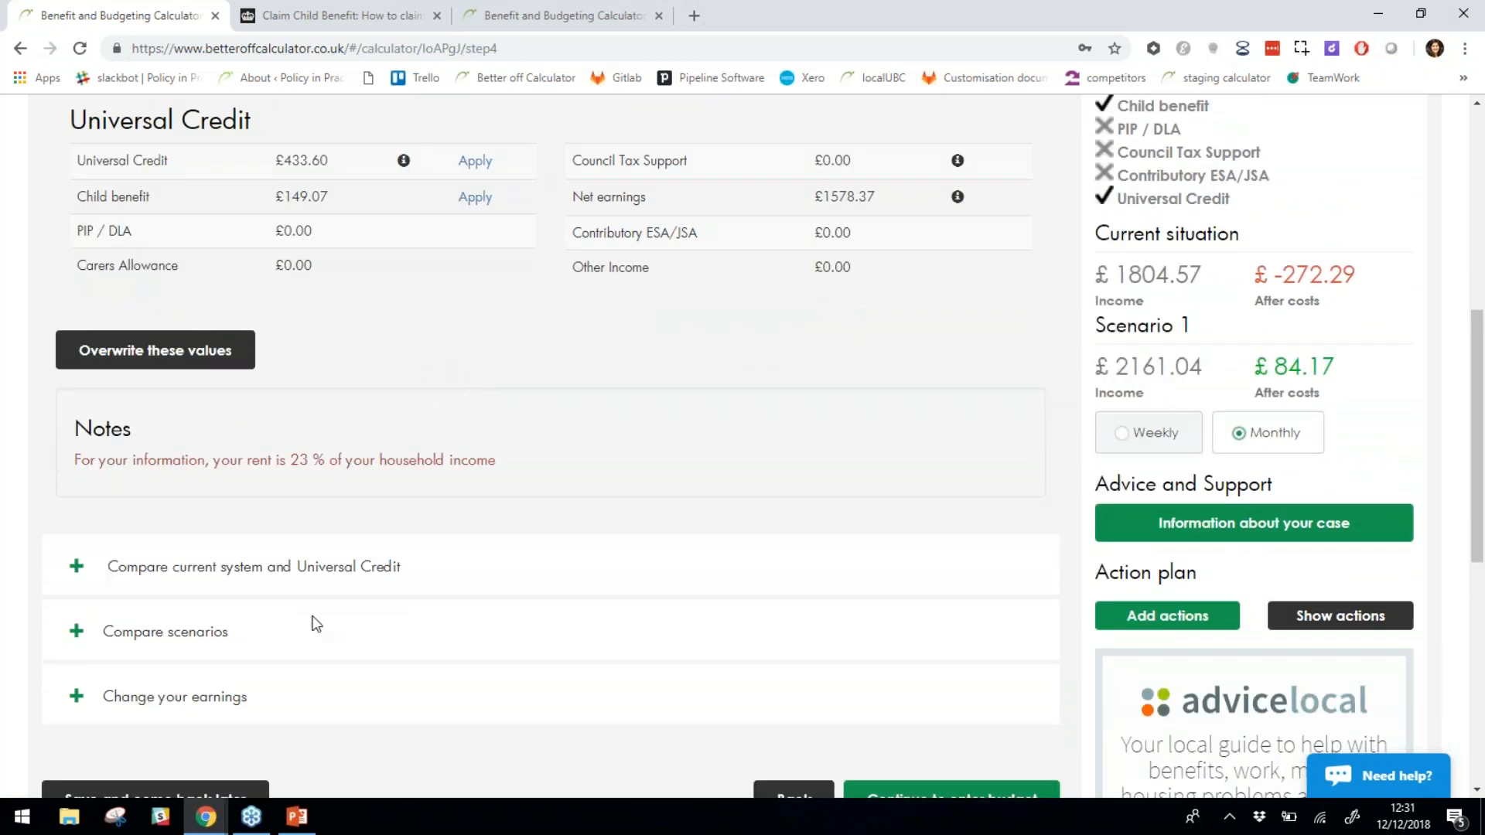
Expand the scenario comparison chart and rename Scenario 1 to 'New job'.
{"action": "left_click", "coordinate": [223, 636]}
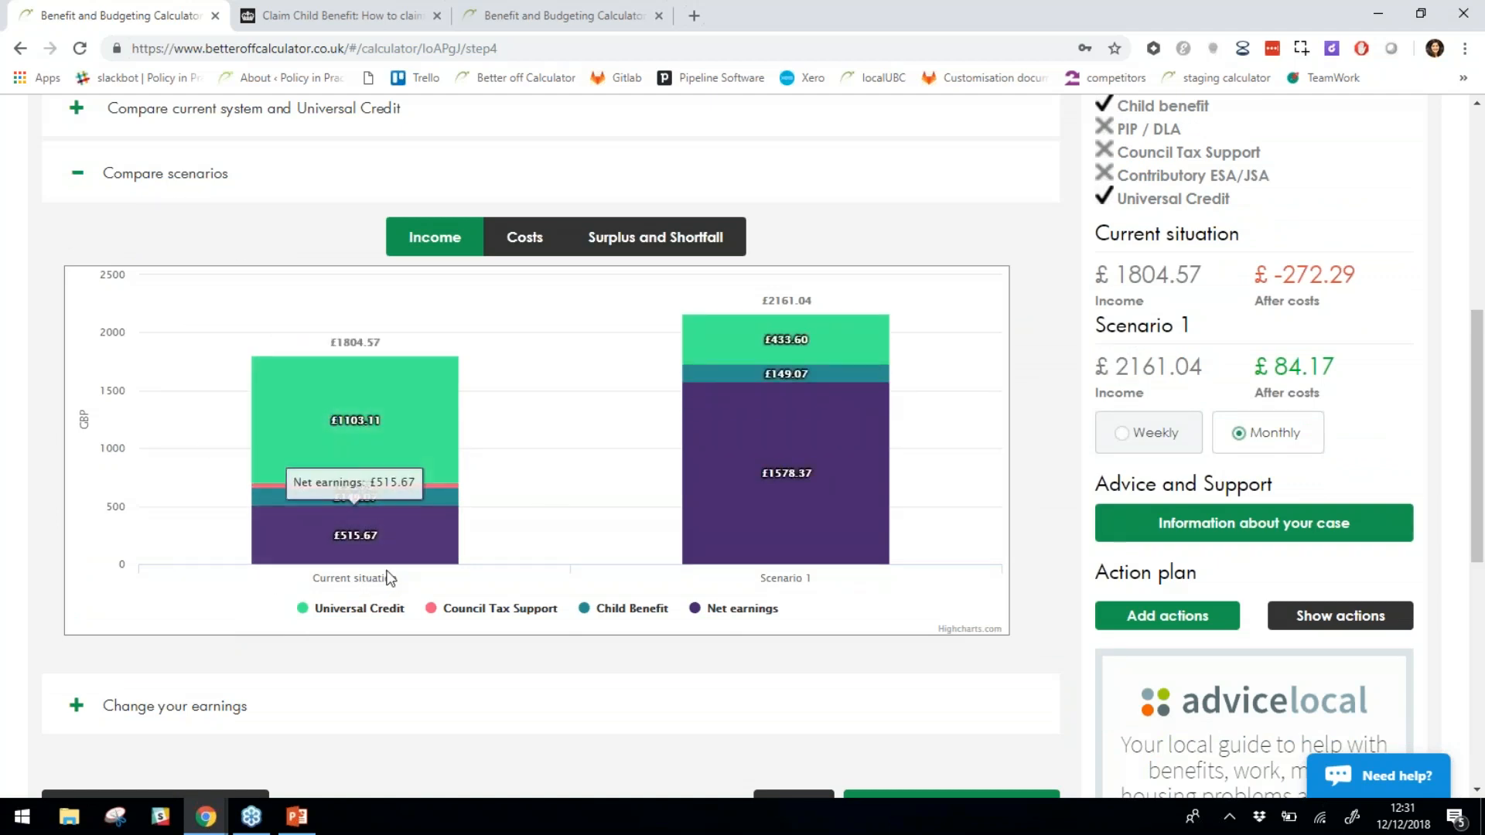
{"action": "mouse_move", "coordinate": [1210, 328]}
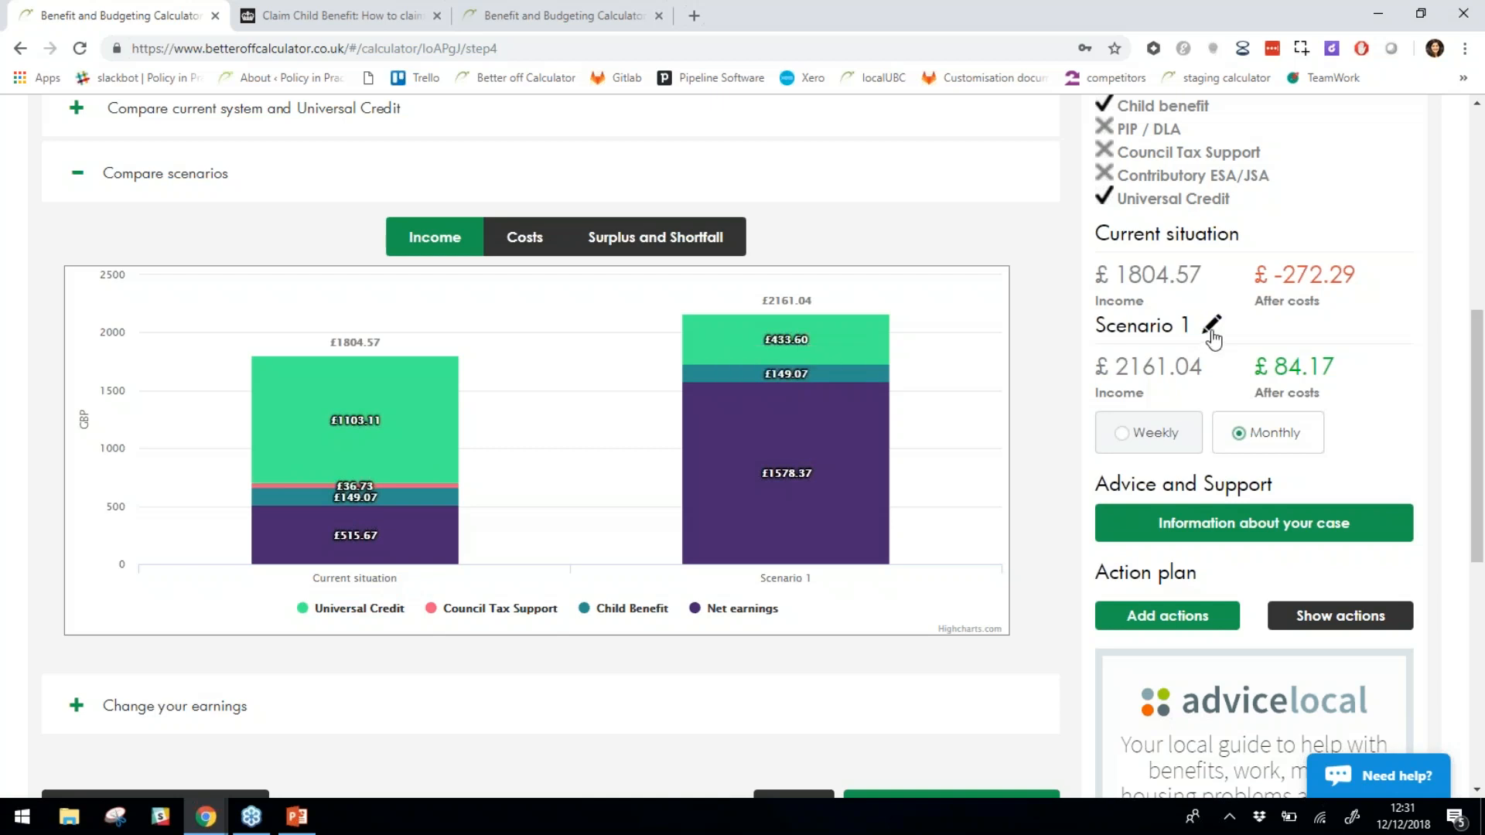
{"action": "left_click", "coordinate": [1212, 332]}
{"action": "left_click_drag", "start_coordinate": [1206, 332], "coordinate": [1095, 337]}
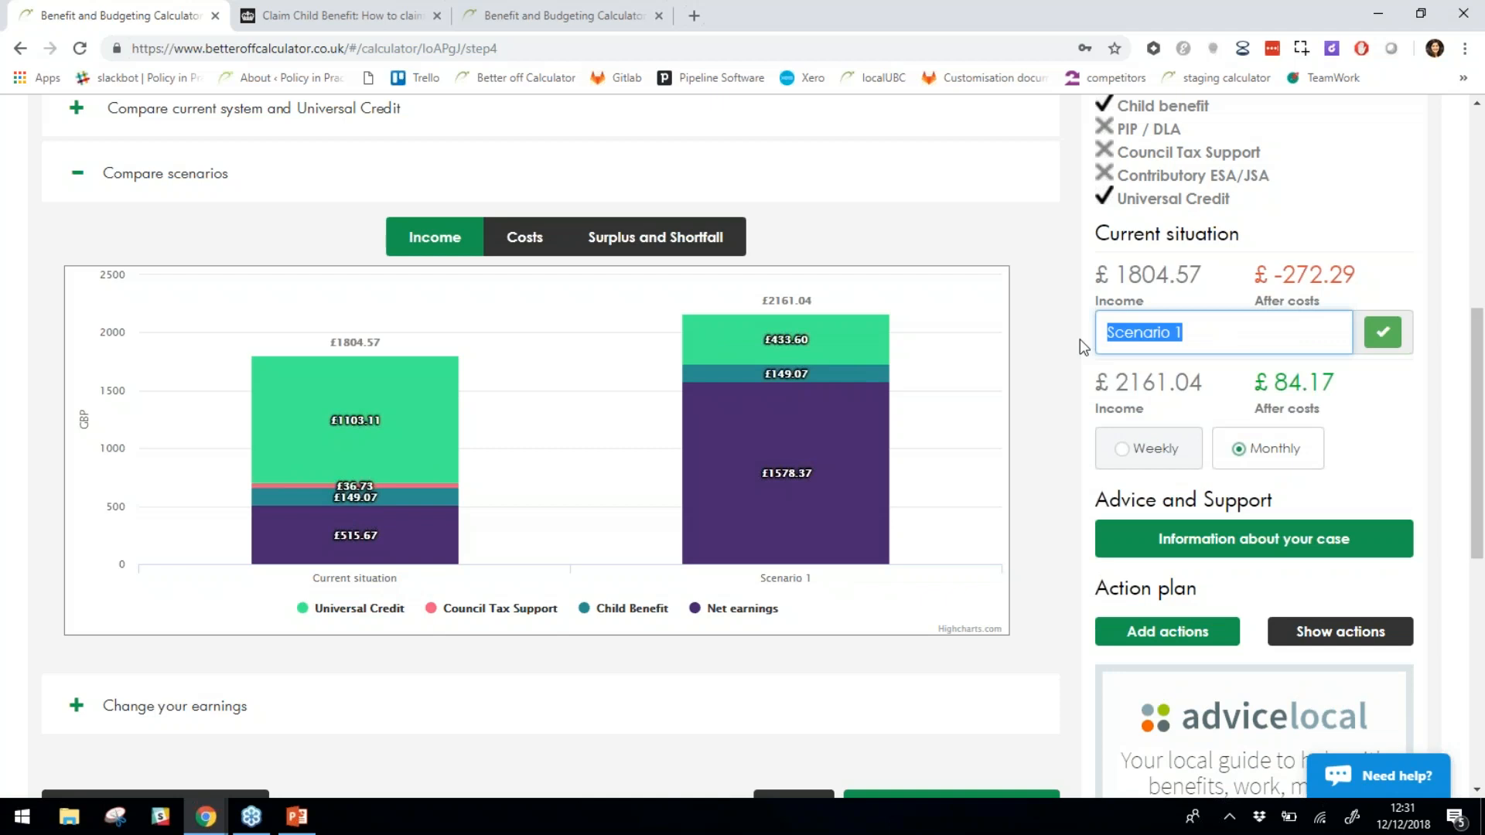
{"action": "type", "text": "F"}
{"action": "type", "text": "Ne"}
{"action": "type", "text": "w job"}
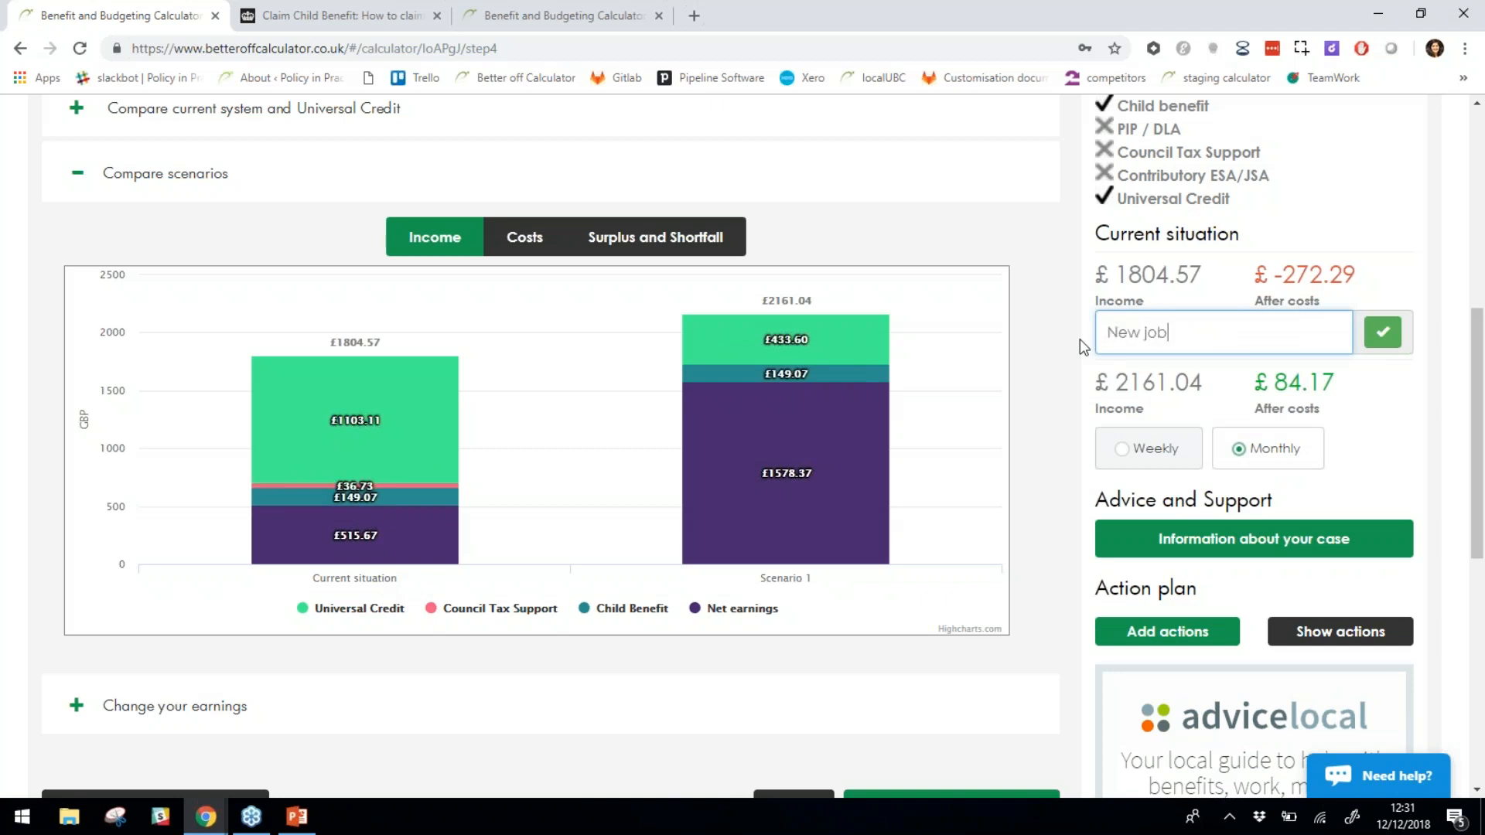
{"action": "left_click", "coordinate": [1383, 333]}
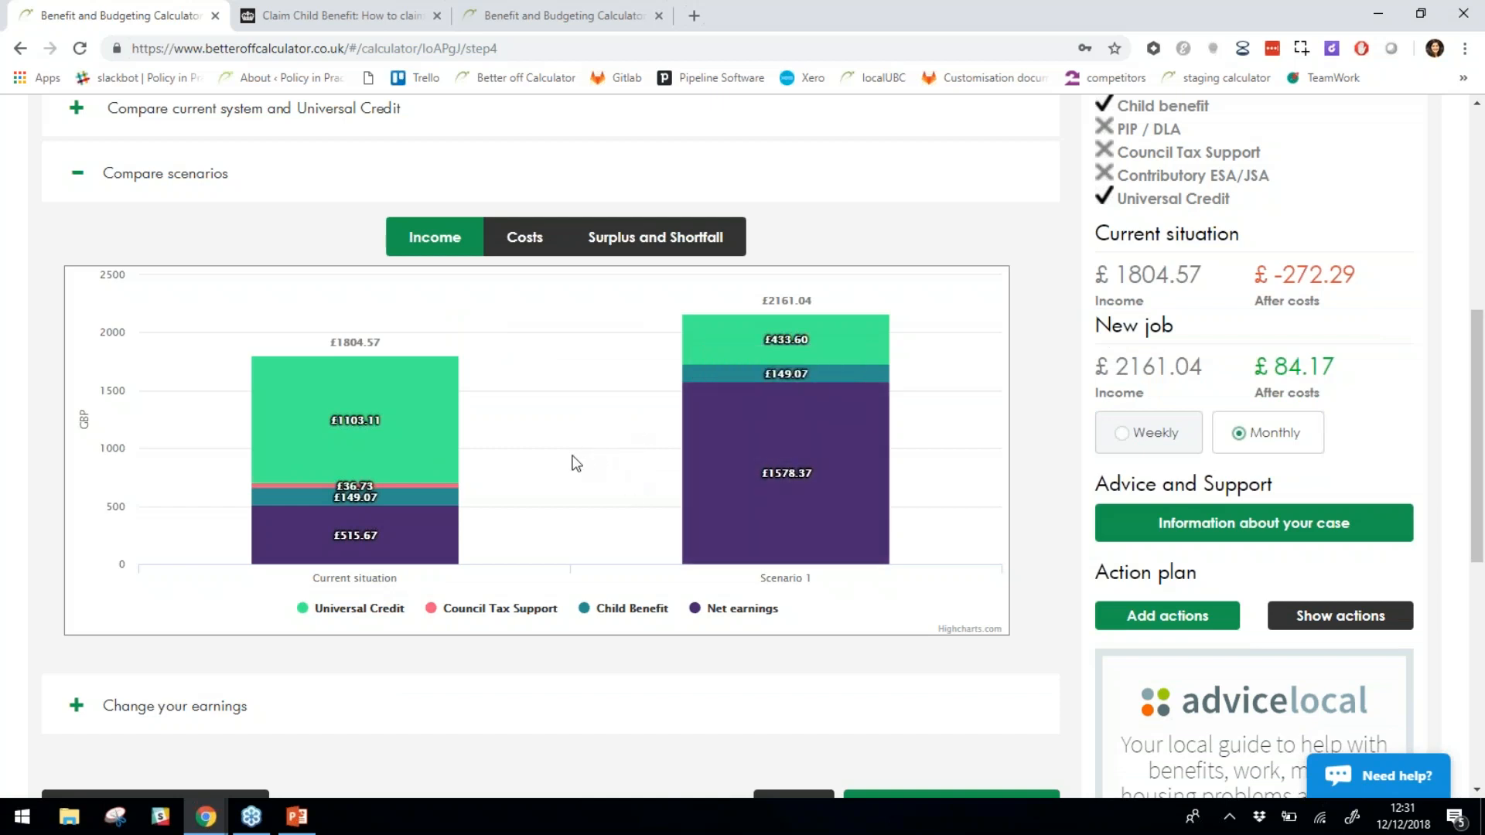
{"action": "scroll", "coordinate": [541, 448], "scroll_direction": "up", "scroll_amount": 7}
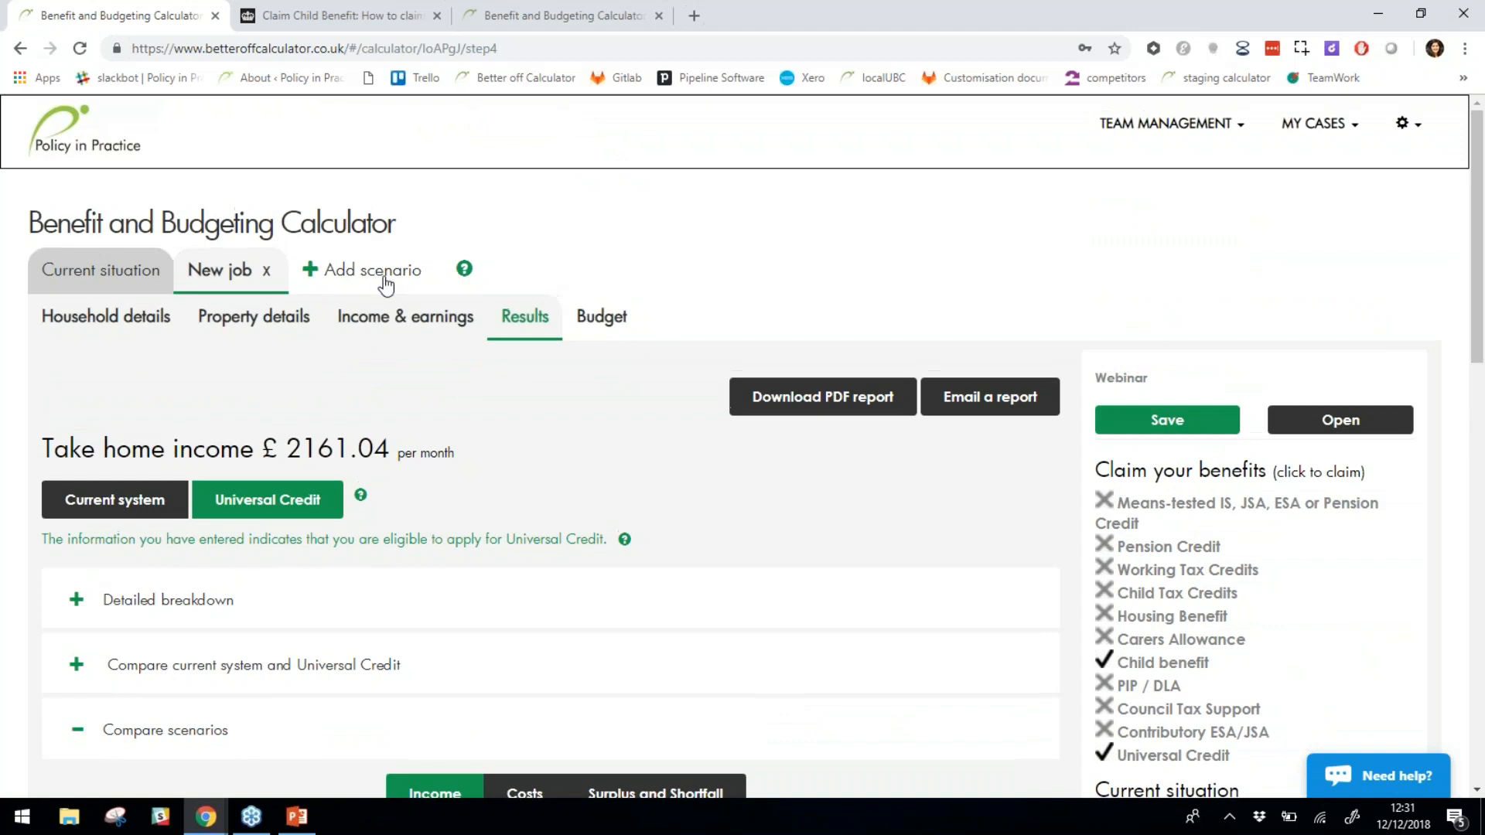
{"action": "scroll", "coordinate": [662, 363], "scroll_direction": "down", "scroll_amount": 3}
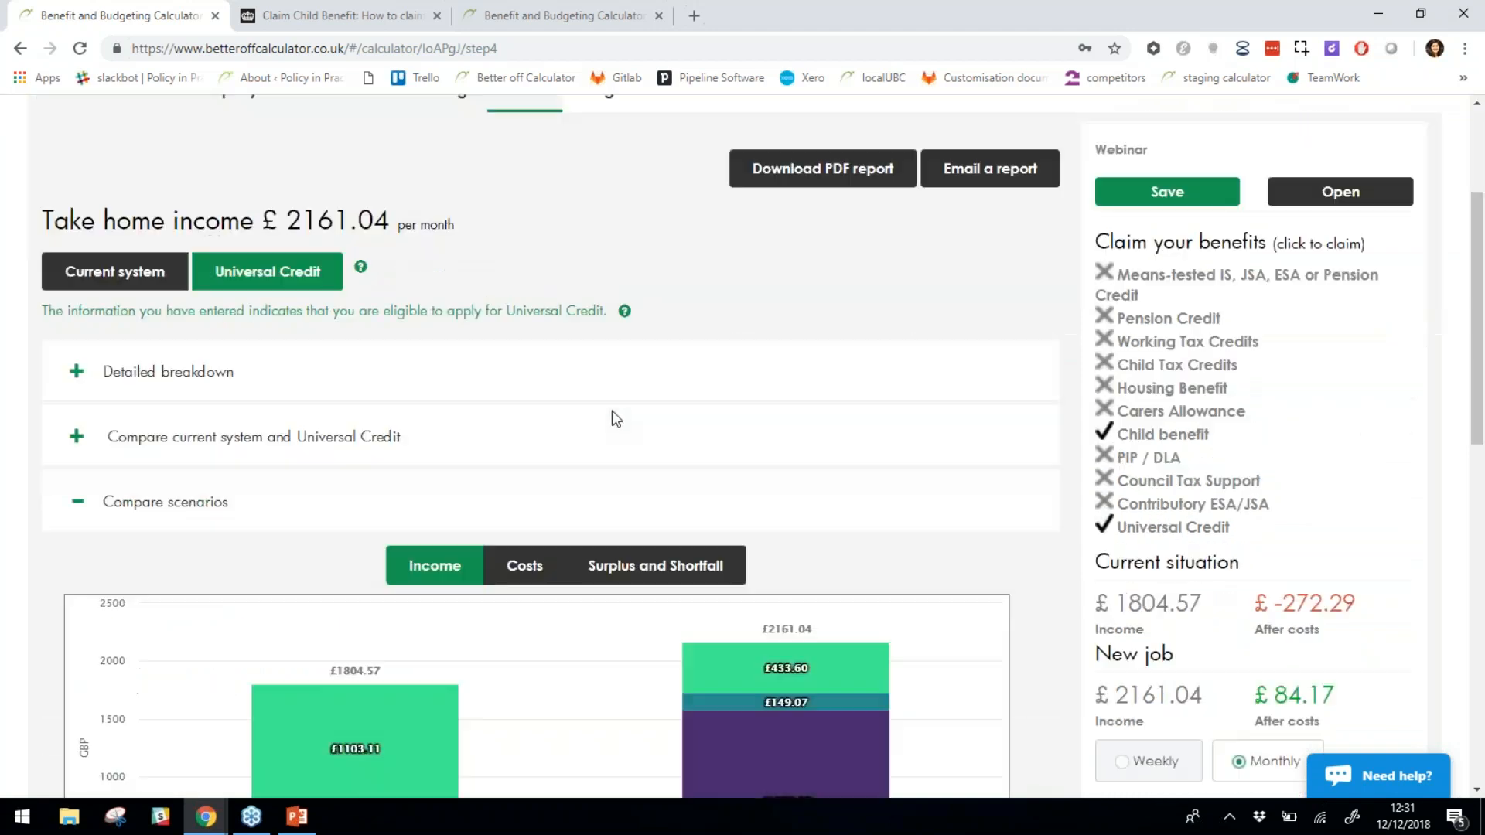
{"action": "scroll", "coordinate": [615, 418], "scroll_direction": "down", "scroll_amount": 3}
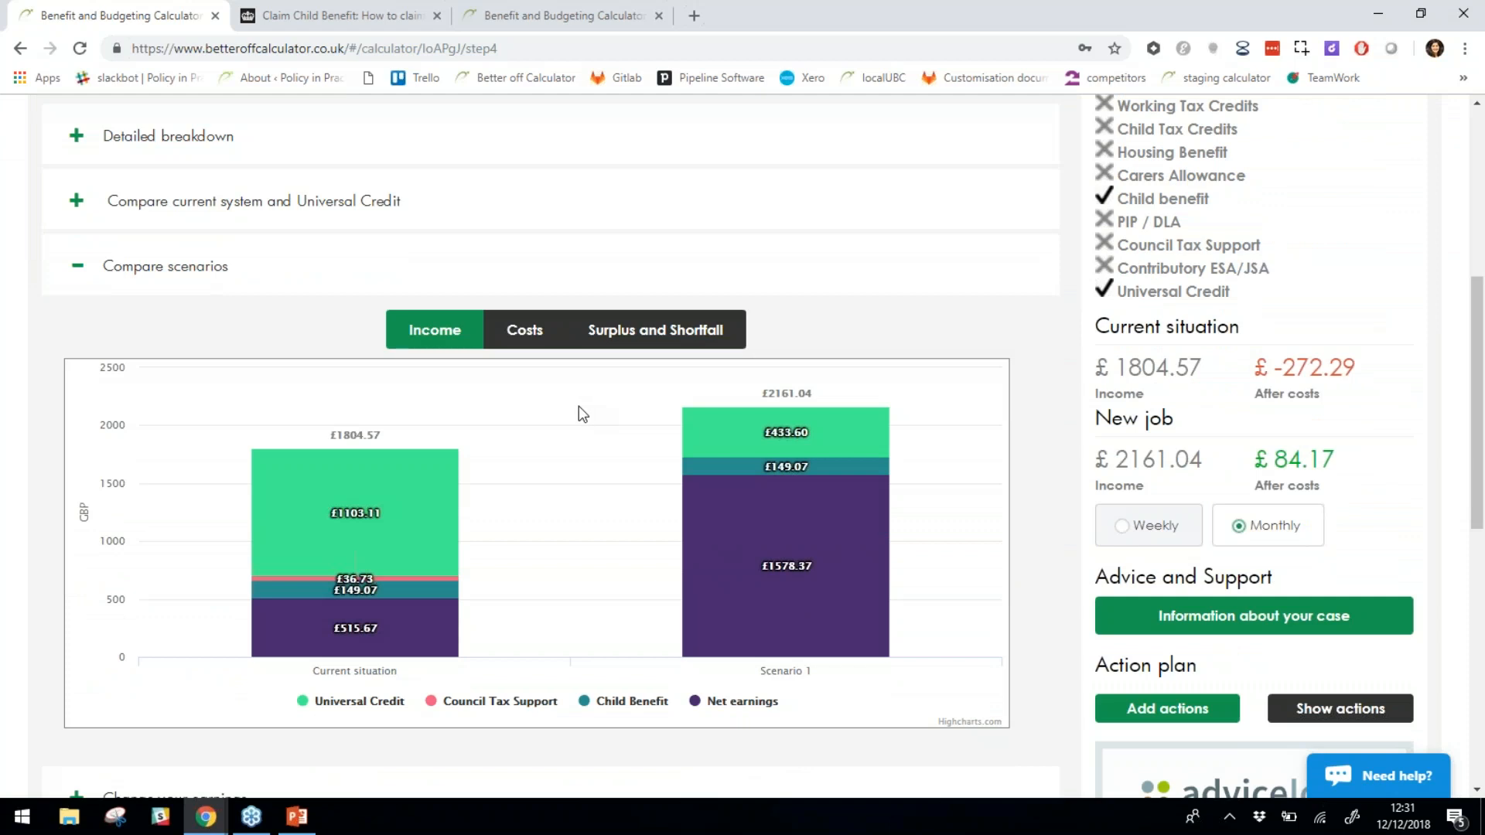
Switch the comparison chart to Surplus and Shortfall: £84.17 for New job versus £-272.29 currently.
{"action": "left_click", "coordinate": [518, 348]}
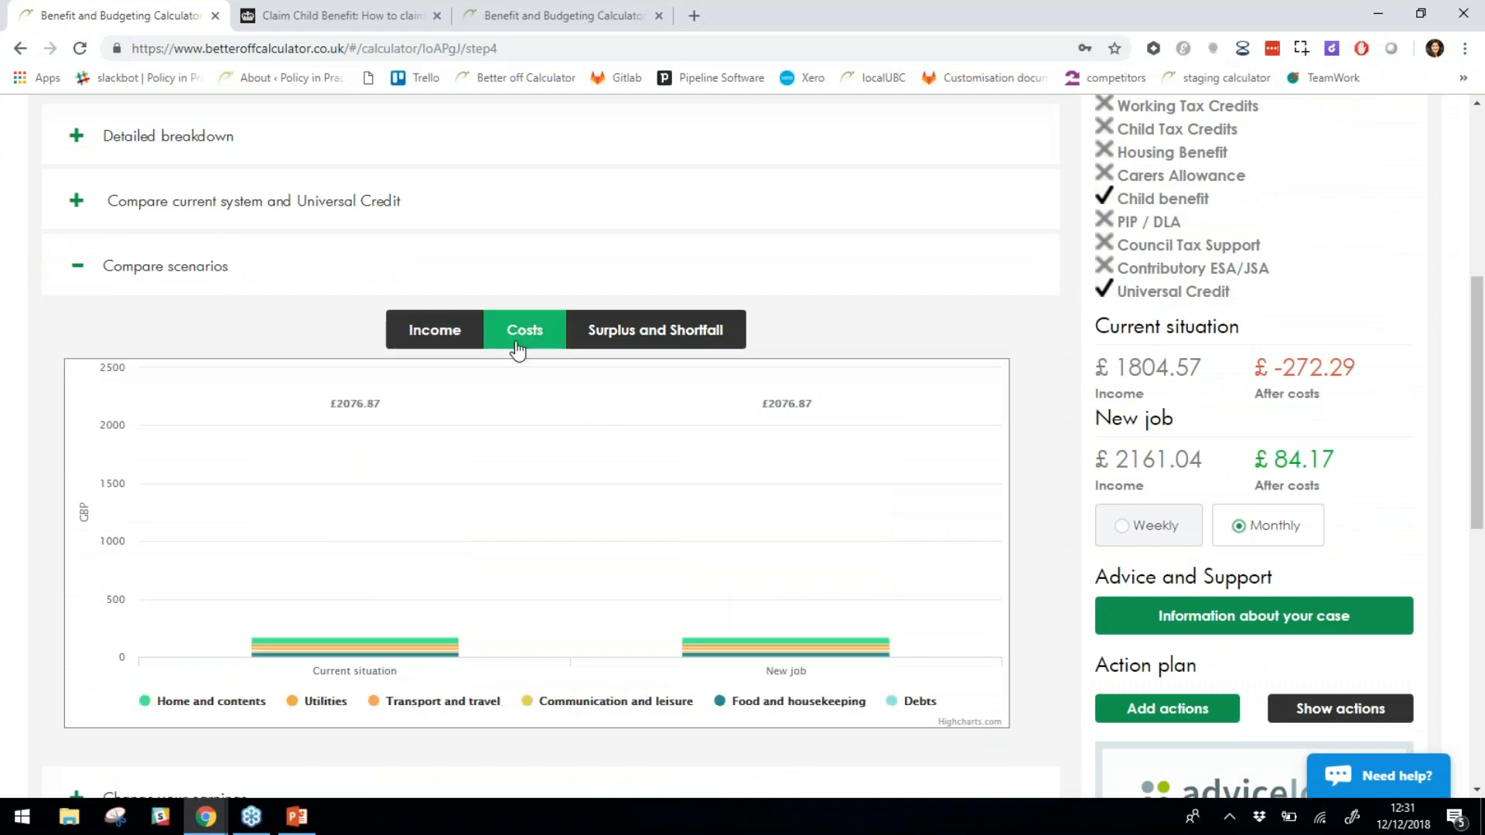
{"action": "left_click", "coordinate": [626, 337]}
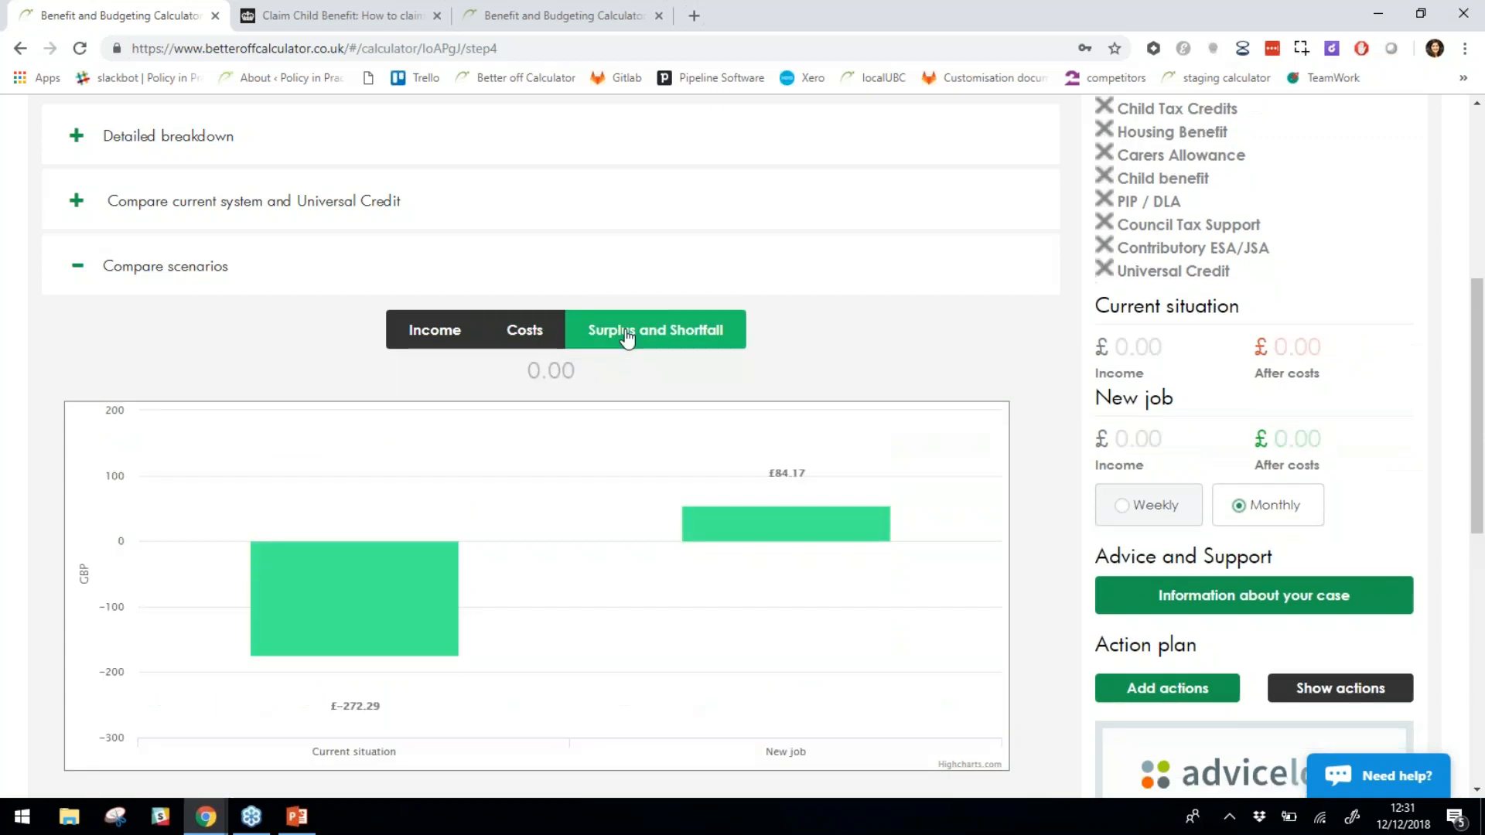
{"action": "mouse_move", "coordinate": [771, 539]}
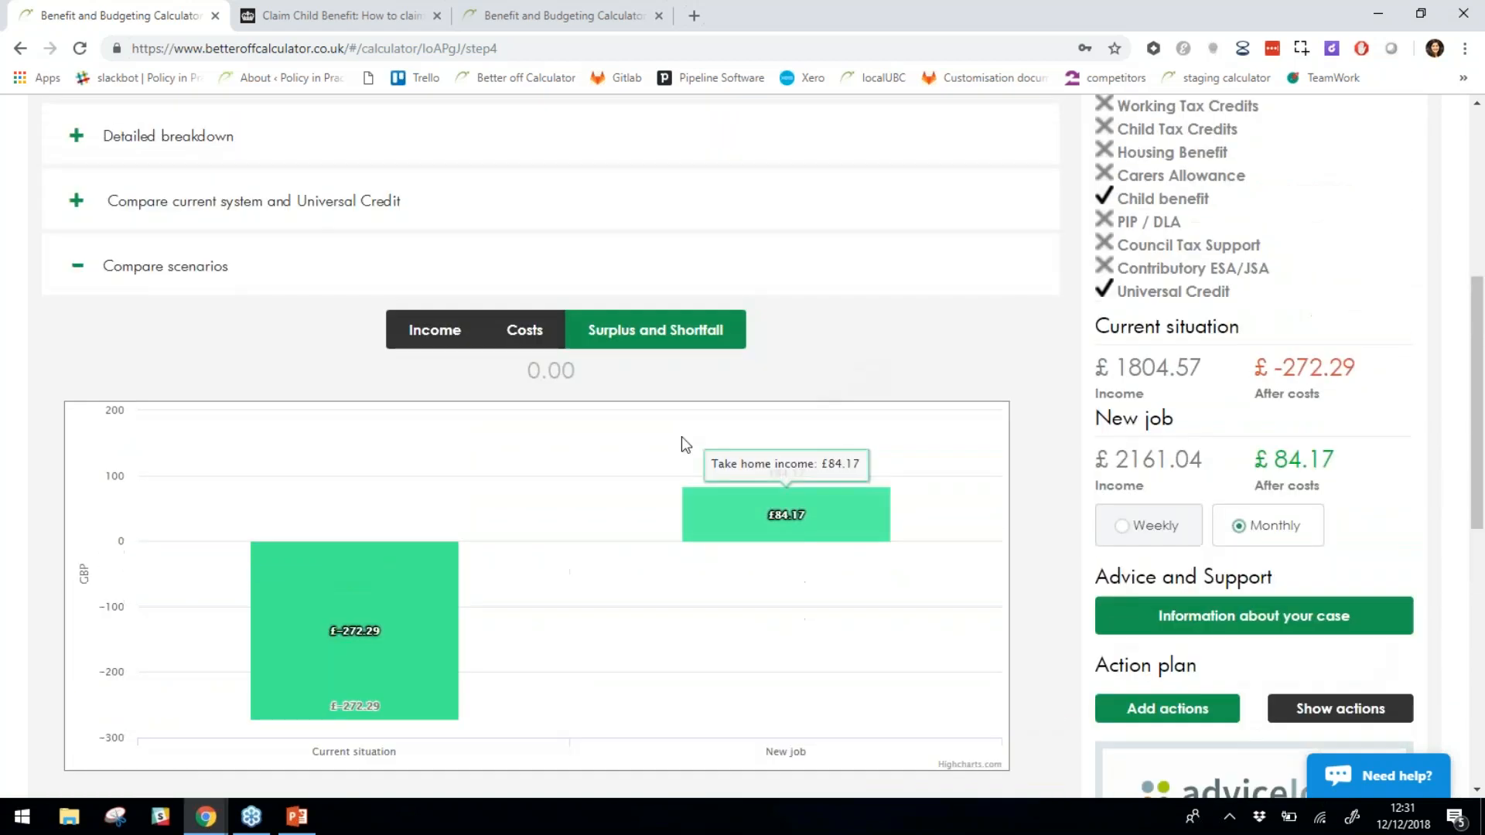
{"action": "scroll", "coordinate": [612, 458], "scroll_direction": "up", "scroll_amount": 5}
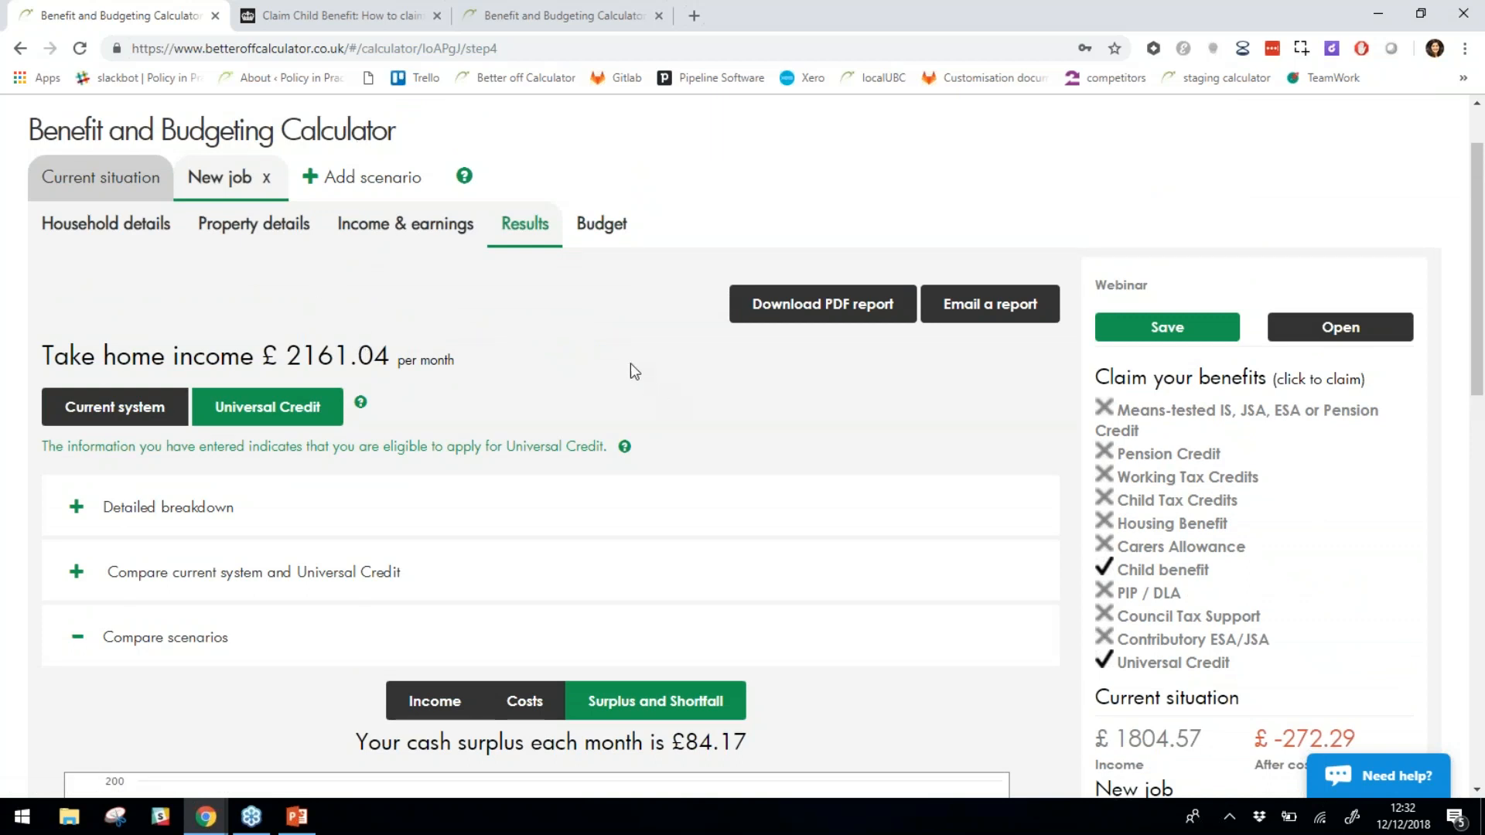
{"action": "scroll", "coordinate": [606, 391], "scroll_direction": "down", "scroll_amount": 2}
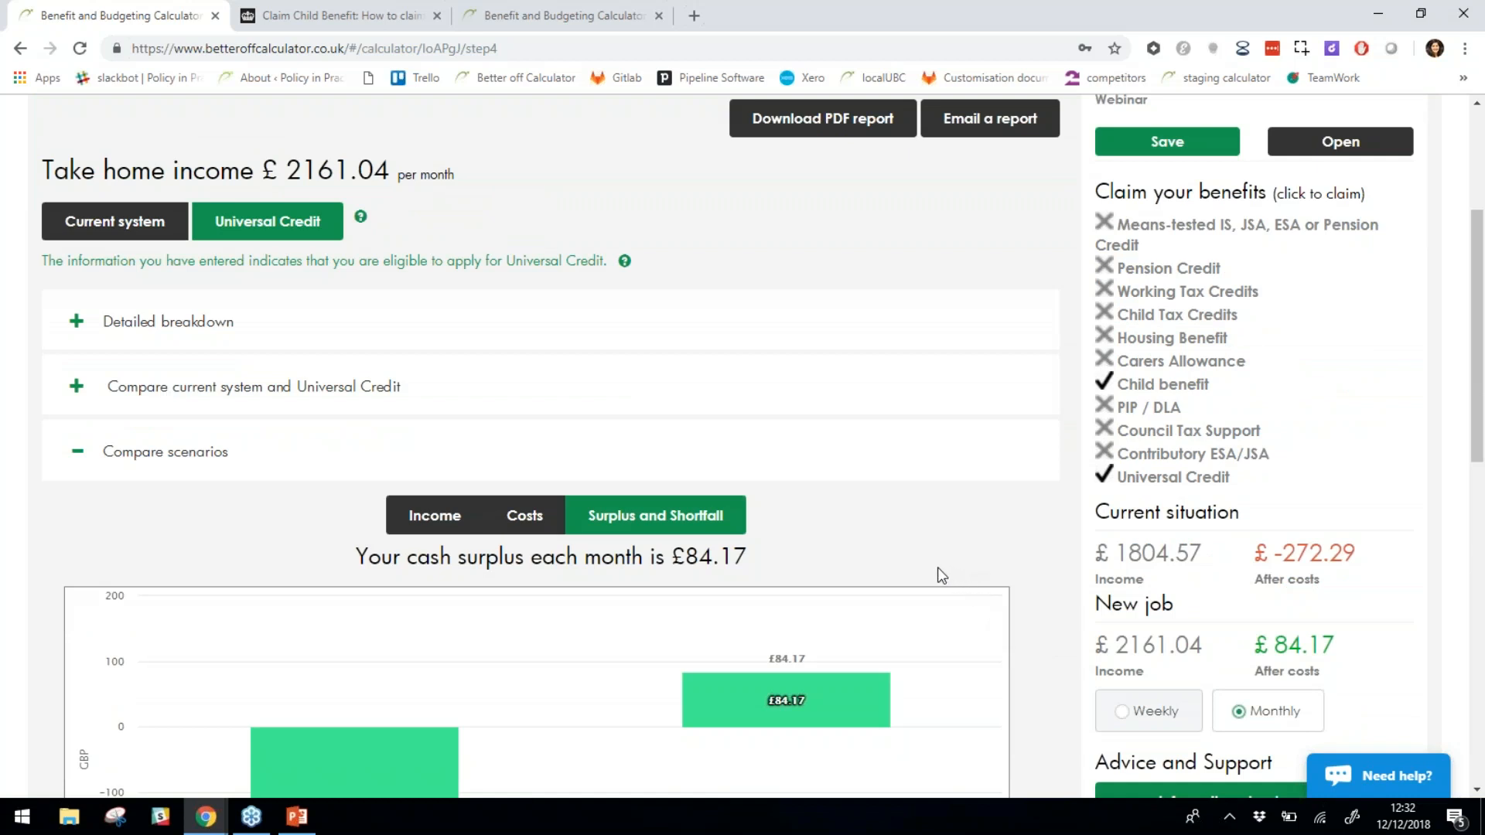
{"action": "scroll", "coordinate": [938, 575], "scroll_direction": "down", "scroll_amount": 2}
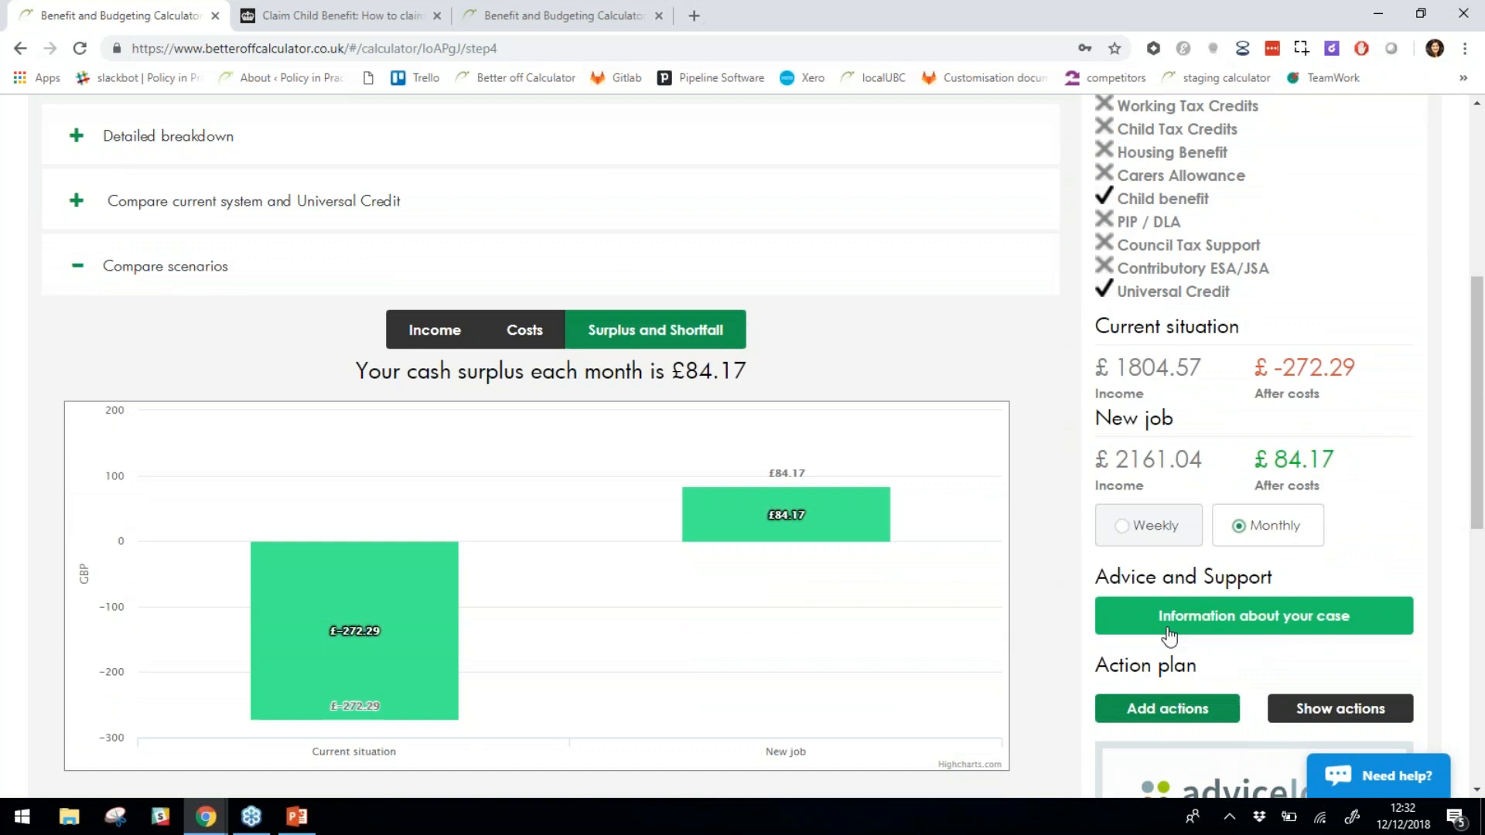
{"action": "scroll", "coordinate": [1188, 531], "scroll_direction": "down", "scroll_amount": 2}
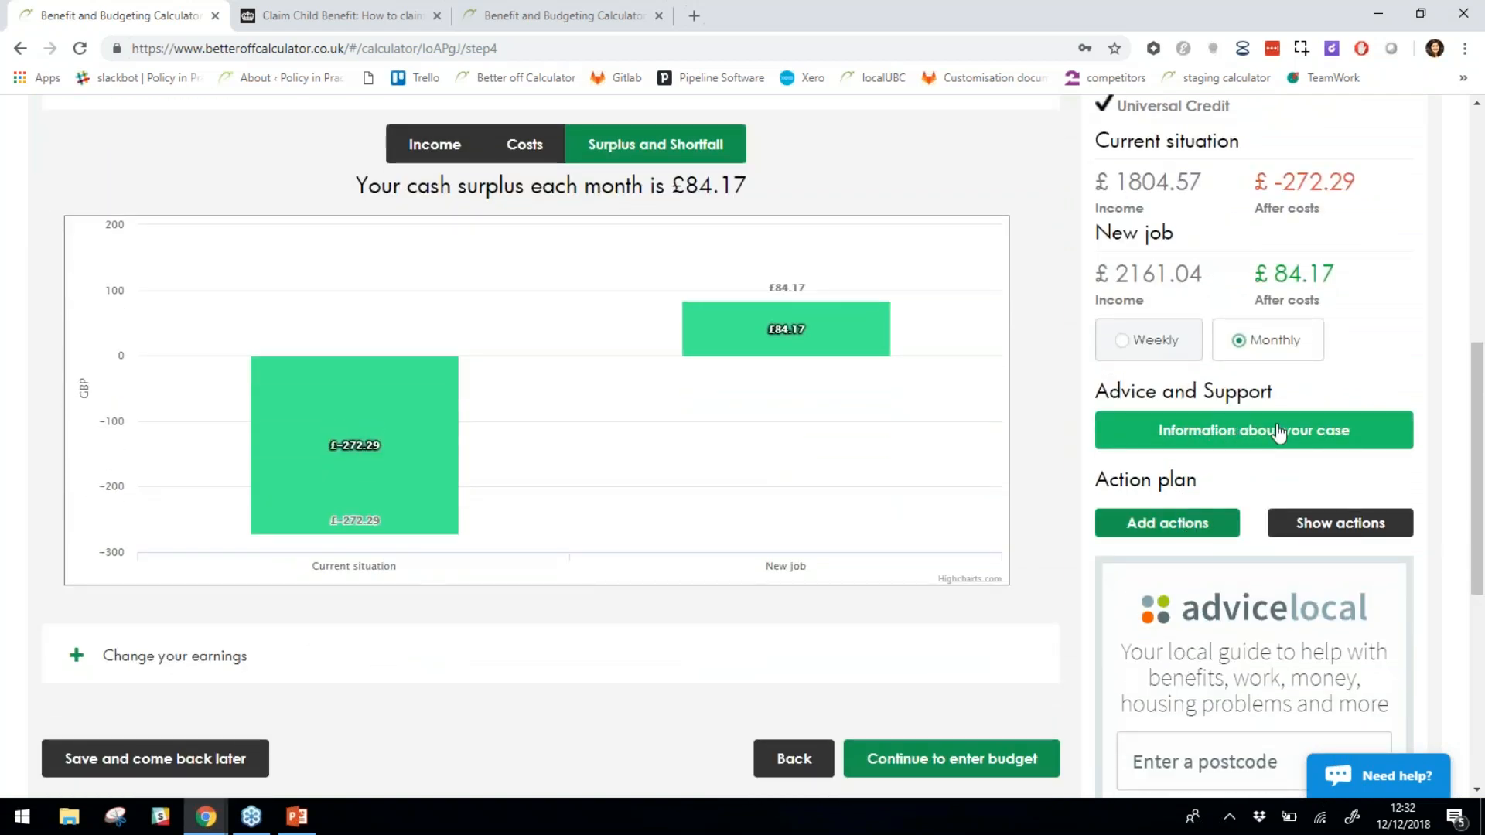
{"action": "scroll", "coordinate": [1067, 444], "scroll_direction": "down", "scroll_amount": 3}
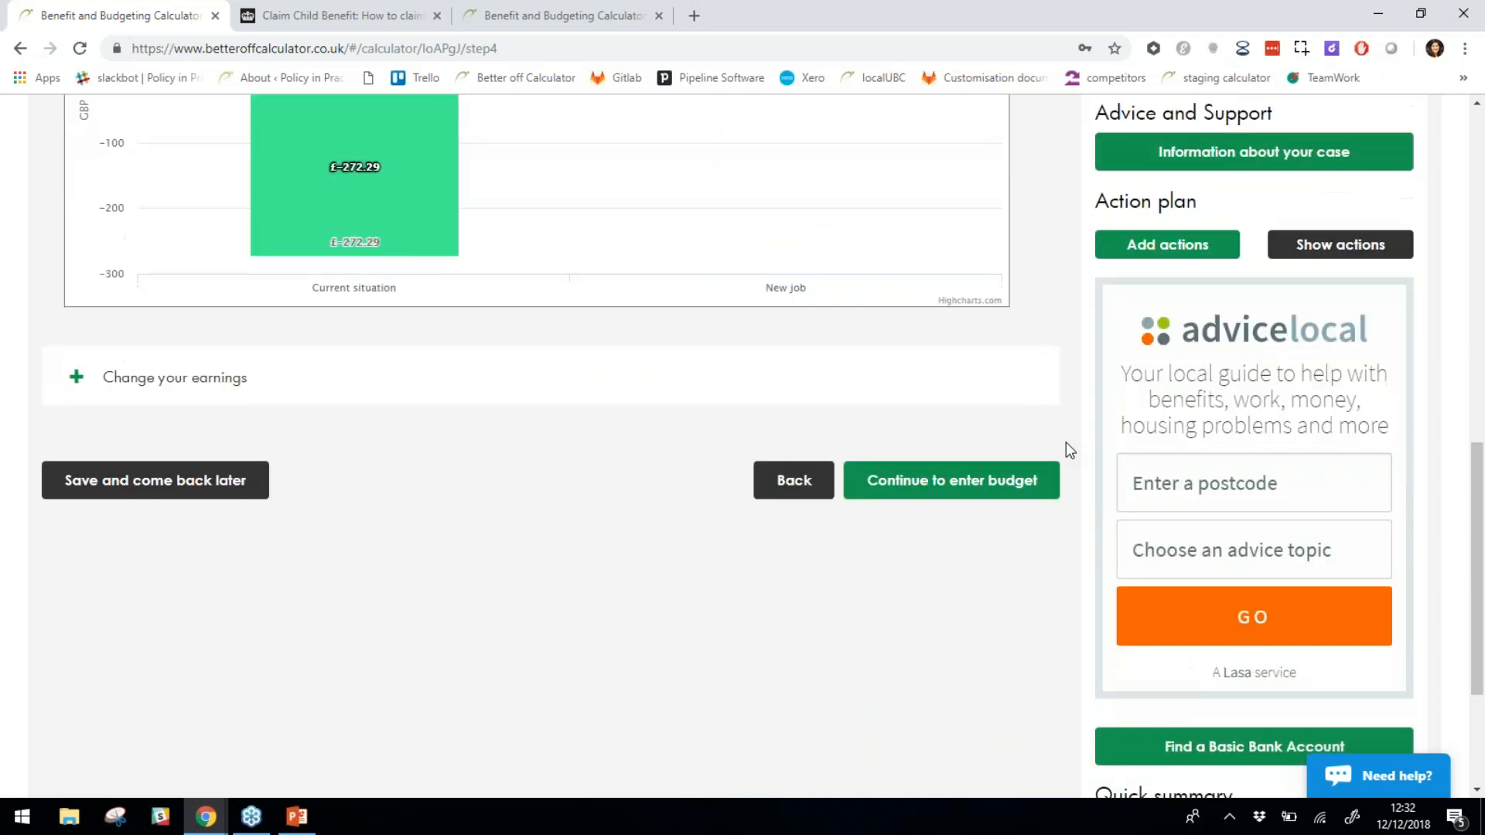
{"action": "scroll", "coordinate": [1067, 444], "scroll_direction": "down", "scroll_amount": 3}
{"action": "scroll", "coordinate": [905, 661], "scroll_direction": "up", "scroll_amount": 12}
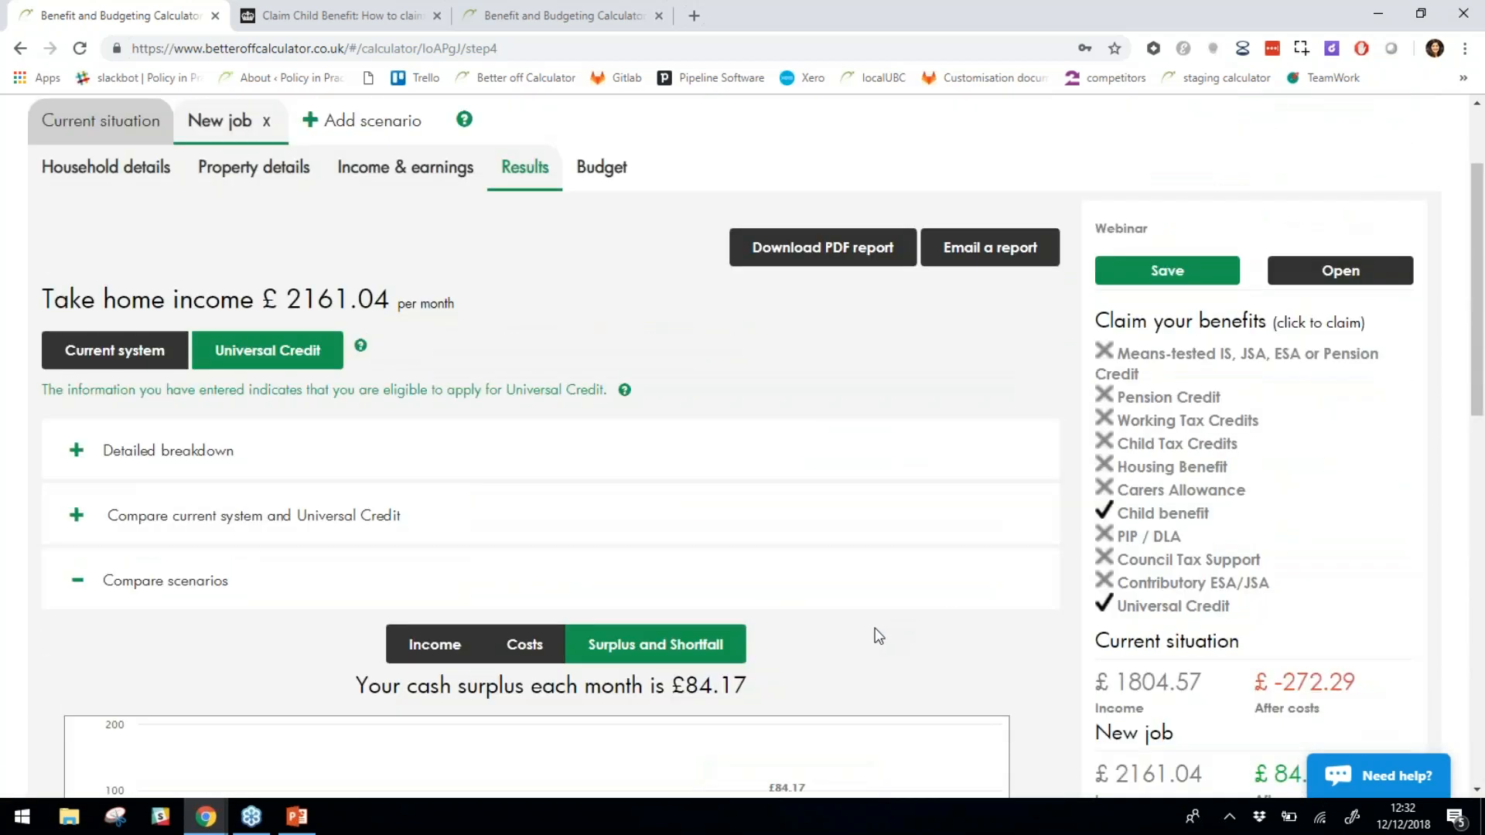
{"action": "scroll", "coordinate": [641, 329], "scroll_direction": "up", "scroll_amount": 2}
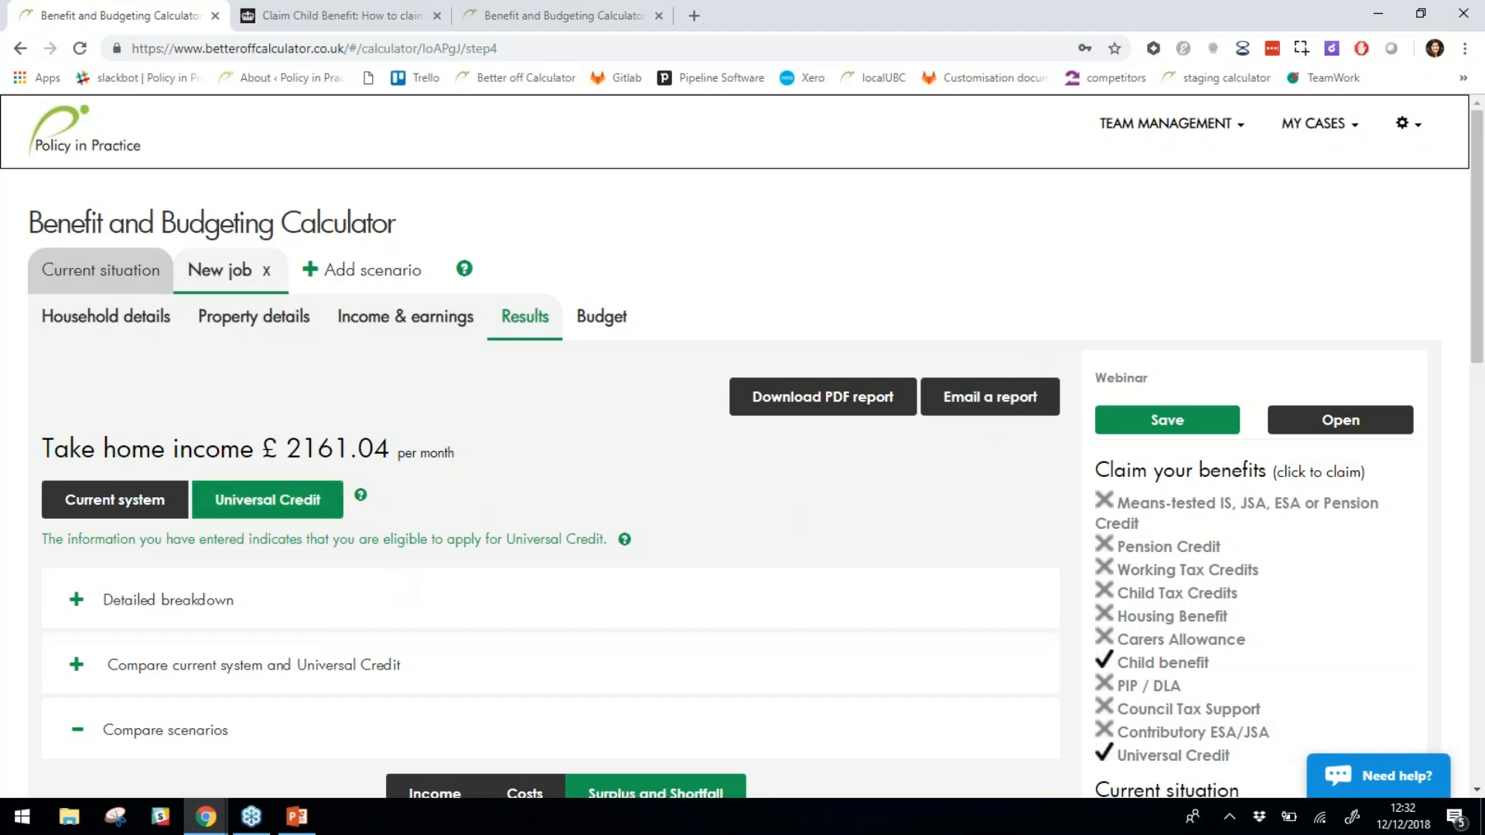
Collapse the scenario comparison, select Current situation, and go to the UC Calendar page.
{"action": "left_click", "coordinate": [77, 730]}
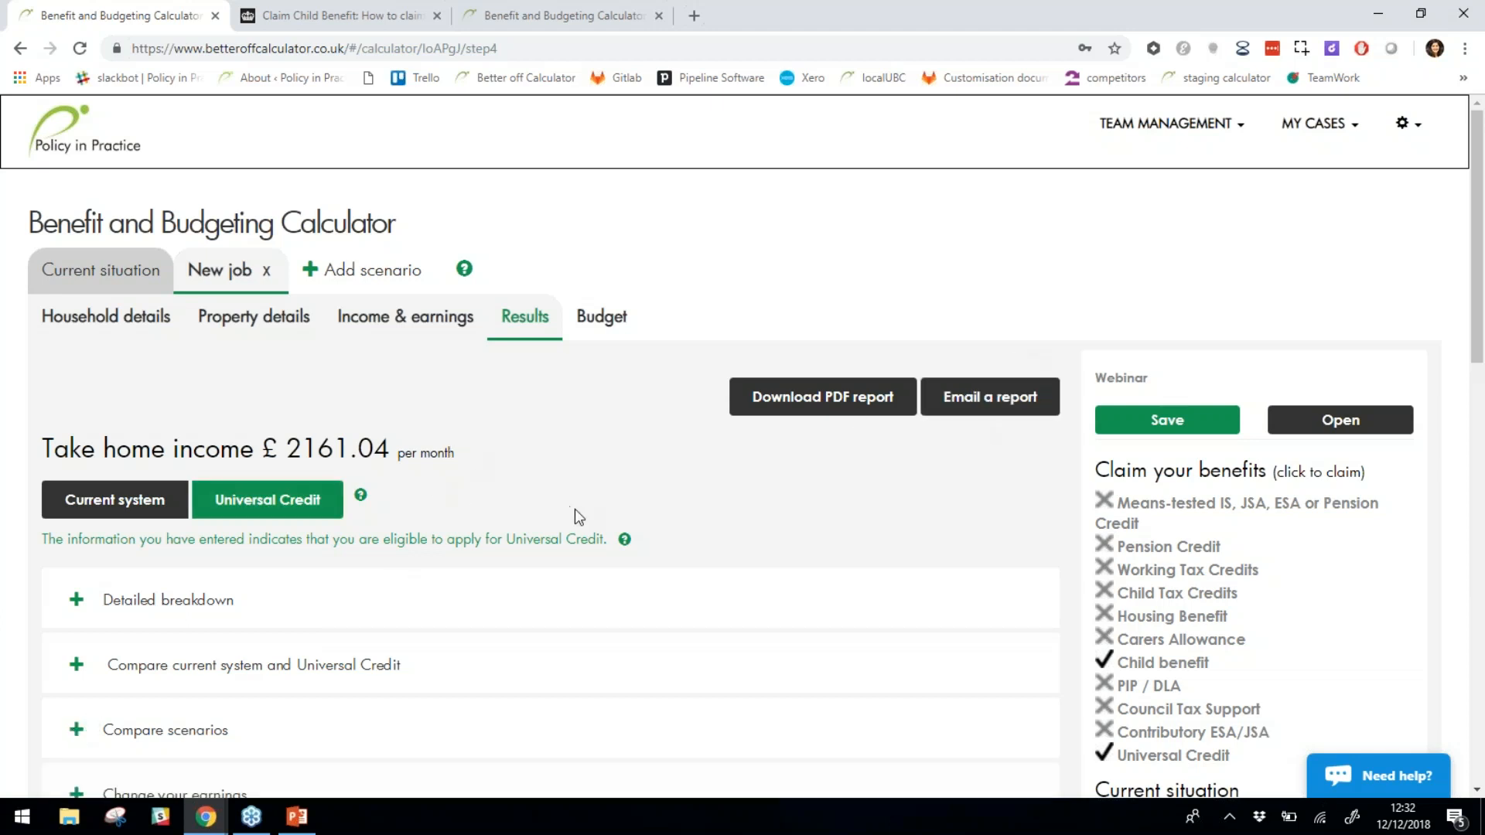
{"action": "left_click", "coordinate": [94, 269]}
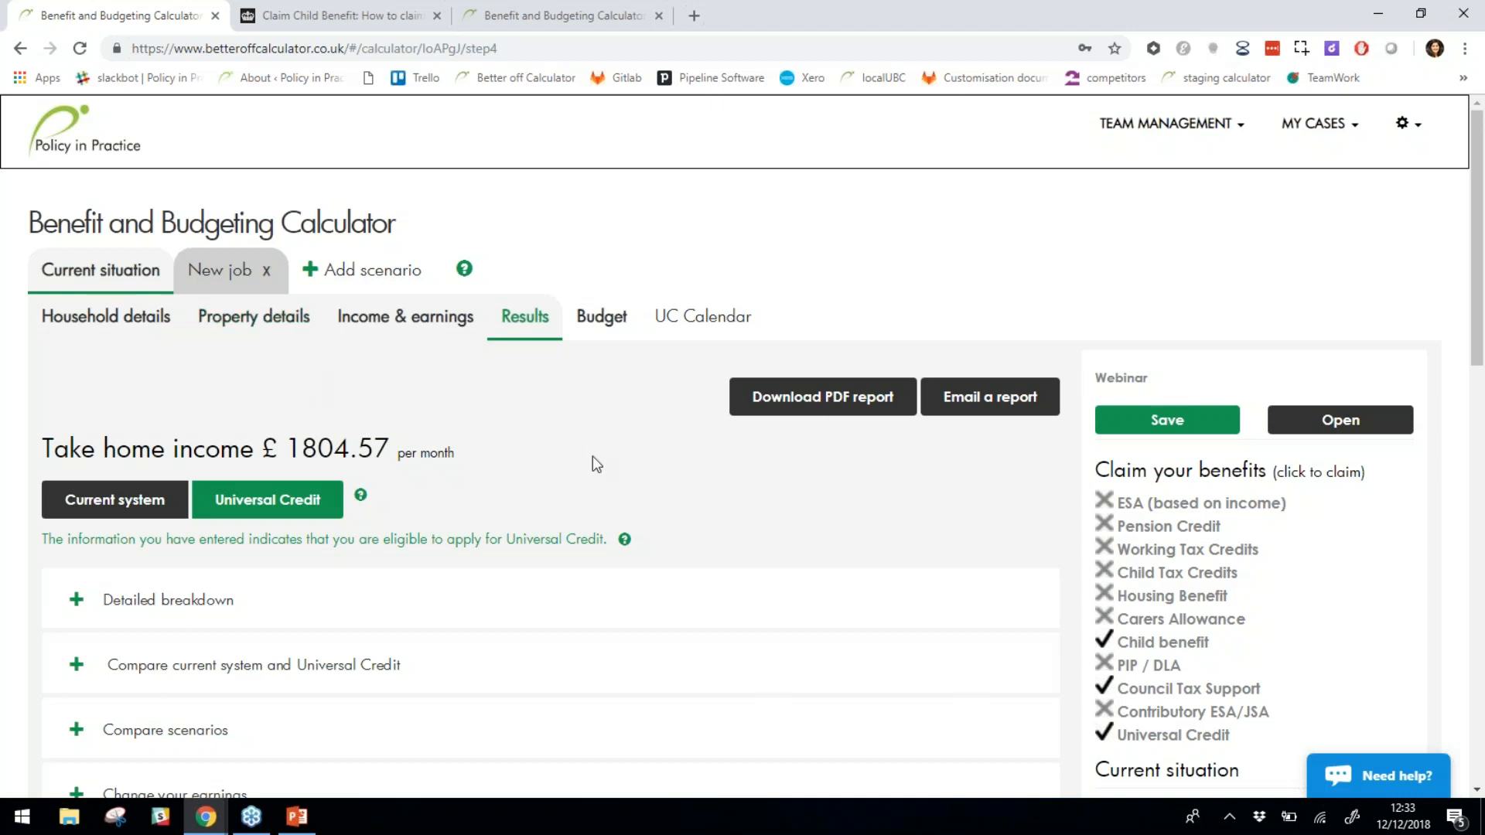
{"action": "left_click", "coordinate": [680, 326]}
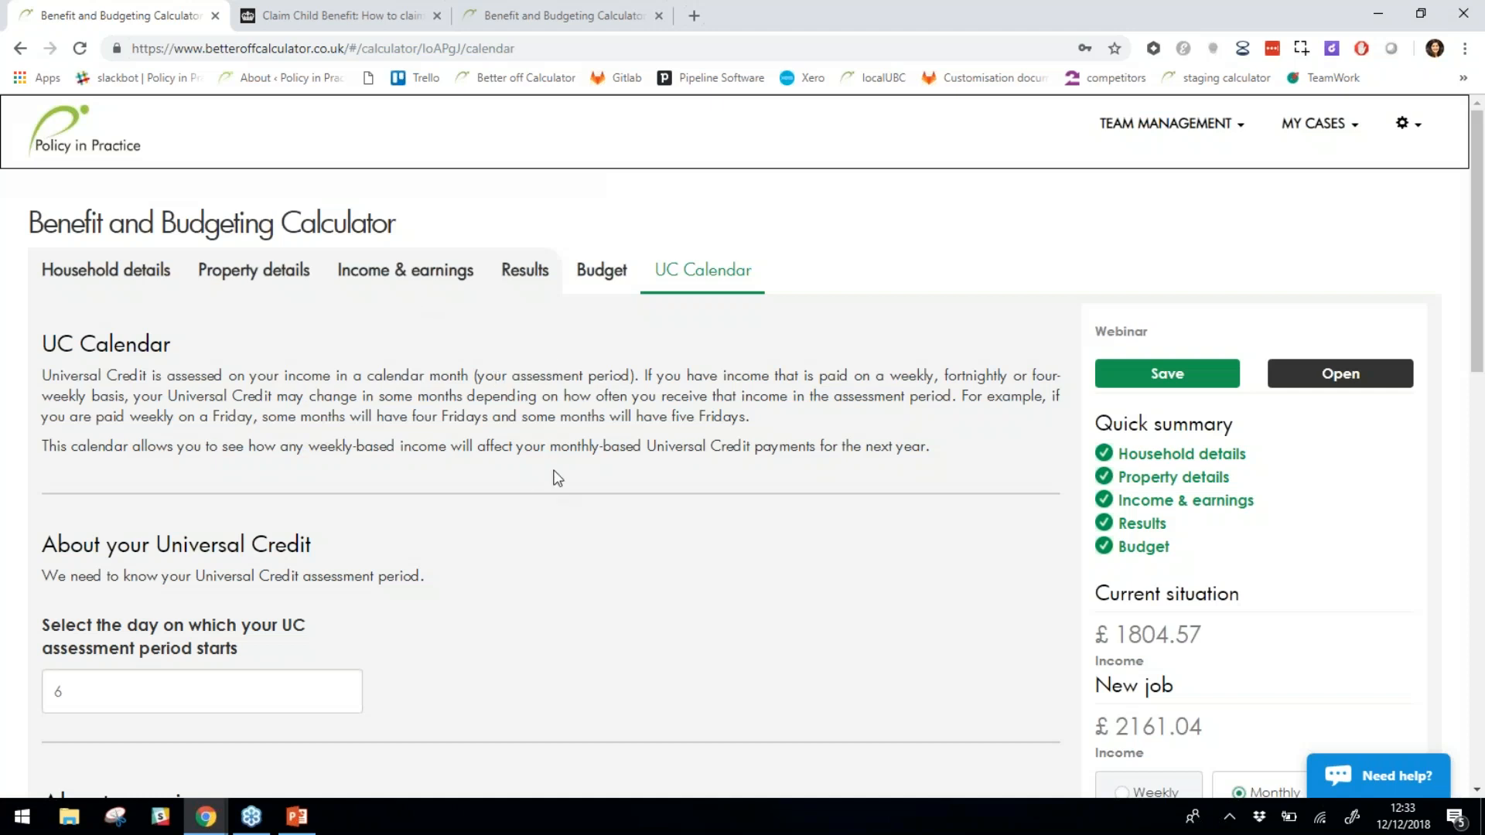
Generate the UC payment calendar for December 2018 to November 2019 from the 12/11/2018 earnings.
{"action": "scroll", "coordinate": [557, 475], "scroll_direction": "down", "scroll_amount": 1}
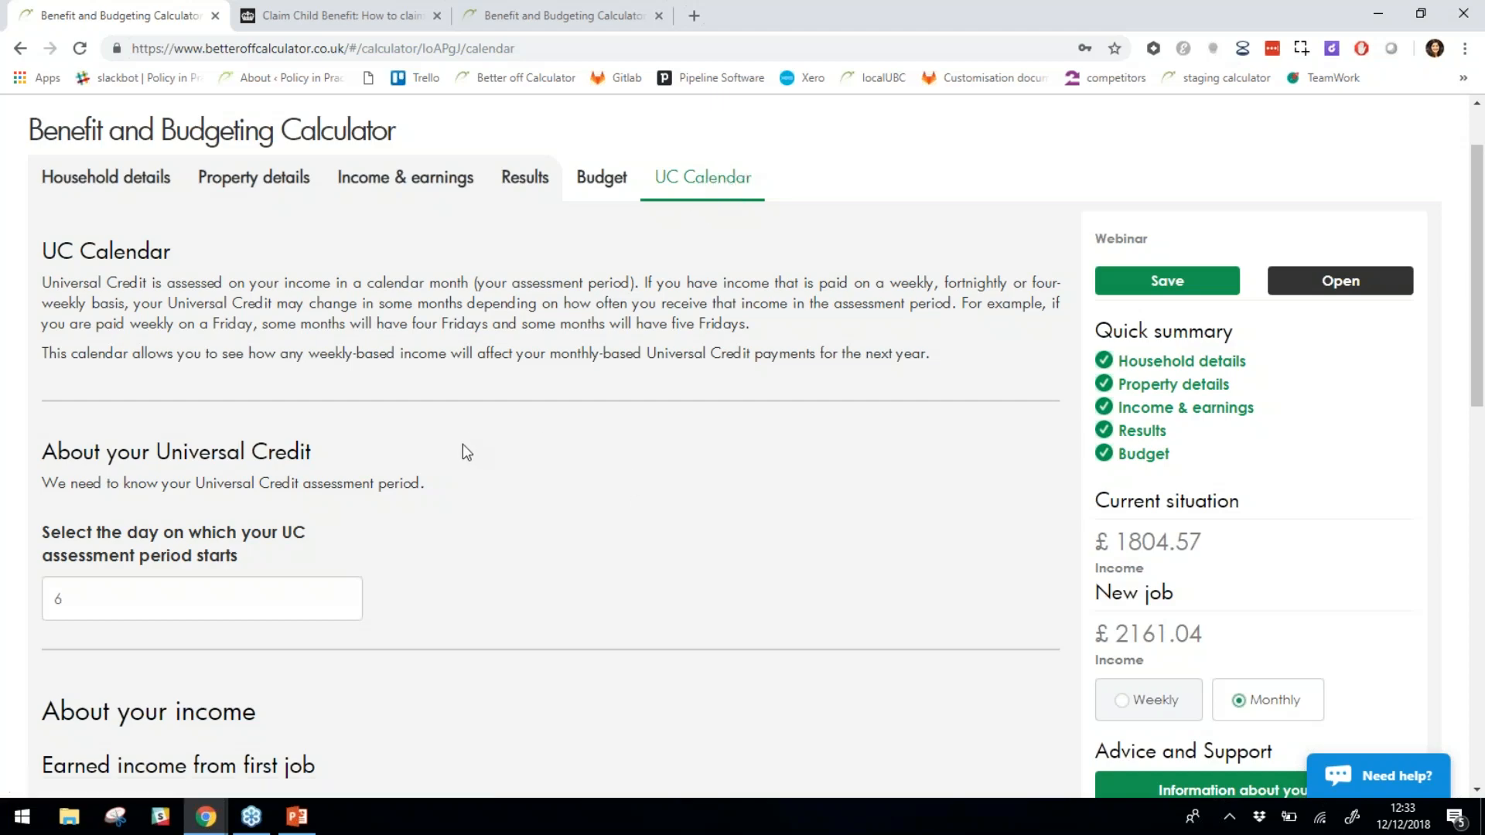
{"action": "scroll", "coordinate": [495, 428], "scroll_direction": "down", "scroll_amount": 4}
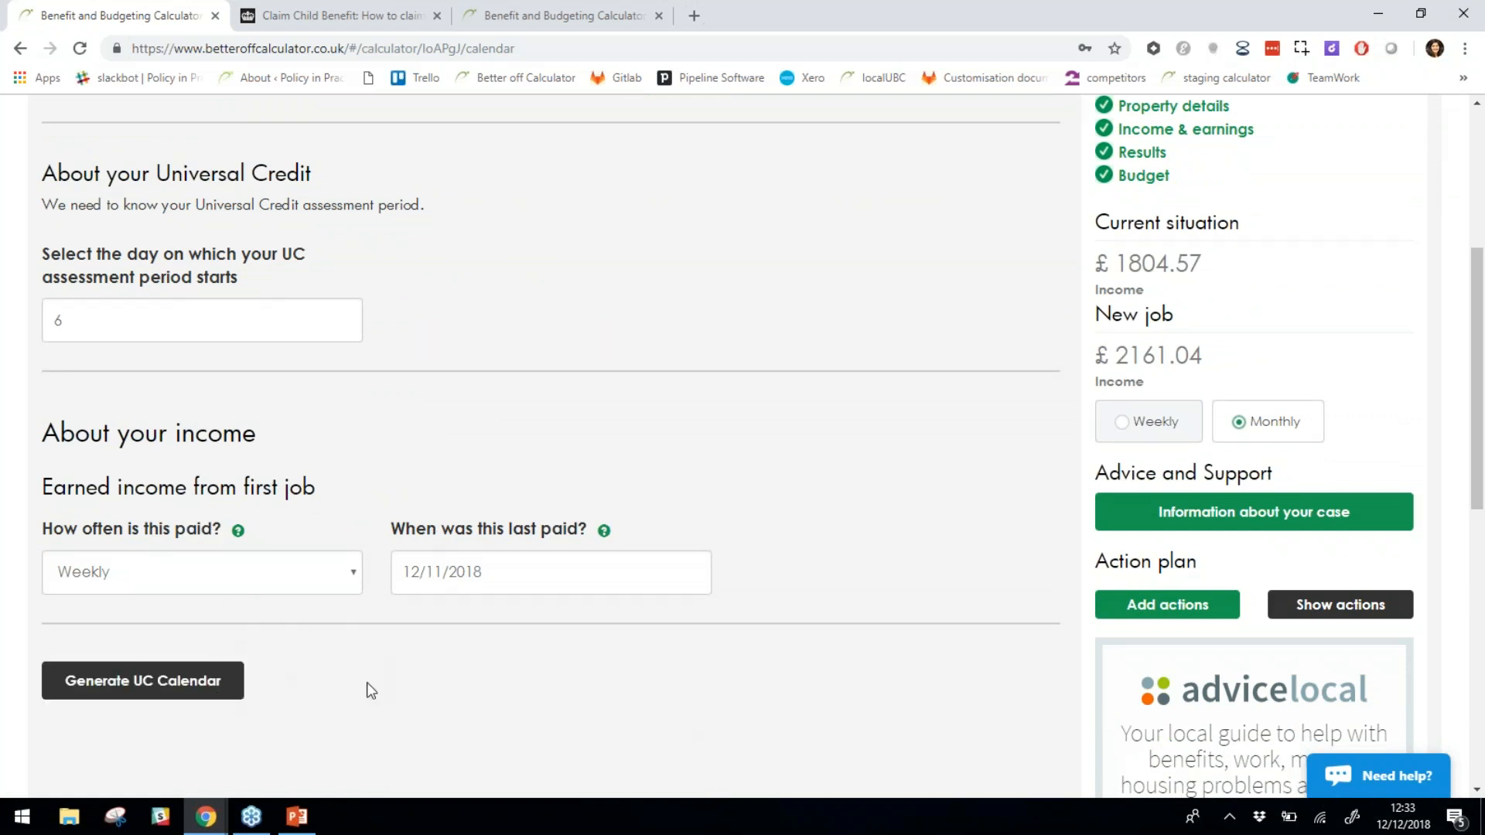
{"action": "left_click", "coordinate": [199, 685]}
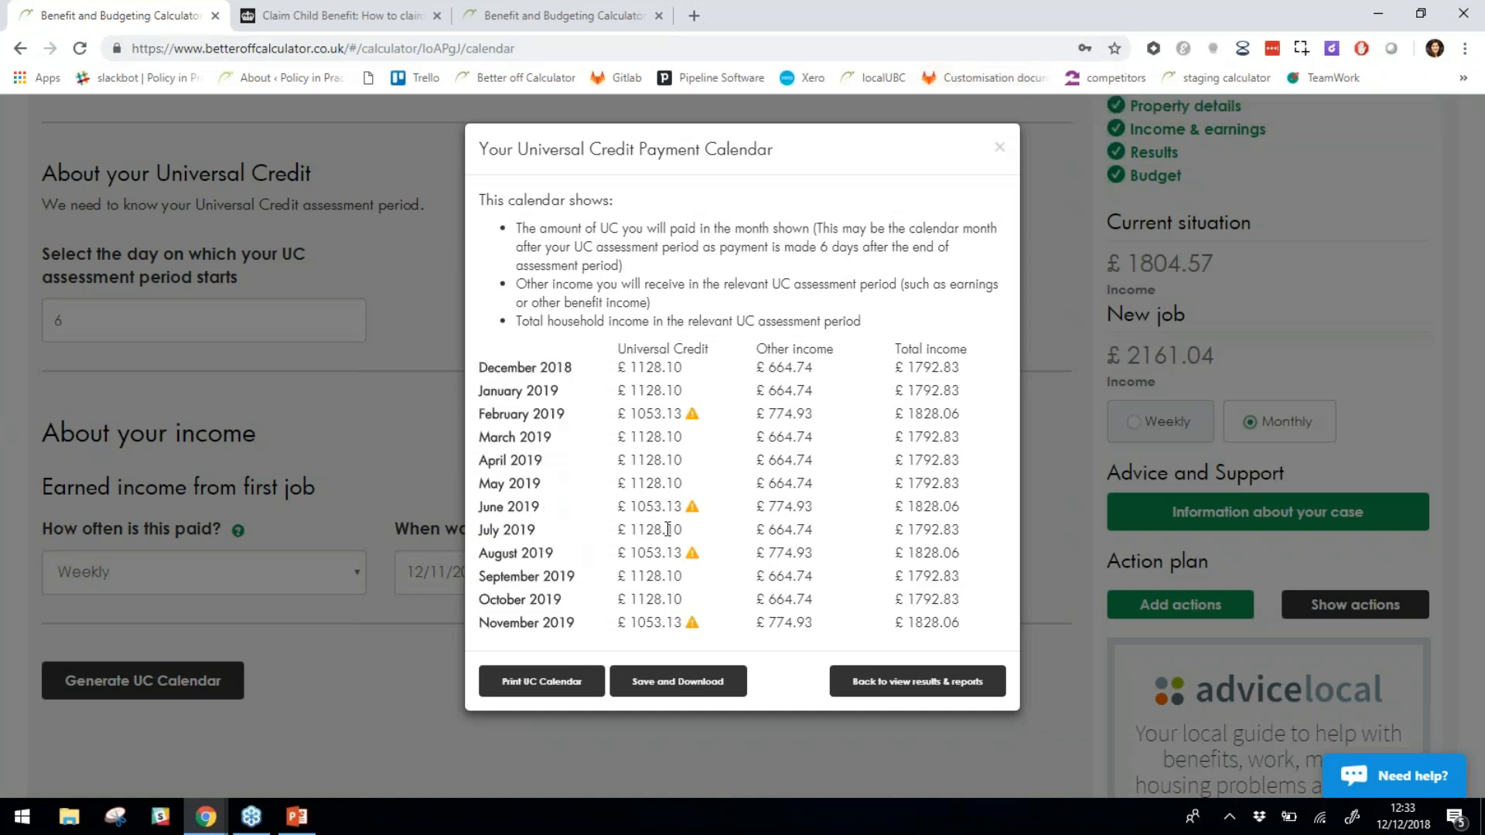
Highlight February 2019's reduced £1053.13 payment in the calendar.
{"action": "double_click", "coordinate": [691, 419]}
{"action": "left_click_drag", "start_coordinate": [636, 415], "coordinate": [676, 408]}
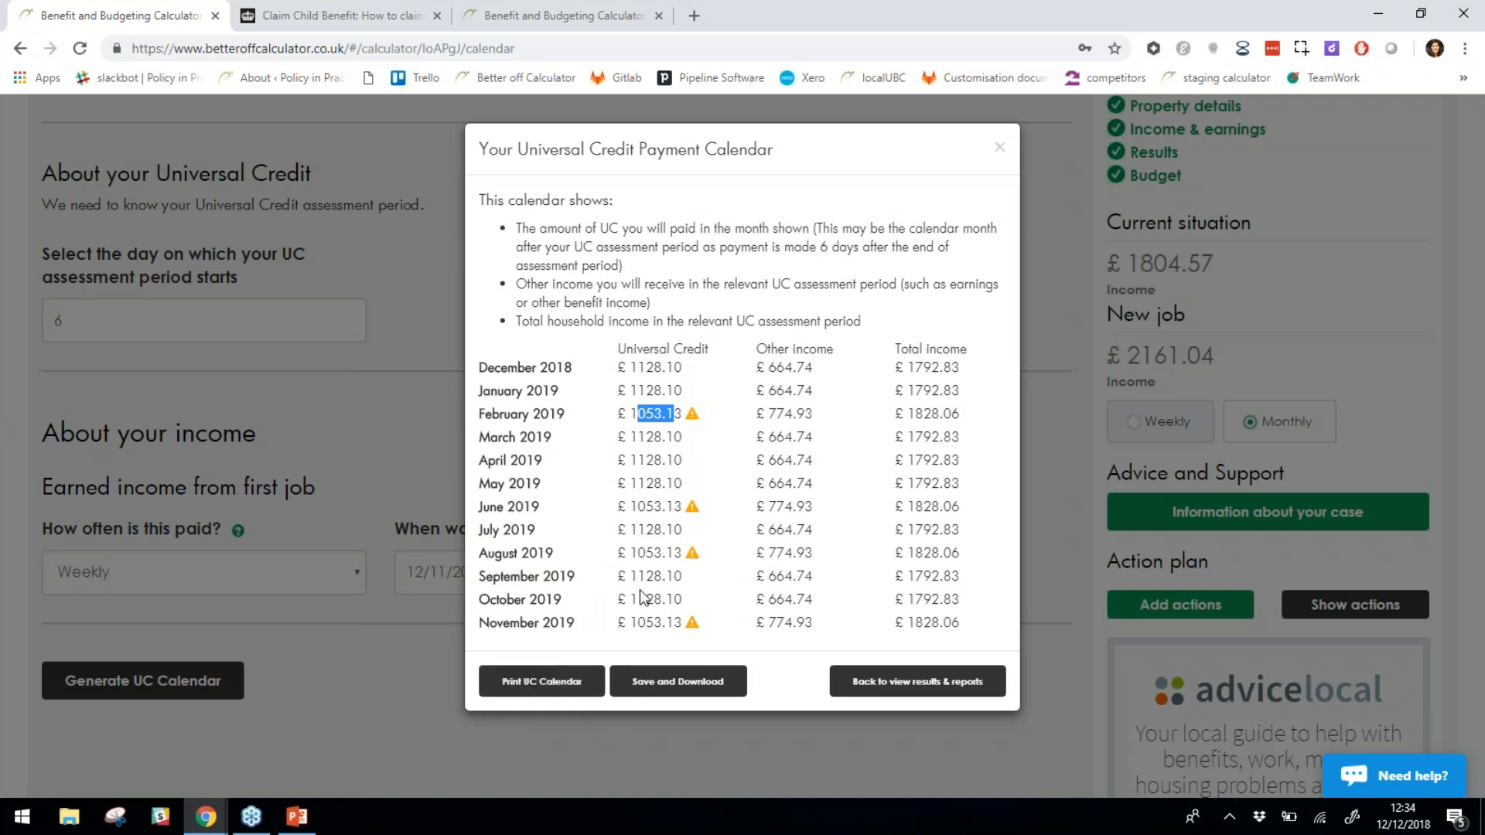
Close the payment calendar and review the UC Calendar form.
{"action": "left_click", "coordinate": [387, 702]}
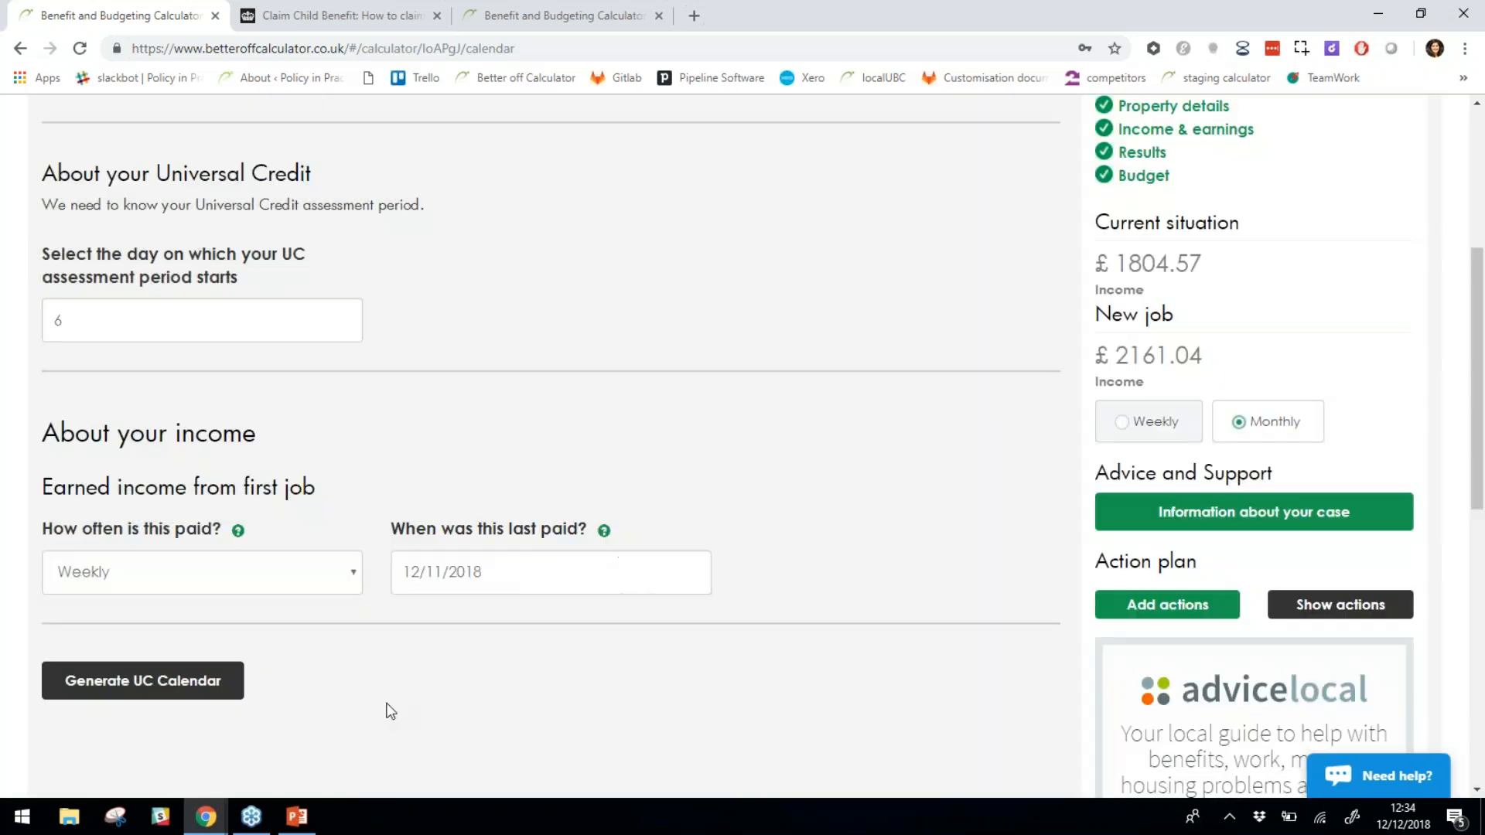
{"action": "scroll", "coordinate": [766, 634], "scroll_direction": "down", "scroll_amount": 3}
{"action": "scroll", "coordinate": [796, 632], "scroll_direction": "down", "scroll_amount": 6}
{"action": "scroll", "coordinate": [797, 633], "scroll_direction": "up", "scroll_amount": 12}
{"action": "scroll", "coordinate": [801, 636], "scroll_direction": "up", "scroll_amount": 1}
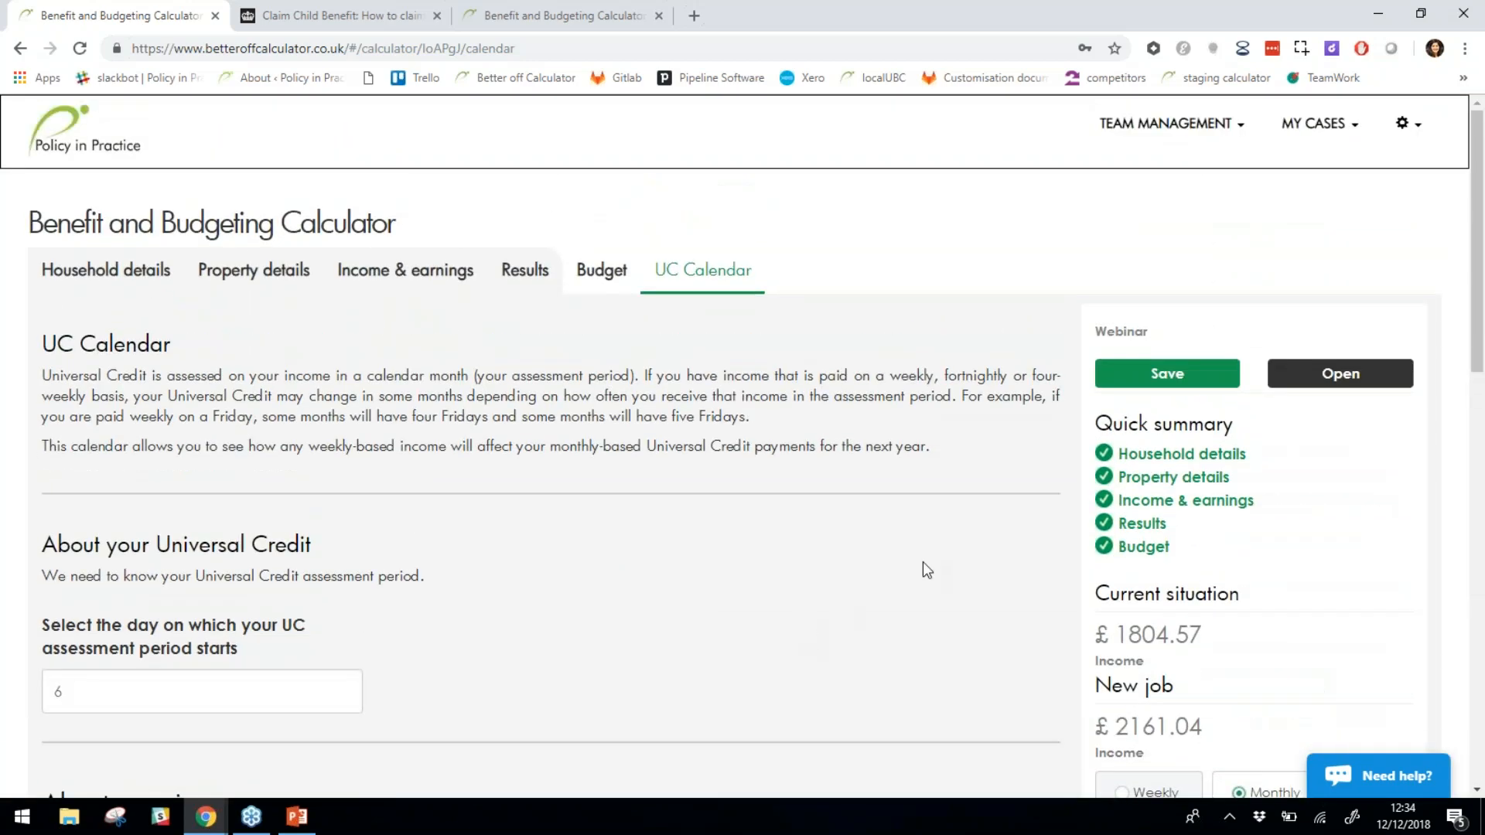
{"action": "scroll", "coordinate": [926, 570], "scroll_direction": "down", "scroll_amount": 15}
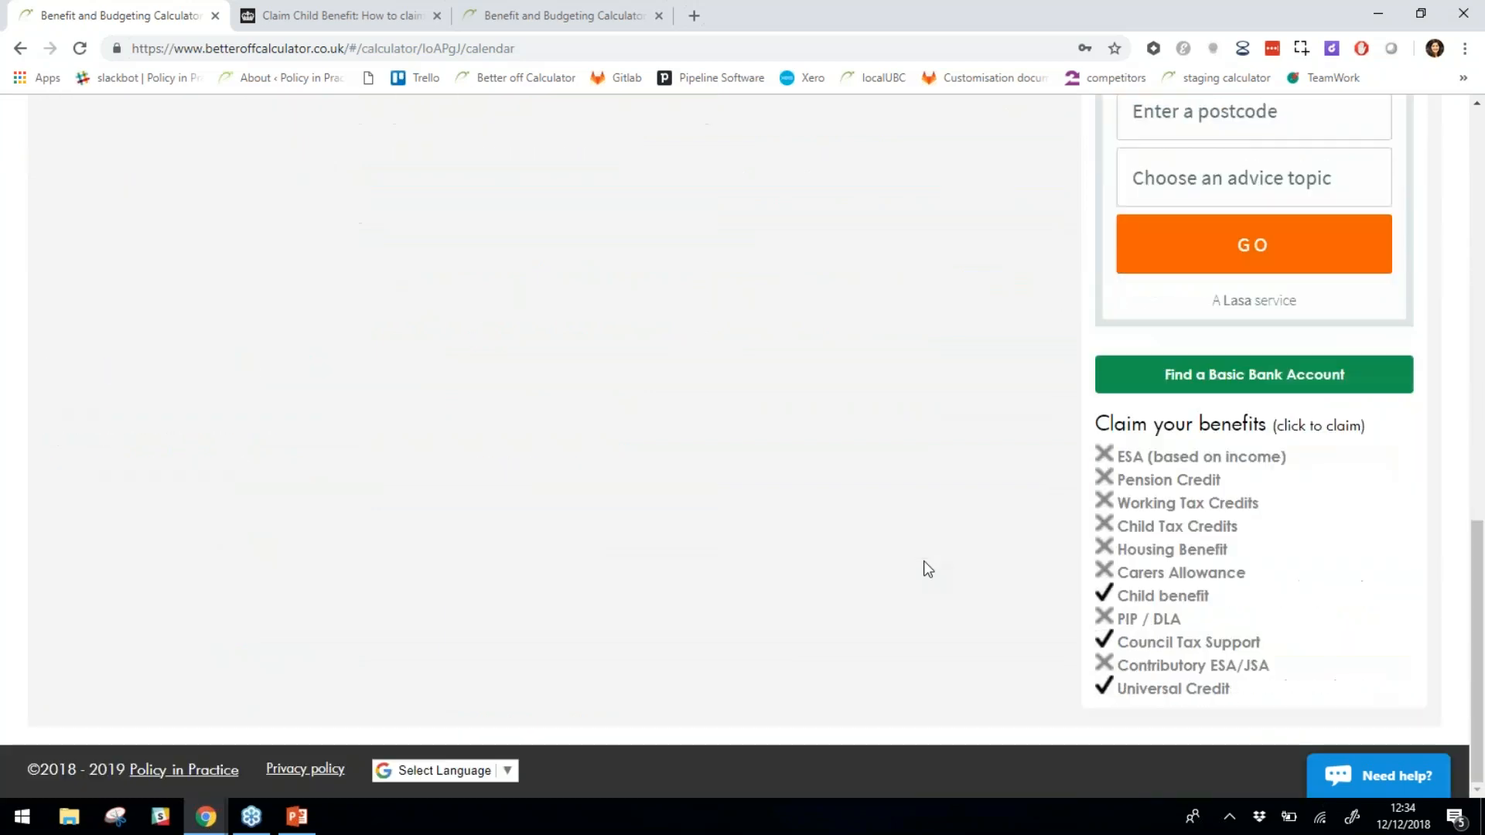
{"action": "scroll", "coordinate": [926, 569], "scroll_direction": "up", "scroll_amount": 9}
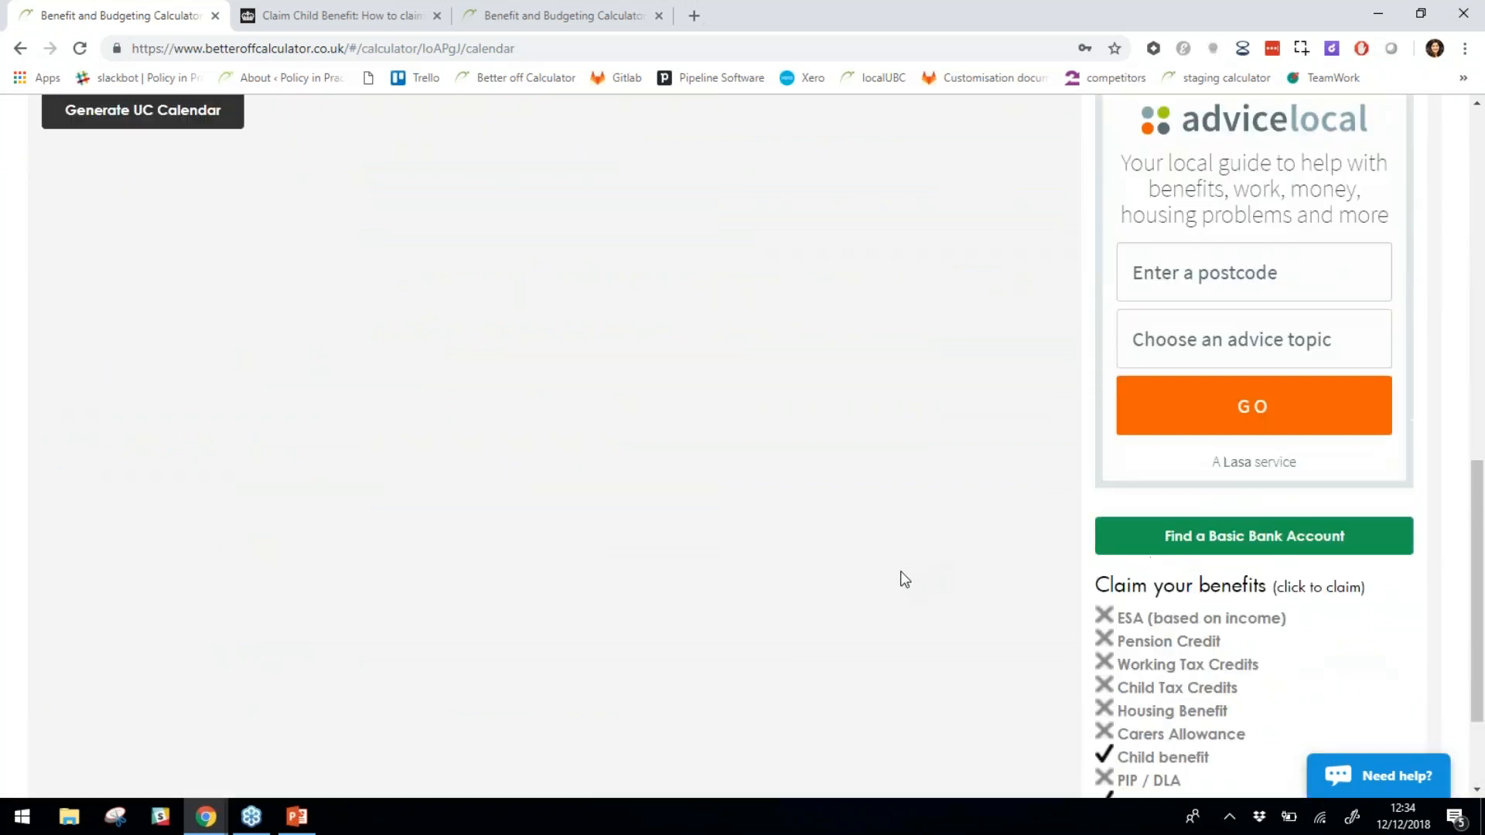
{"action": "scroll", "coordinate": [904, 581], "scroll_direction": "up", "scroll_amount": 5}
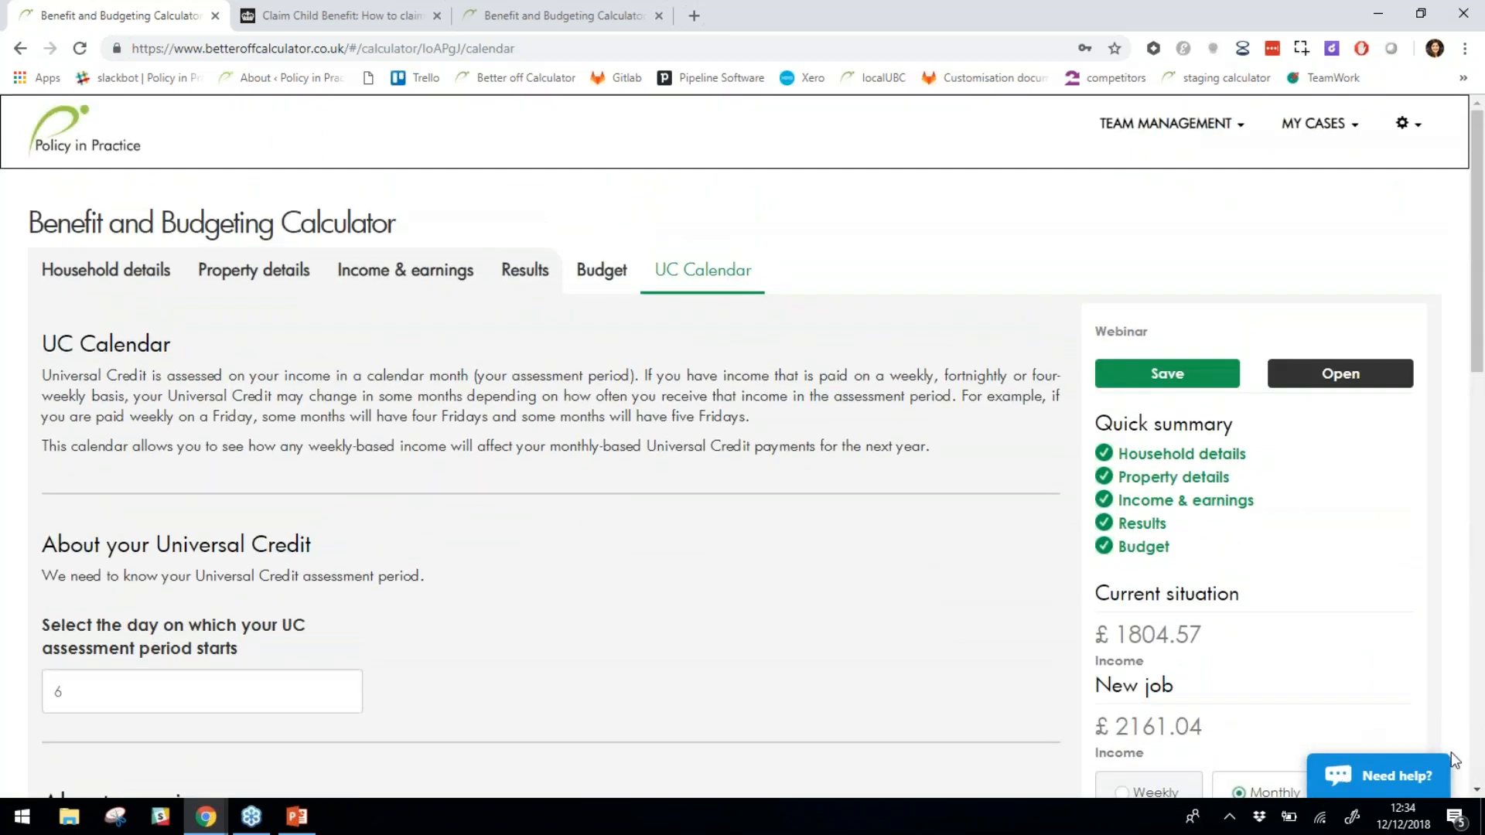
Send 'Hi there' and a self-introduction in the live support chat, then minimise it.
{"action": "left_click", "coordinate": [1394, 777]}
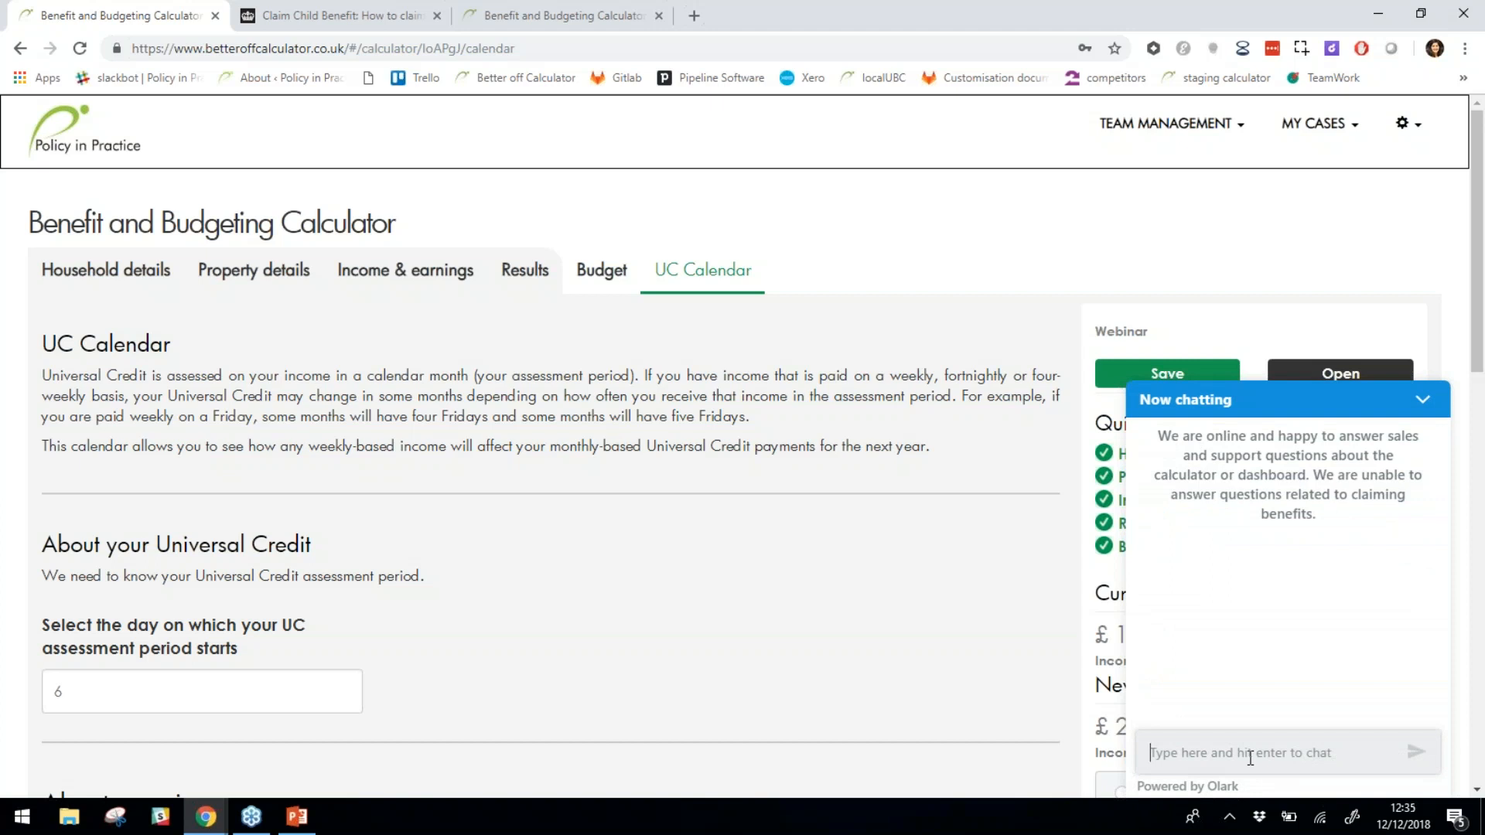
{"action": "type", "text": "there"}
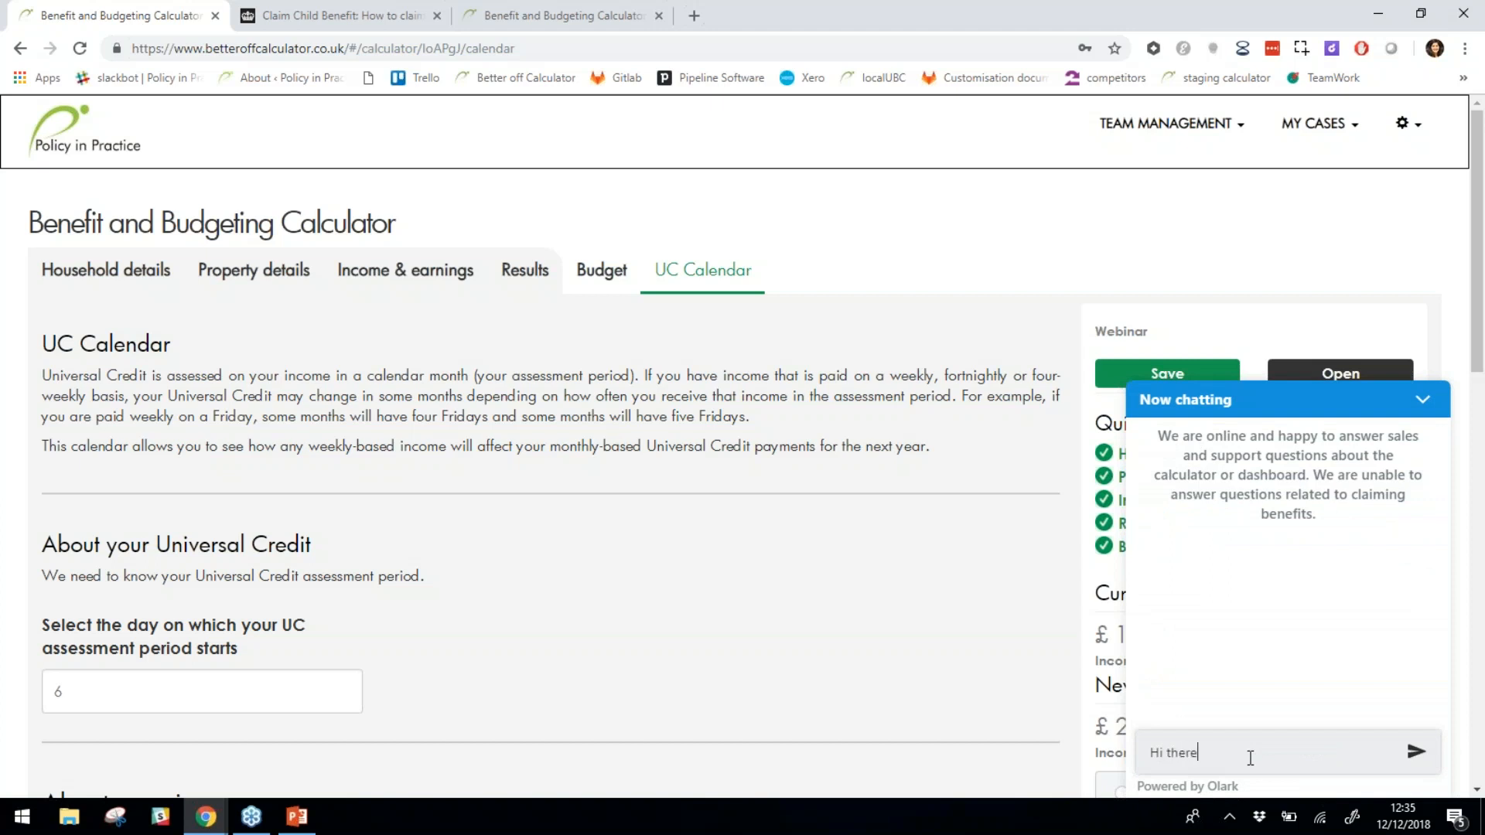
{"action": "key", "text": "Return"}
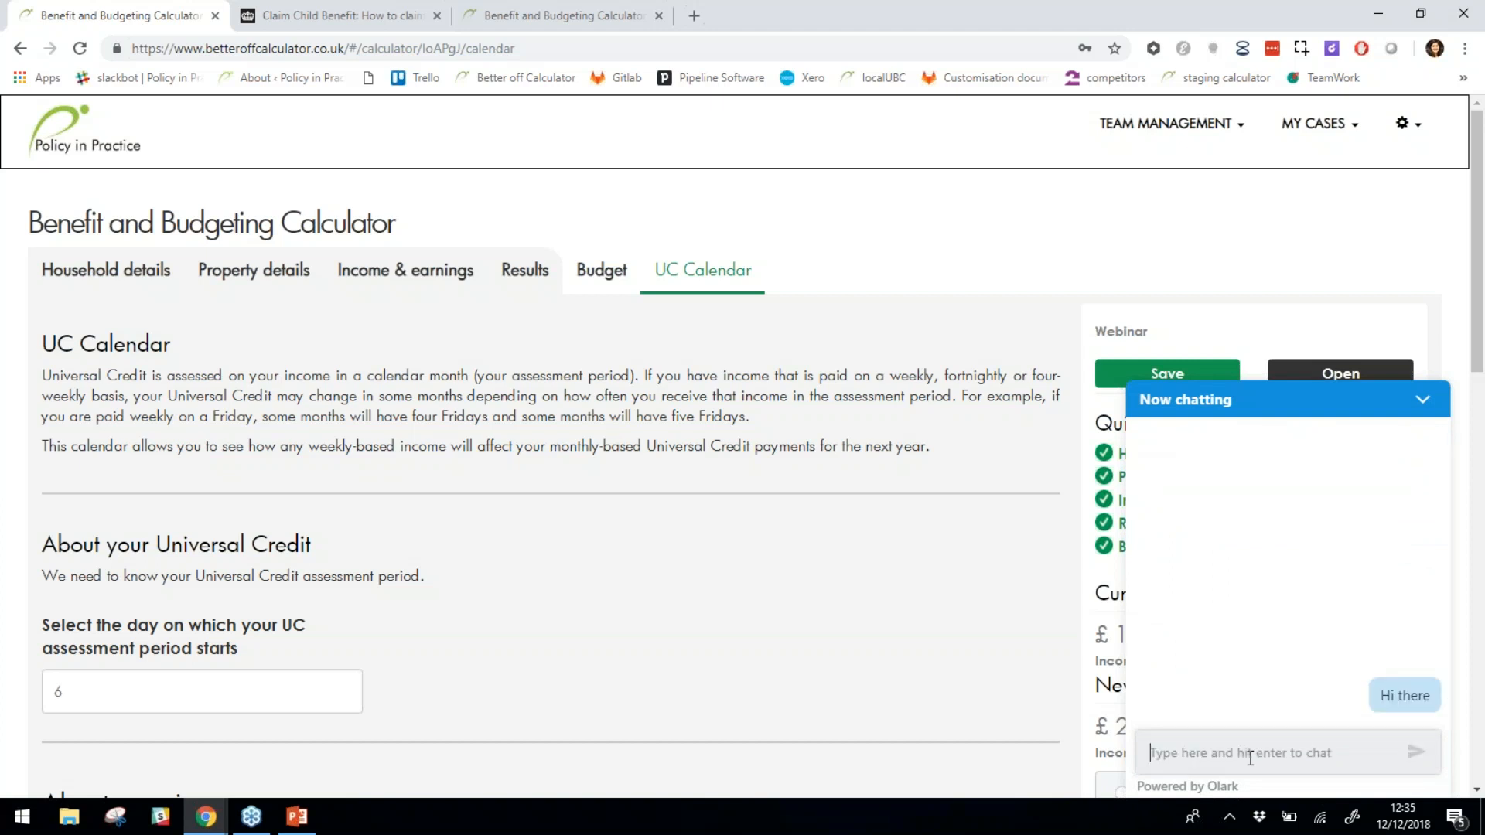
{"action": "type", "text": "Shivi here"}
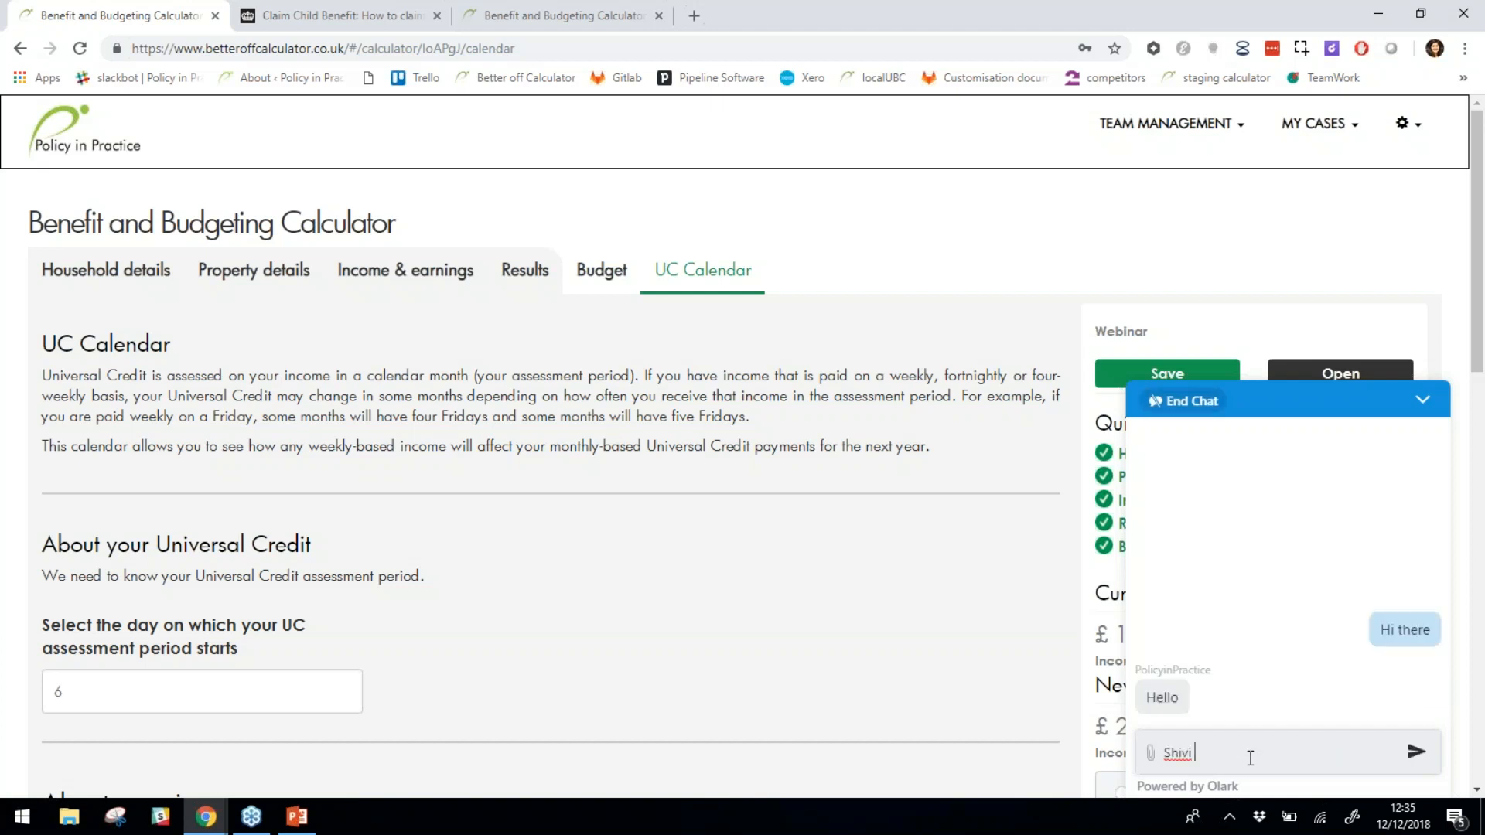
{"action": "key", "text": "Return"}
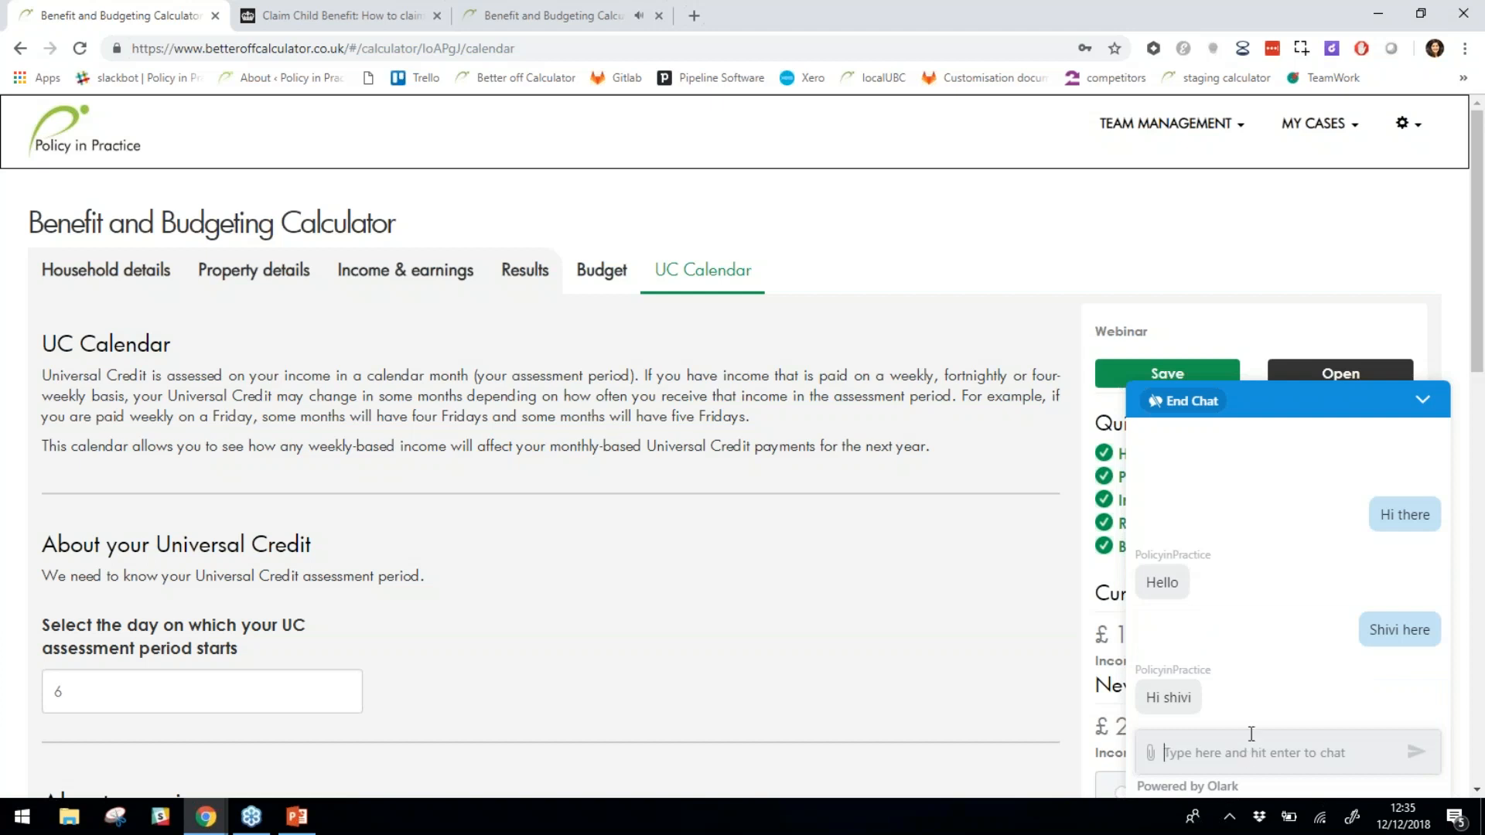
{"action": "left_click", "coordinate": [1423, 399]}
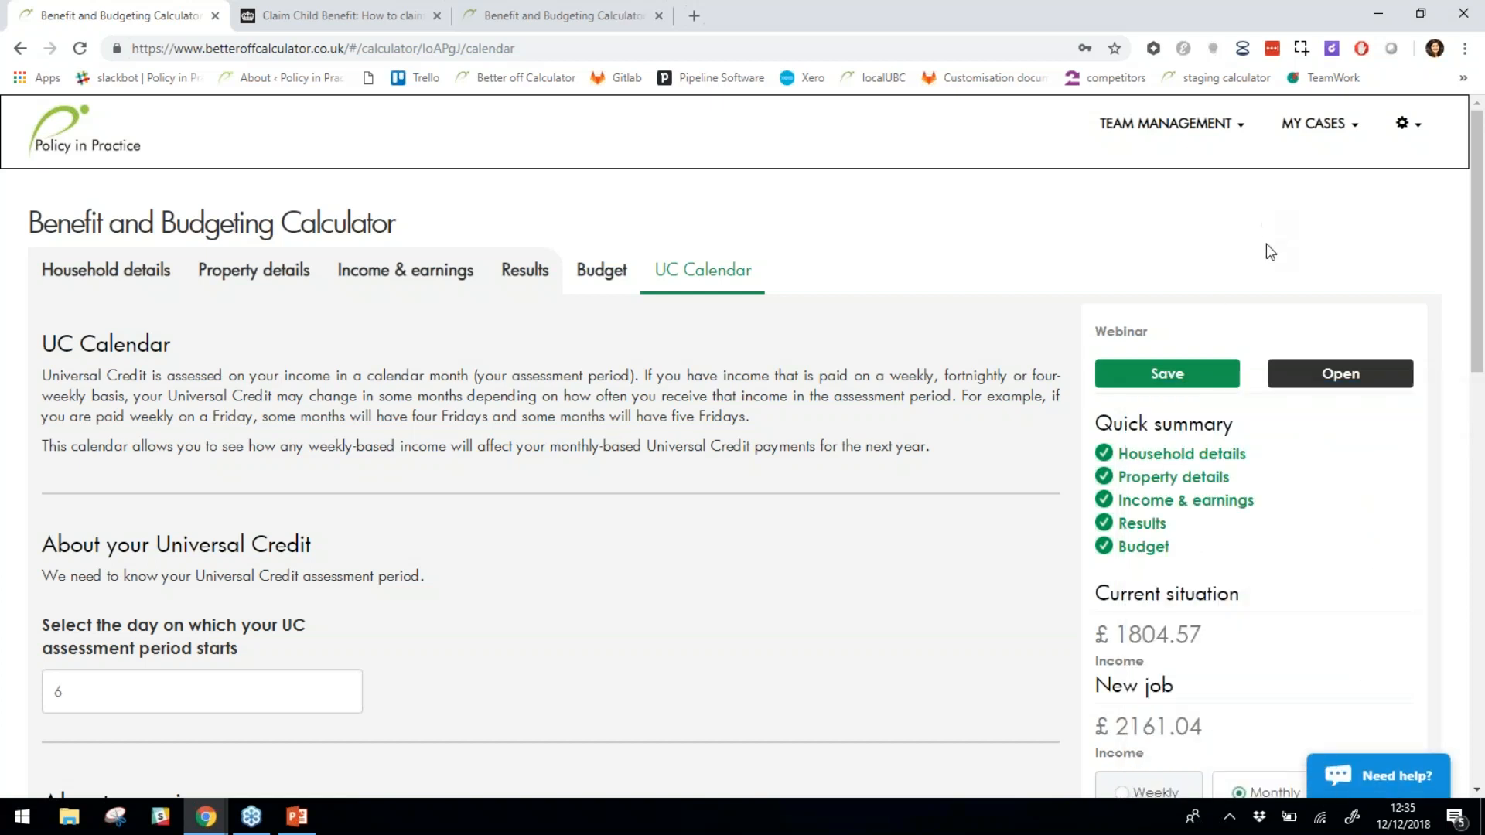
{"action": "left_click", "coordinate": [1333, 125]}
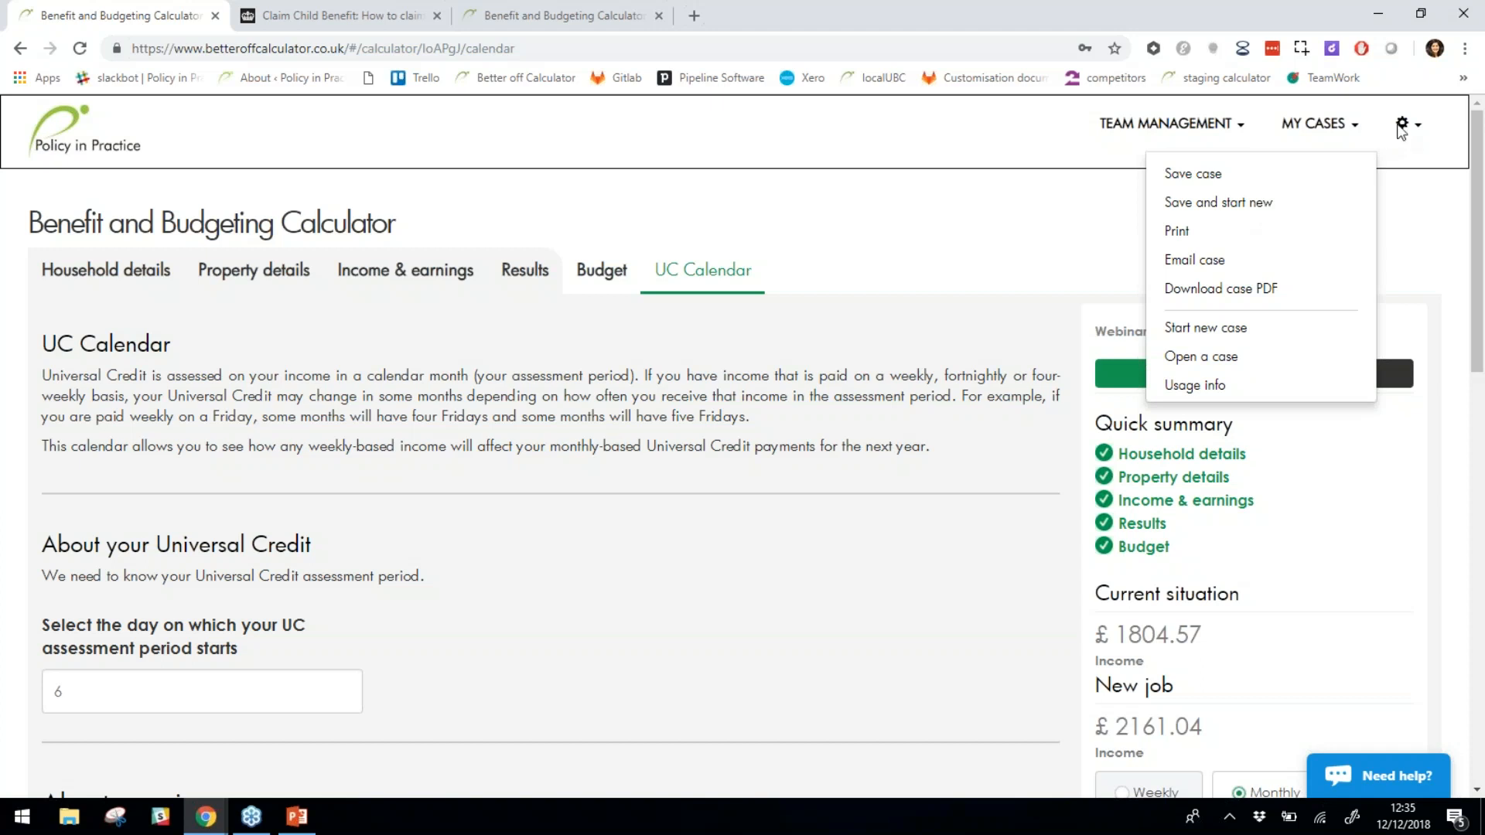
{"action": "left_click", "coordinate": [1402, 127]}
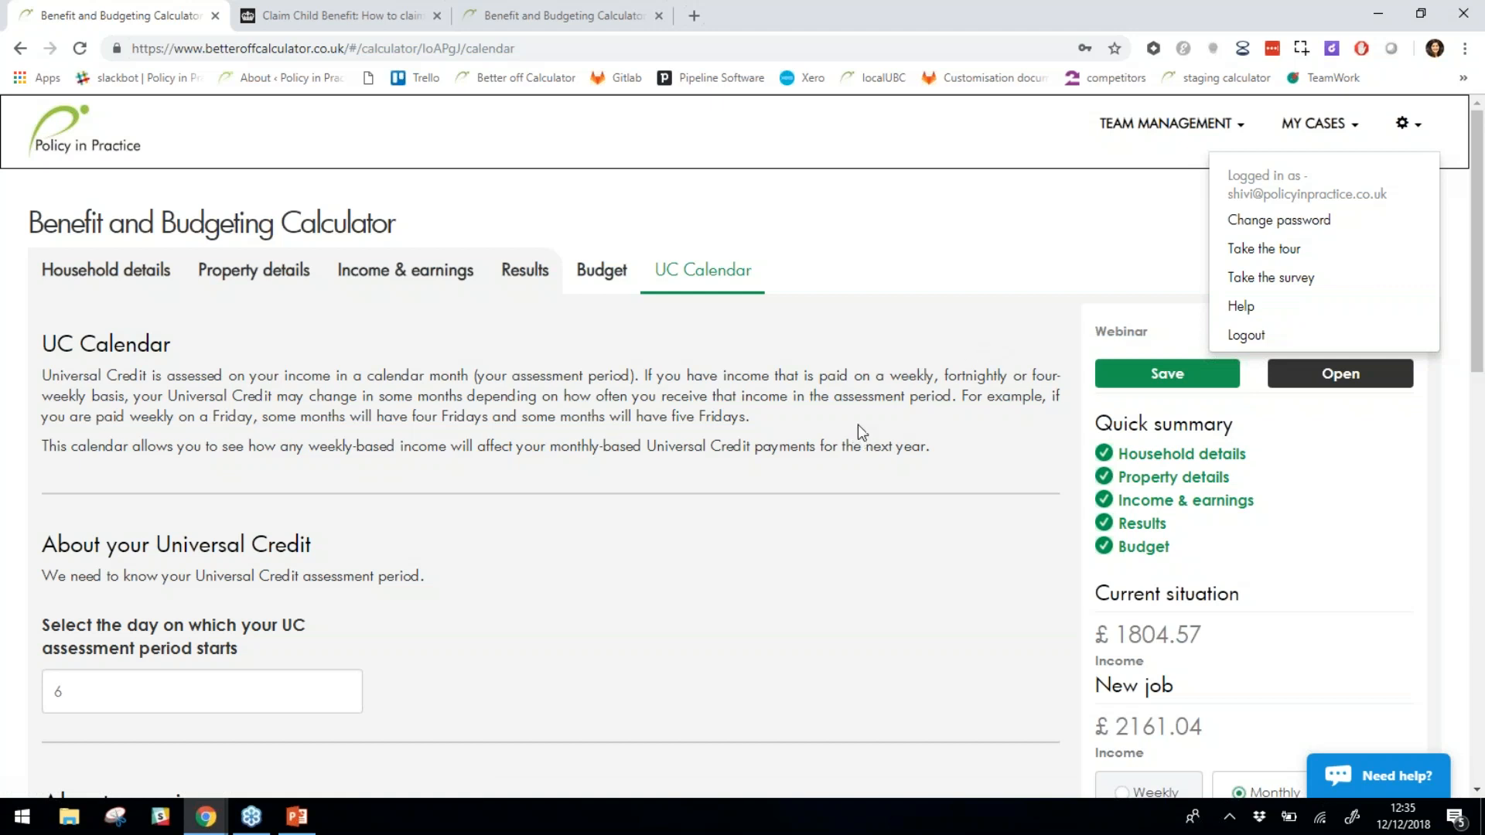
{"action": "left_click", "coordinate": [1031, 317]}
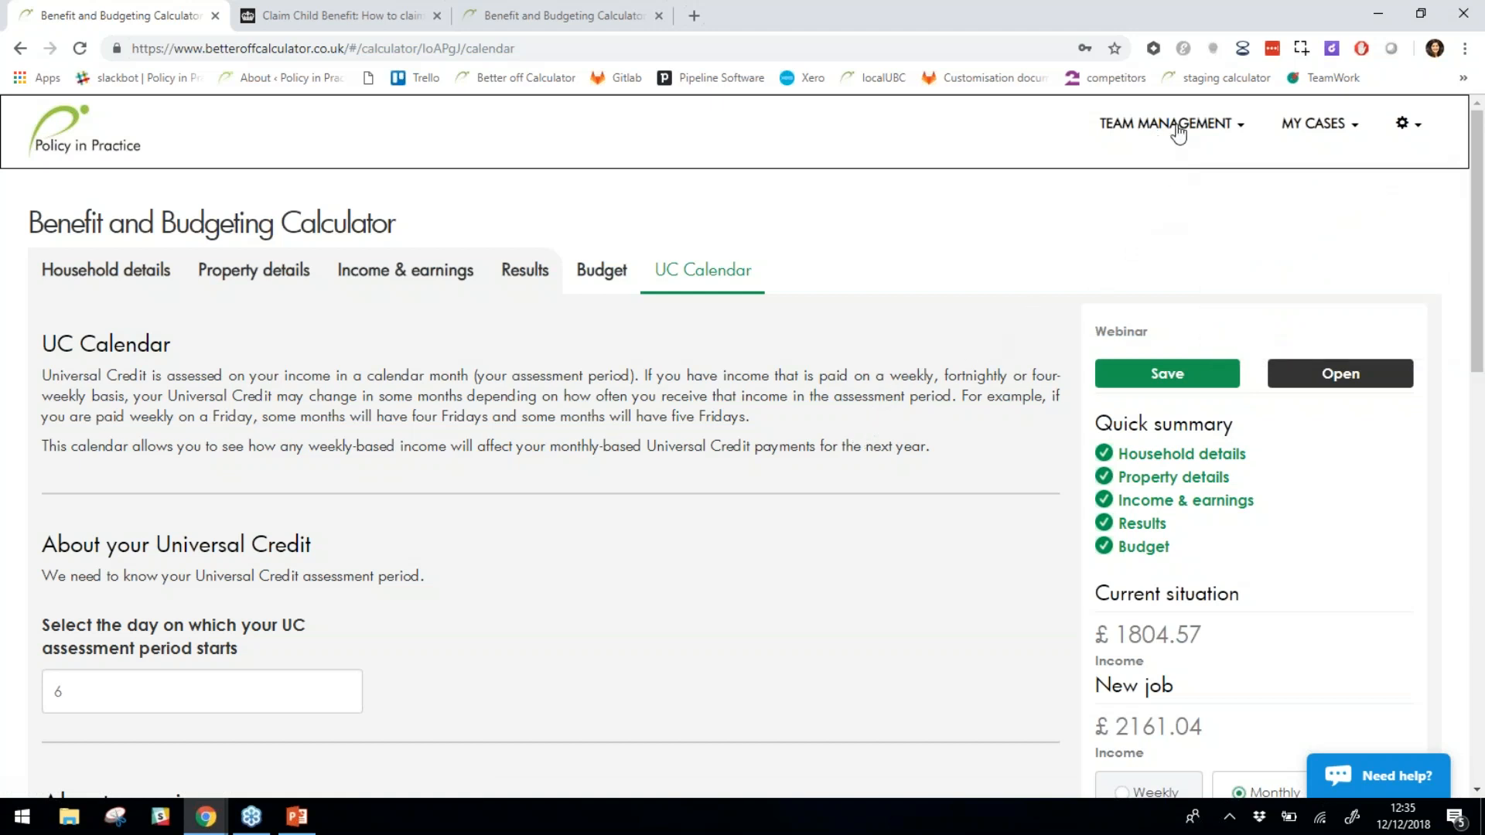
{"action": "left_click", "coordinate": [1237, 133]}
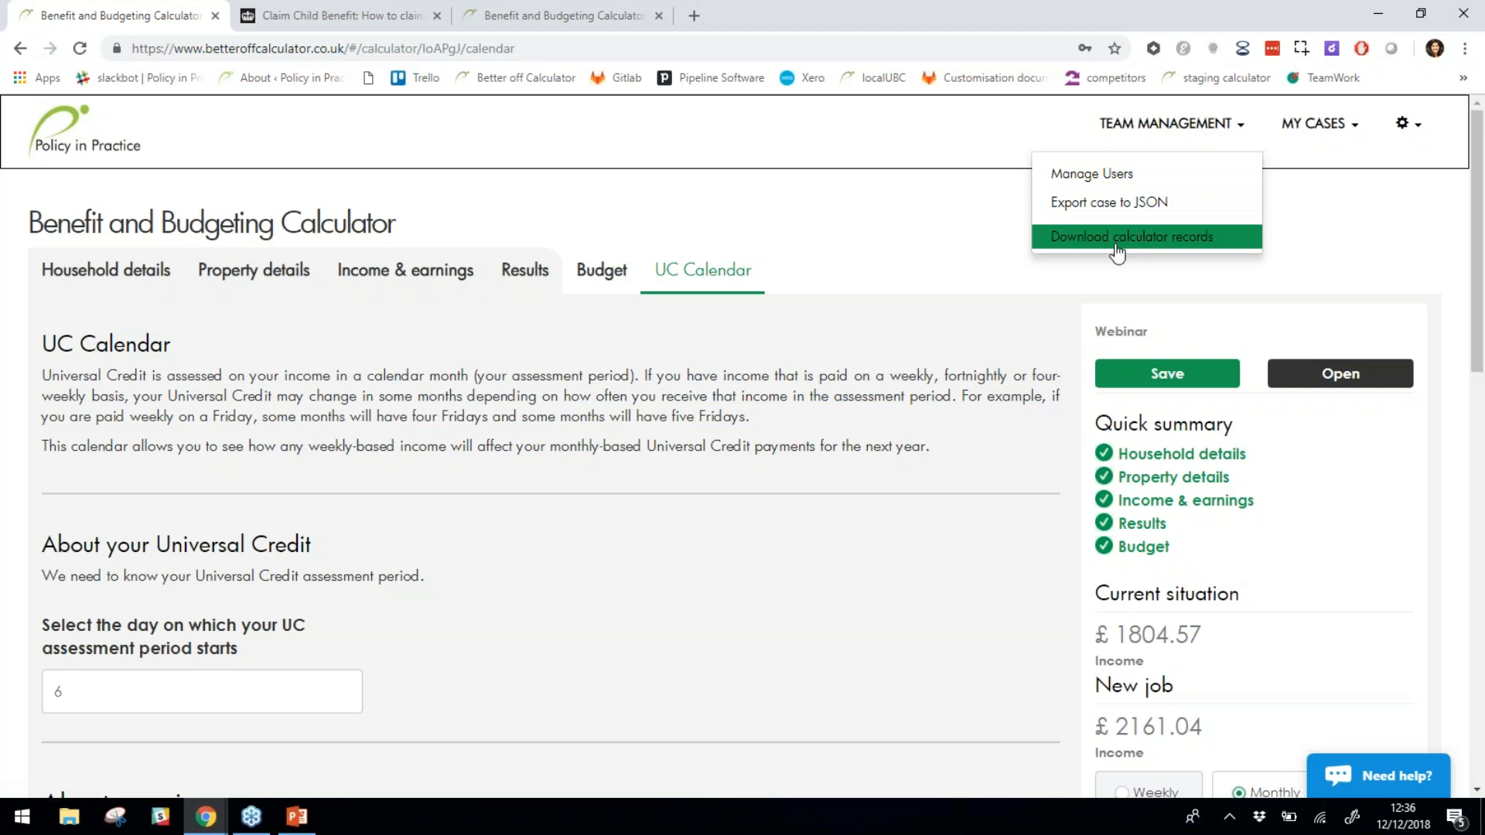
{"action": "left_click", "coordinate": [984, 247]}
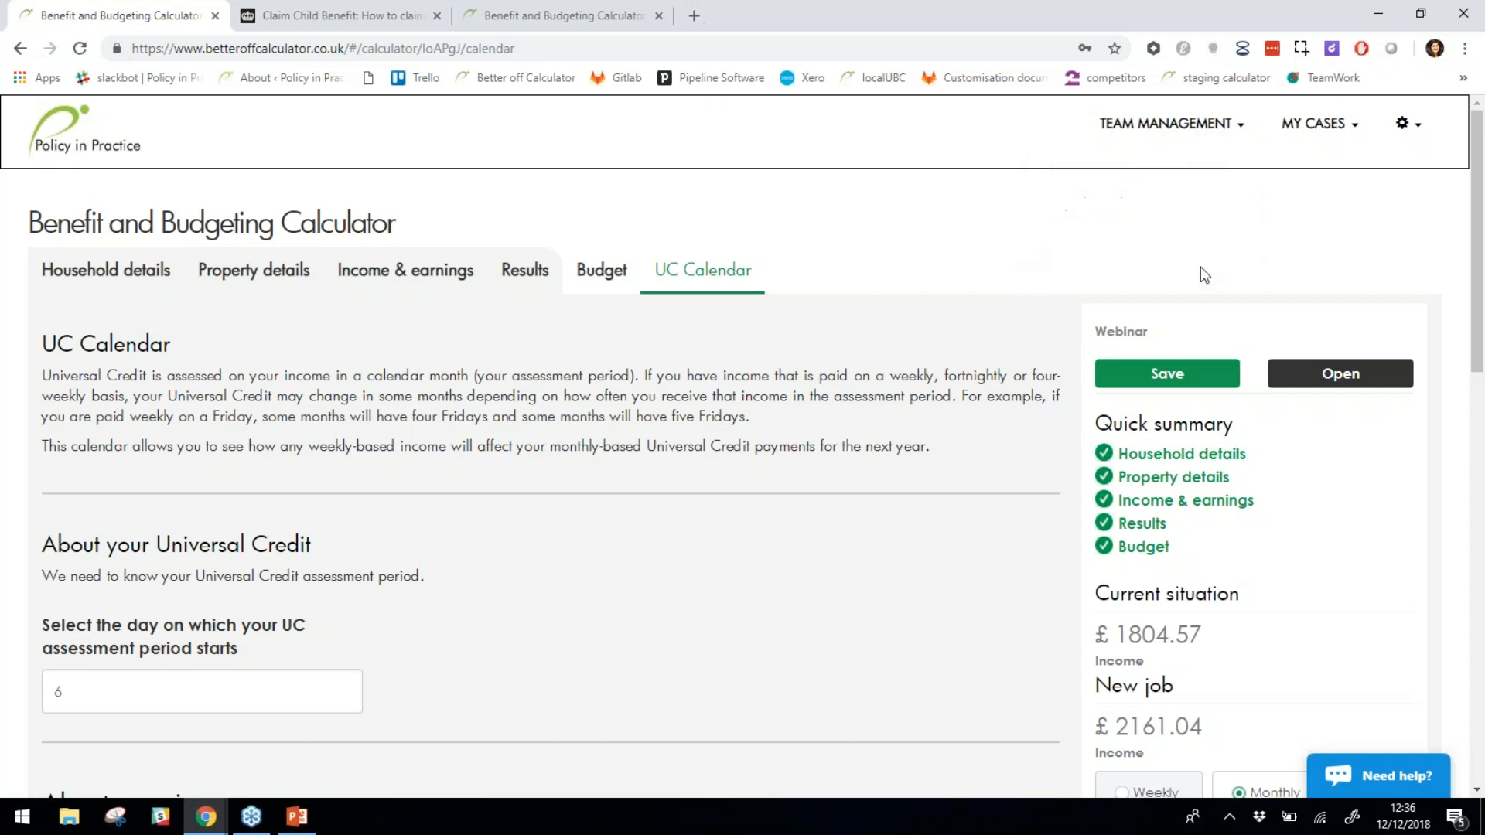
{"action": "left_click", "coordinate": [1469, 56]}
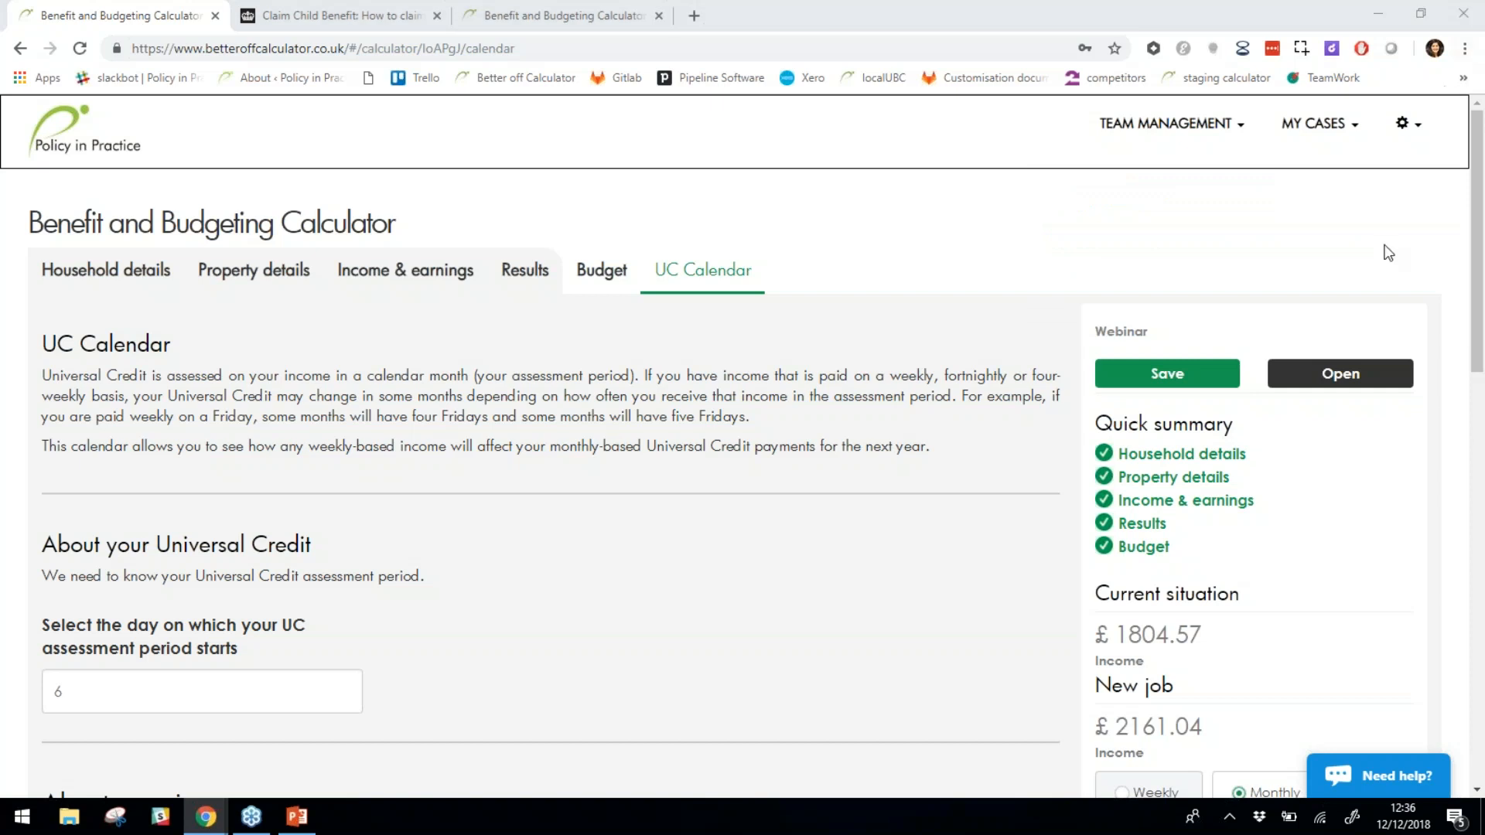